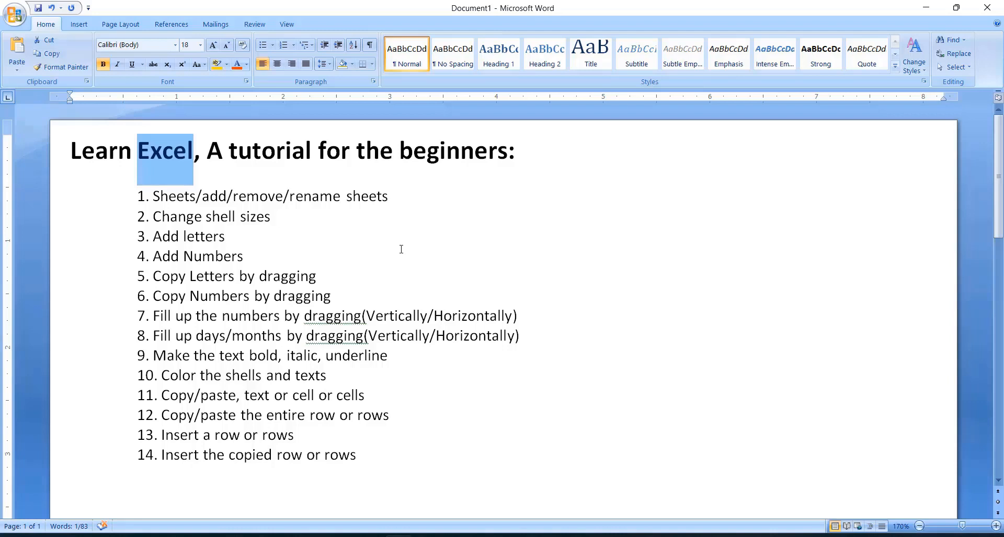
Review the document's title and numbered topic list, concentrating on the first topic about adding, removing and renaming sheets.
{"action": "left_click_drag", "start_coordinate": [228, 152], "coordinate": [463, 149]}
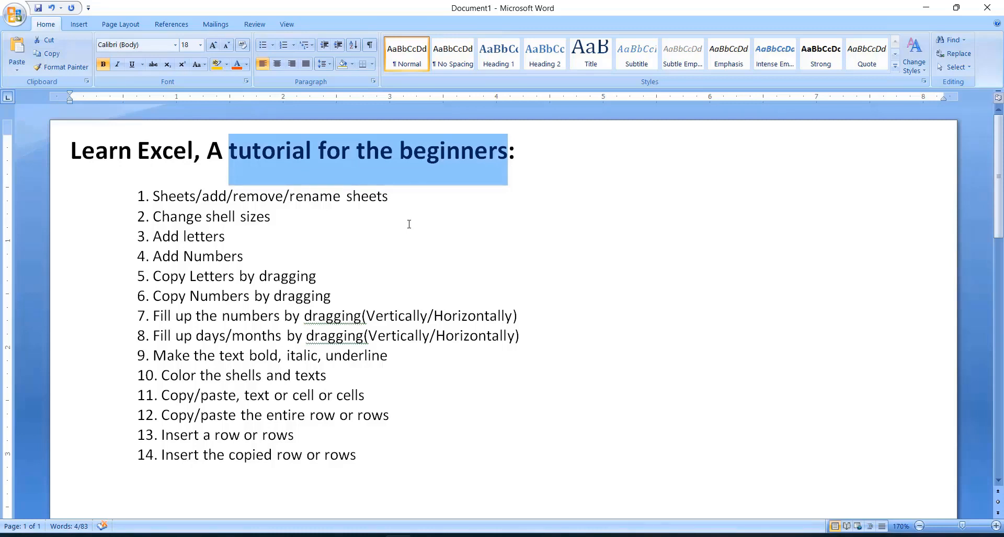
{"action": "left_click", "coordinate": [409, 224]}
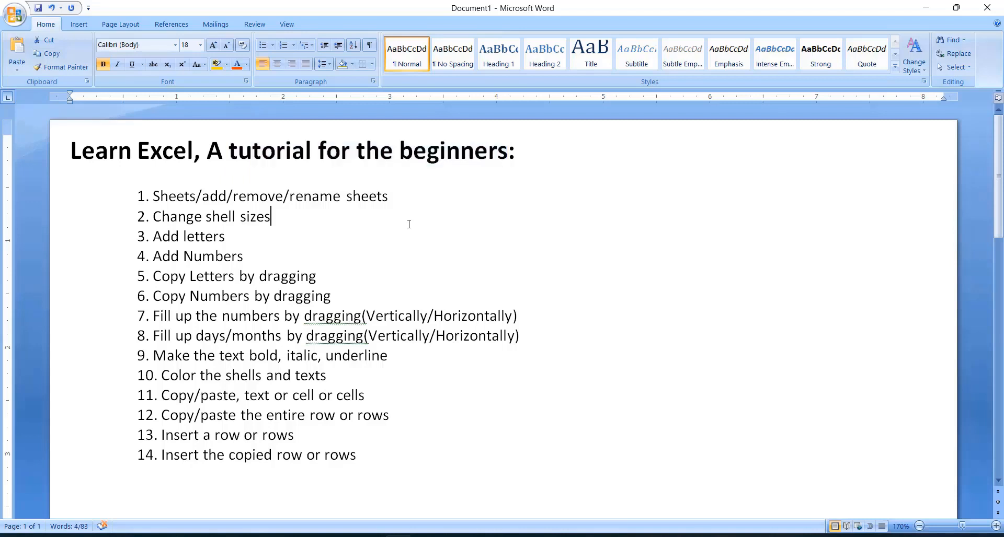
{"action": "left_click_drag", "start_coordinate": [369, 456], "coordinate": [135, 195]}
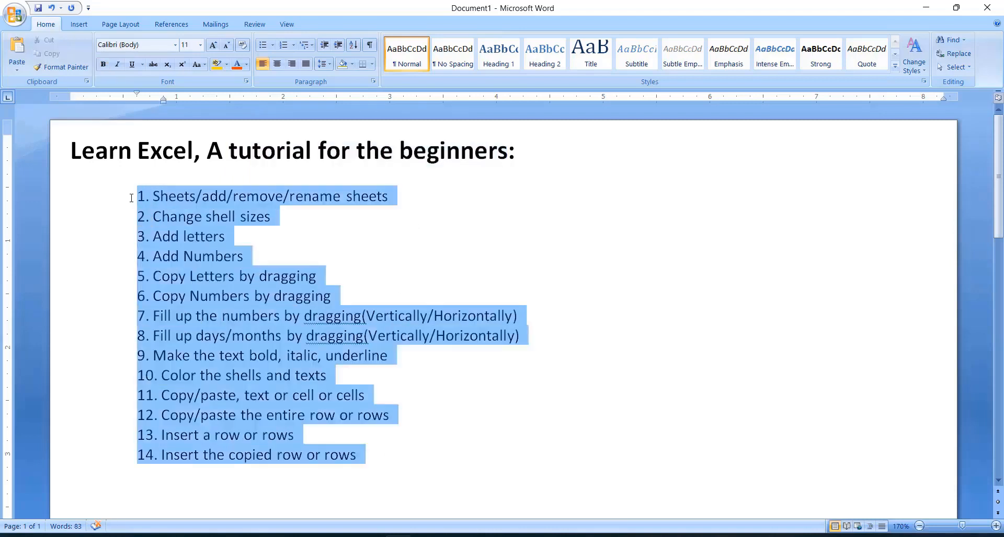
{"action": "left_click", "coordinate": [500, 477]}
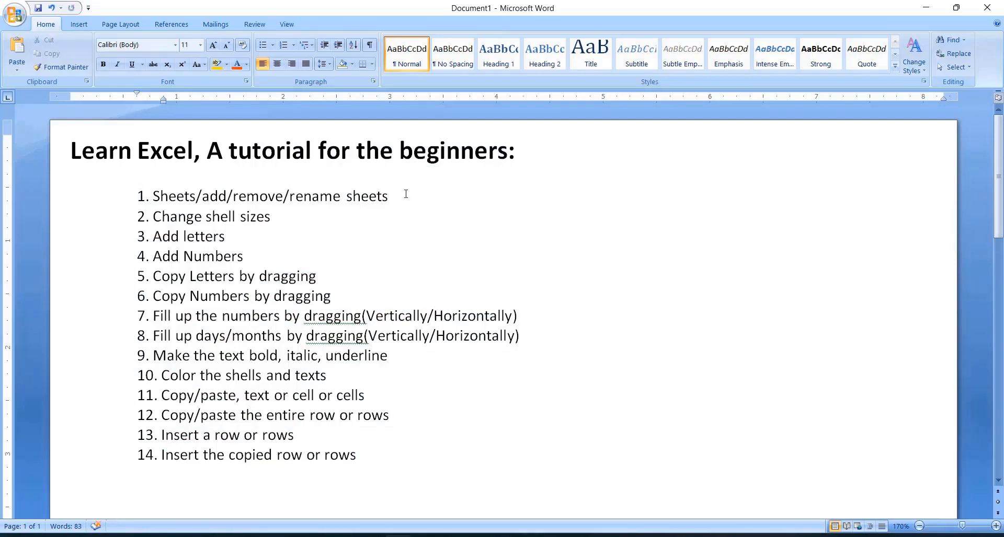
{"action": "left_click_drag", "start_coordinate": [405, 194], "coordinate": [153, 198]}
{"action": "left_click", "coordinate": [159, 205]}
{"action": "left_click_drag", "start_coordinate": [153, 197], "coordinate": [226, 198]}
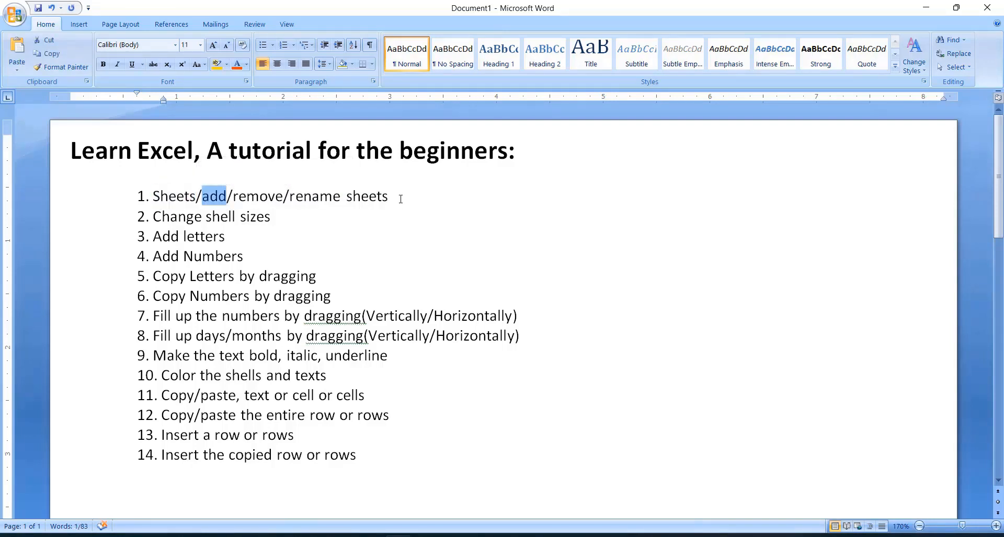
{"action": "left_click_drag", "start_coordinate": [400, 200], "coordinate": [172, 200]}
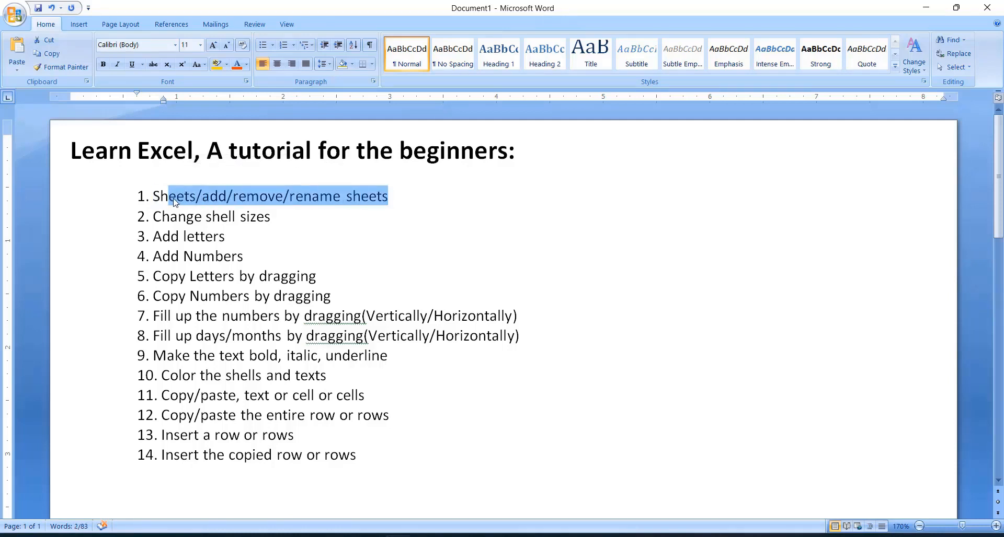
{"action": "left_click", "coordinate": [247, 200]}
Copy the topic "Sheets/add/remove/rename sheets" from the Word document into Excel cell E2 and number it 1 in D2.
{"action": "left_click_drag", "start_coordinate": [405, 199], "coordinate": [153, 198]}
{"action": "key", "text": "ctrl+c"}
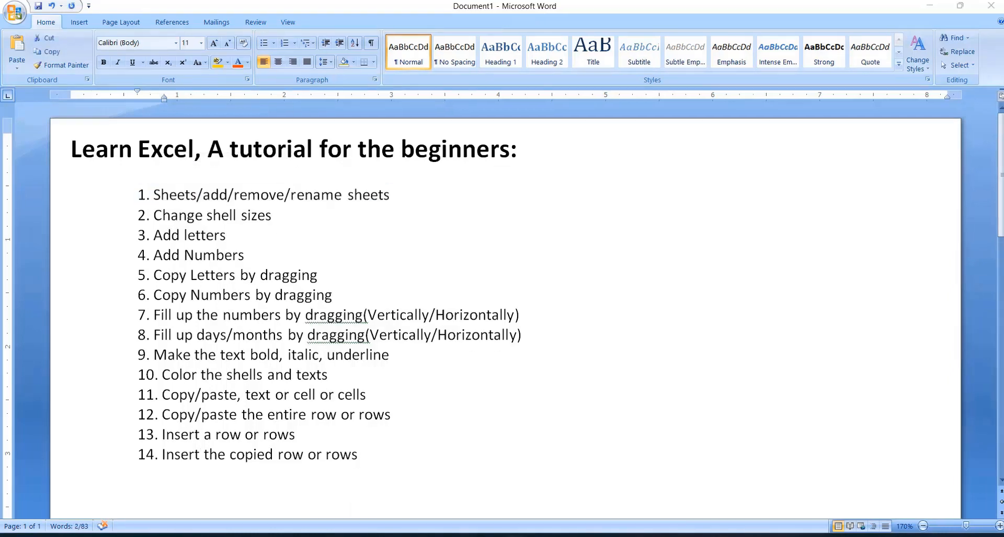
{"action": "left_click", "coordinate": [560, 486]}
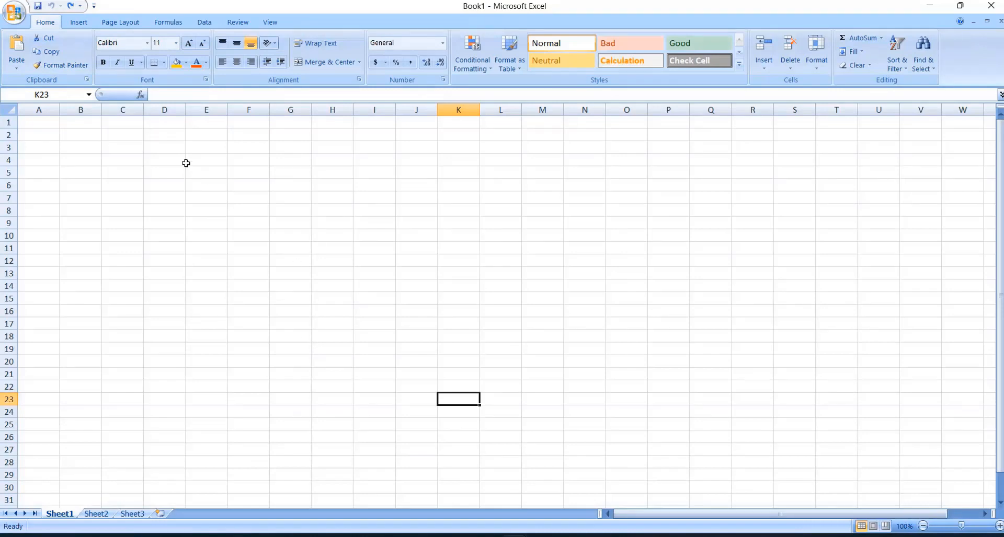
{"action": "left_click", "coordinate": [175, 139]}
{"action": "type", "text": "1"}
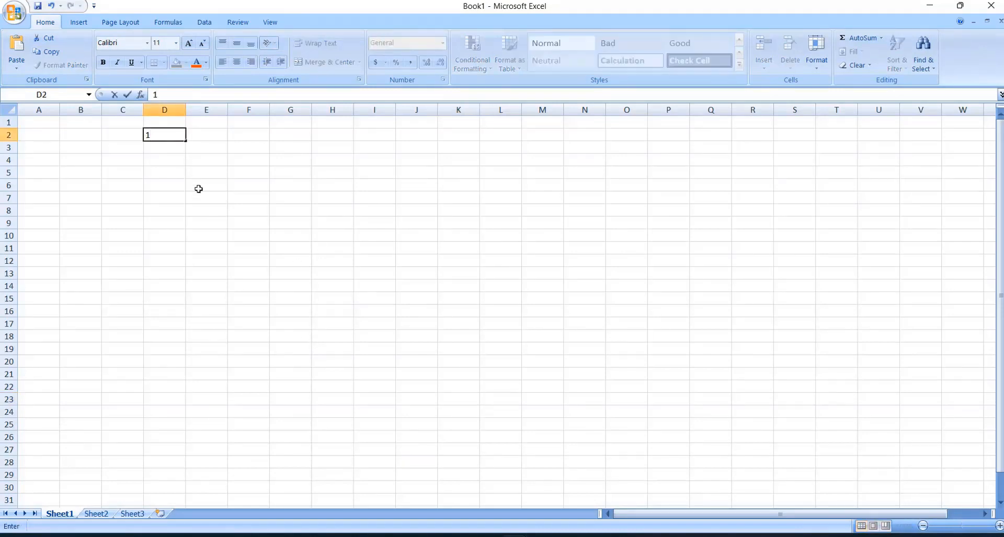
{"action": "left_click", "coordinate": [217, 140]}
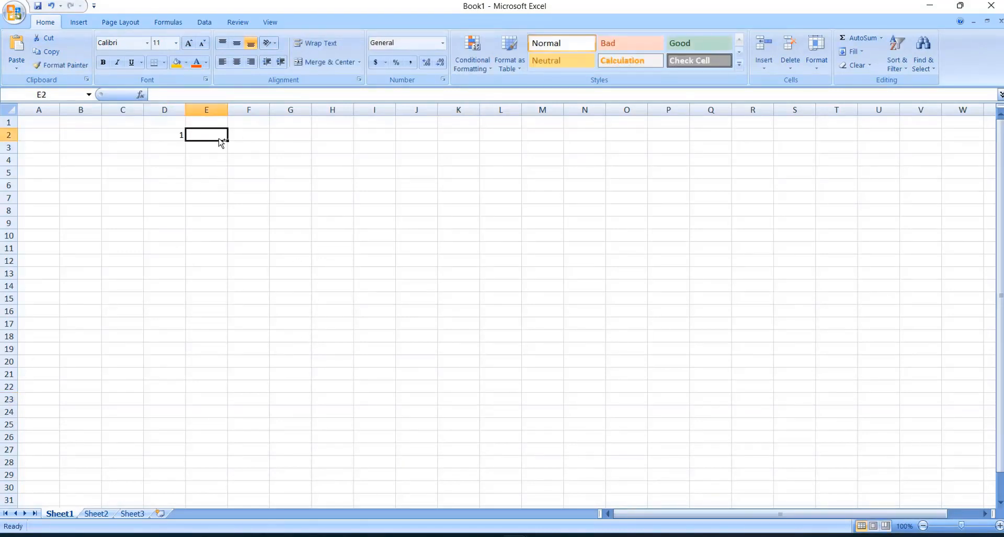
{"action": "key", "text": "ctrl+v"}
{"action": "left_click", "coordinate": [224, 199]}
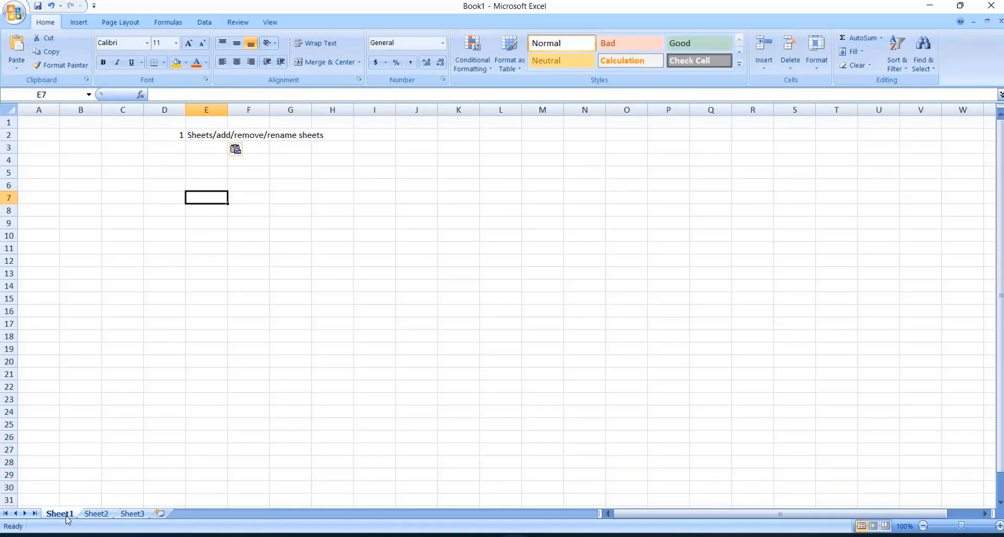
View Sheet2 and Sheet3, then insert a new worksheet after Sheet3 and delete it again.
{"action": "left_click", "coordinate": [94, 515]}
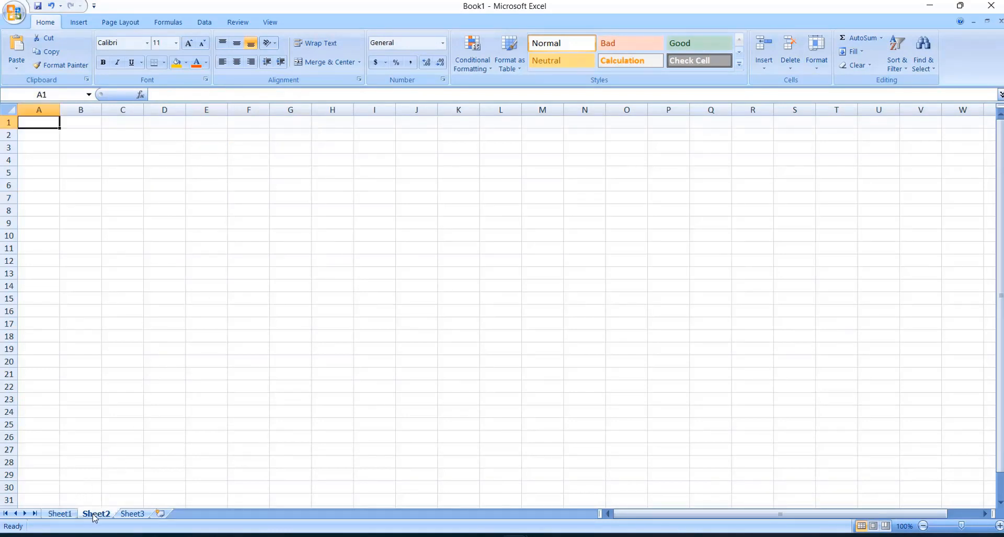
{"action": "left_click", "coordinate": [129, 515]}
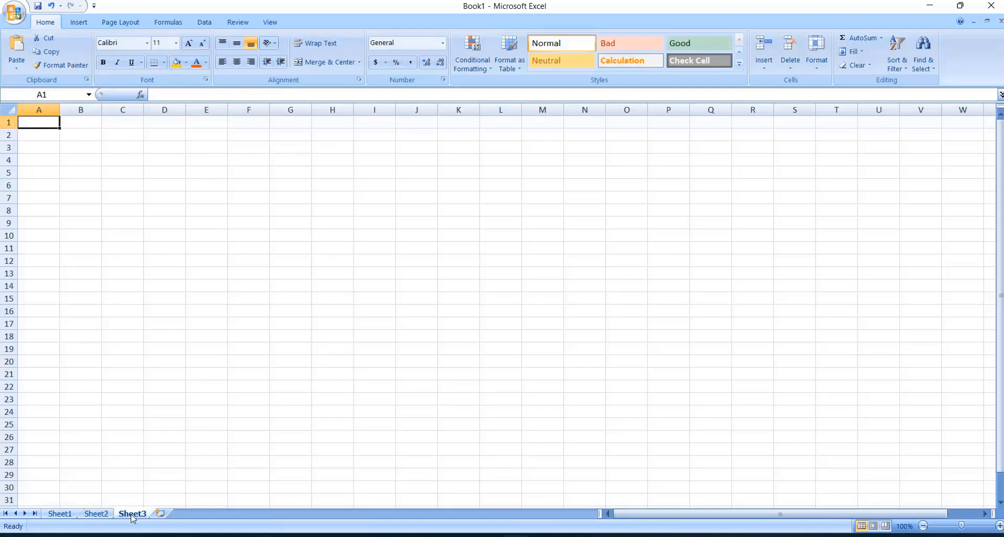
{"action": "left_click", "coordinate": [160, 515]}
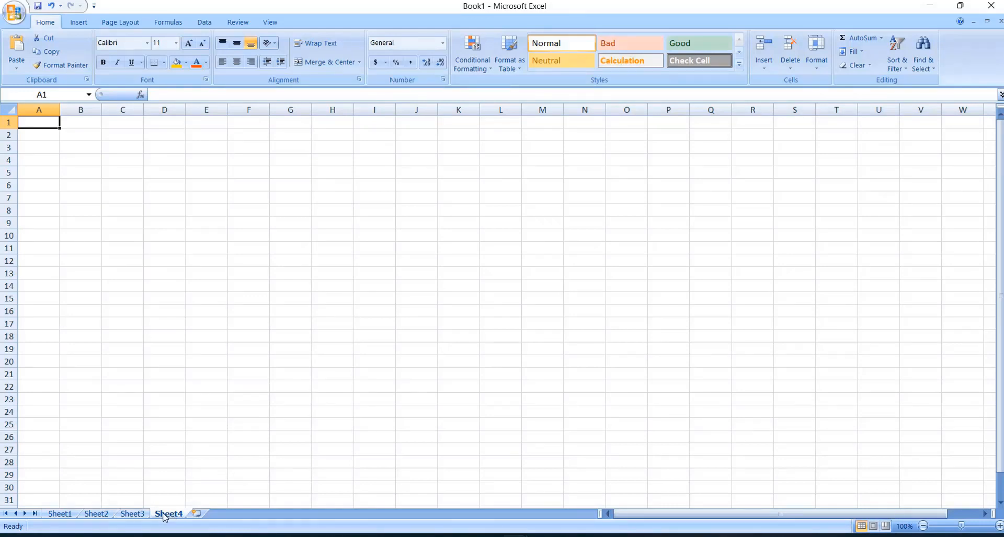
{"action": "right_click", "coordinate": [165, 515]}
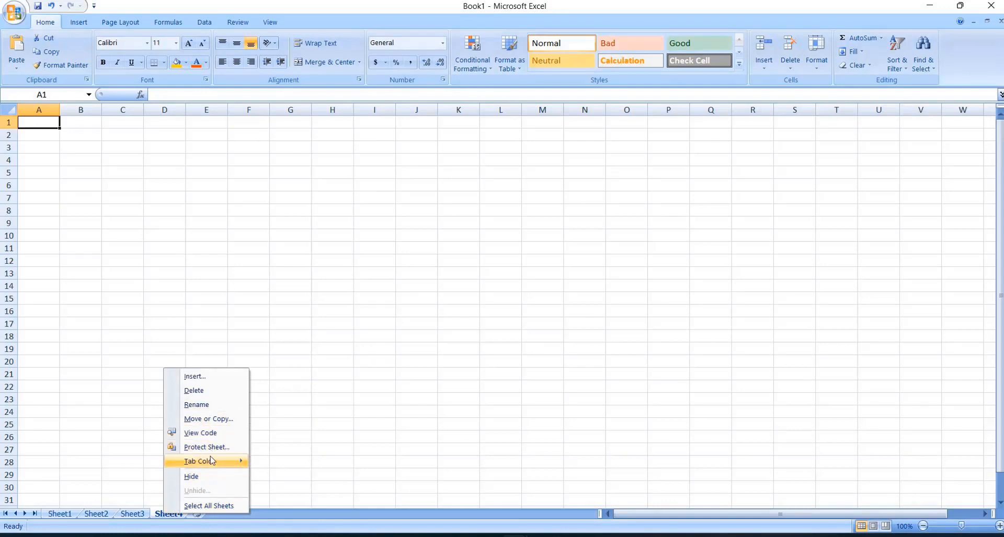
{"action": "left_click", "coordinate": [202, 392]}
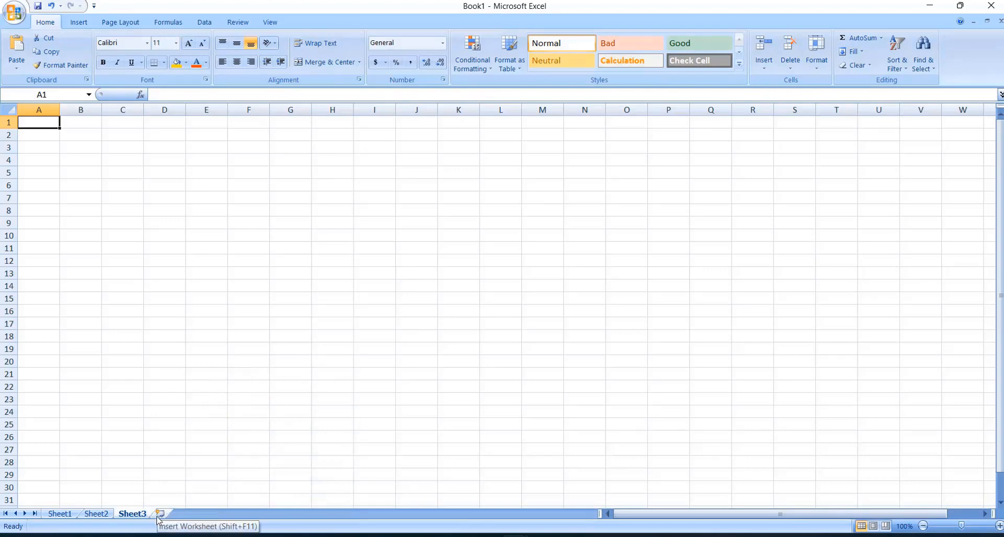
Rename the Sheet3 worksheet as Test.
{"action": "right_click", "coordinate": [140, 516]}
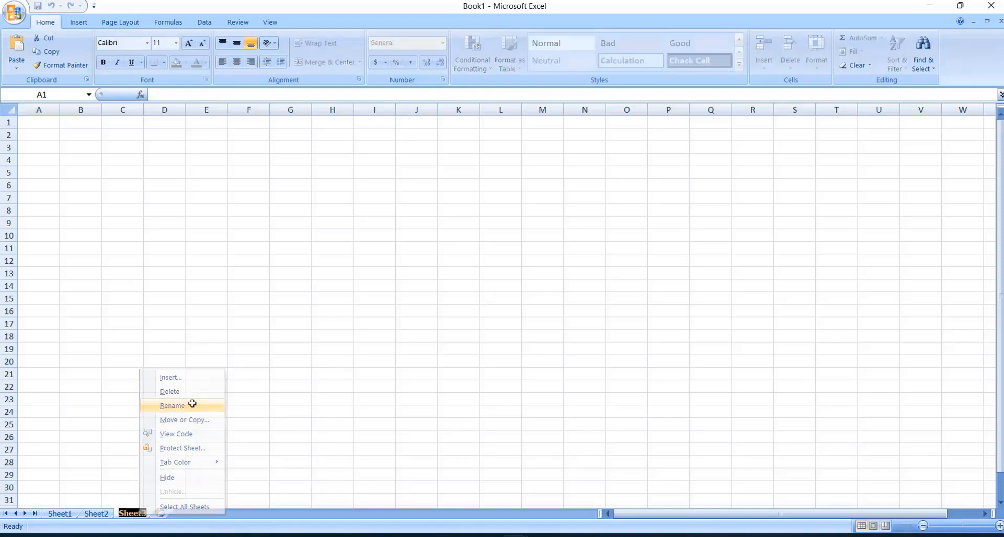
{"action": "left_click", "coordinate": [194, 407]}
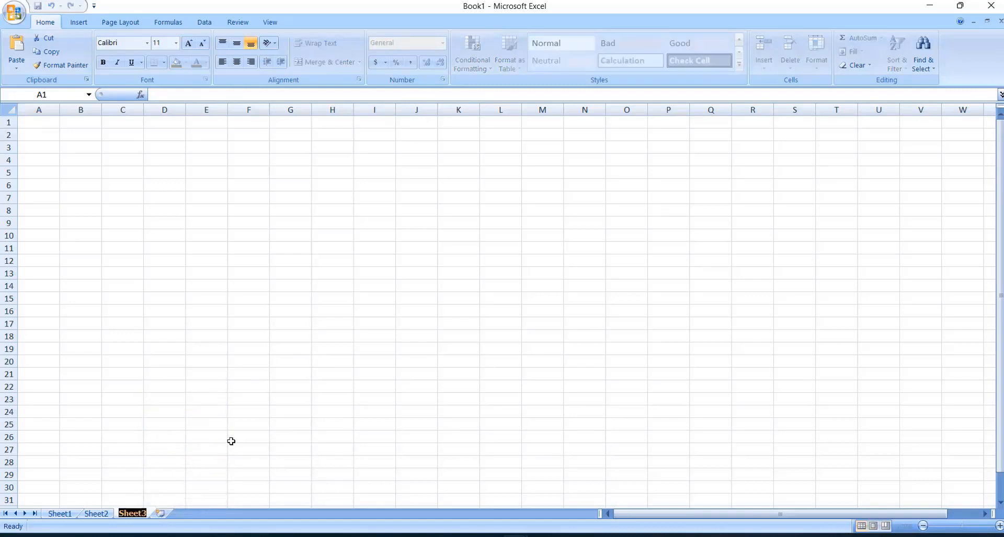
{"action": "type", "text": "Test"}
{"action": "left_click", "coordinate": [214, 449]}
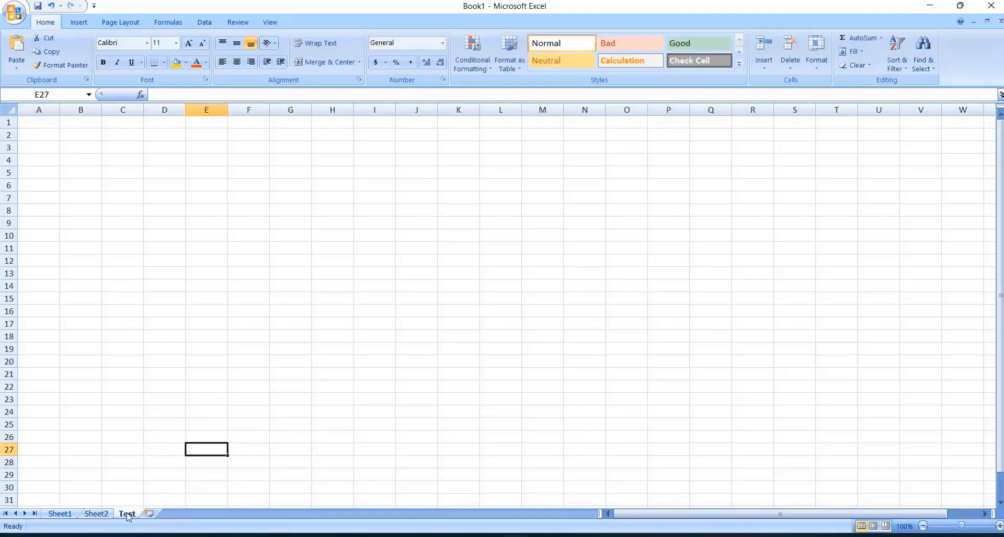
Copy the topic "Change shell sizes" from the Word document into cell E3 of Sheet1 and number it 2 in D3.
{"action": "left_click", "coordinate": [59, 514]}
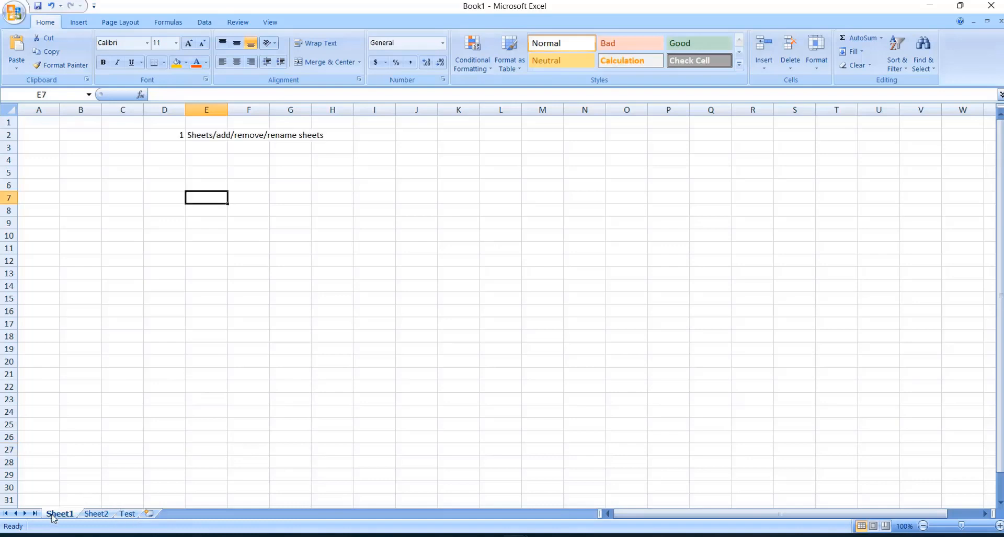
{"action": "left_click", "coordinate": [232, 156]}
{"action": "key", "text": "alt+Tab"}
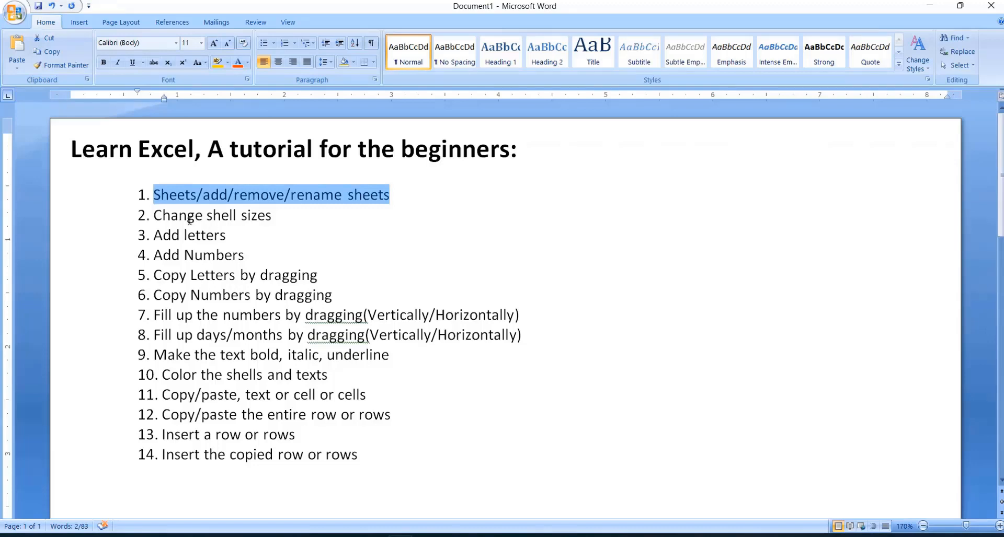
{"action": "left_click_drag", "start_coordinate": [274, 217], "coordinate": [171, 218]}
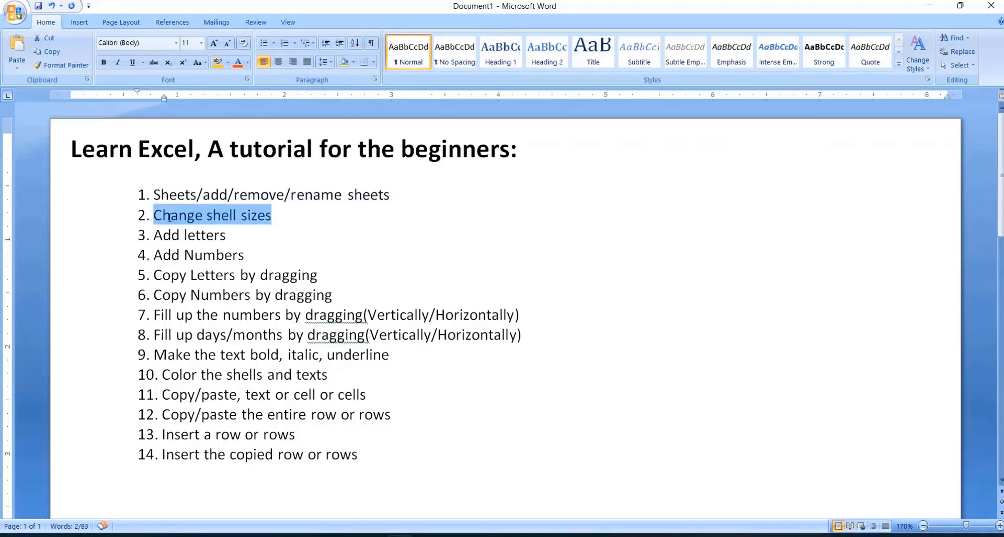
{"action": "right_click", "coordinate": [208, 218]}
{"action": "left_click", "coordinate": [225, 233]}
{"action": "left_click", "coordinate": [558, 512]}
{"action": "left_click", "coordinate": [192, 148]}
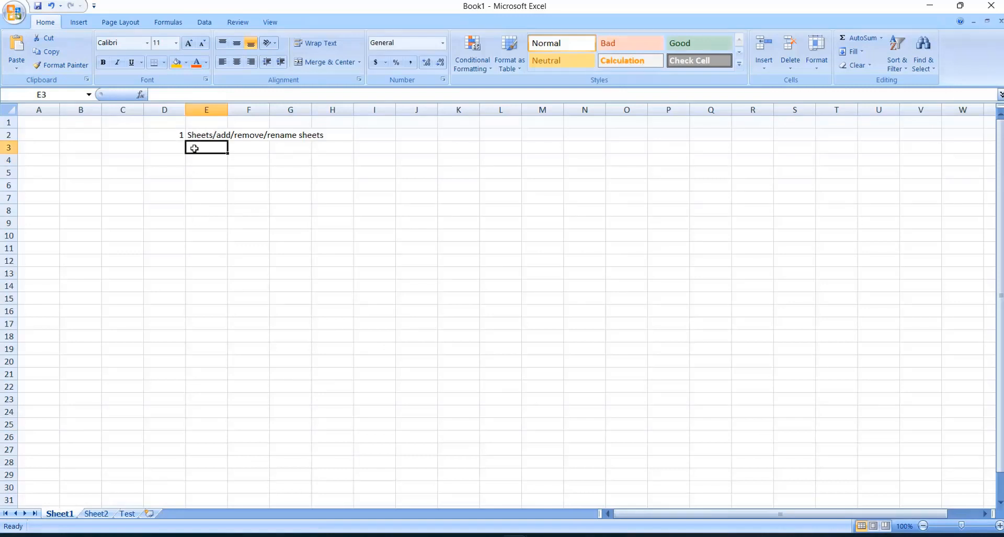
{"action": "key", "text": "ctrl+v"}
{"action": "left_click", "coordinate": [164, 145]}
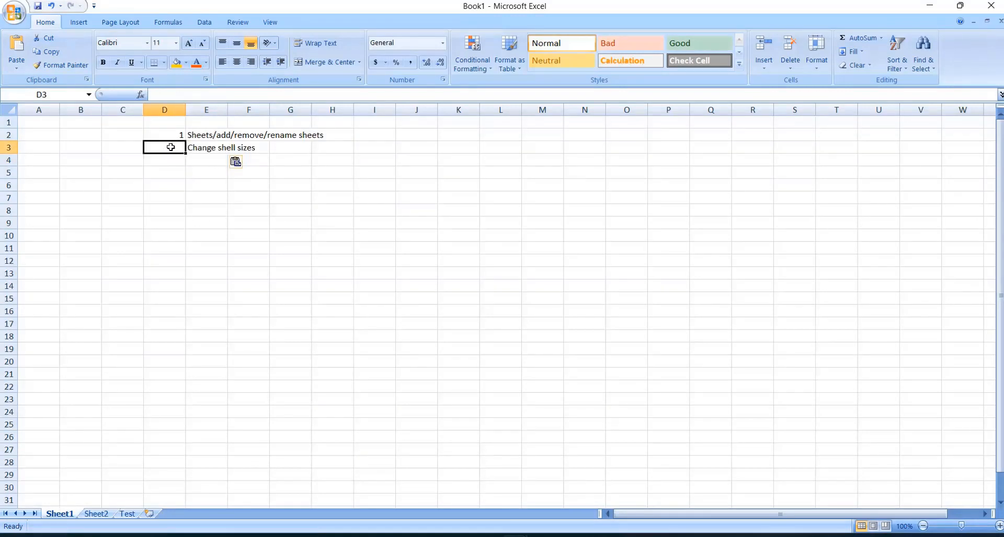
{"action": "type", "text": "2"}
{"action": "left_click", "coordinate": [208, 201]}
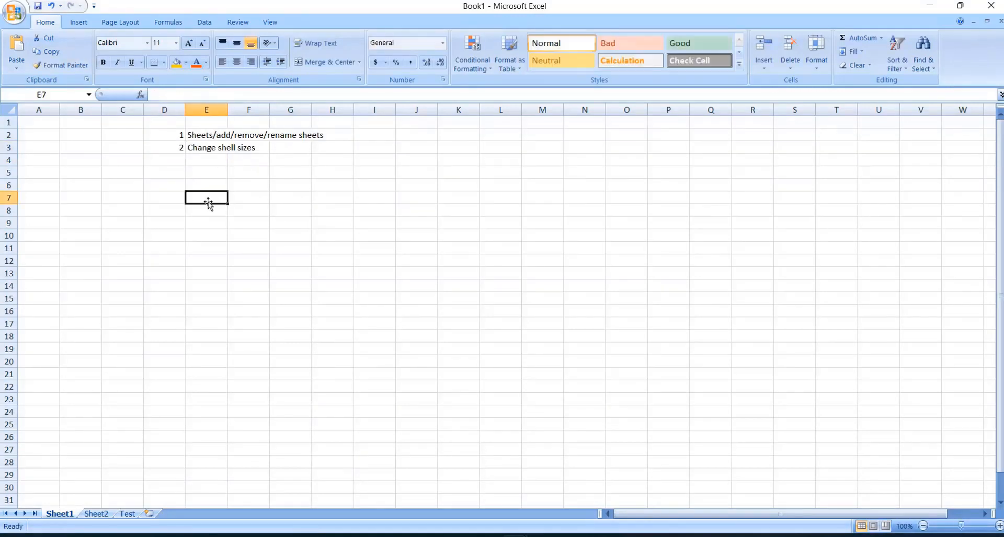
Examine the grid's individual cells and cell ranges by selecting single cells, the row range G8:M8 and the column range G9:G23.
{"action": "left_click", "coordinate": [244, 248]}
{"action": "left_click", "coordinate": [151, 221]}
{"action": "left_click", "coordinate": [306, 205]}
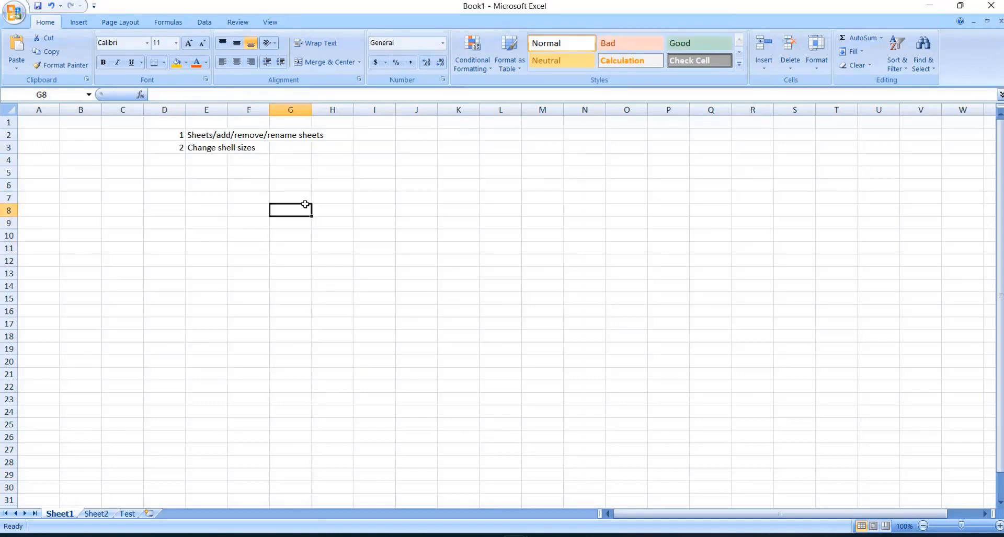
{"action": "left_click", "coordinate": [361, 198]}
{"action": "left_click", "coordinate": [375, 247]}
{"action": "left_click", "coordinate": [375, 309]}
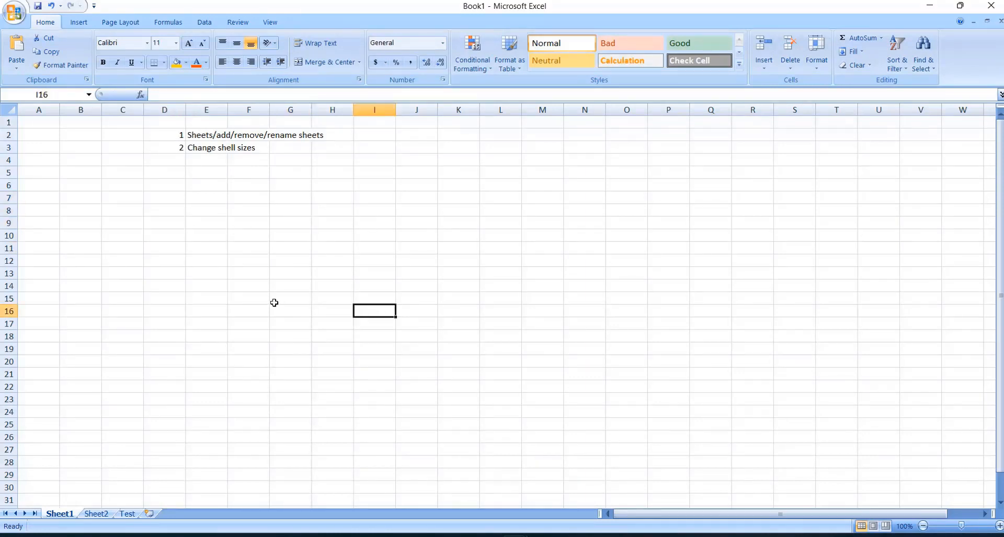
{"action": "left_click", "coordinate": [274, 303]}
{"action": "left_click", "coordinate": [220, 233]}
{"action": "left_click_drag", "start_coordinate": [262, 190], "coordinate": [447, 336]}
{"action": "left_click", "coordinate": [535, 278]}
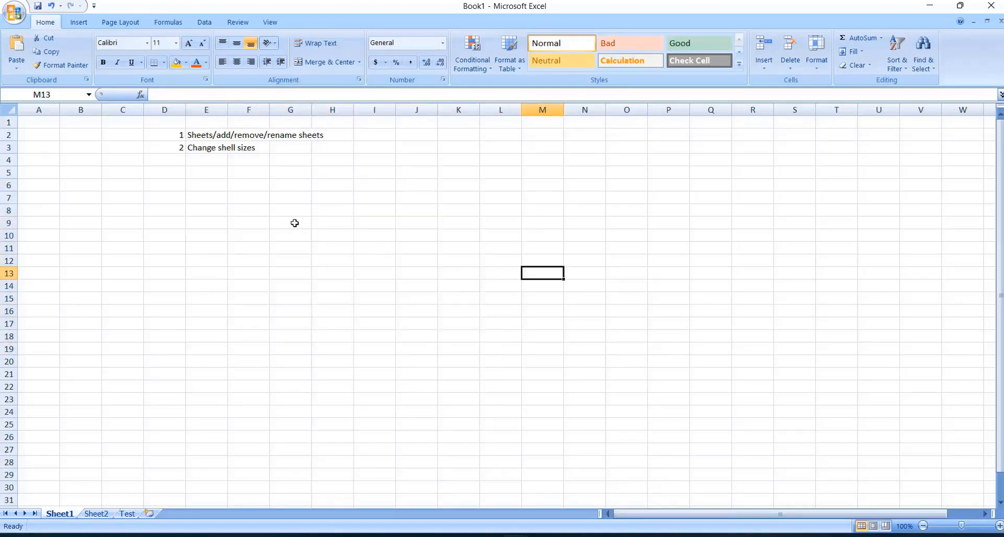
{"action": "left_click_drag", "start_coordinate": [276, 209], "coordinate": [538, 212]}
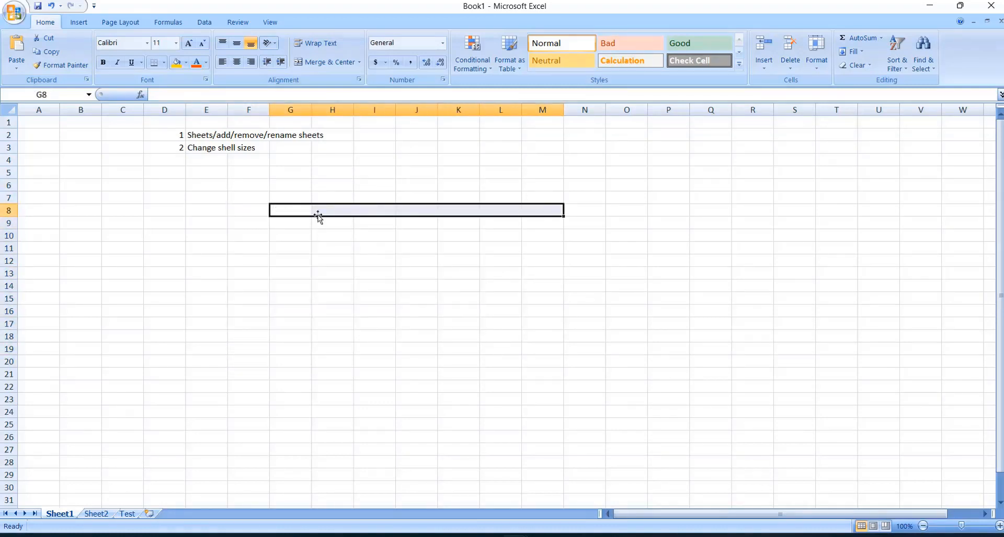
{"action": "left_click_drag", "start_coordinate": [293, 225], "coordinate": [306, 397]}
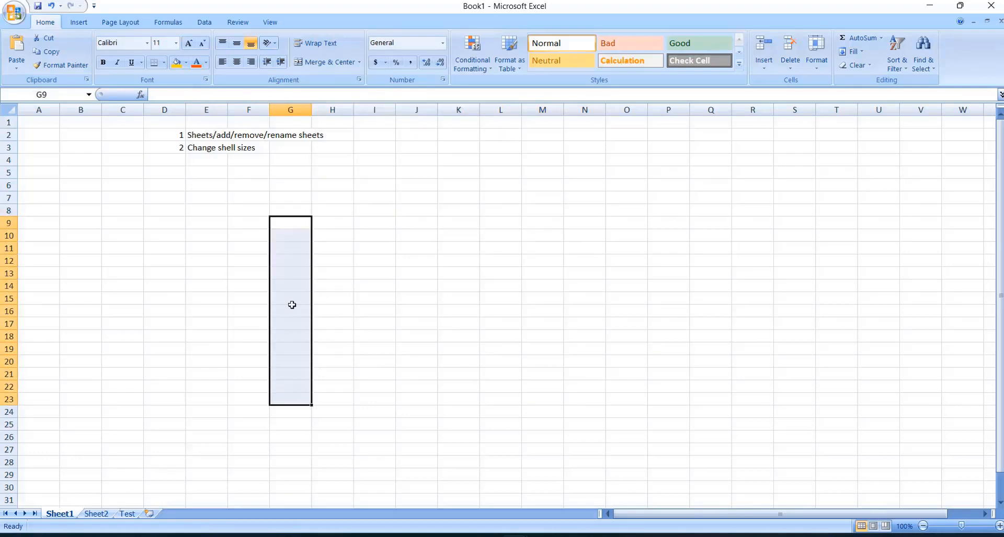
{"action": "left_click", "coordinate": [380, 228]}
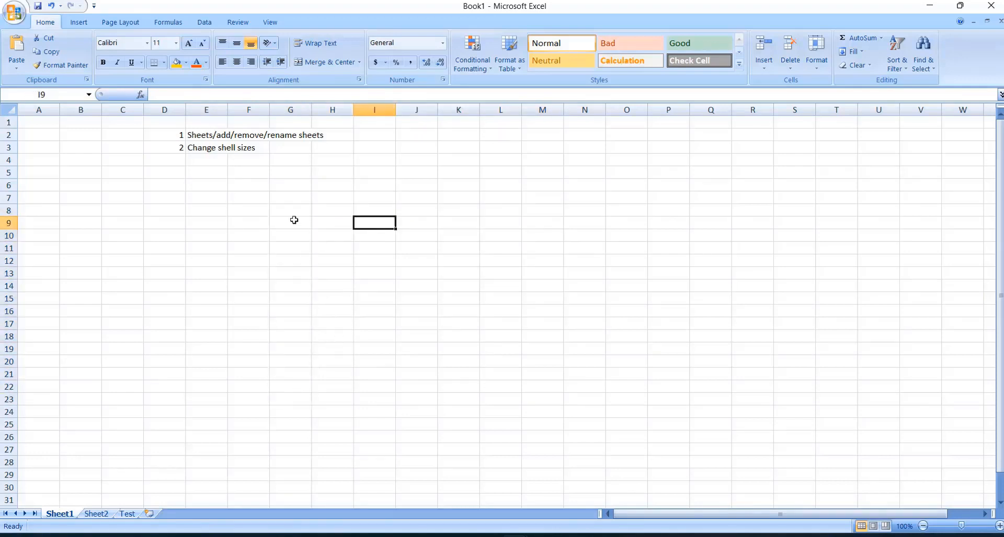
Widen column F slightly and make row 4 slightly taller.
{"action": "left_click", "coordinate": [197, 148]}
{"action": "left_click", "coordinate": [264, 209]}
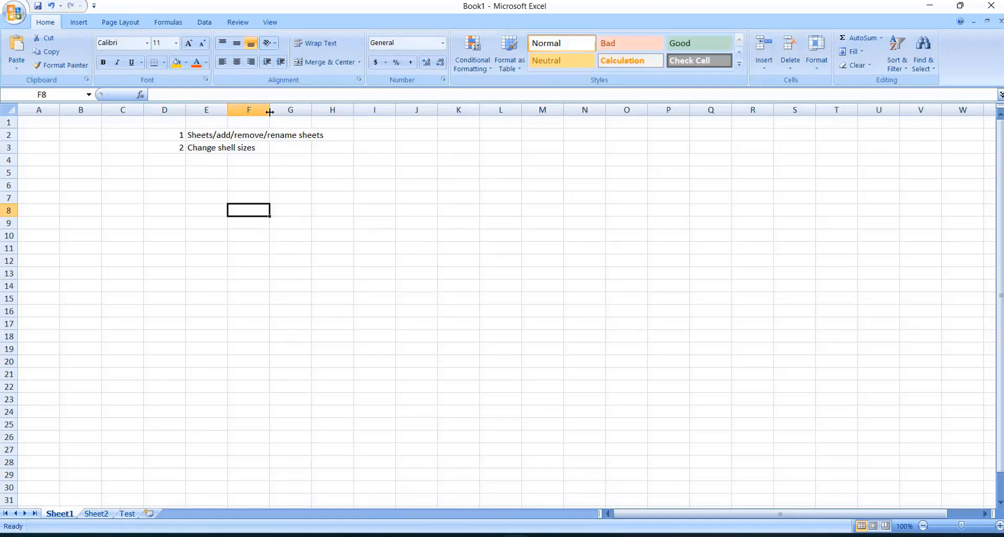
{"action": "mouse_move", "coordinate": [270, 109]}
{"action": "left_mouse_down"}
{"action": "mouse_move", "coordinate": [297, 109]}
{"action": "mouse_move", "coordinate": [258, 108]}
{"action": "mouse_move", "coordinate": [277, 108]}
{"action": "left_mouse_up"}
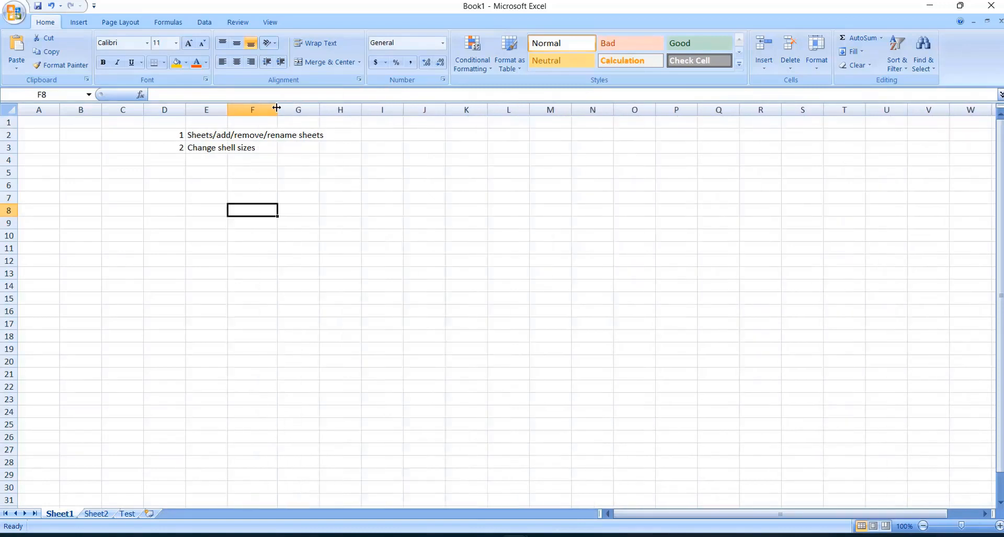
{"action": "mouse_move", "coordinate": [12, 166]}
{"action": "left_mouse_down"}
{"action": "mouse_move", "coordinate": [12, 182]}
{"action": "mouse_move", "coordinate": [9, 170]}
{"action": "left_mouse_up"}
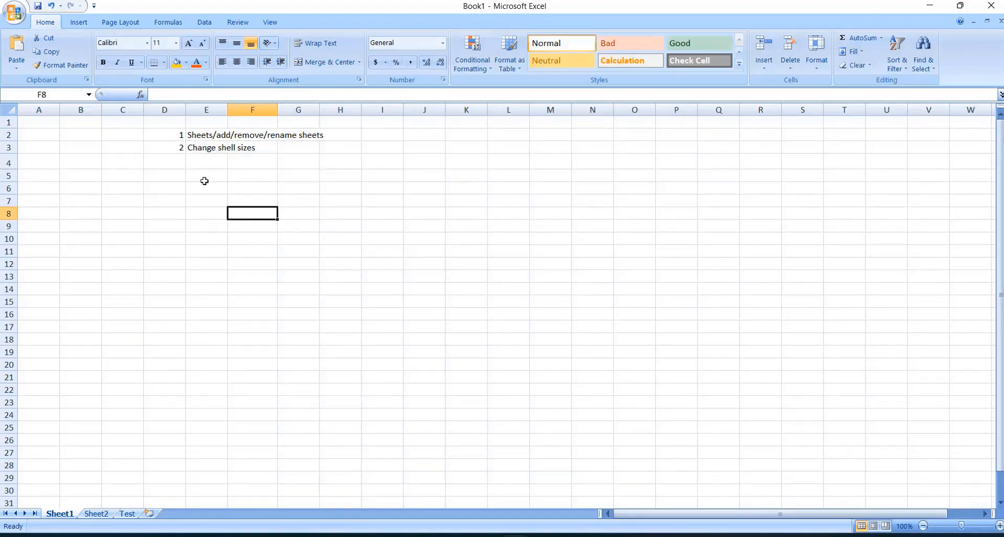
Widen columns H through L together so they all share the same larger width.
{"action": "left_click_drag", "start_coordinate": [343, 110], "coordinate": [508, 109]}
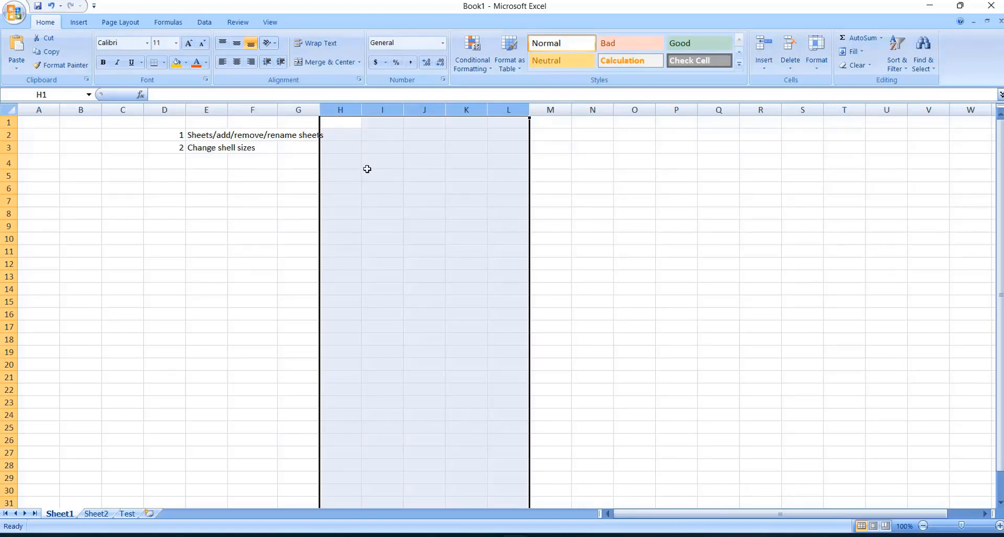
{"action": "left_click_drag", "start_coordinate": [362, 111], "coordinate": [396, 111]}
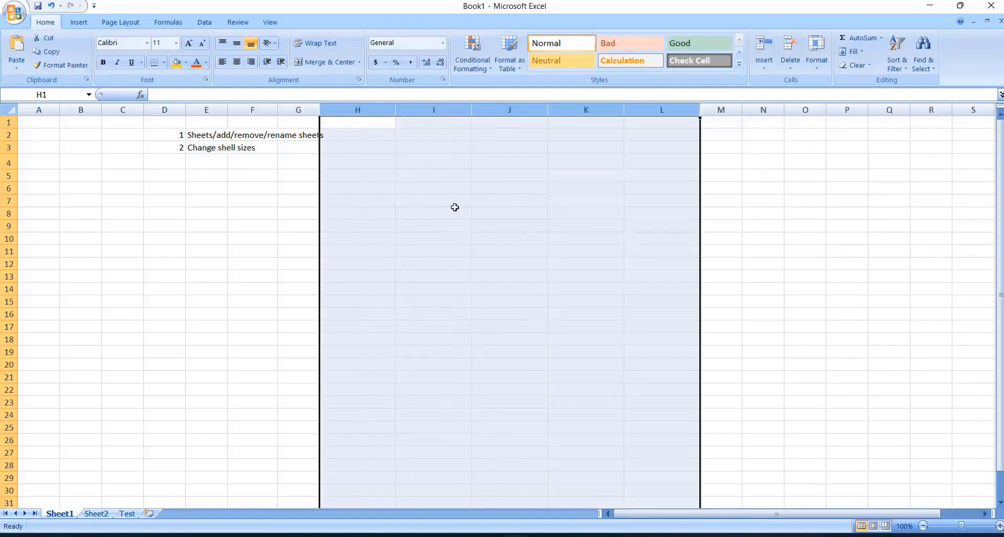
{"action": "left_click", "coordinate": [356, 191]}
{"action": "left_click_drag", "start_coordinate": [648, 198], "coordinate": [351, 186]}
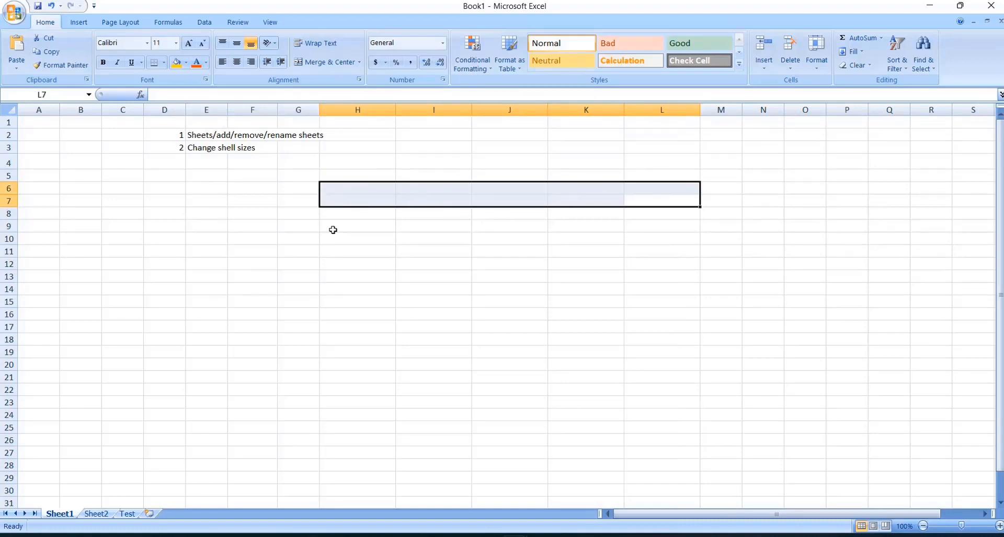
Try making rows 9 to 14 equally taller, and undo the height change.
{"action": "left_click_drag", "start_coordinate": [8, 227], "coordinate": [6, 291]}
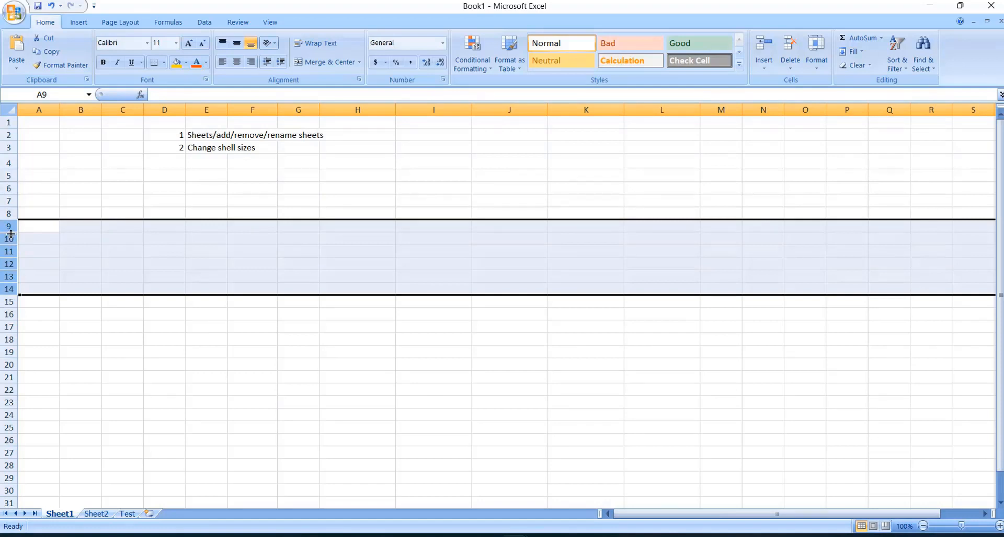
{"action": "left_click_drag", "start_coordinate": [8, 241], "coordinate": [12, 251]}
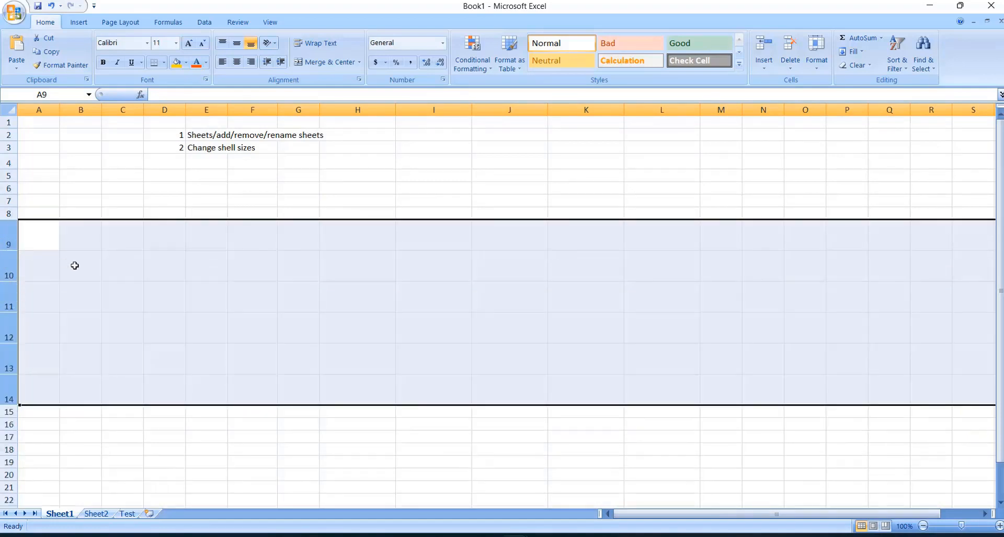
{"action": "left_click", "coordinate": [159, 310]}
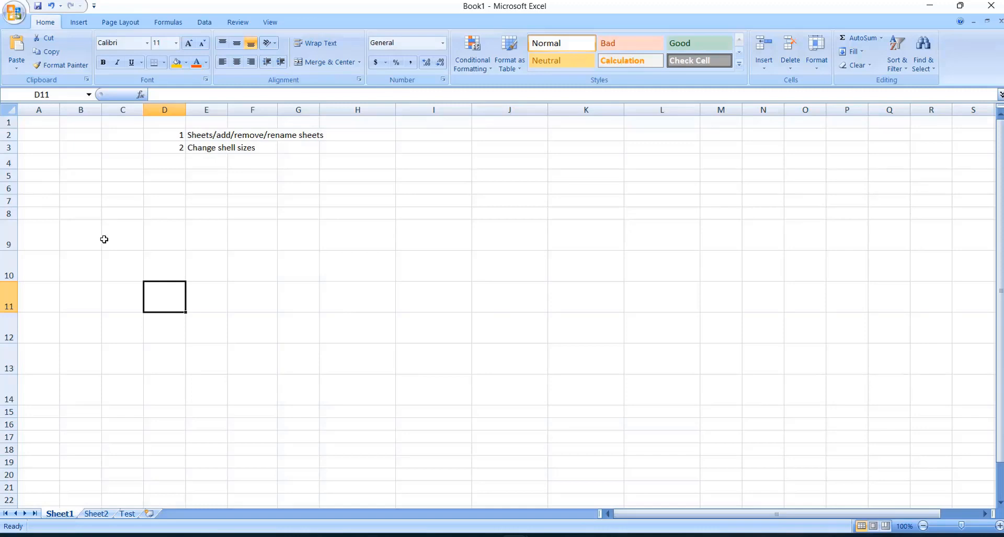
{"action": "key", "text": "ctrl+z"}
{"action": "left_click", "coordinate": [257, 336]}
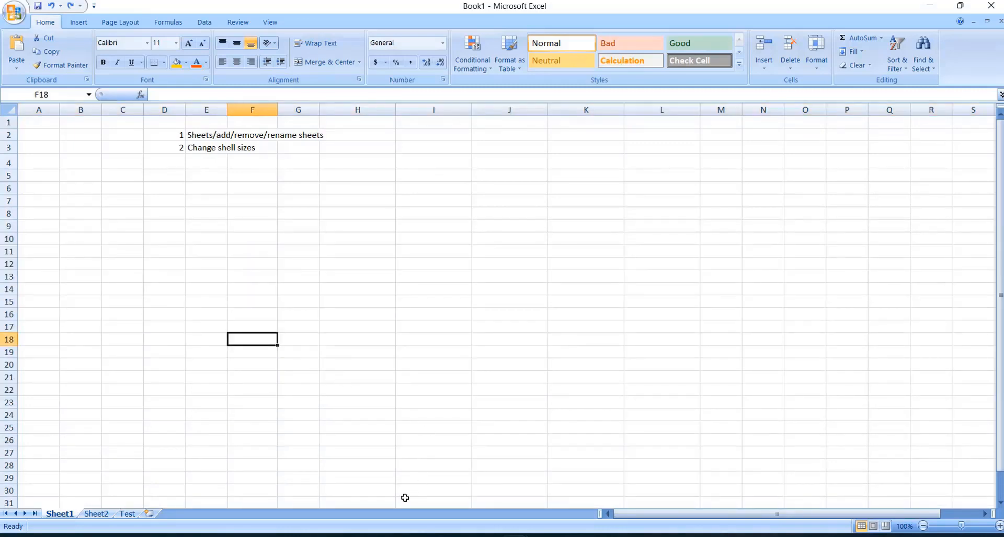
Copy the topic "Add letters" from the Word document into cell E4 of Sheet1 and number it 3 in D4.
{"action": "left_click", "coordinate": [402, 471]}
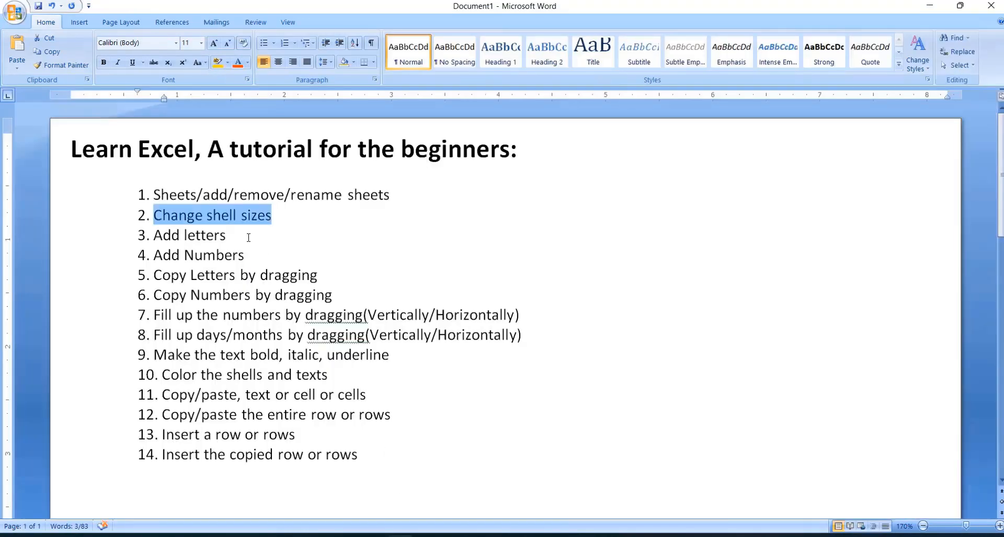
{"action": "left_click_drag", "start_coordinate": [248, 237], "coordinate": [168, 239]}
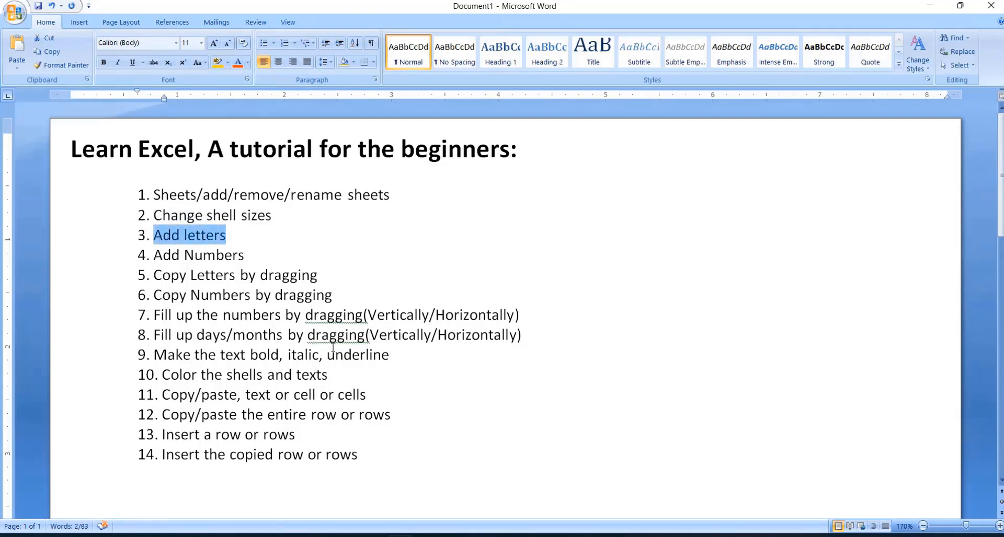
{"action": "mouse_move", "coordinate": [515, 536]}
{"action": "left_click", "coordinate": [580, 484]}
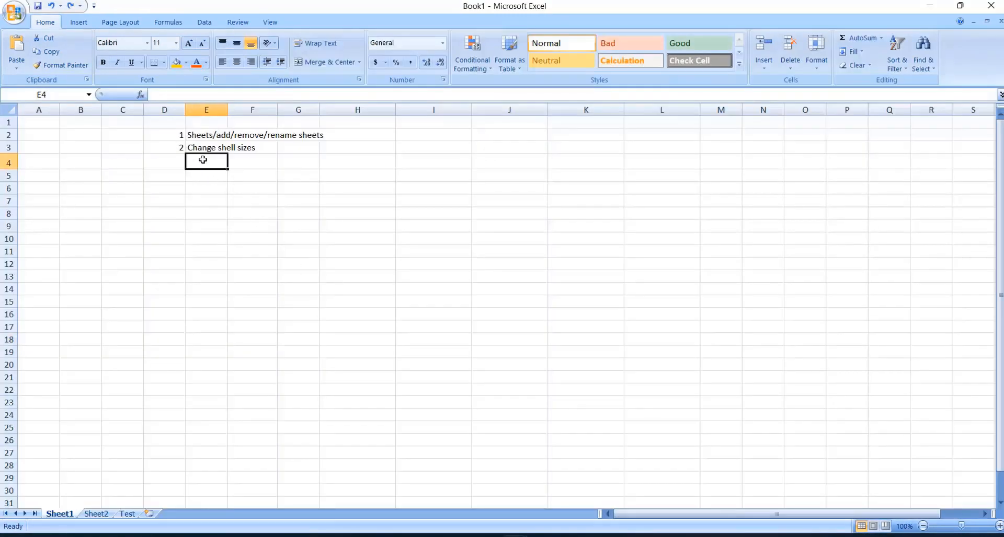
{"action": "type", "text": "Add letters"}
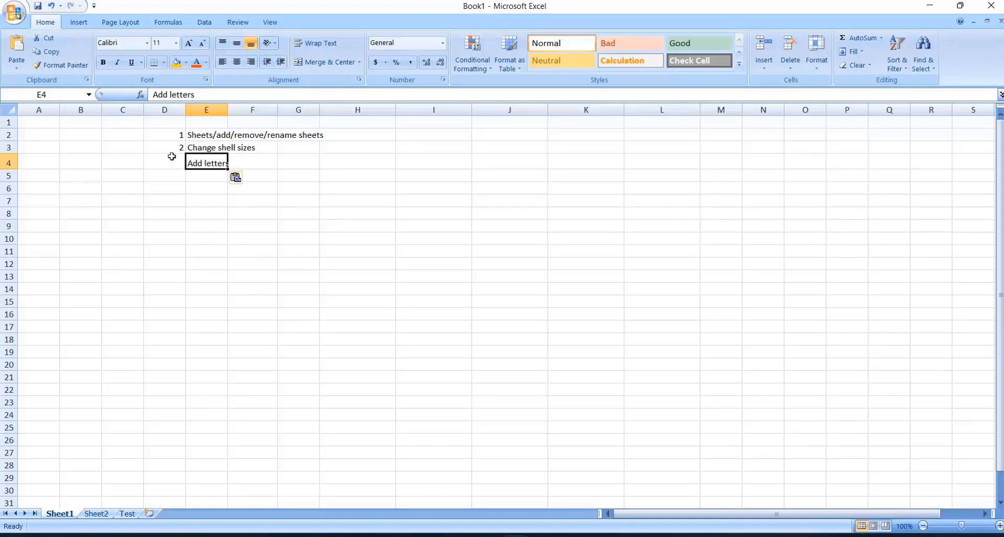
{"action": "left_click", "coordinate": [169, 162]}
{"action": "type", "text": "3"}
{"action": "left_click", "coordinate": [199, 230]}
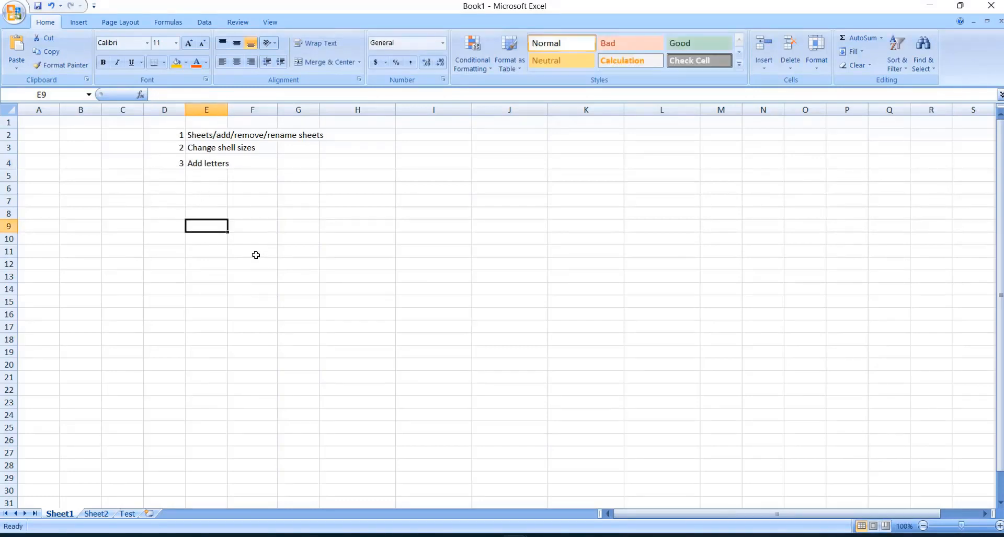
Enter the letters A, B and C in cells F9, F10 and F11.
{"action": "left_click", "coordinate": [285, 229]}
{"action": "left_click", "coordinate": [259, 228]}
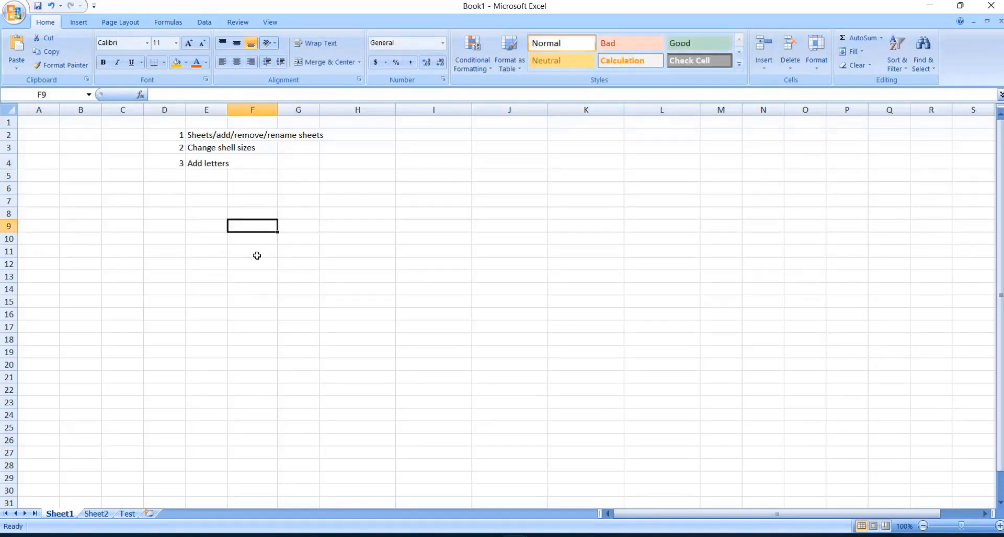
{"action": "type", "text": "A"}
{"action": "left_click", "coordinate": [247, 238]}
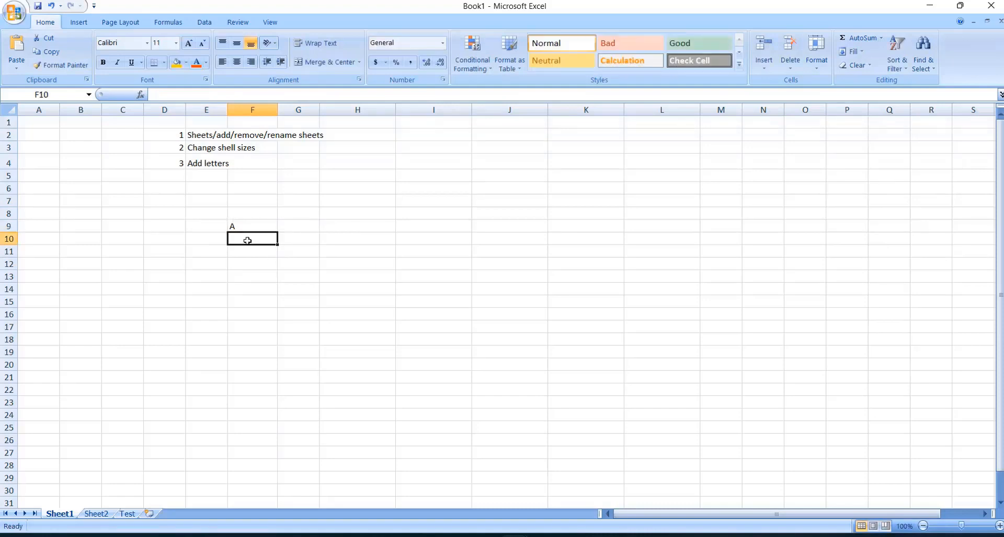
{"action": "type", "text": "B"}
{"action": "left_click", "coordinate": [249, 255]}
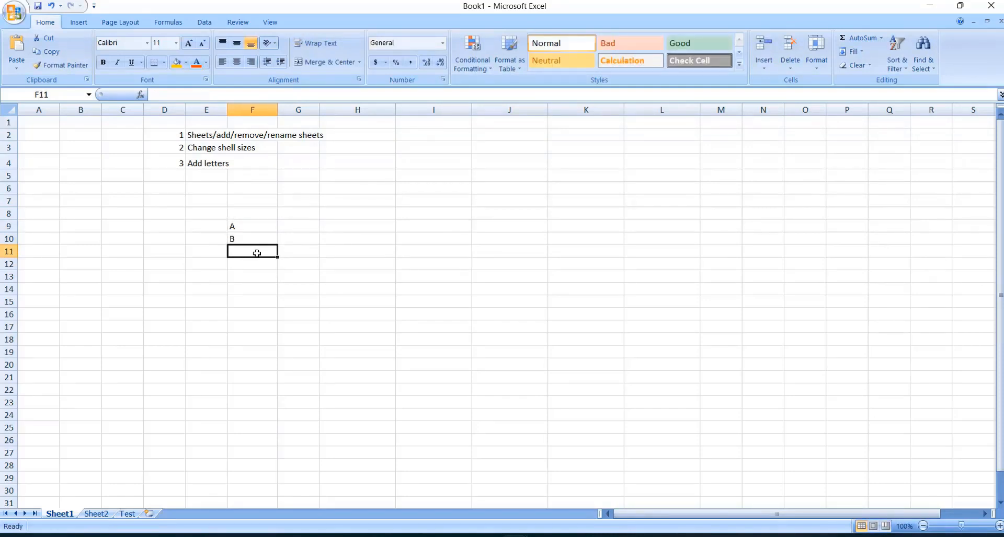
{"action": "type", "text": "C"}
Enter the word "Test" in cell G9.
{"action": "left_click", "coordinate": [293, 230]}
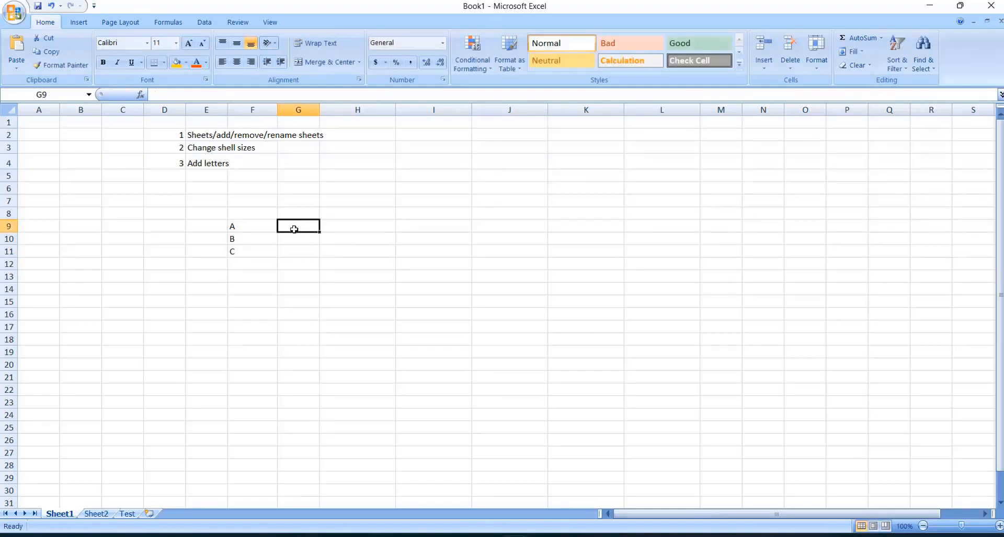
{"action": "type", "text": "Test"}
{"action": "key", "text": "Return"}
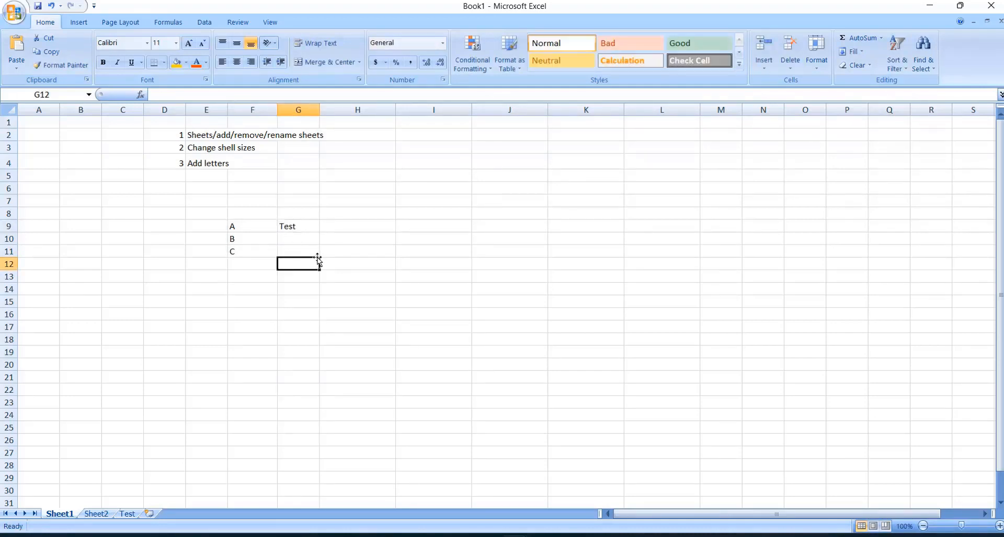
{"action": "left_click", "coordinate": [307, 228]}
Enter the sentence "This is a beautiful world." in cell G11.
{"action": "left_click", "coordinate": [298, 275]}
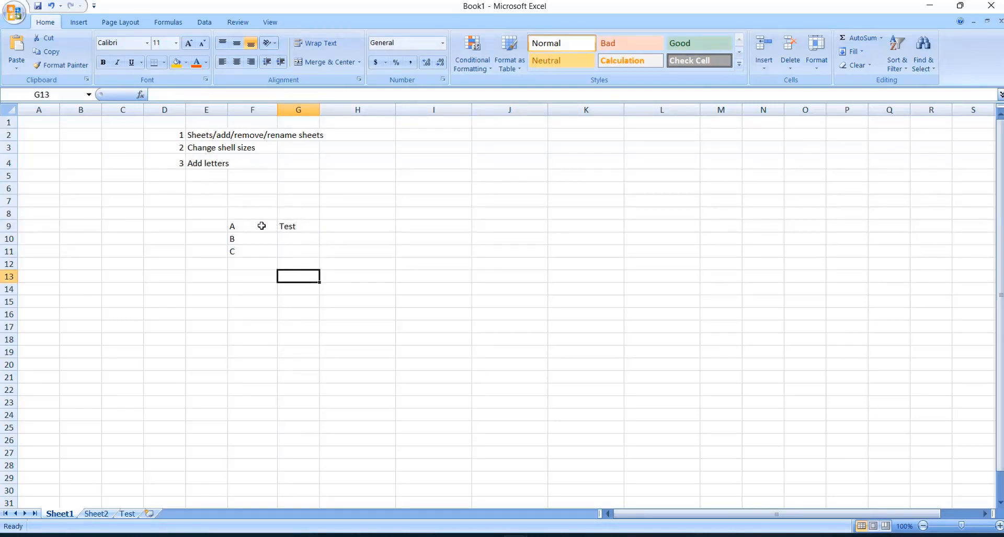
{"action": "key", "text": "Up"}
{"action": "key", "text": "Up"}
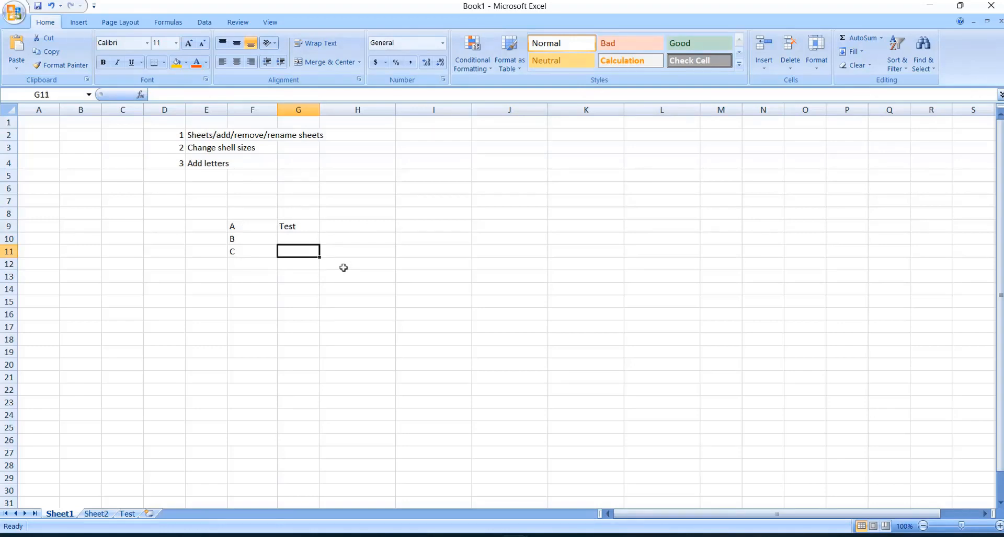
{"action": "type", "text": "This is"}
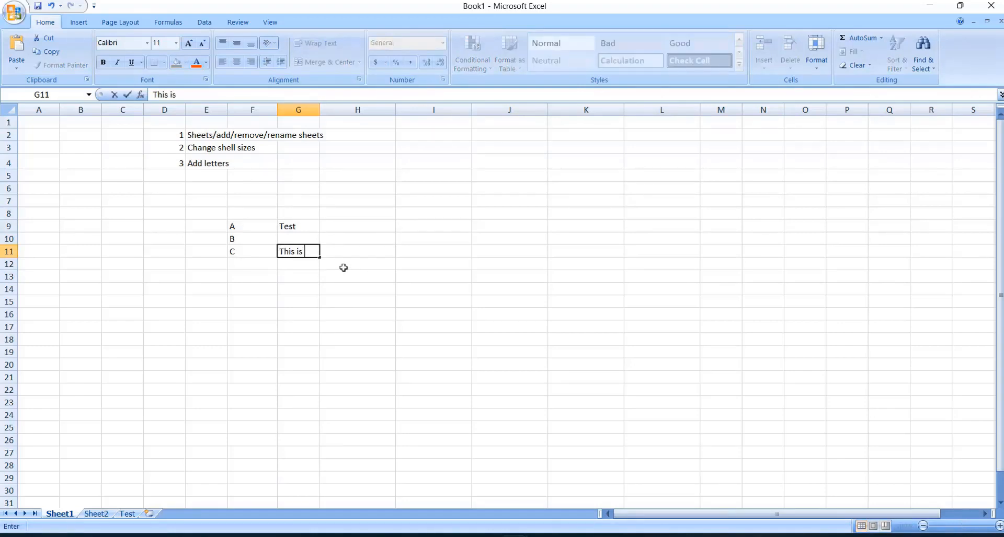
{"action": "type", "text": " a beautiful"}
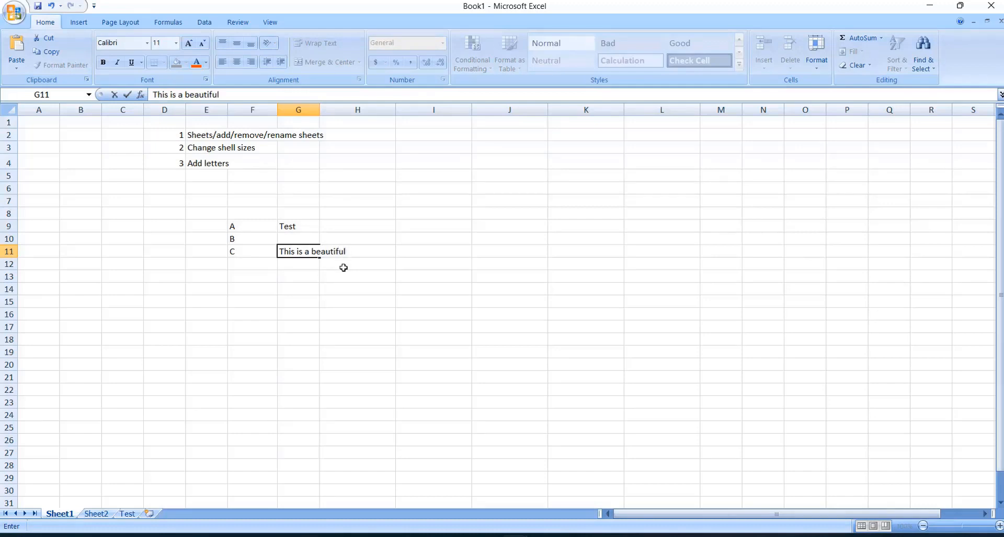
{"action": "type", "text": " world."}
{"action": "left_click", "coordinate": [354, 337]}
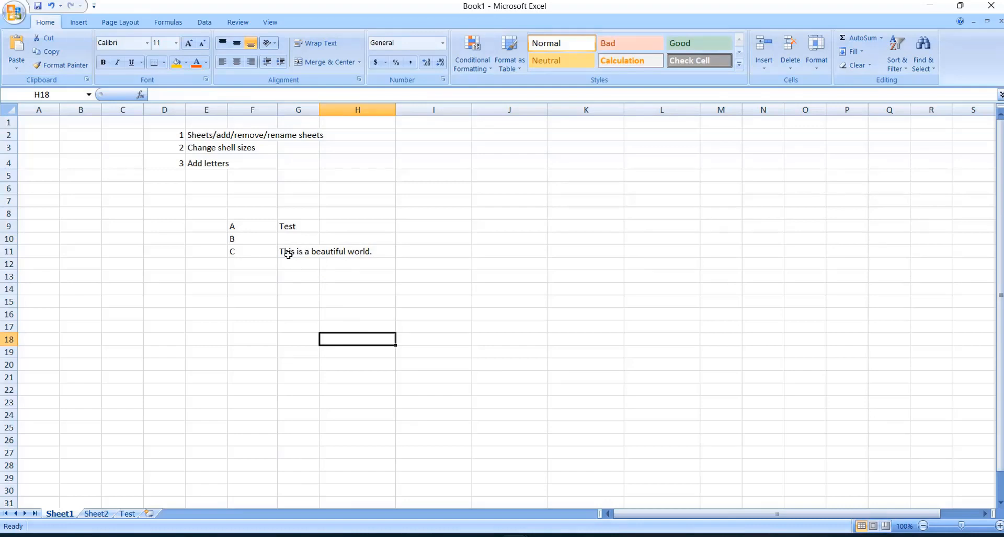
Widen column G to fit the sentence in G11, and narrow it again until the text overflows into column H.
{"action": "left_click_drag", "start_coordinate": [321, 109], "coordinate": [380, 110]}
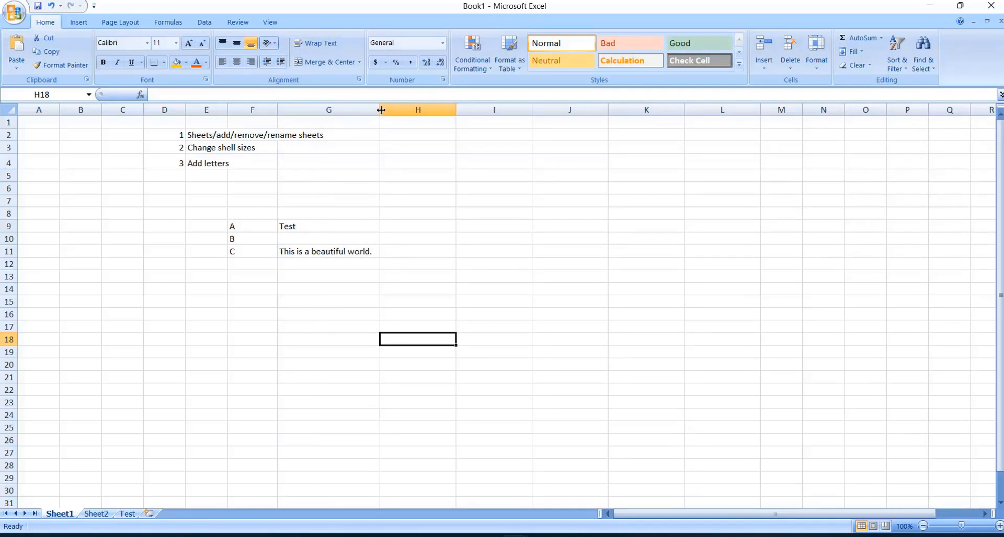
{"action": "left_click_drag", "start_coordinate": [381, 110], "coordinate": [342, 110]}
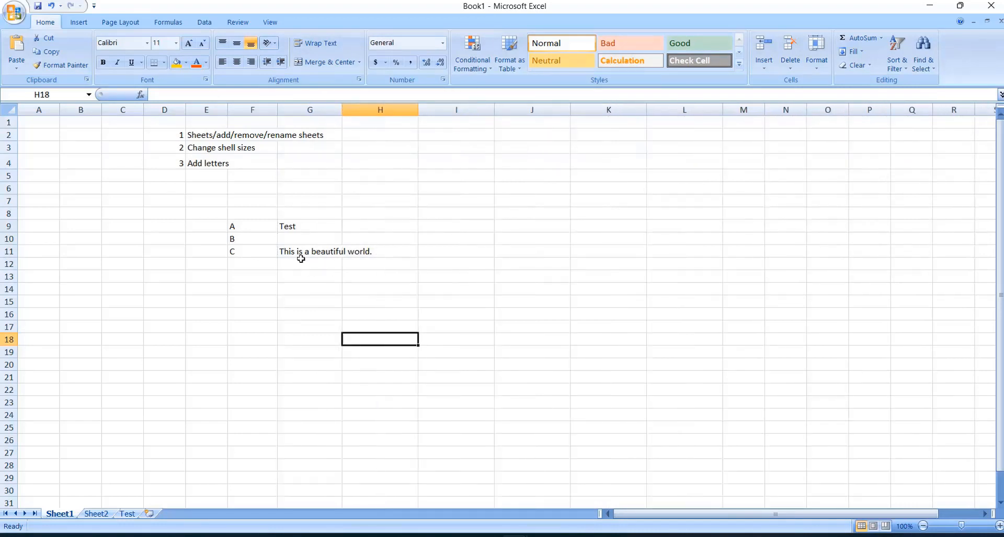
Enter "There are 7 days in a week." in cell H11 and check the full contents of G11 and H11.
{"action": "left_click", "coordinate": [376, 250]}
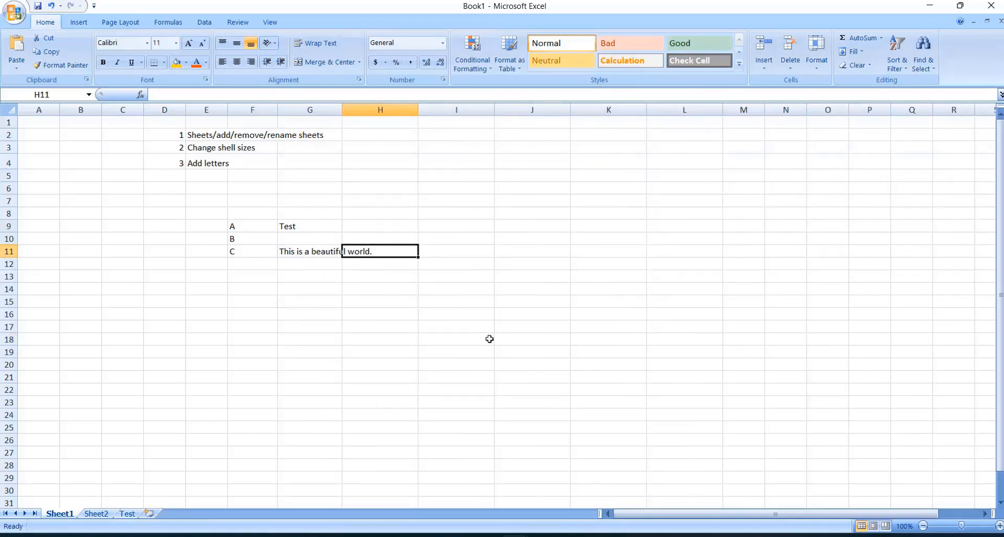
{"action": "type", "text": "There are"}
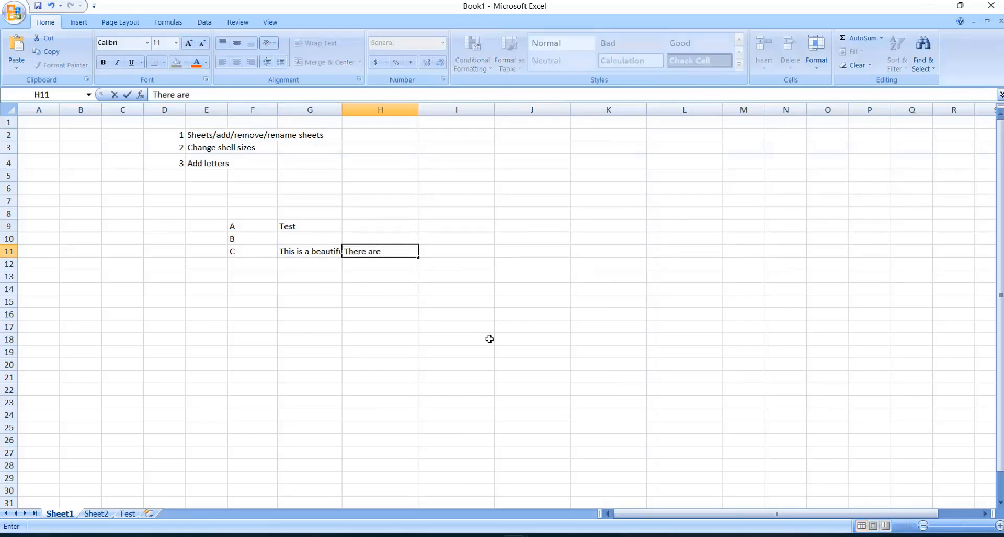
{"action": "type", "text": " 7 days in a wee"}
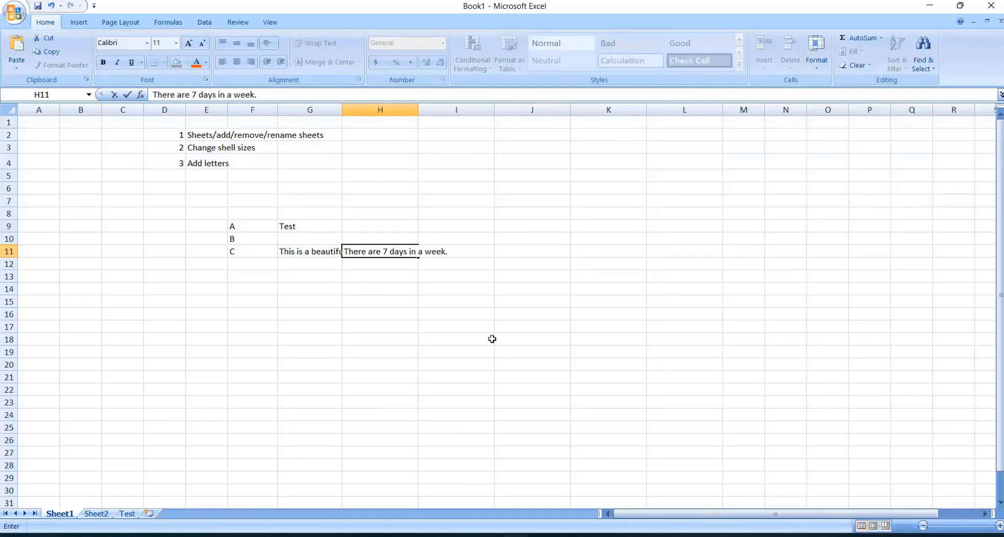
{"action": "type", "text": "k."}
{"action": "left_click", "coordinate": [441, 302]}
{"action": "left_click", "coordinate": [334, 251]}
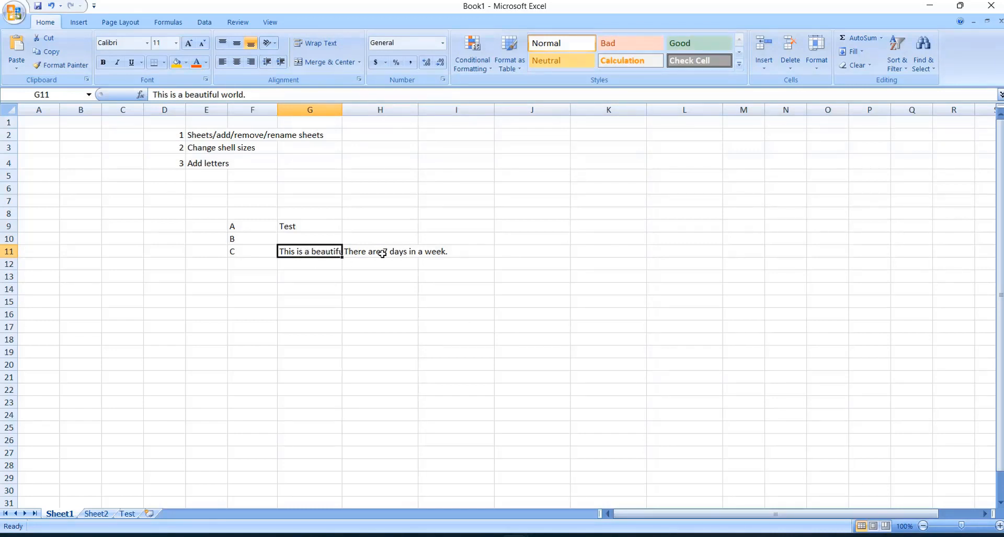
{"action": "left_click", "coordinate": [358, 256]}
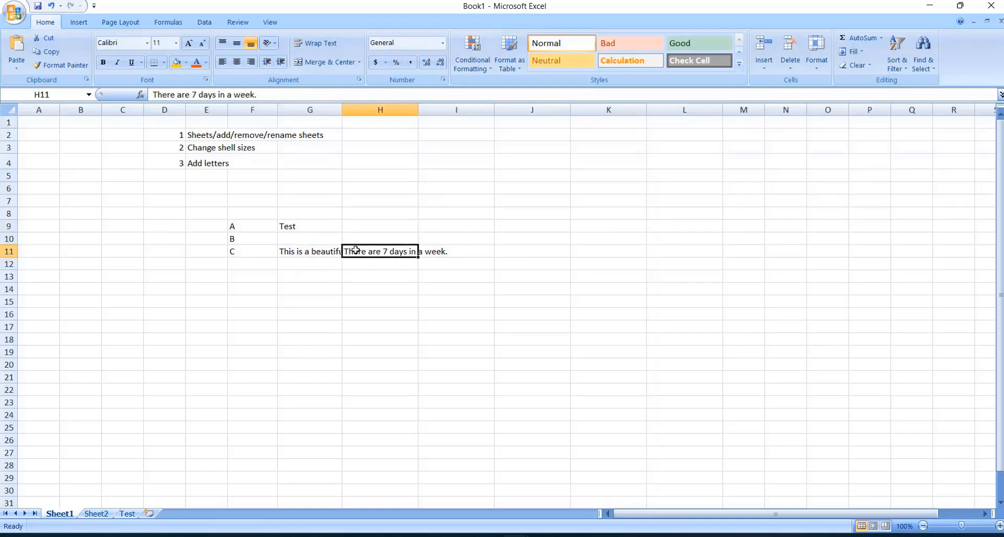
{"action": "left_click", "coordinate": [323, 253]}
{"action": "left_click", "coordinate": [359, 255]}
{"action": "left_click", "coordinate": [347, 280]}
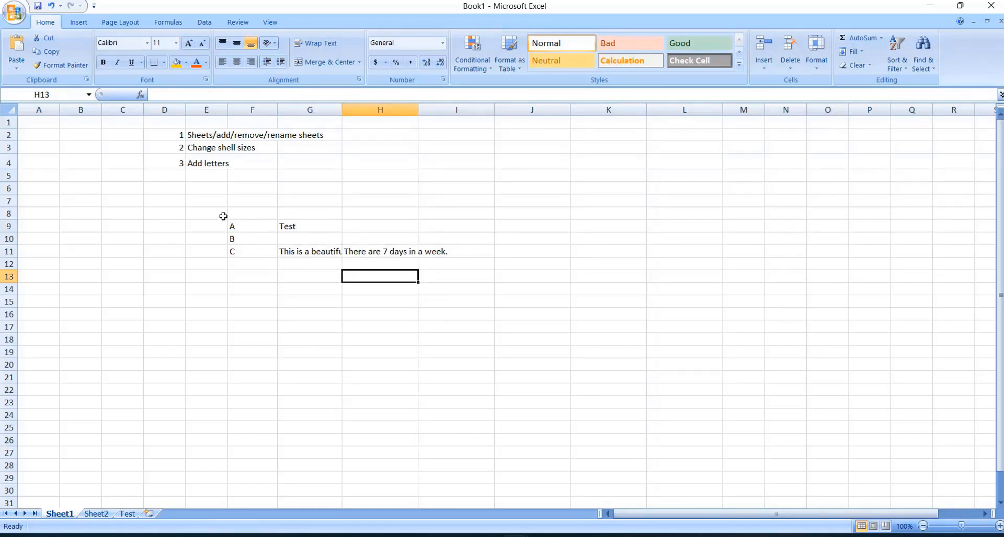
Clear the practice entries from the range E8:J15.
{"action": "left_click_drag", "start_coordinate": [223, 217], "coordinate": [508, 305]}
{"action": "key", "text": "Delete"}
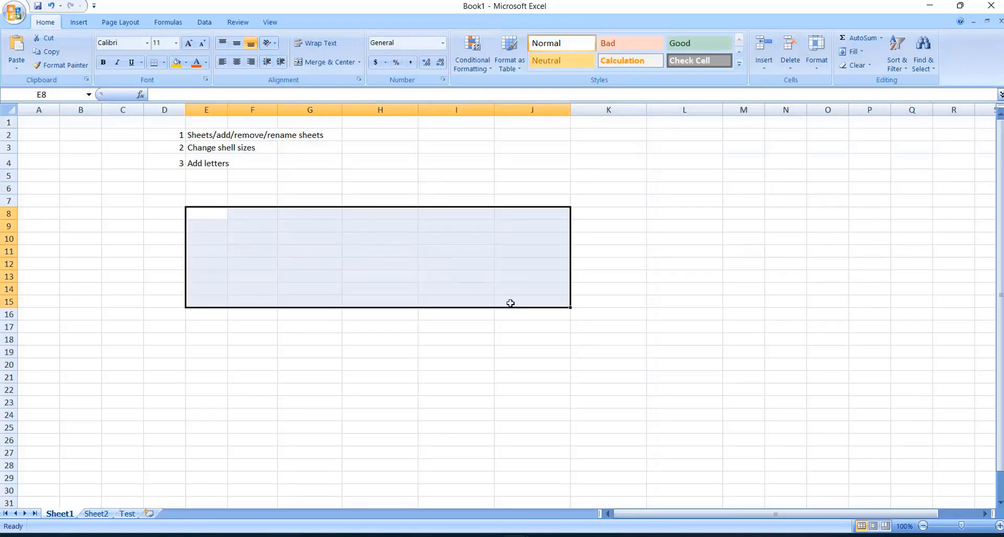
{"action": "left_click", "coordinate": [372, 328]}
Switch to the Word outline and copy the text of topic 4, "Add Numbers".
{"action": "left_click", "coordinate": [197, 160]}
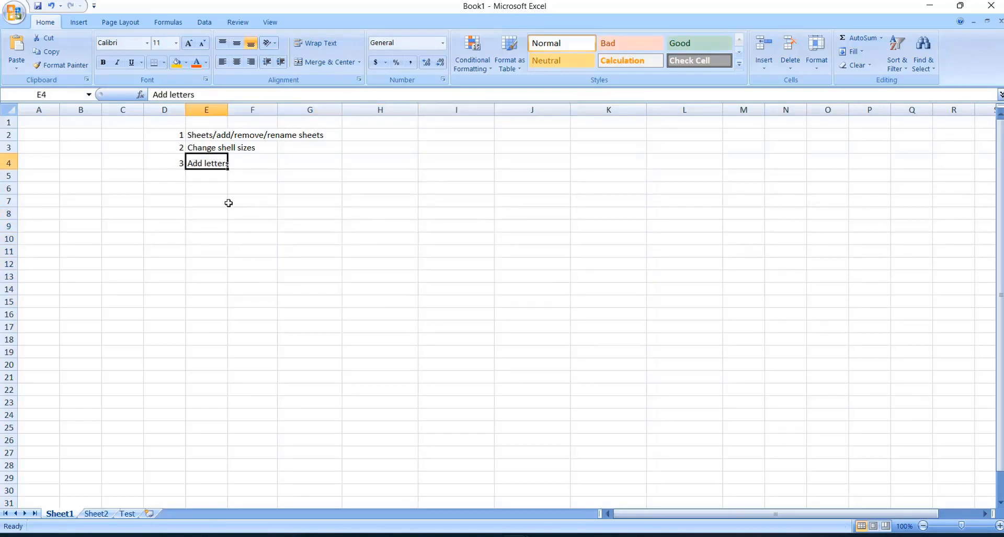
{"action": "left_click", "coordinate": [401, 536]}
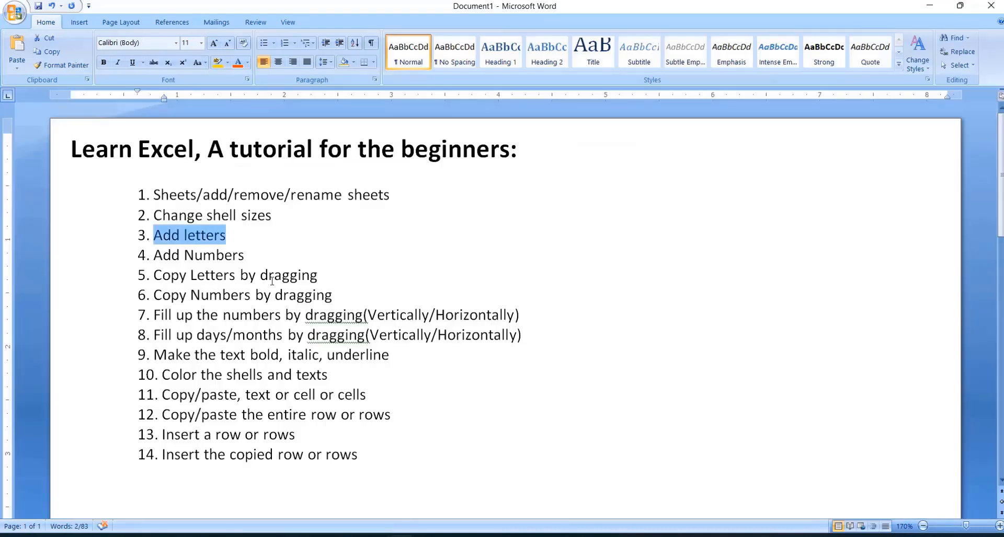
{"action": "left_click_drag", "start_coordinate": [248, 256], "coordinate": [165, 258]}
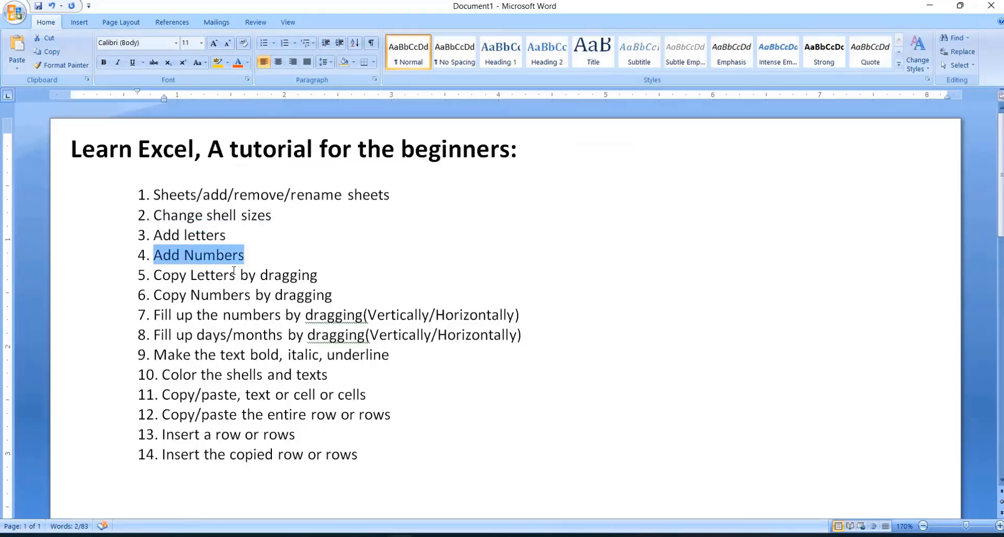
{"action": "right_click", "coordinate": [219, 255]}
{"action": "left_click", "coordinate": [264, 277]}
Return to the Excel workbook Book1, paste the copied topic into E5 and number it 4 in D5.
{"action": "left_click", "coordinate": [515, 536]}
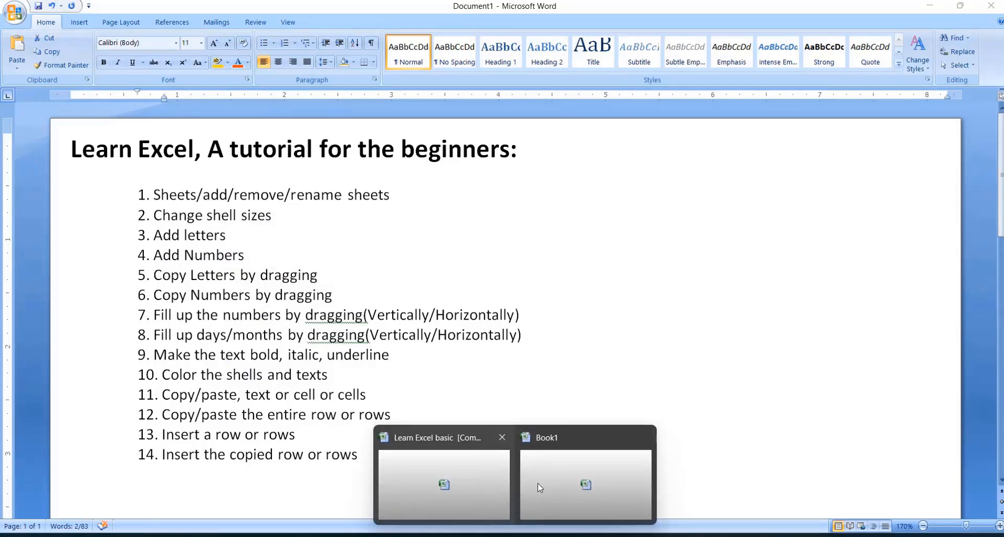
{"action": "left_click", "coordinate": [538, 486]}
{"action": "left_click", "coordinate": [202, 179]}
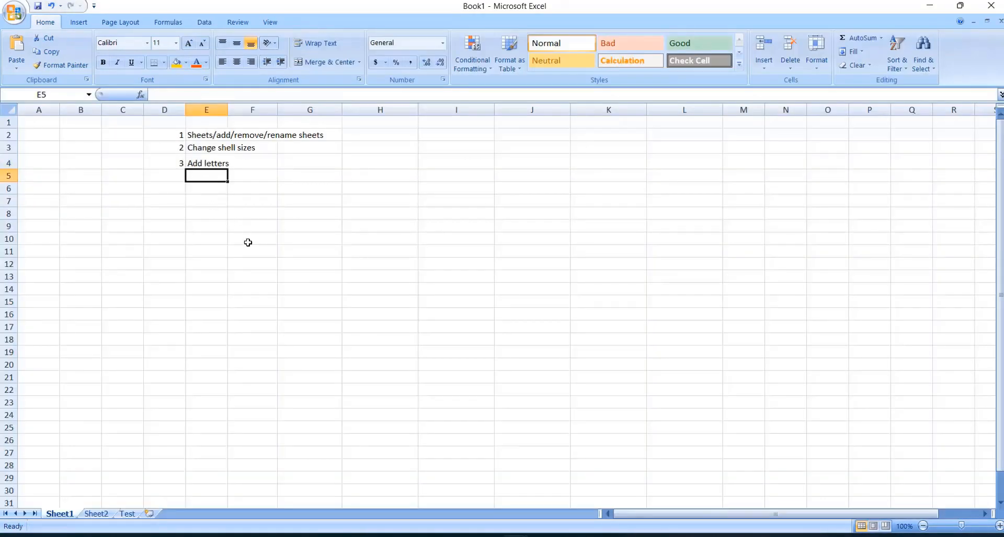
{"action": "key", "text": "ctrl+v"}
{"action": "left_click", "coordinate": [170, 178]}
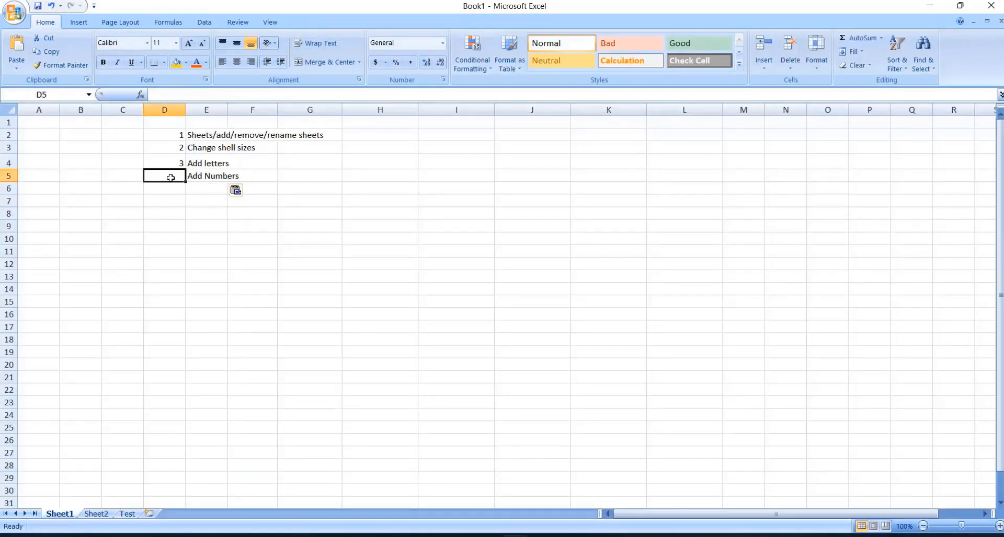
{"action": "type", "text": "4"}
{"action": "left_click", "coordinate": [205, 237]}
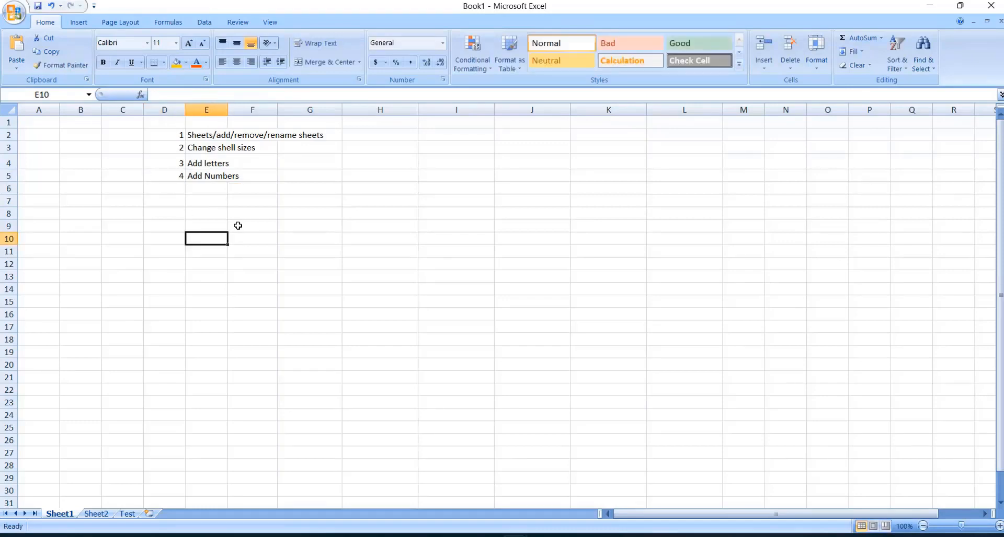
Enter the numbers 1, 2 and 123 in cells F10, F11 and F12.
{"action": "left_click", "coordinate": [266, 239]}
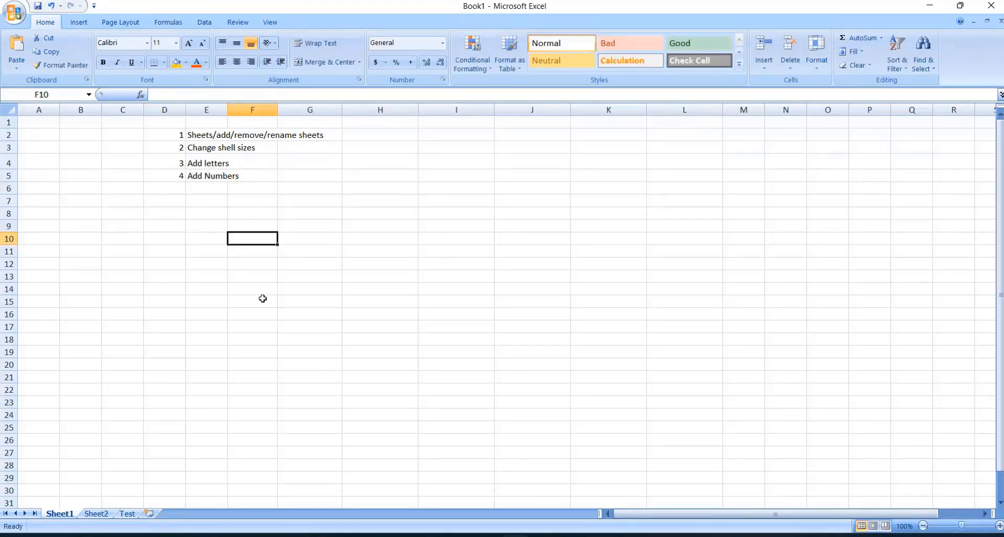
{"action": "type", "text": "1"}
{"action": "left_click", "coordinate": [248, 255]}
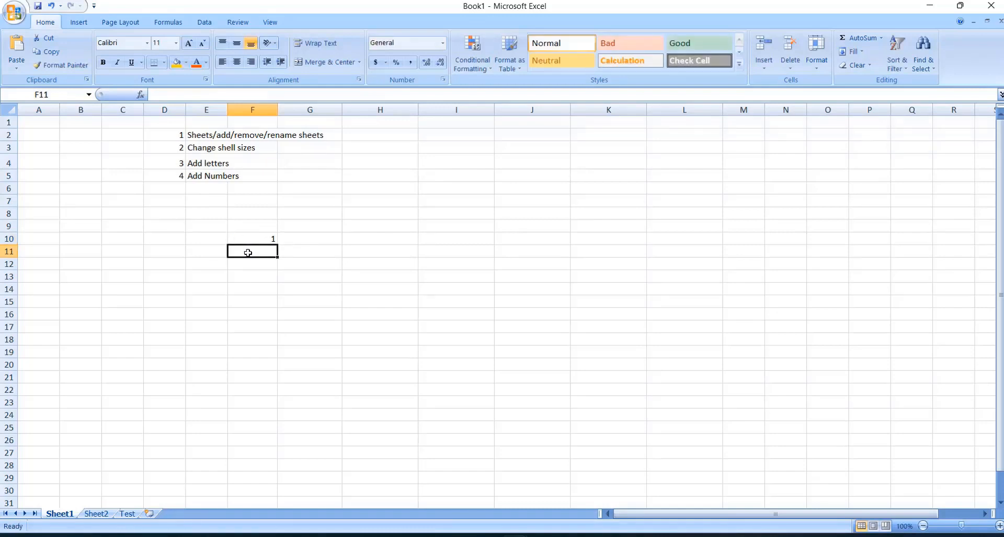
{"action": "type", "text": "2"}
{"action": "left_click", "coordinate": [251, 264]}
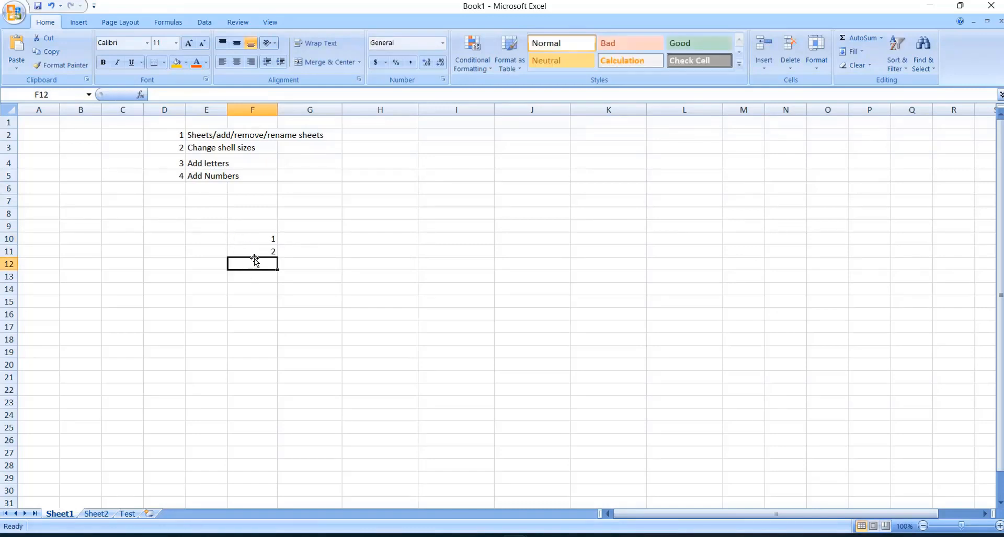
{"action": "type", "text": "123"}
{"action": "left_click", "coordinate": [284, 292]}
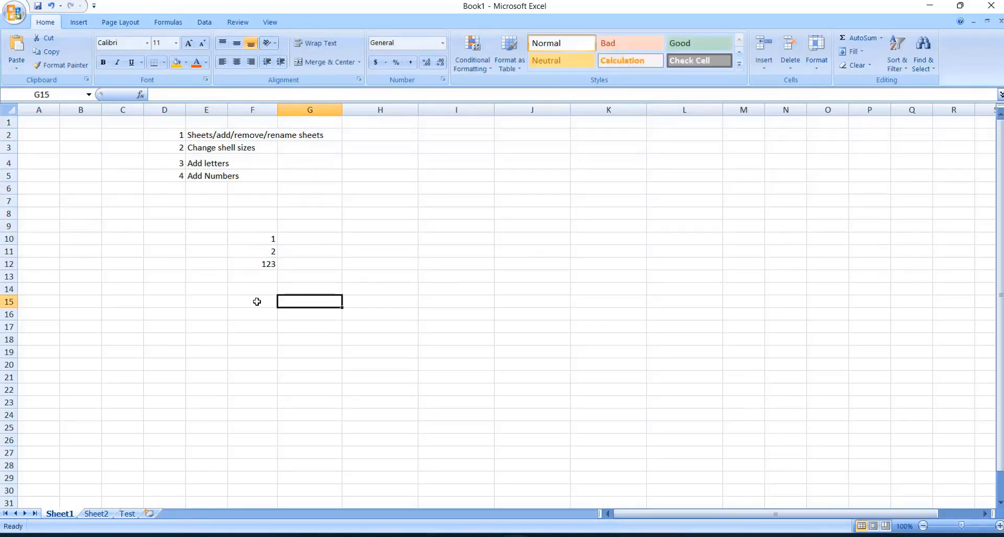
{"action": "left_click", "coordinate": [254, 288]}
{"action": "left_click", "coordinate": [307, 246]}
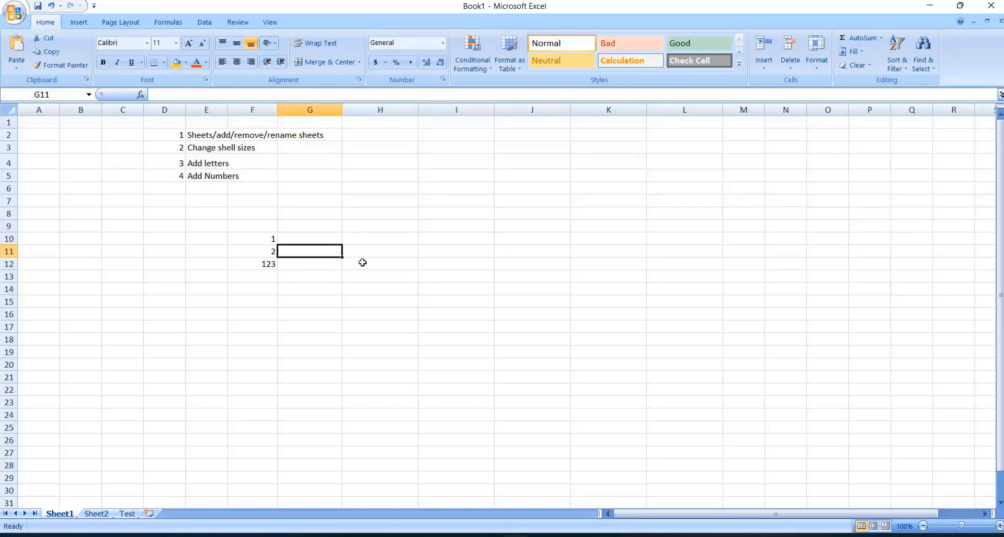
{"action": "left_click", "coordinate": [324, 241]}
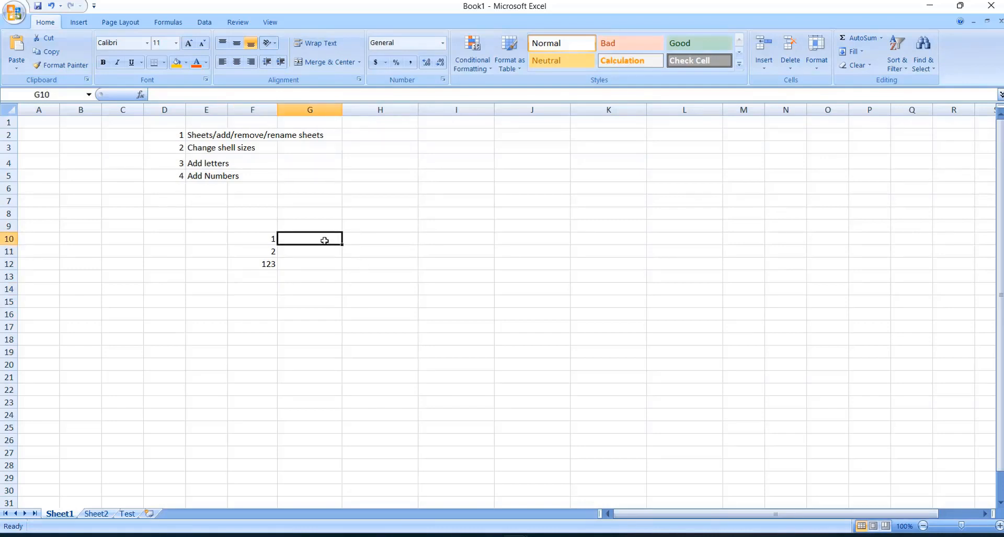
{"action": "type", "text": "2345"}
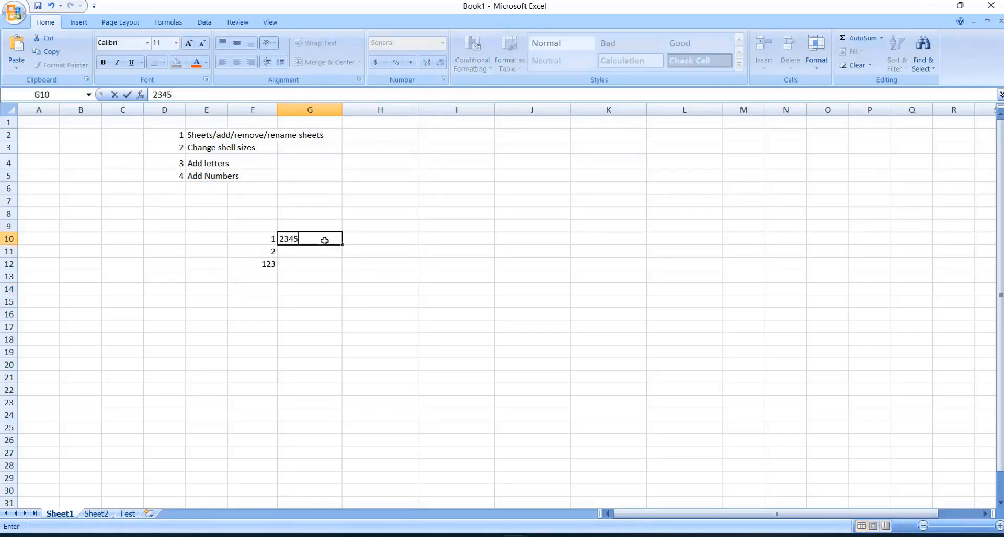
{"action": "left_click", "coordinate": [366, 239]}
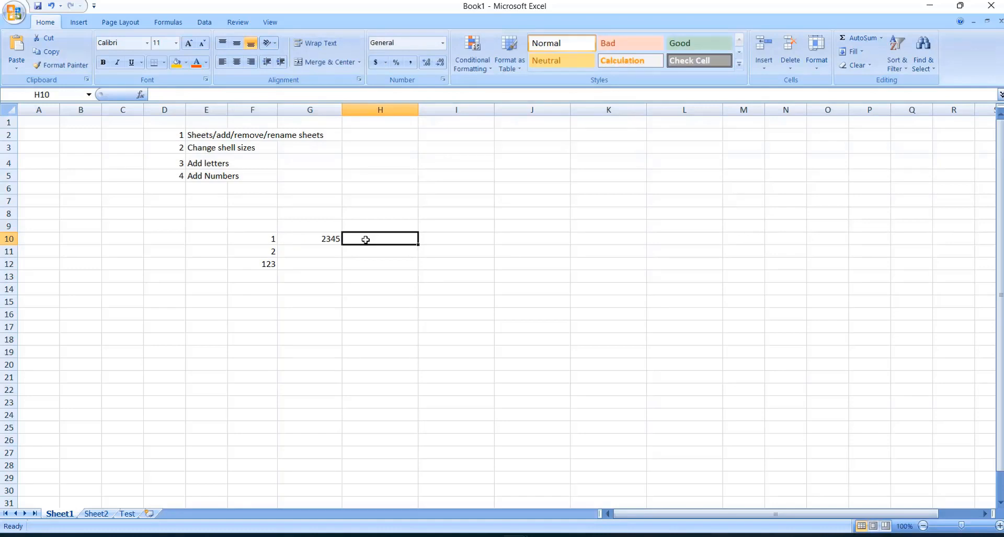
{"action": "type", "text": "12312312"}
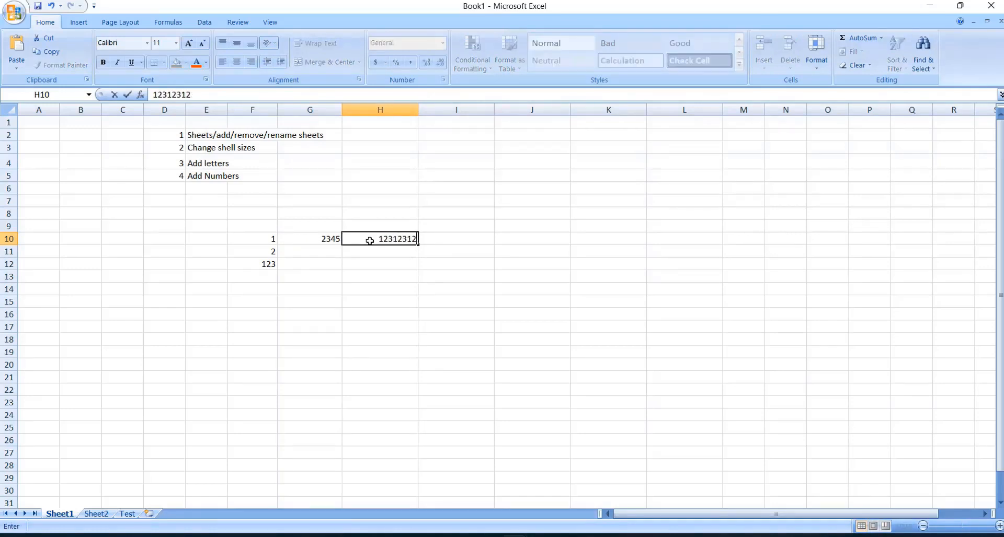
{"action": "left_click", "coordinate": [406, 285]}
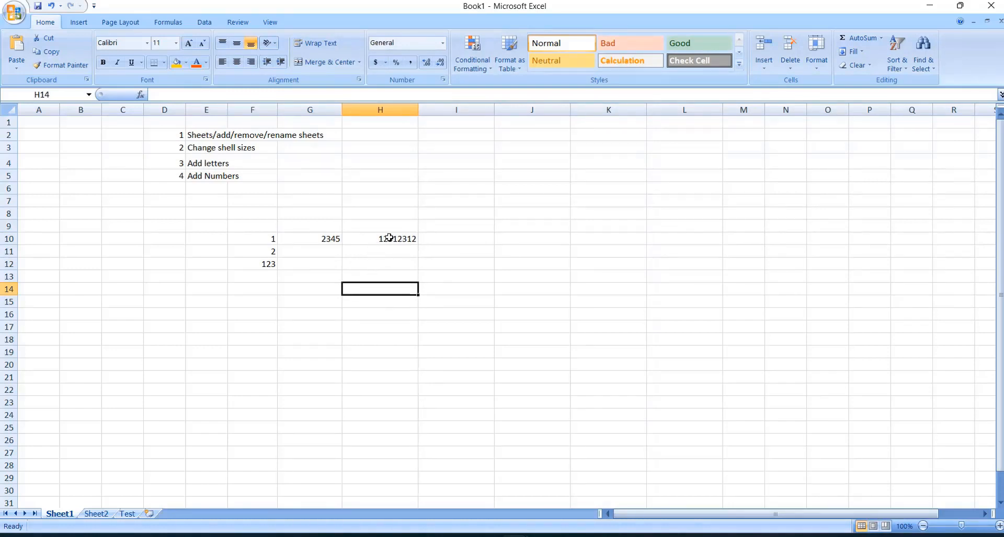
{"action": "left_click", "coordinate": [455, 238]}
{"action": "type", "text": "341342432134214"}
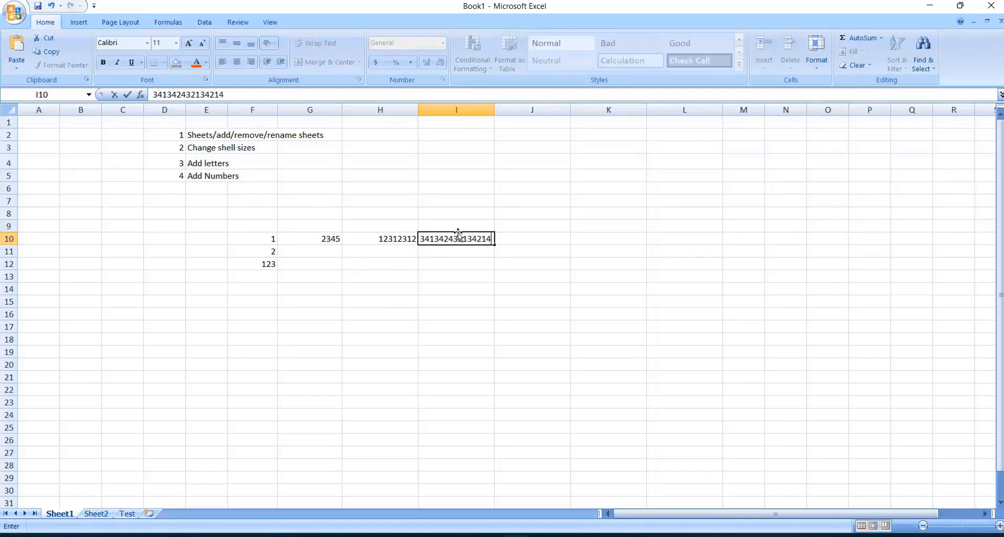
{"action": "left_click", "coordinate": [482, 311]}
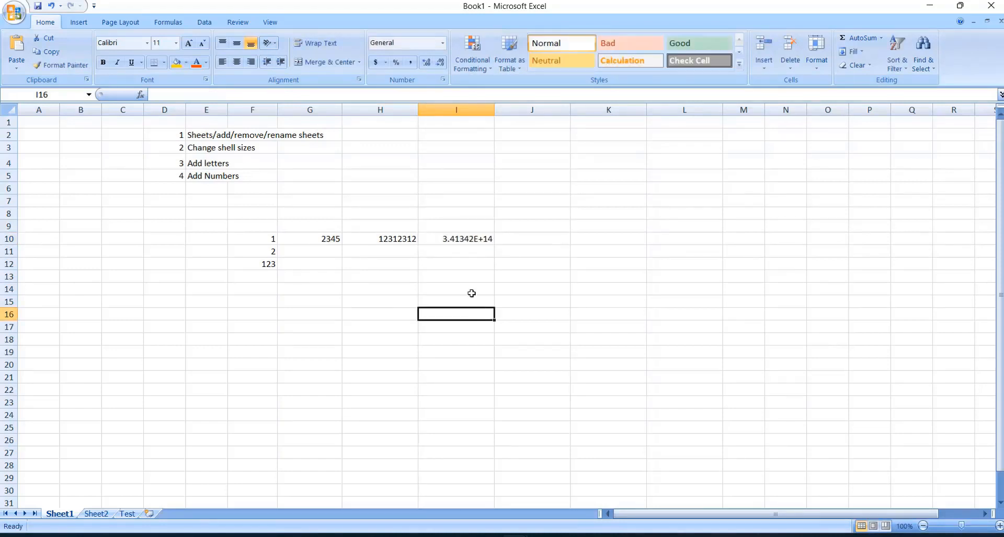
Examine the full stored value of I10, and check the contents of H10 and F12 as well.
{"action": "left_click", "coordinate": [443, 241]}
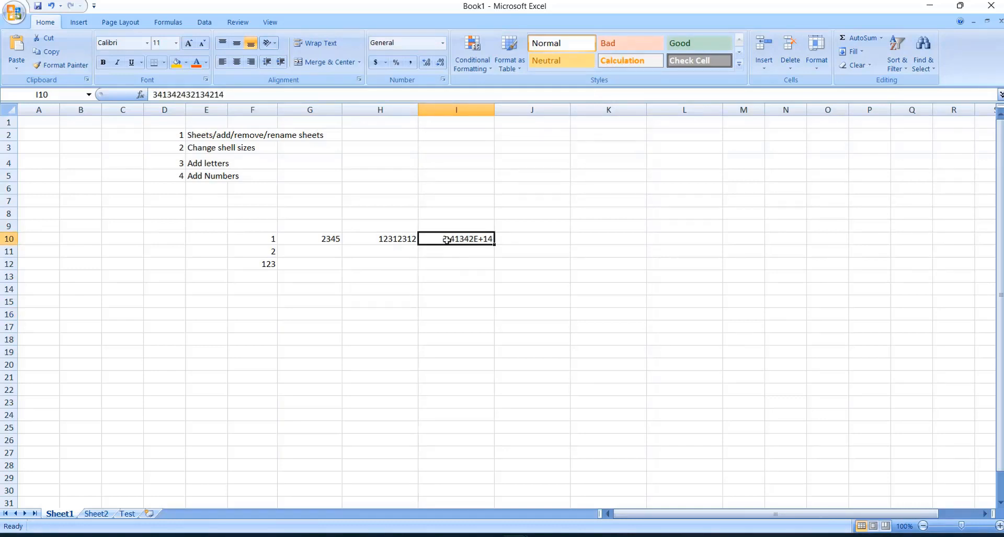
{"action": "key", "text": "Return"}
{"action": "left_click", "coordinate": [448, 240]}
{"action": "left_click_drag", "start_coordinate": [234, 95], "coordinate": [152, 95]}
{"action": "left_click", "coordinate": [378, 302]}
{"action": "left_click", "coordinate": [377, 241]}
{"action": "left_click", "coordinate": [281, 264]}
{"action": "left_click", "coordinate": [261, 264]}
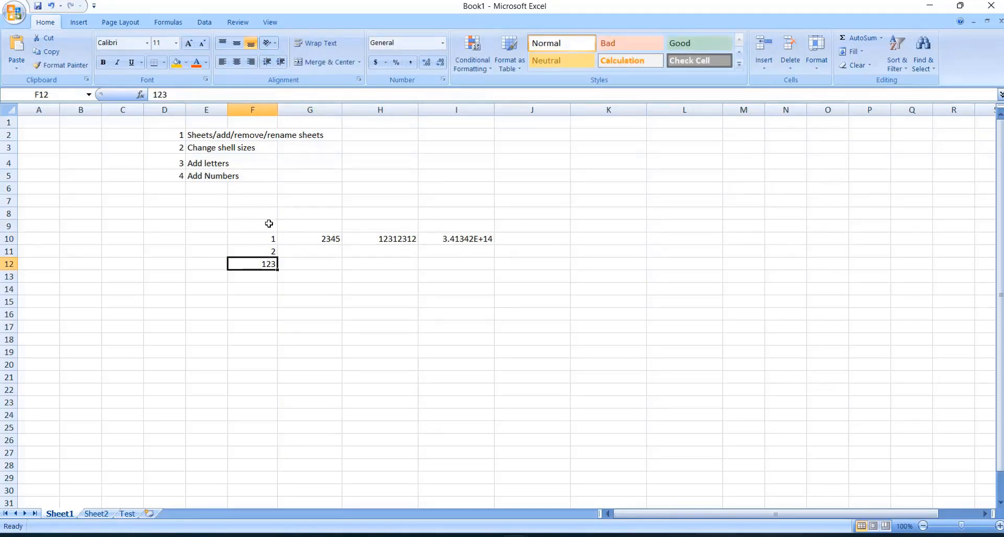
Enter the text "asdf" in cell G8 and check its full contents.
{"action": "left_click", "coordinate": [326, 214]}
{"action": "type", "text": "as"}
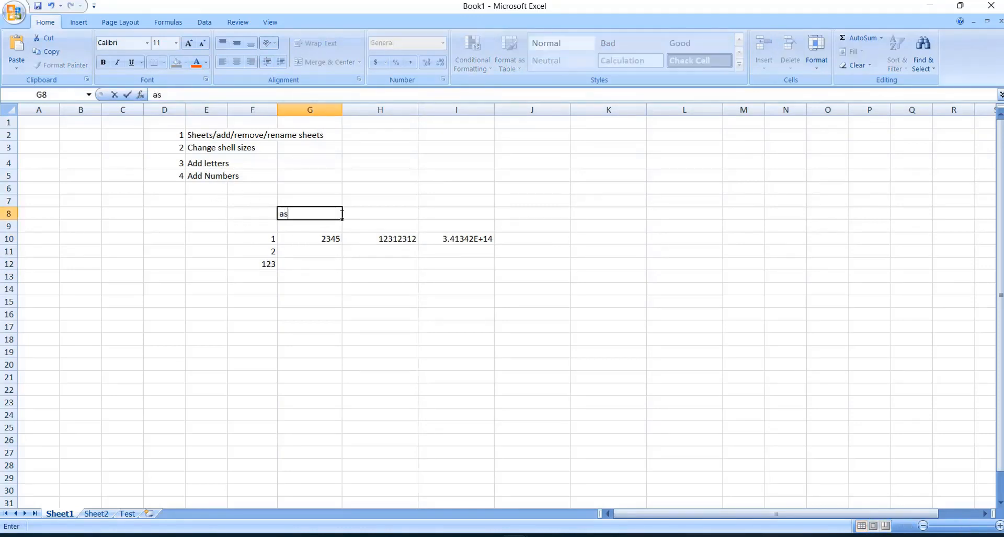
{"action": "type", "text": "df"}
{"action": "left_click", "coordinate": [340, 301]}
{"action": "left_click", "coordinate": [308, 214]}
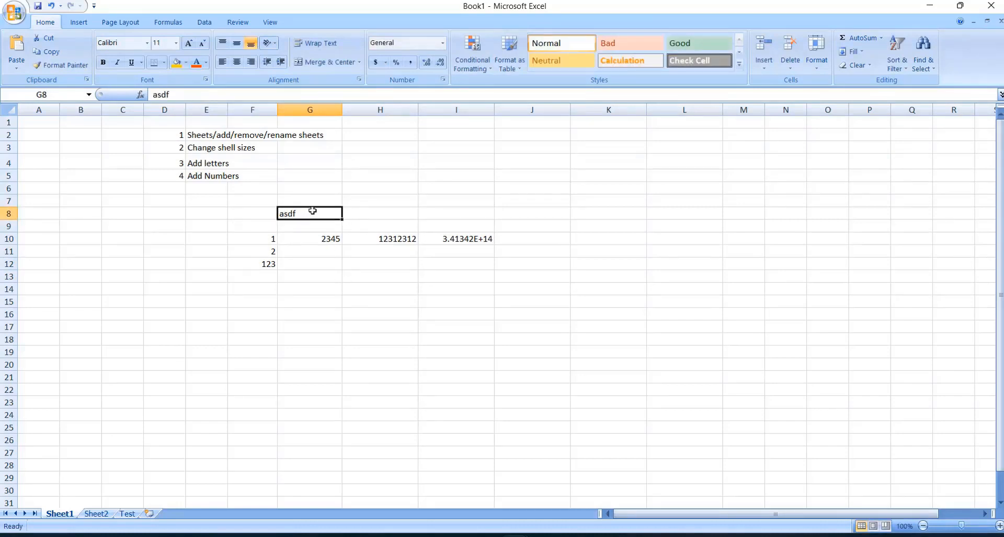
{"action": "left_click_drag", "start_coordinate": [180, 96], "coordinate": [160, 103]}
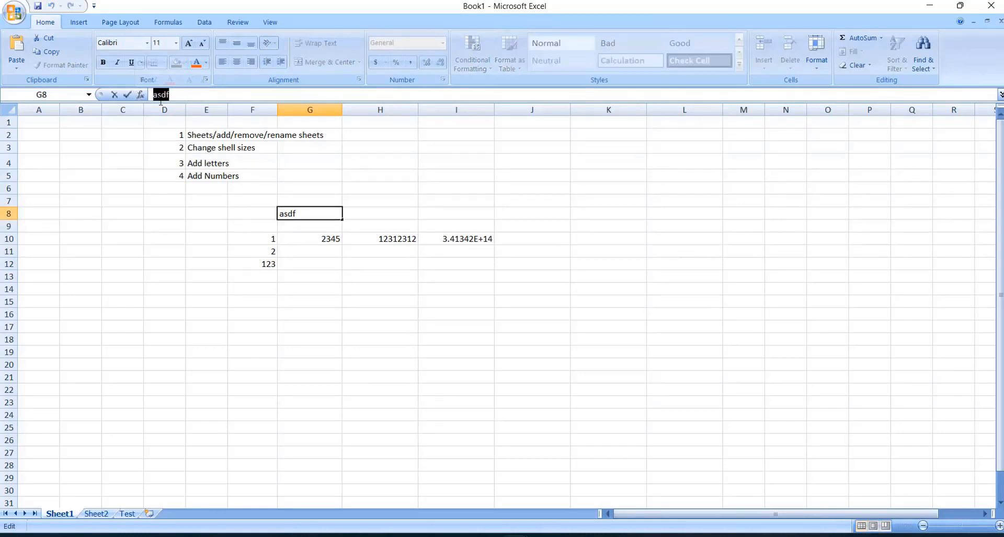
{"action": "left_click", "coordinate": [294, 328]}
Clear the text in G8 and the practice numbers in the range F9:J14.
{"action": "left_click", "coordinate": [296, 215]}
{"action": "key", "text": "Delete"}
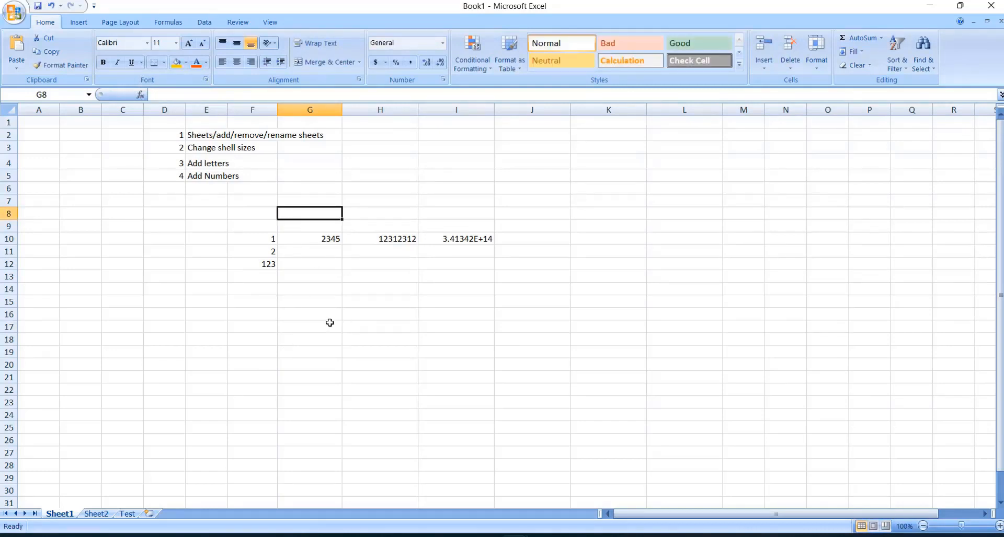
{"action": "left_click_drag", "start_coordinate": [246, 227], "coordinate": [537, 287]}
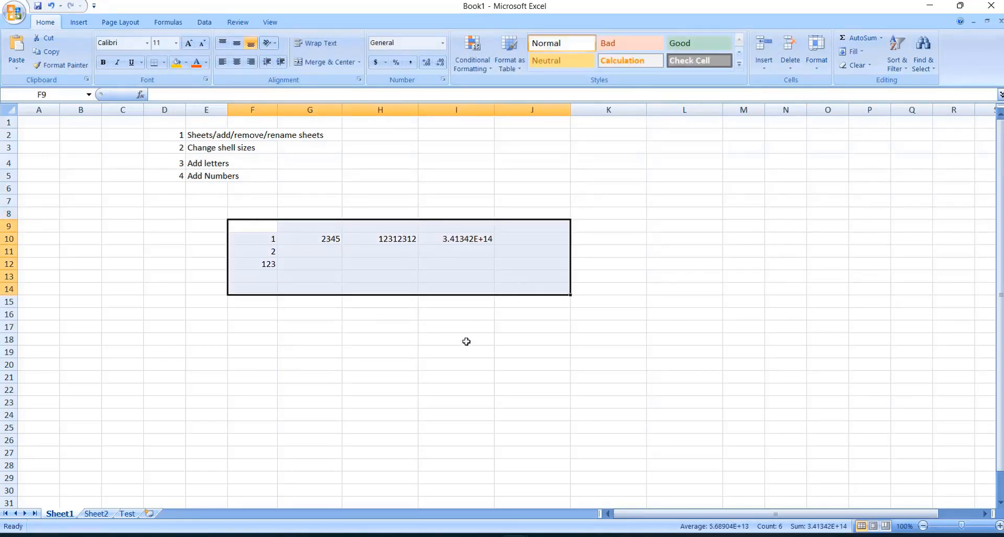
{"action": "key", "text": "Delete"}
{"action": "left_click", "coordinate": [441, 381]}
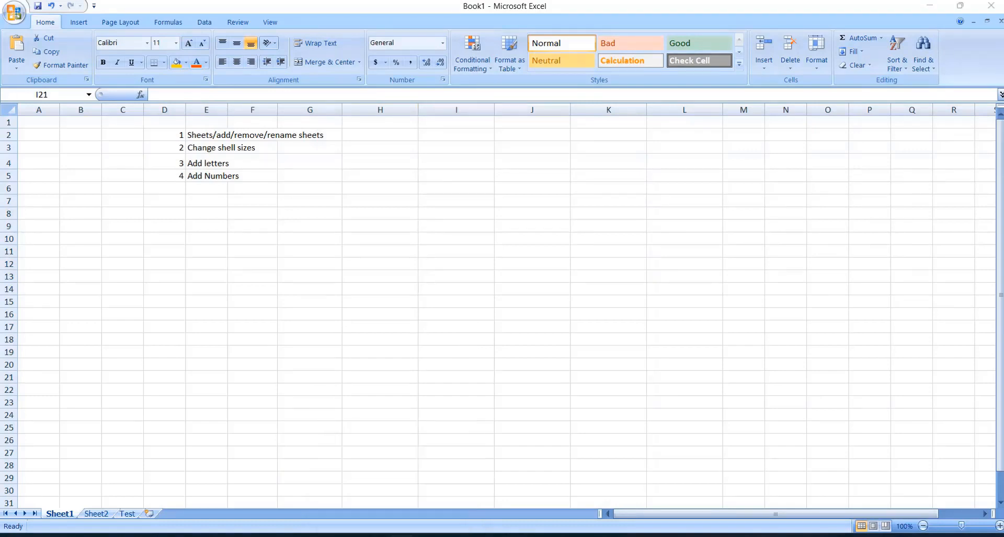
Switch to the Word outline and highlight topic 5, "Copy Letters by dragging".
{"action": "left_click", "coordinate": [397, 534]}
{"action": "left_click", "coordinate": [198, 275]}
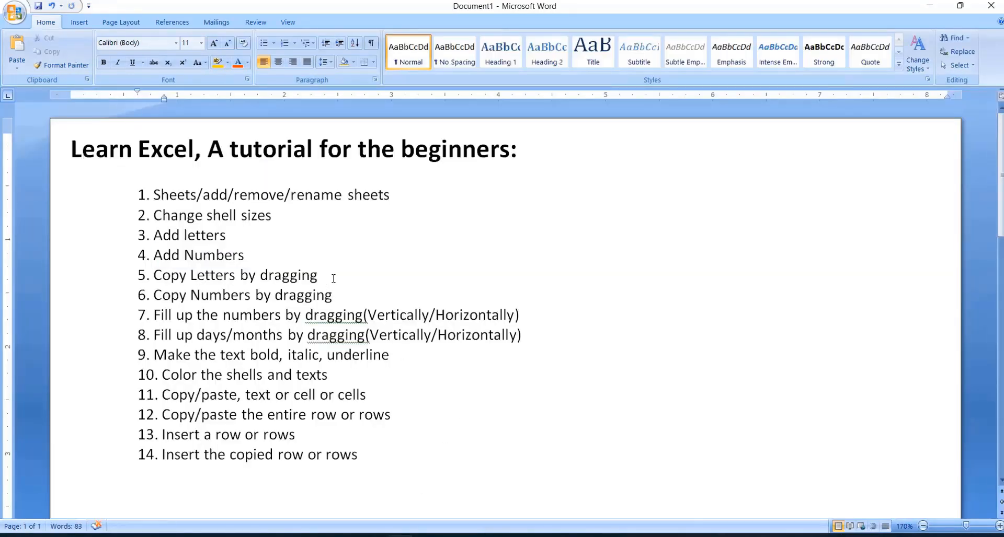
{"action": "left_click_drag", "start_coordinate": [330, 276], "coordinate": [154, 276]}
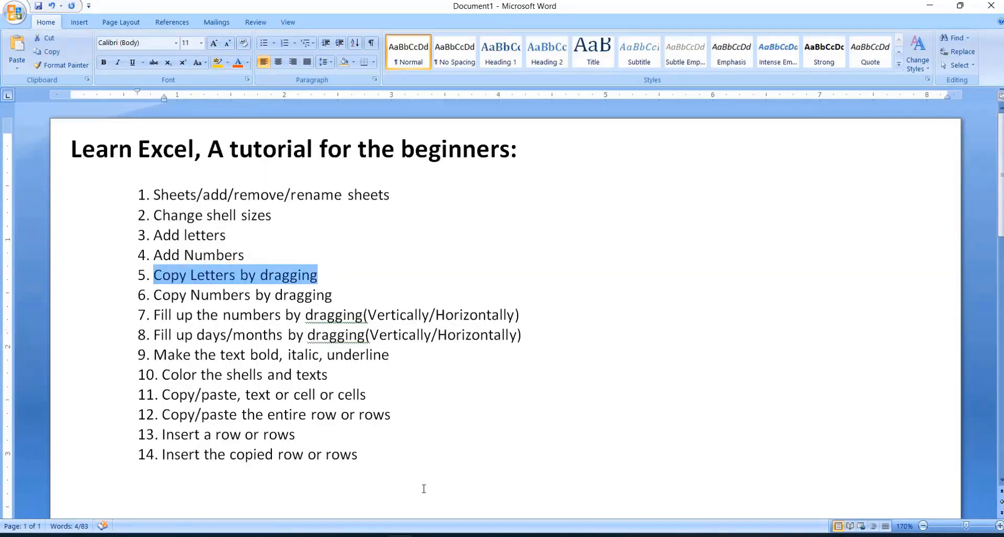
Return to the Excel workbook Book1 and enter the letters A, B and C in cells F8, F9 and F10.
{"action": "left_click", "coordinate": [428, 535]}
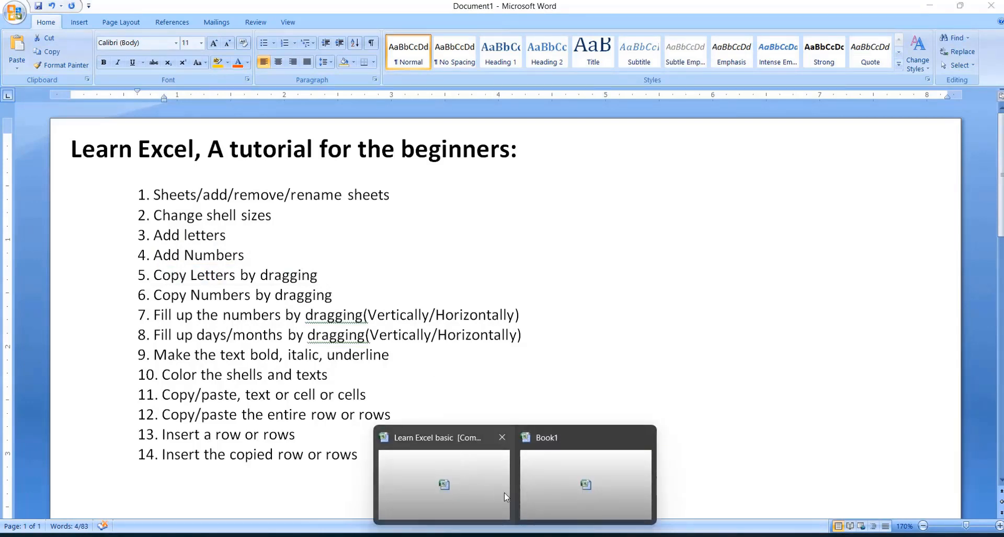
{"action": "left_click", "coordinate": [586, 486]}
{"action": "left_click", "coordinate": [240, 212]}
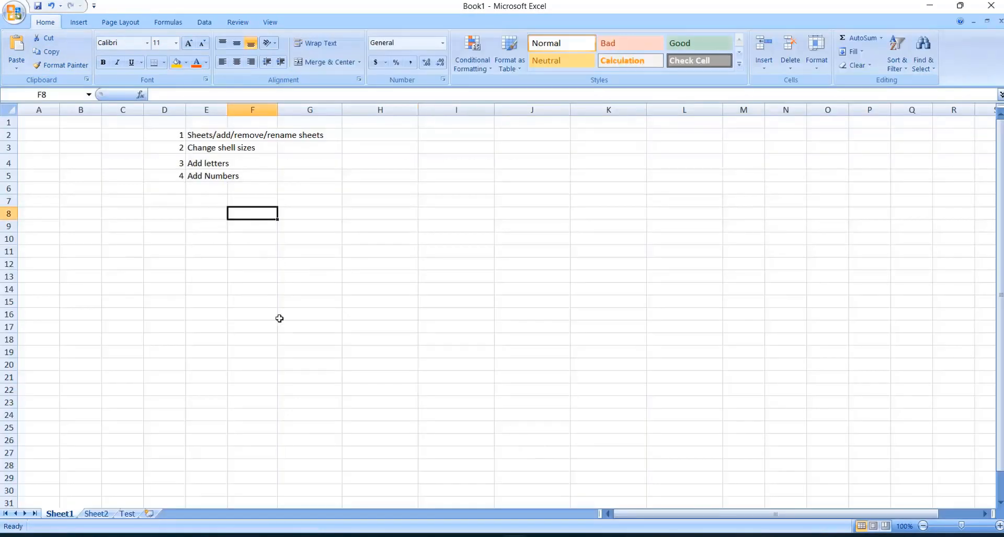
{"action": "type", "text": "A"}
{"action": "key", "text": "Return"}
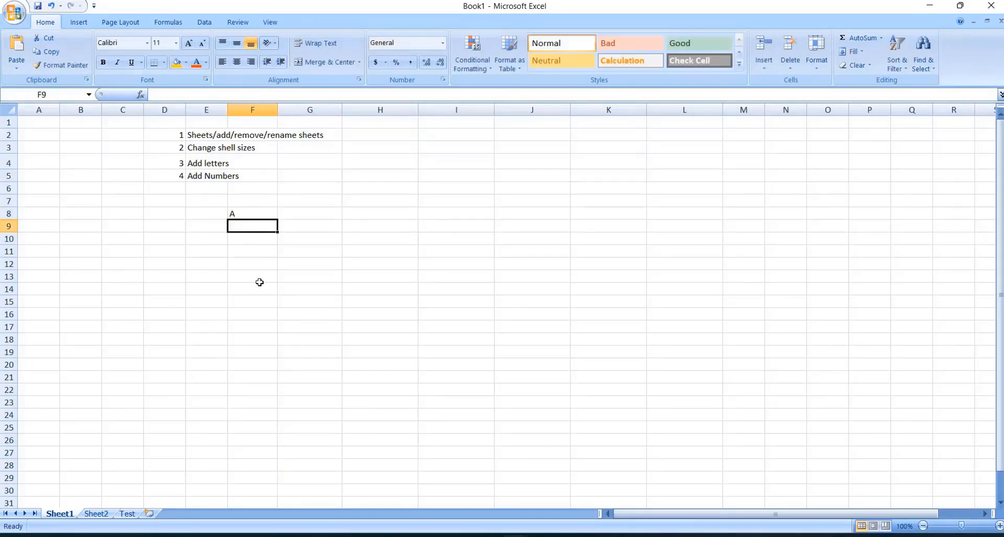
{"action": "type", "text": "B"}
{"action": "key", "text": "Return"}
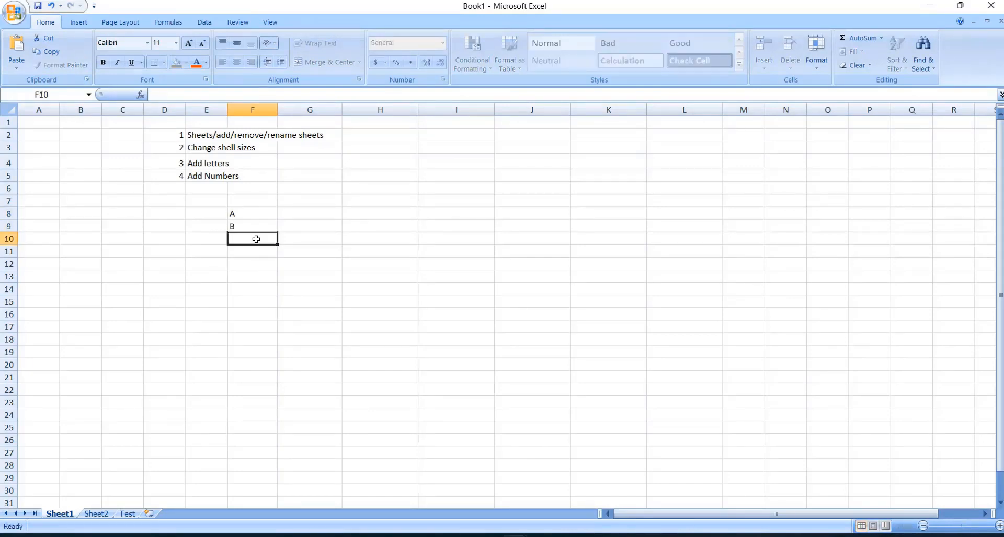
{"action": "type", "text": "C"}
{"action": "left_click", "coordinate": [268, 286]}
Fill the letter pattern from F8:F10 down through cell F21.
{"action": "left_click_drag", "start_coordinate": [246, 213], "coordinate": [254, 239]}
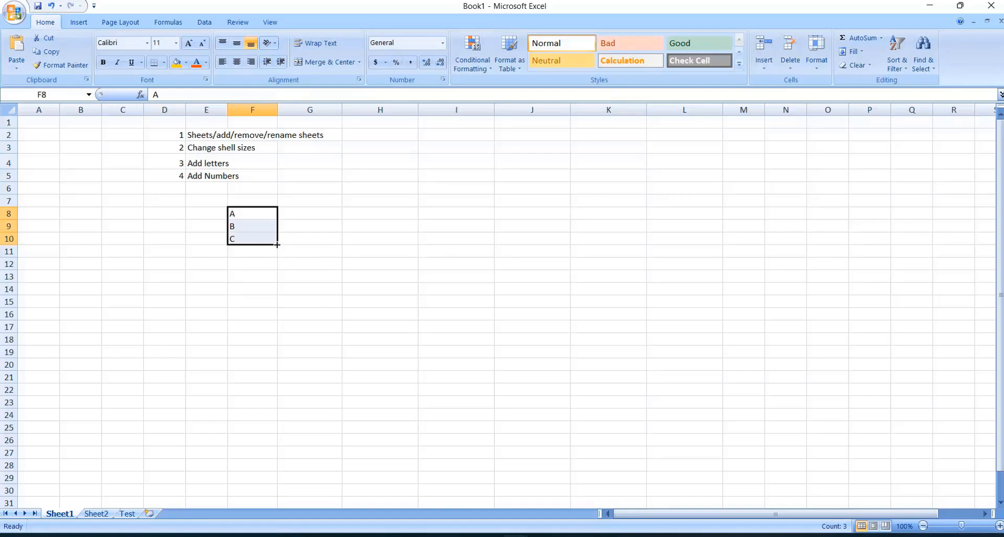
{"action": "left_click_drag", "start_coordinate": [277, 245], "coordinate": [281, 386]}
{"action": "left_click", "coordinate": [248, 215]}
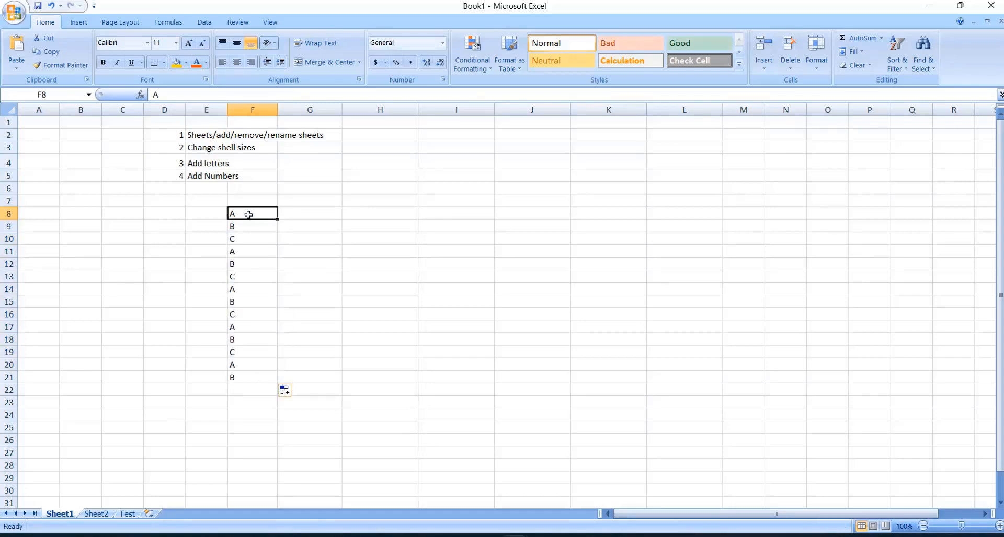
Copy the letter A from F8 across the row through cell J8.
{"action": "left_click_drag", "start_coordinate": [246, 252], "coordinate": [273, 380]}
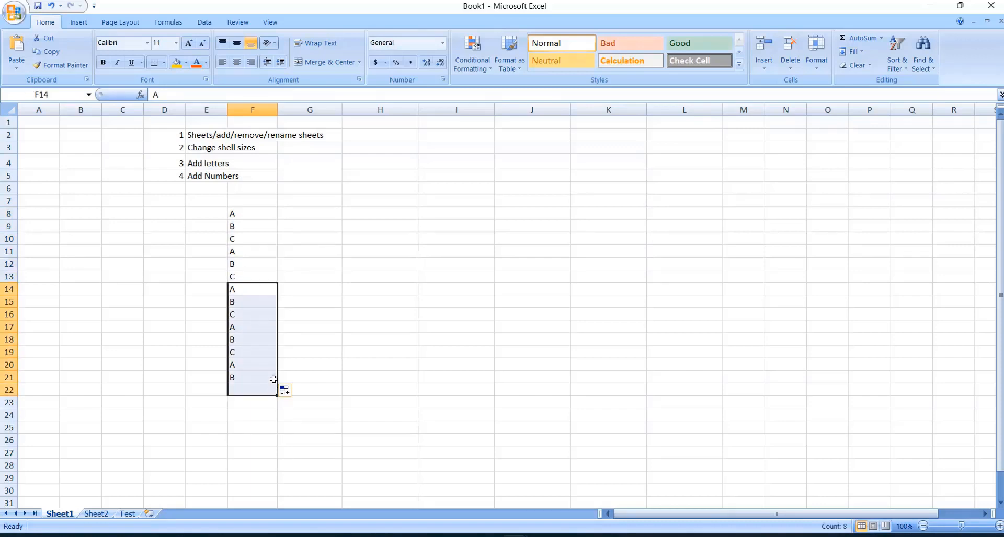
{"action": "left_click", "coordinate": [264, 252]}
{"action": "left_click", "coordinate": [321, 213]}
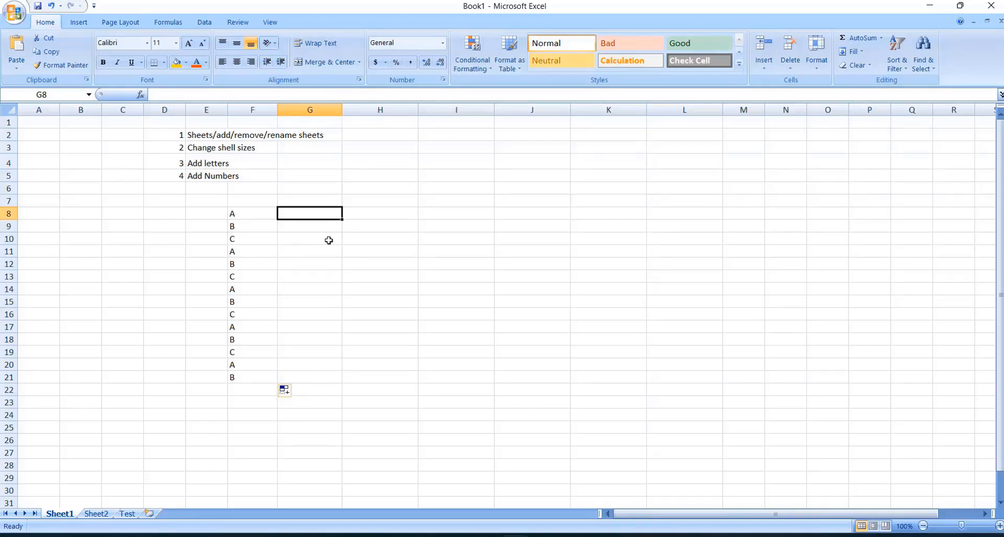
{"action": "key", "text": "Left"}
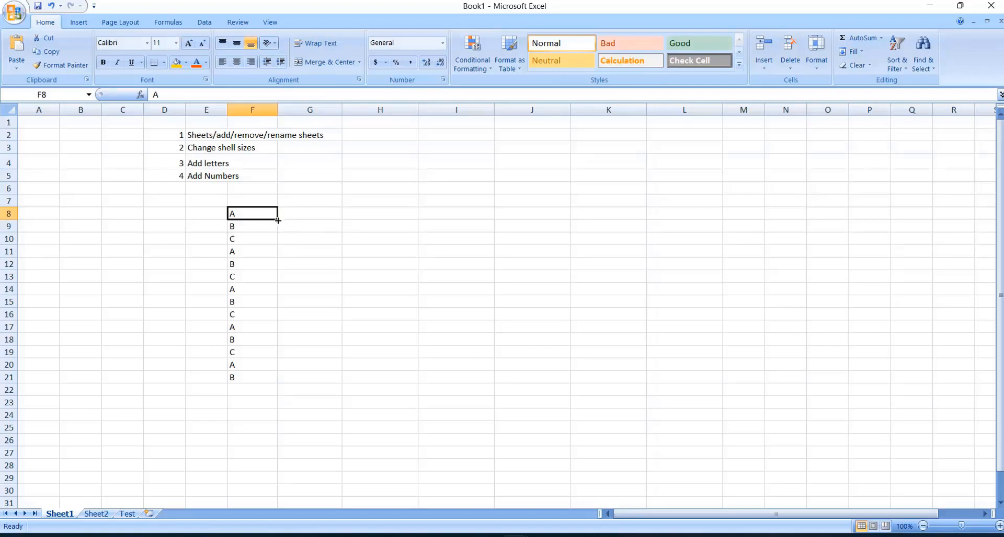
{"action": "left_click_drag", "start_coordinate": [278, 220], "coordinate": [527, 231]}
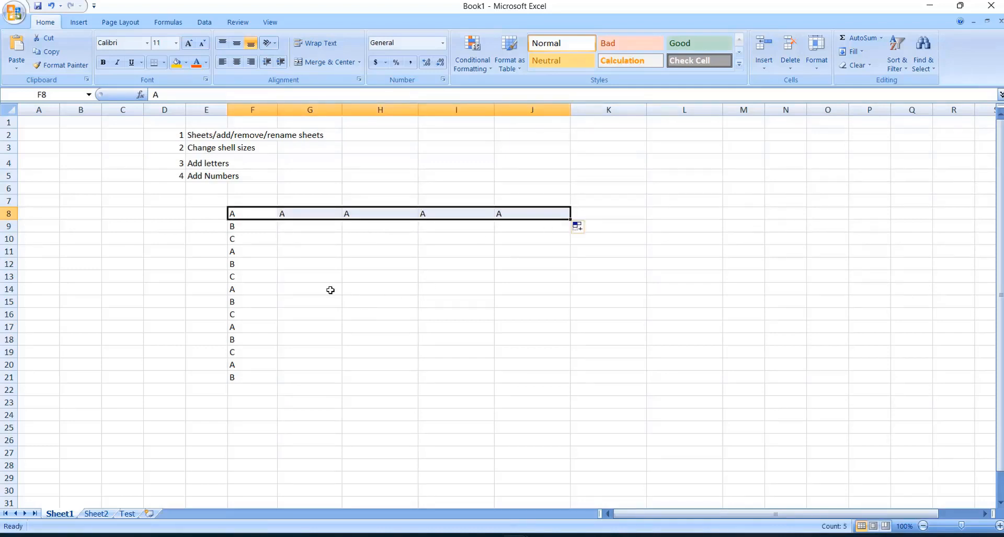
Enter the numbers 1, 2 and 3 in cells G11, G12 and G13.
{"action": "left_click", "coordinate": [311, 280]}
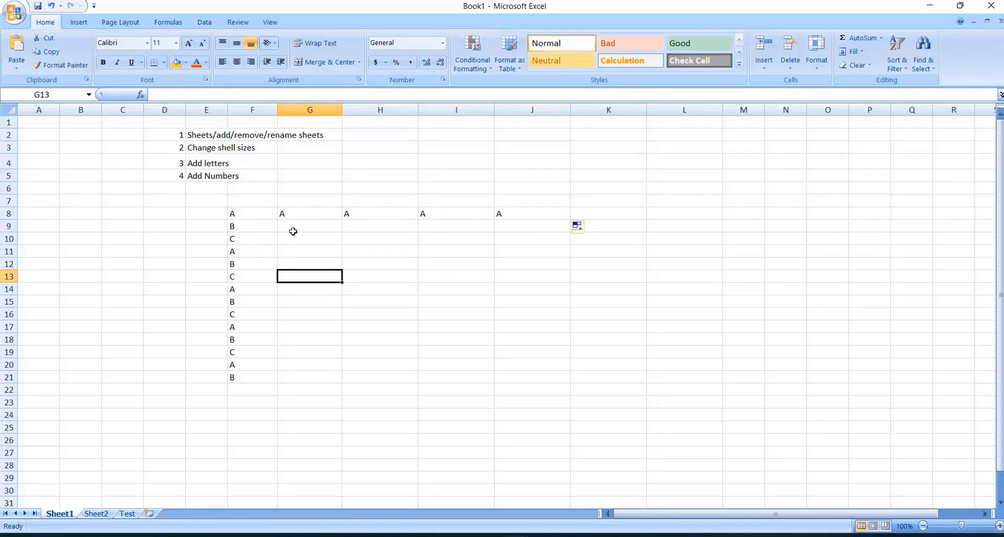
{"action": "key", "text": "Down"}
{"action": "key", "text": "Down"}
{"action": "key", "text": "Right"}
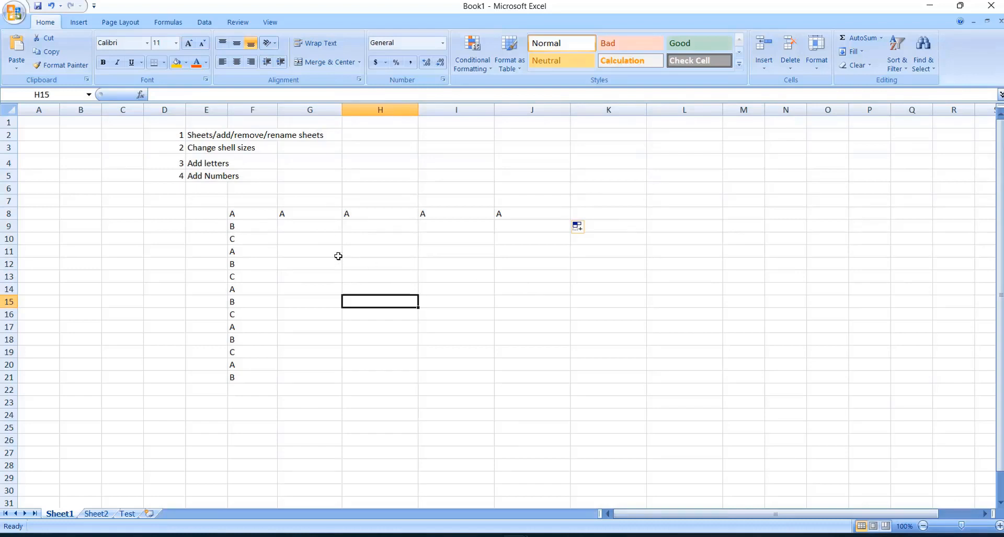
{"action": "left_click", "coordinate": [319, 253]}
{"action": "type", "text": "1"}
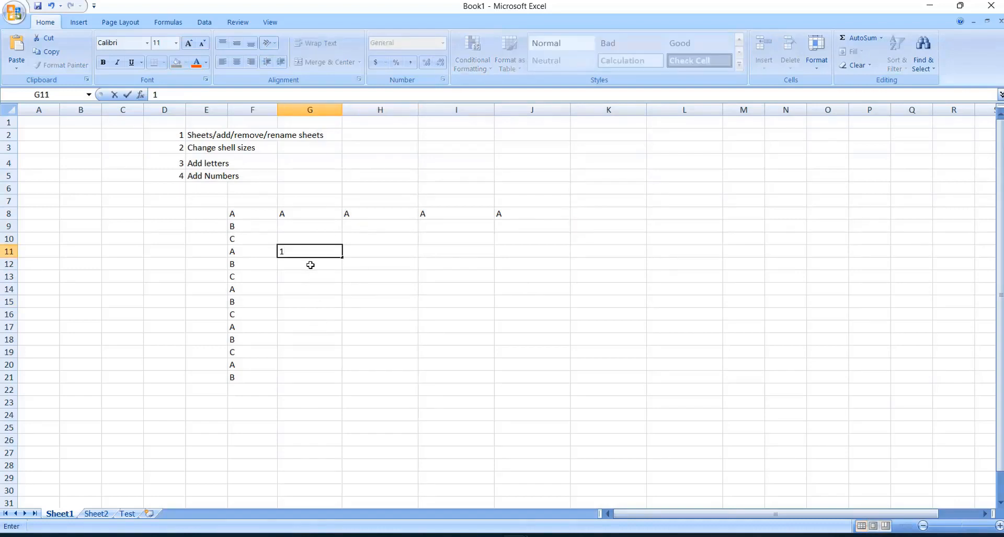
{"action": "key", "text": "Return"}
{"action": "type", "text": "2"}
{"action": "key", "text": "Return"}
{"action": "type", "text": "3"}
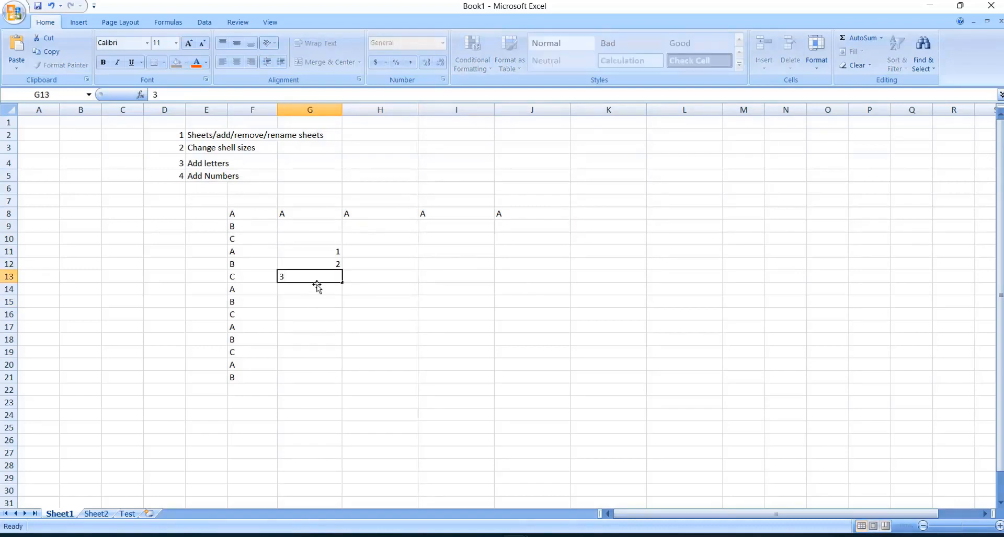
Fill the number series from G11:G13 down through cell G24.
{"action": "left_click", "coordinate": [318, 252]}
{"action": "left_click_drag", "start_coordinate": [318, 252], "coordinate": [346, 422]}
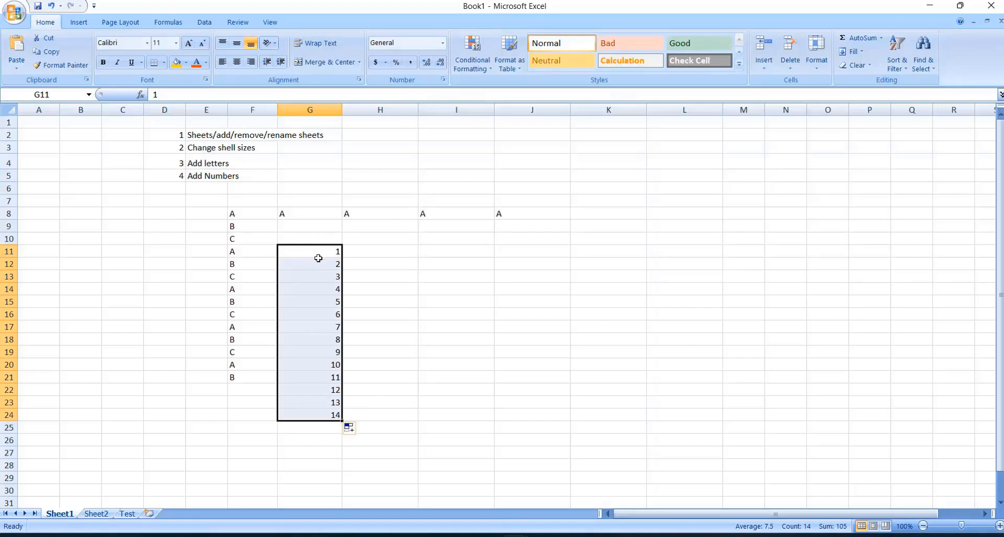
{"action": "left_click_drag", "start_coordinate": [320, 377], "coordinate": [320, 393]}
{"action": "left_click_drag", "start_coordinate": [307, 251], "coordinate": [309, 411]}
Switch the G11:G24 fill to Copy Cells, and return it to Fill Series.
{"action": "left_click", "coordinate": [361, 430]}
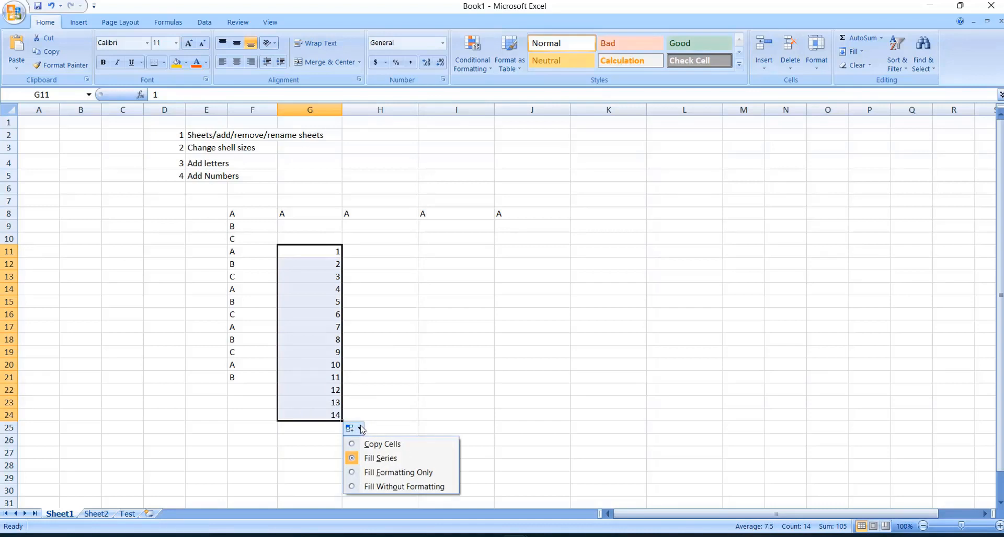
{"action": "left_click", "coordinate": [383, 445]}
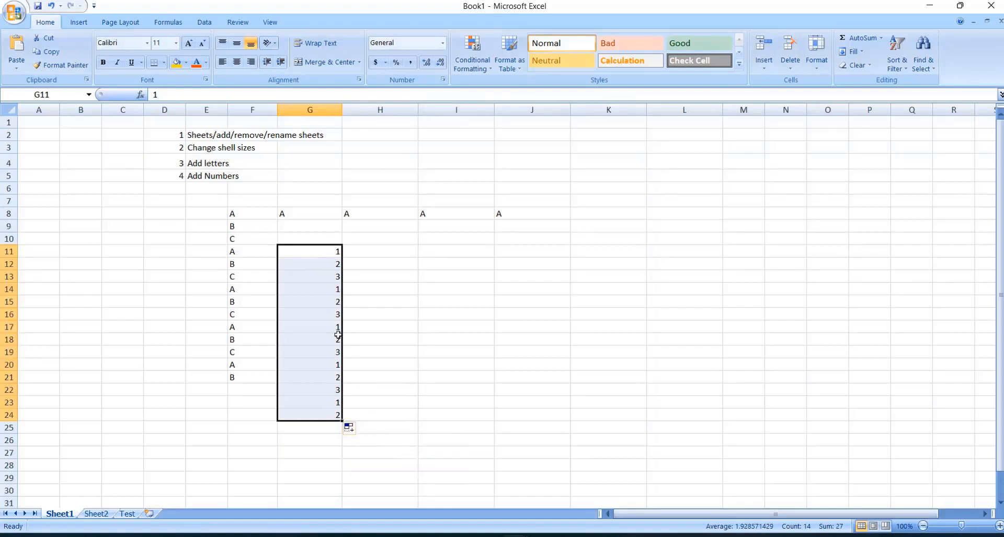
{"action": "left_click", "coordinate": [353, 428]}
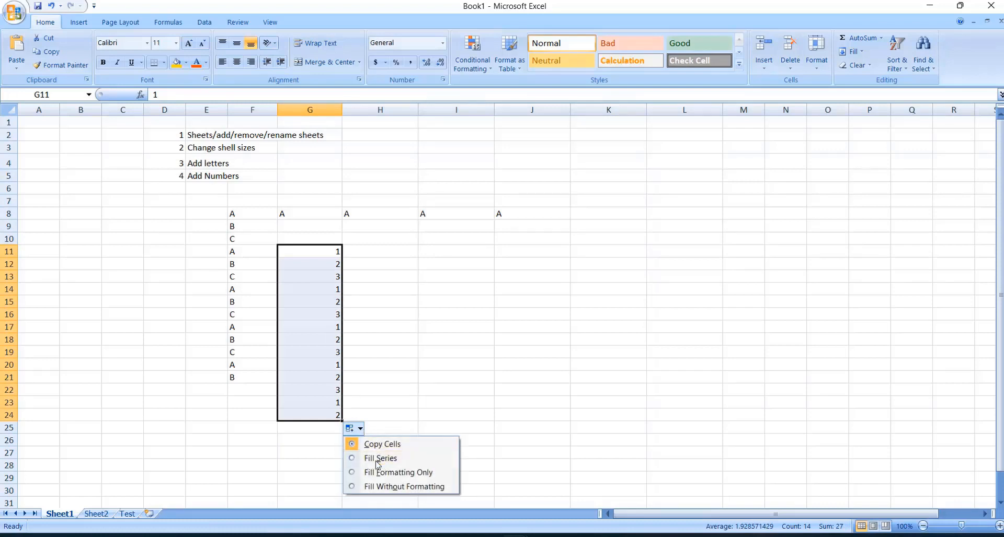
{"action": "left_click", "coordinate": [381, 460]}
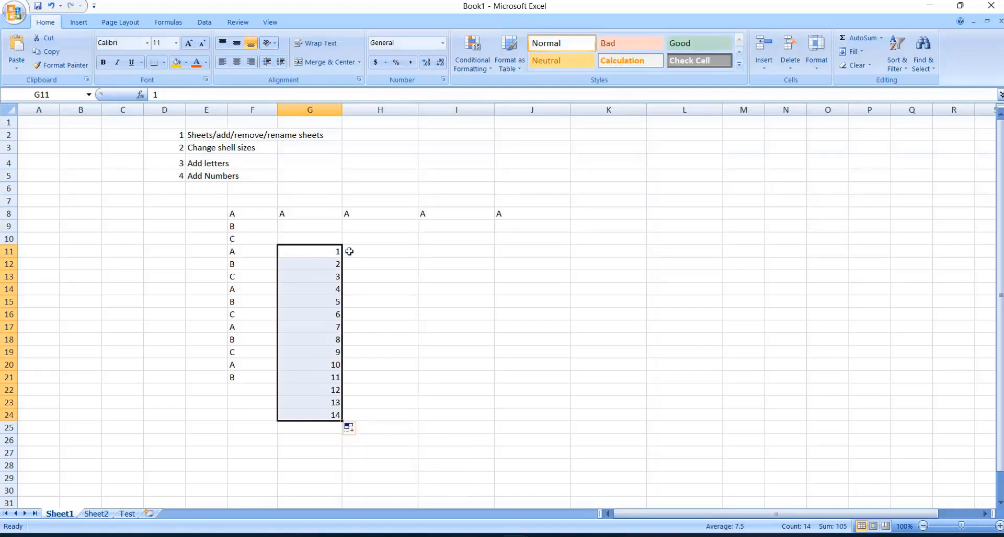
Fill the number in G11 across through J11 and set the fill to Fill Series.
{"action": "left_click", "coordinate": [350, 252]}
{"action": "left_click", "coordinate": [324, 253]}
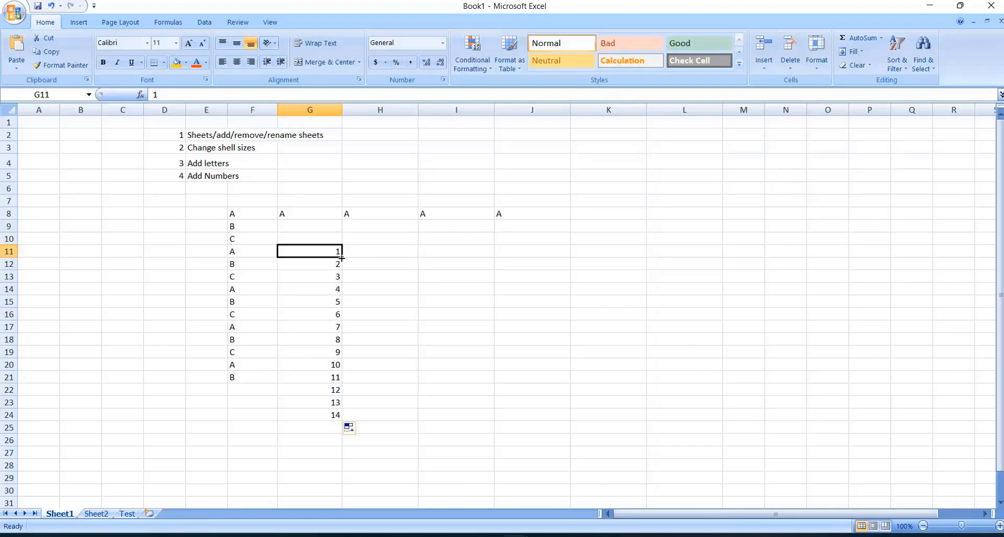
{"action": "left_click_drag", "start_coordinate": [341, 257], "coordinate": [596, 253]}
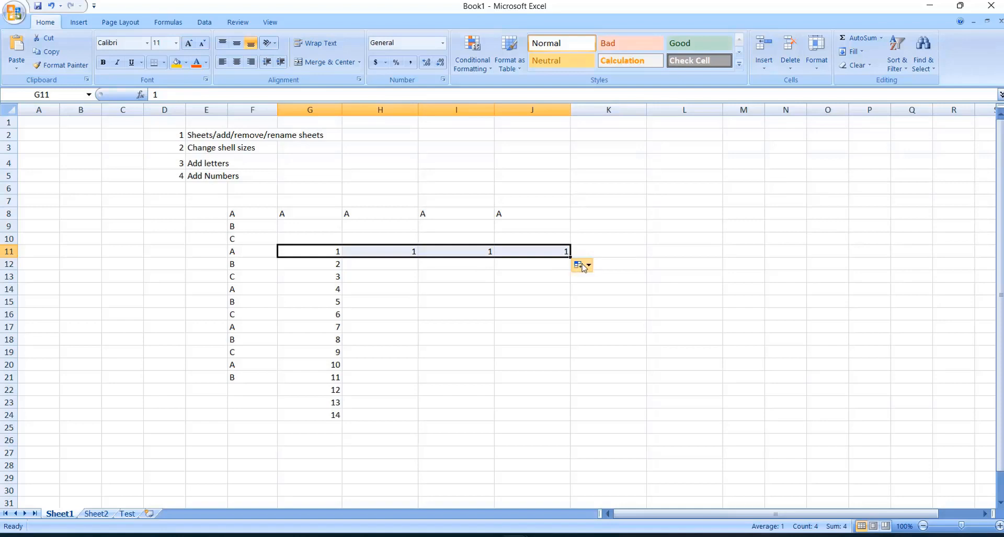
{"action": "left_click", "coordinate": [589, 267]}
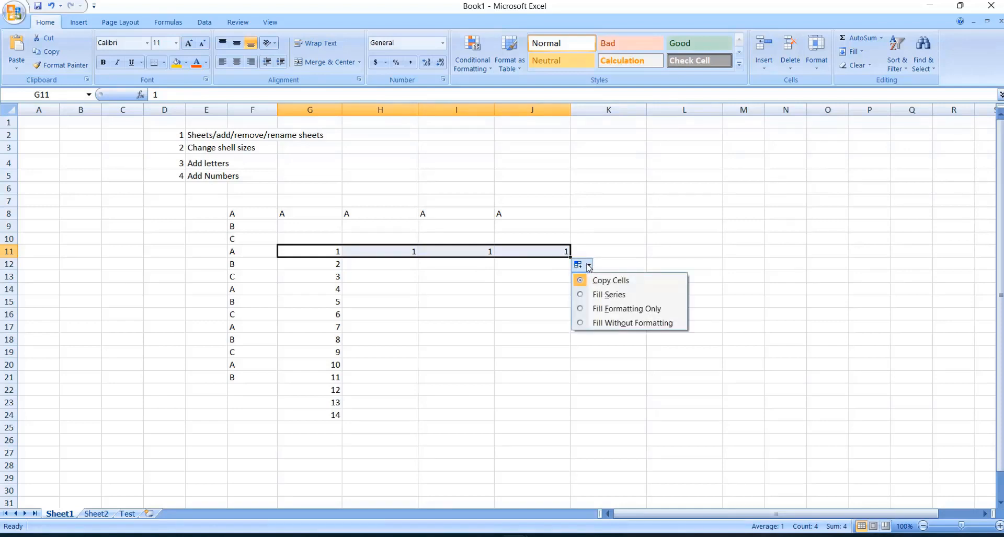
{"action": "left_click", "coordinate": [598, 293]}
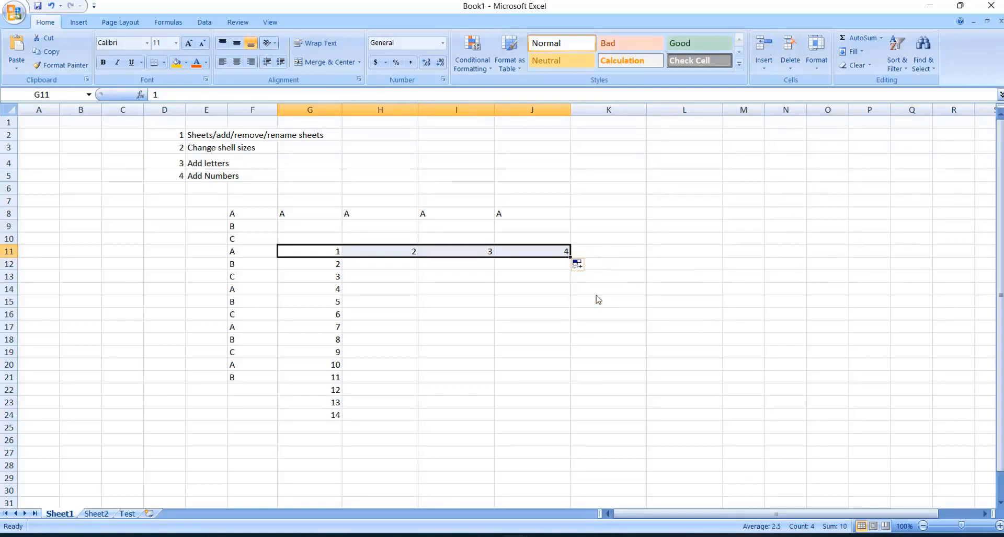
Switch the G11:J11 fill to Copy Cells, and return it to Fill Series.
{"action": "left_click", "coordinate": [588, 266]}
{"action": "left_click", "coordinate": [599, 280]}
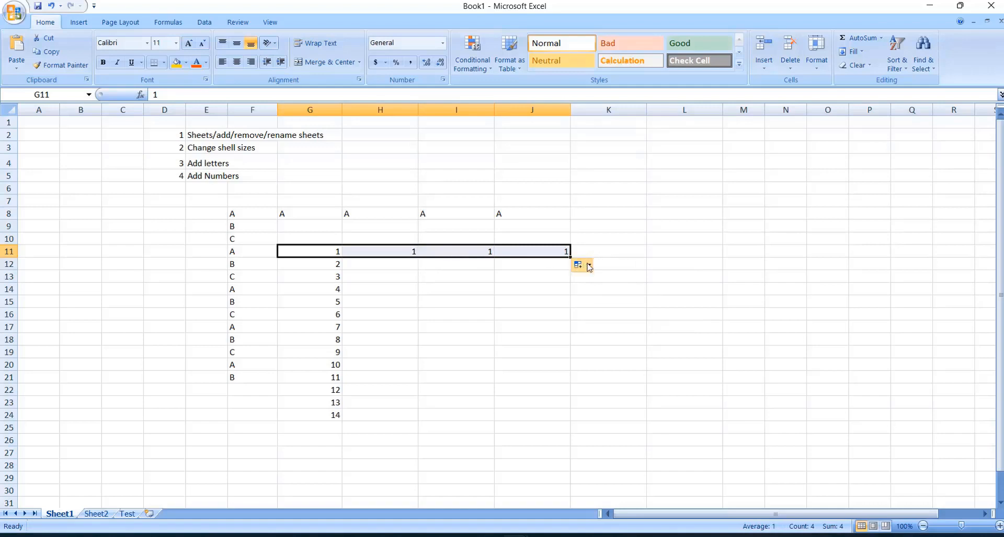
{"action": "left_click", "coordinate": [587, 265]}
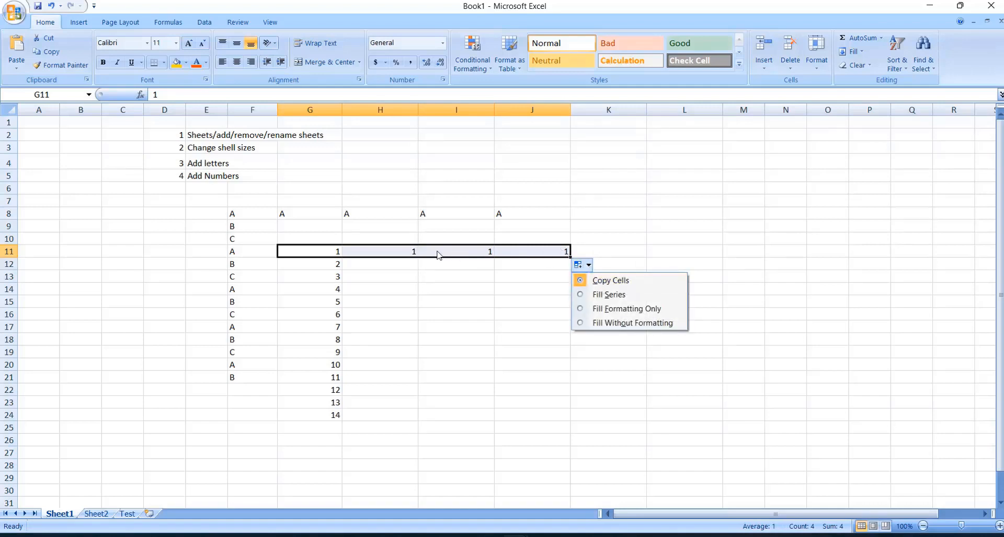
{"action": "left_click", "coordinate": [593, 296]}
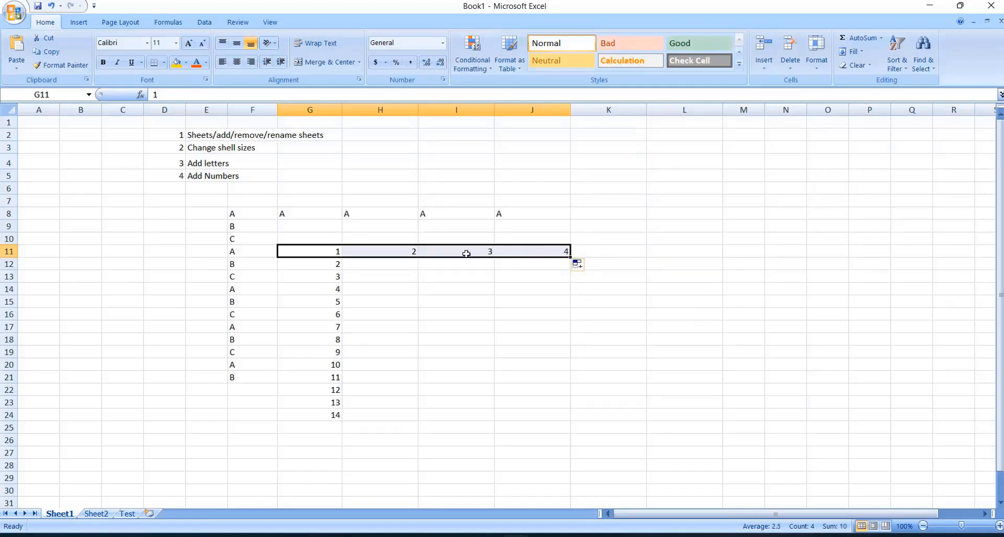
{"action": "left_click", "coordinate": [413, 325]}
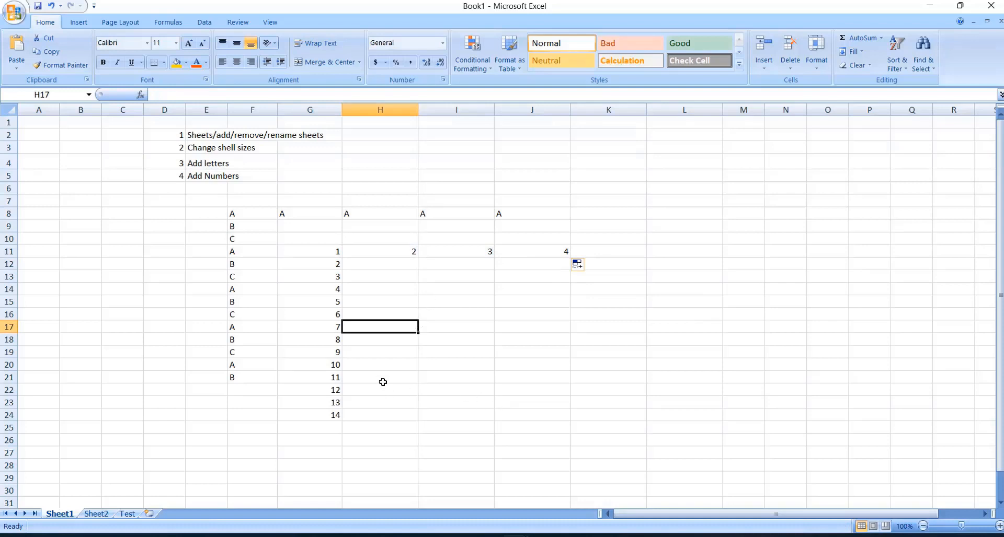
Switch to the Word outline and copy the text of topic 6, "Copy Numbers by dragging".
{"action": "left_click", "coordinate": [203, 164]}
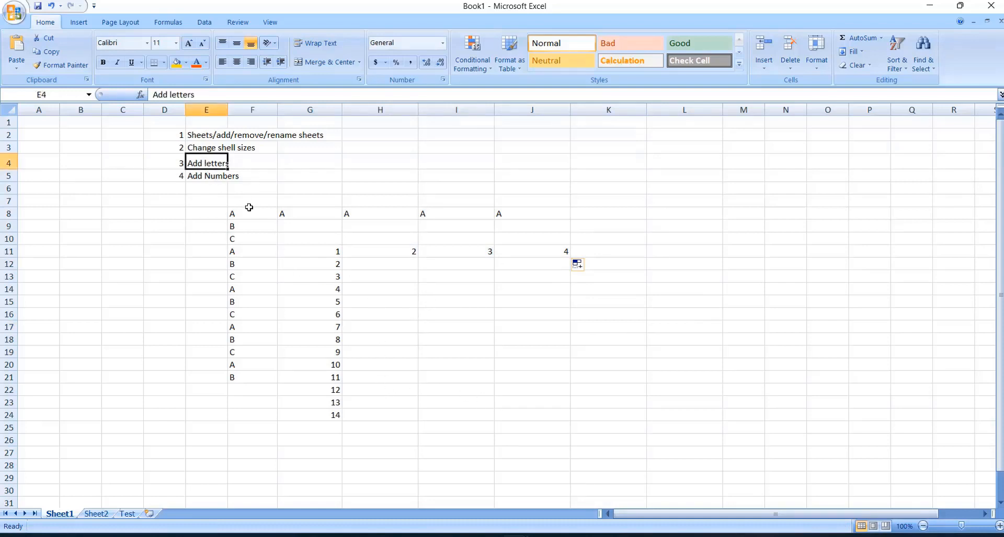
{"action": "left_click", "coordinate": [214, 178]}
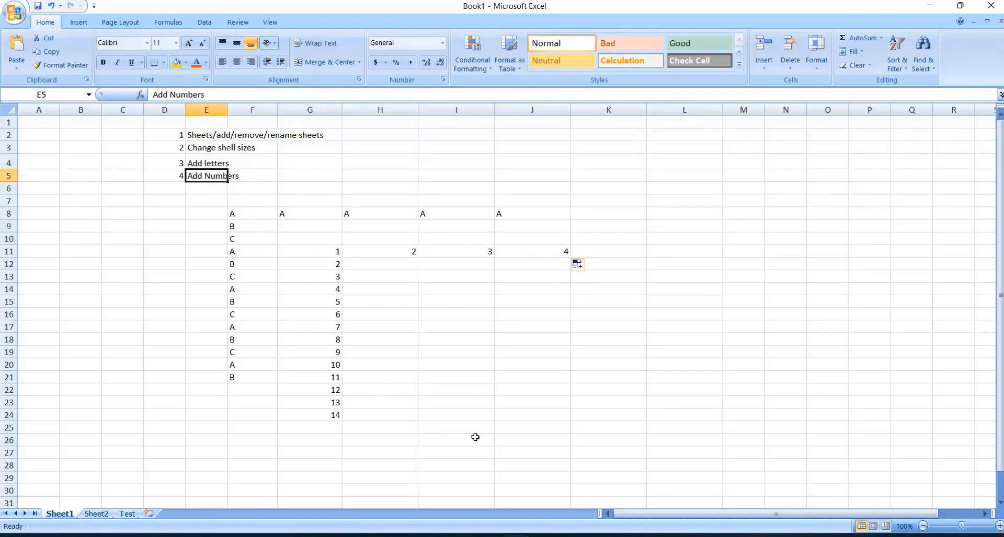
{"action": "mouse_move", "coordinate": [493, 528]}
{"action": "left_click", "coordinate": [400, 536]}
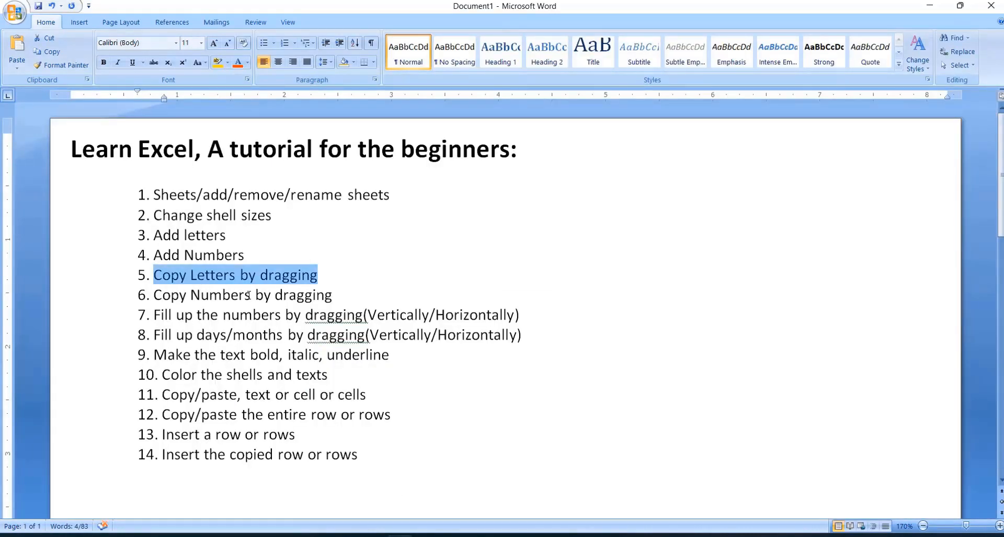
{"action": "left_click_drag", "start_coordinate": [342, 294], "coordinate": [179, 300]}
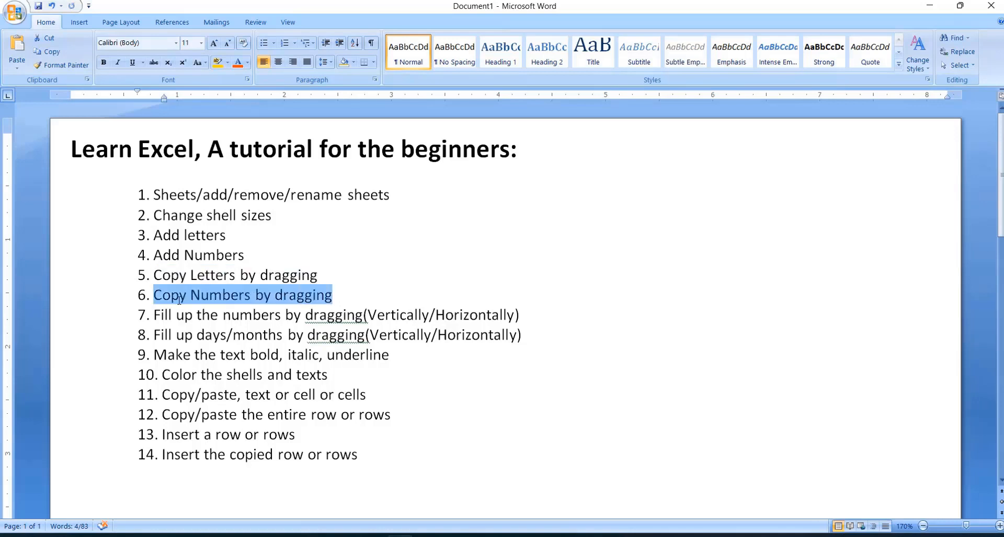
{"action": "right_click", "coordinate": [230, 296]}
{"action": "left_click", "coordinate": [258, 318]}
Return to the Excel workbook Book1, paste the copied topic into E6 and number it 5 in D6.
{"action": "mouse_move", "coordinate": [515, 536]}
{"action": "left_click", "coordinate": [586, 471]}
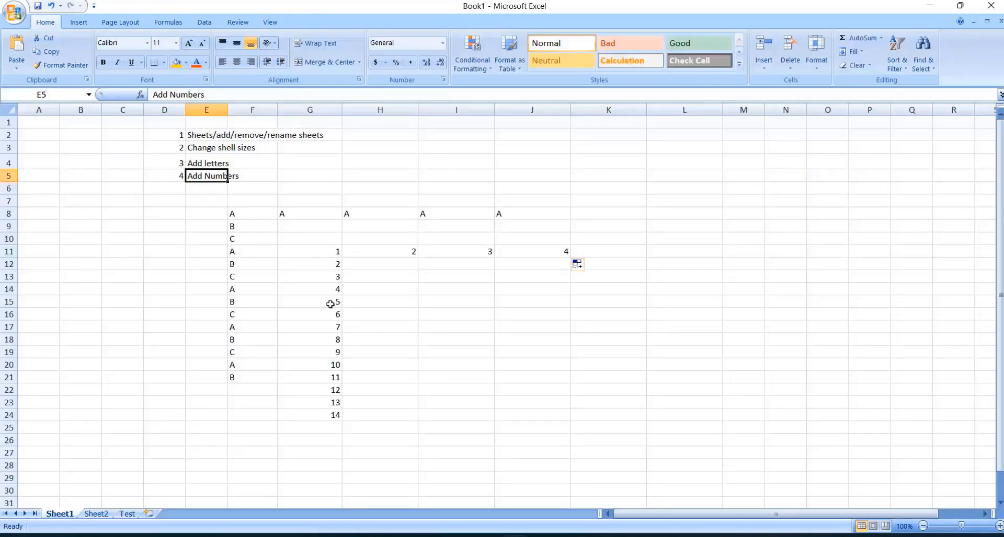
{"action": "left_click", "coordinate": [195, 192]}
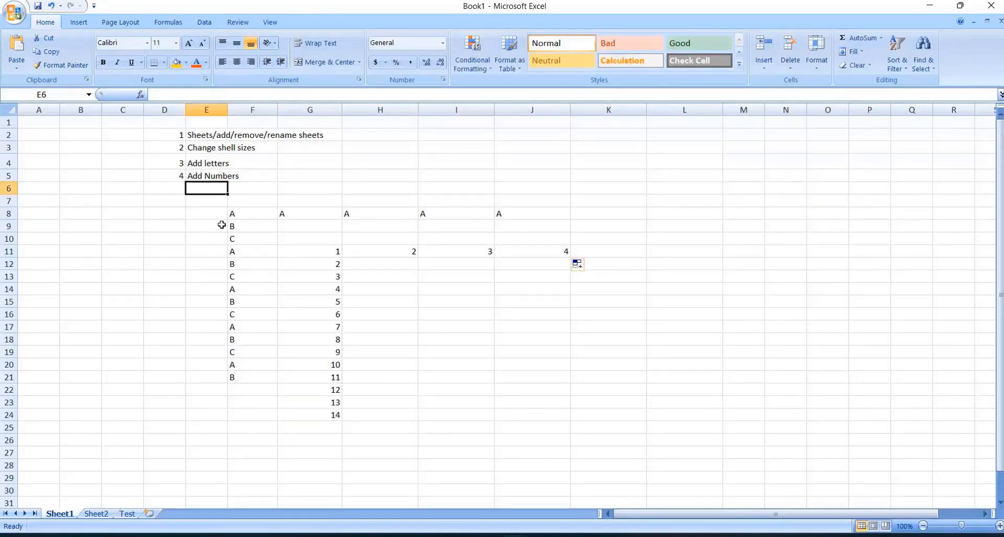
{"action": "key", "text": "ctrl+v"}
{"action": "left_click", "coordinate": [166, 188]}
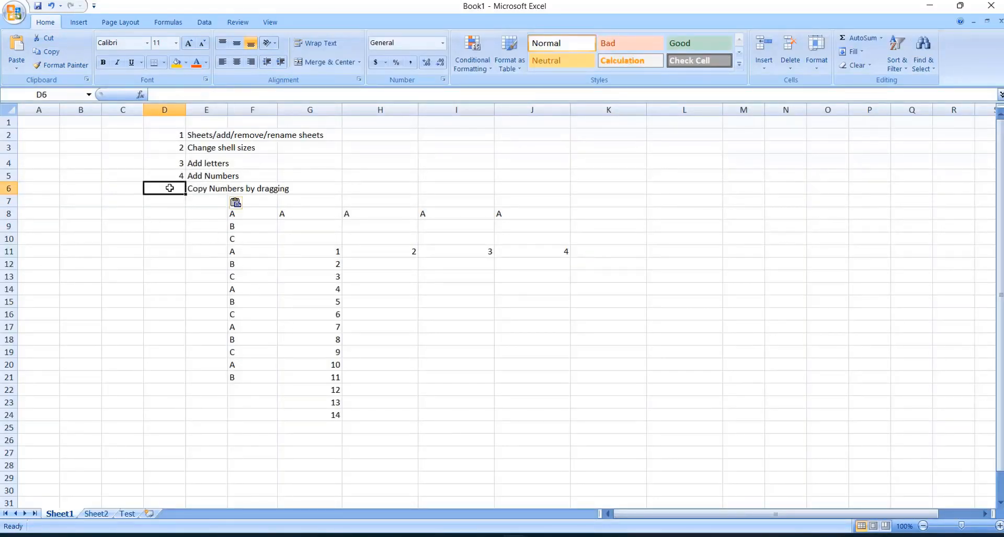
{"action": "type", "text": "5"}
{"action": "left_click", "coordinate": [176, 226]}
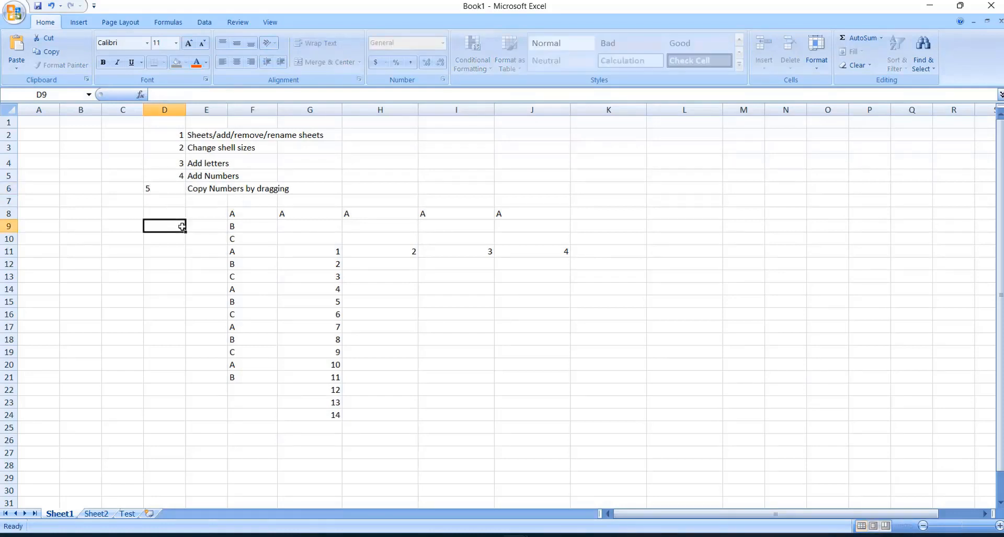
Extend the number series in G11:J11 across the row through cell M11.
{"action": "left_click_drag", "start_coordinate": [330, 253], "coordinate": [332, 416]}
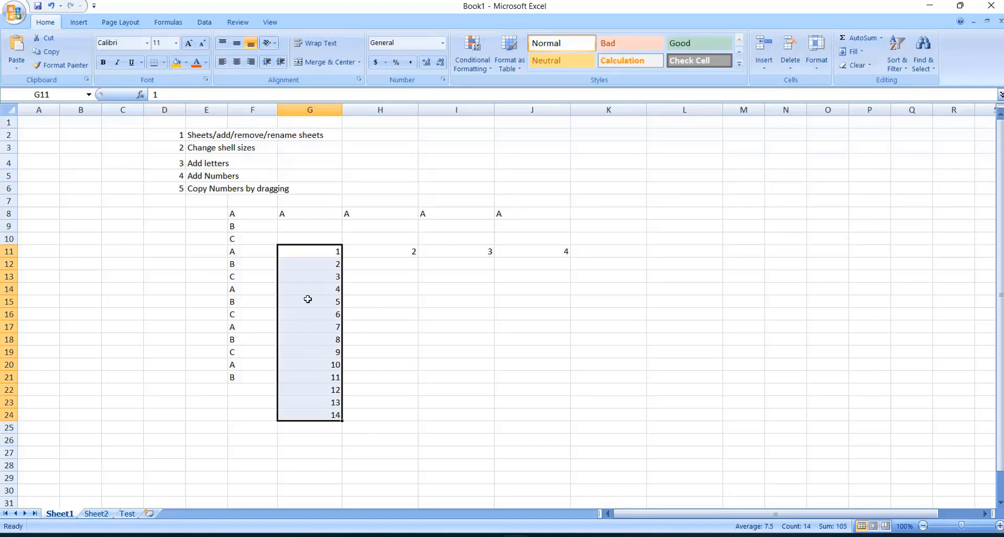
{"action": "left_click", "coordinate": [384, 346]}
{"action": "left_click", "coordinate": [320, 253]}
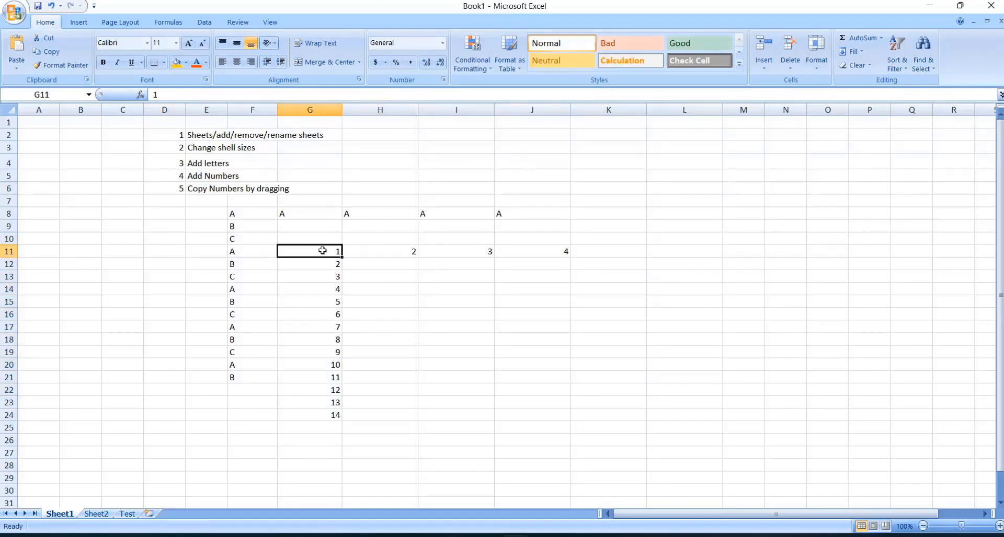
{"action": "left_click_drag", "start_coordinate": [322, 251], "coordinate": [763, 258]}
Switch the extended row 11 fill to Copy Cells, and return it to Fill Series.
{"action": "left_click", "coordinate": [775, 265]}
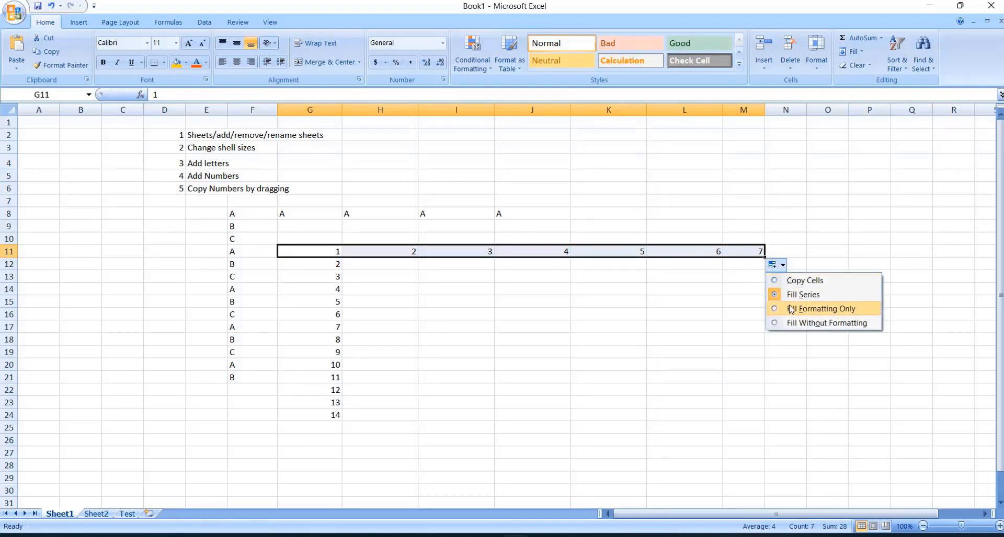
{"action": "left_click", "coordinate": [796, 281]}
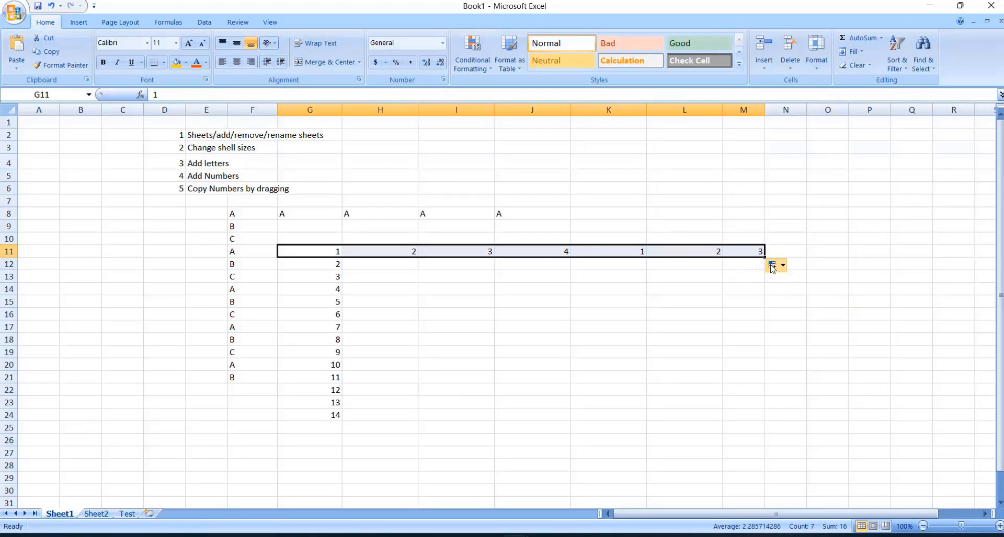
{"action": "left_click", "coordinate": [772, 266]}
{"action": "left_click", "coordinate": [792, 291]}
{"action": "left_click", "coordinate": [711, 301]}
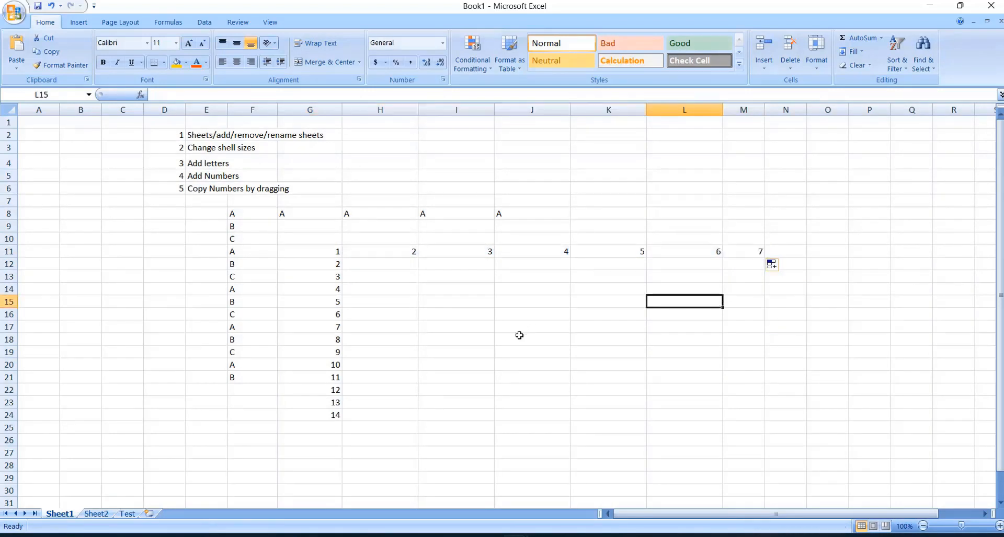
Clear all practice letters and numbers from the range E8:N24.
{"action": "left_click_drag", "start_coordinate": [207, 212], "coordinate": [787, 415]}
{"action": "key", "text": "Delete"}
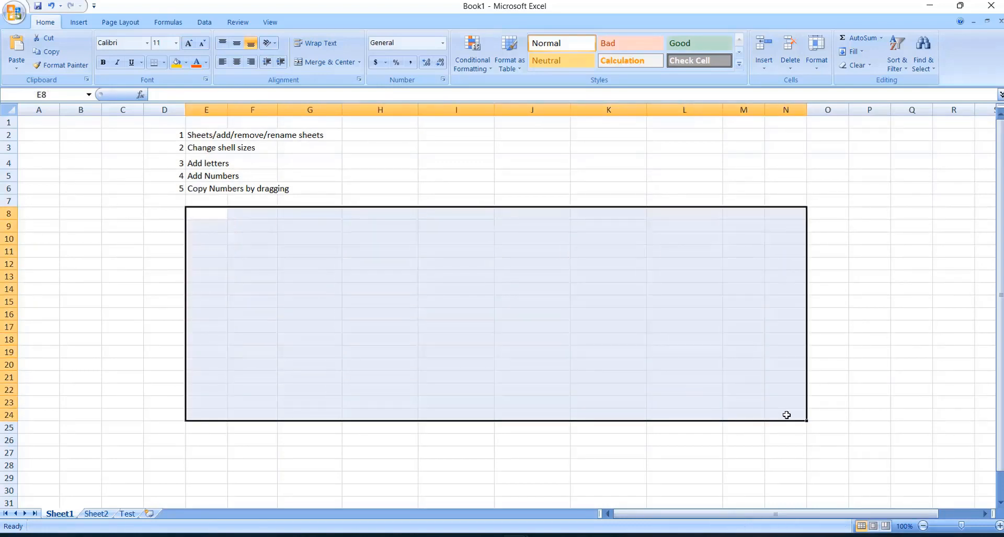
Highlight the entire empty columns A through C, and clear the selection.
{"action": "left_click", "coordinate": [465, 361]}
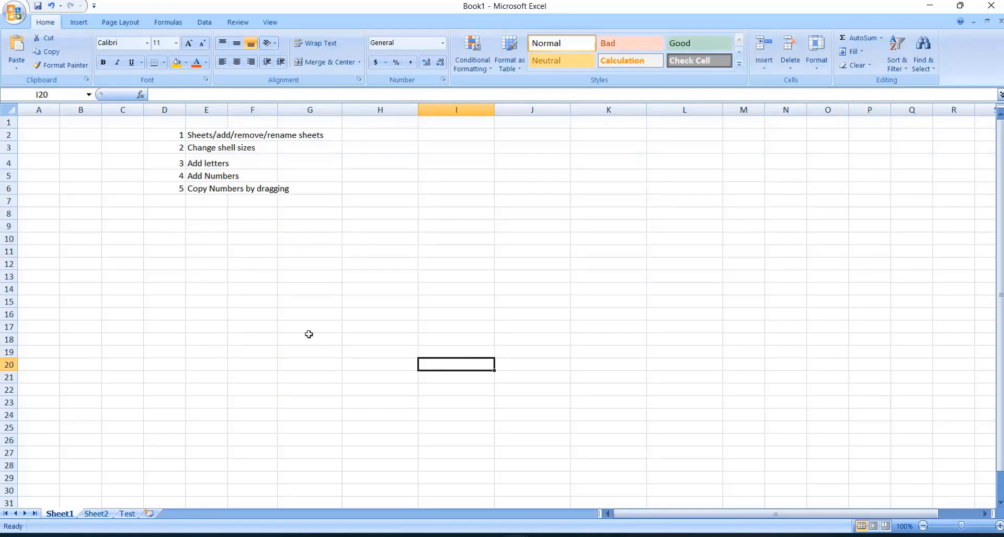
{"action": "left_click_drag", "start_coordinate": [39, 109], "coordinate": [118, 104]}
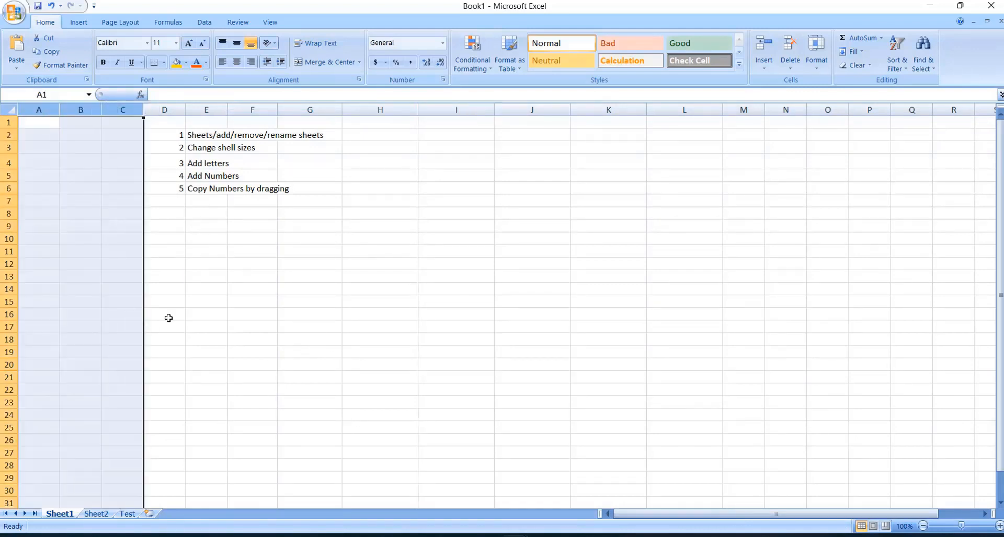
{"action": "left_click", "coordinate": [191, 313]}
{"action": "left_click_drag", "start_coordinate": [40, 110], "coordinate": [142, 109]}
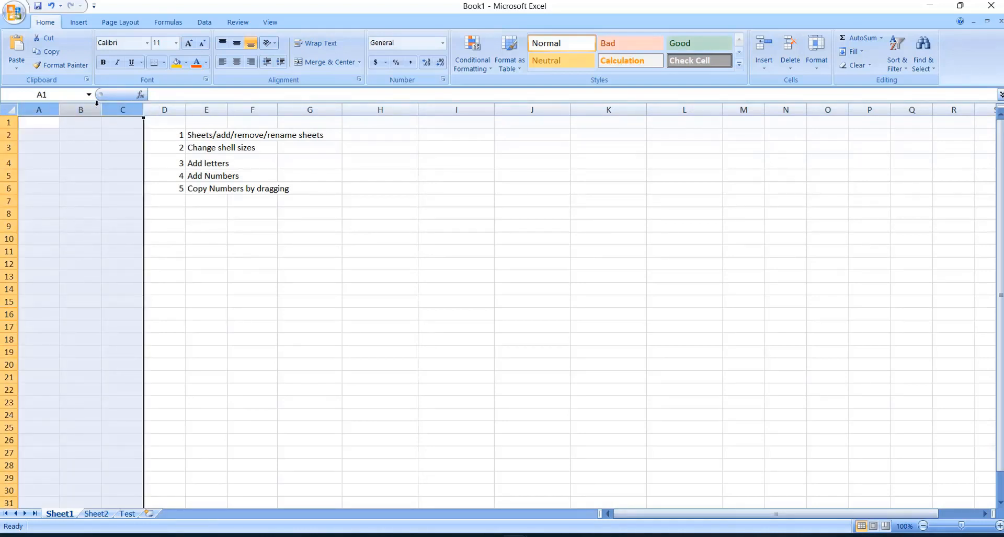
{"action": "left_click", "coordinate": [64, 188]}
{"action": "left_click_drag", "start_coordinate": [39, 198], "coordinate": [118, 256]}
{"action": "left_click", "coordinate": [94, 252]}
{"action": "left_click", "coordinate": [105, 276]}
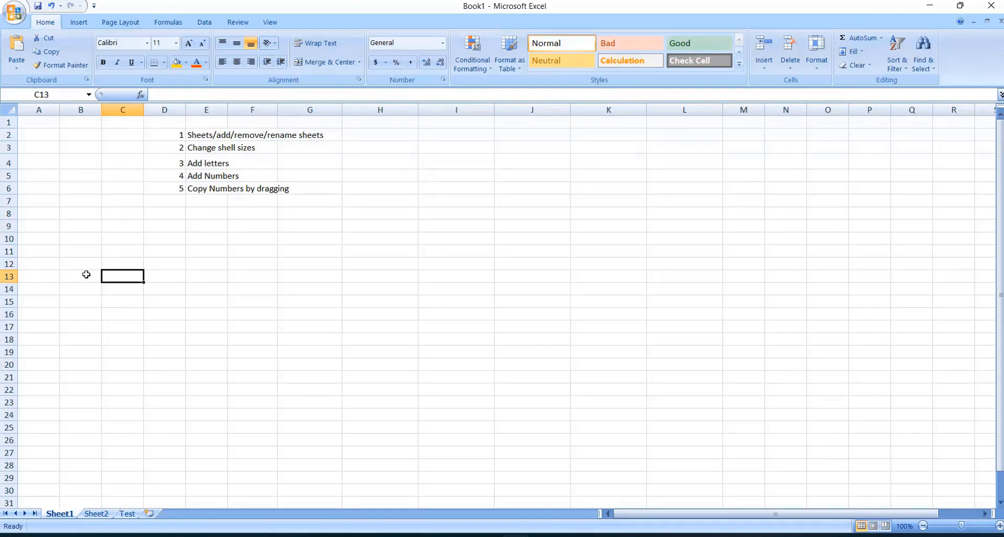
Compare selecting the cell block B13:D19 with selecting entire columns A:C and entire rows 9:23.
{"action": "left_click_drag", "start_coordinate": [86, 274], "coordinate": [159, 349]}
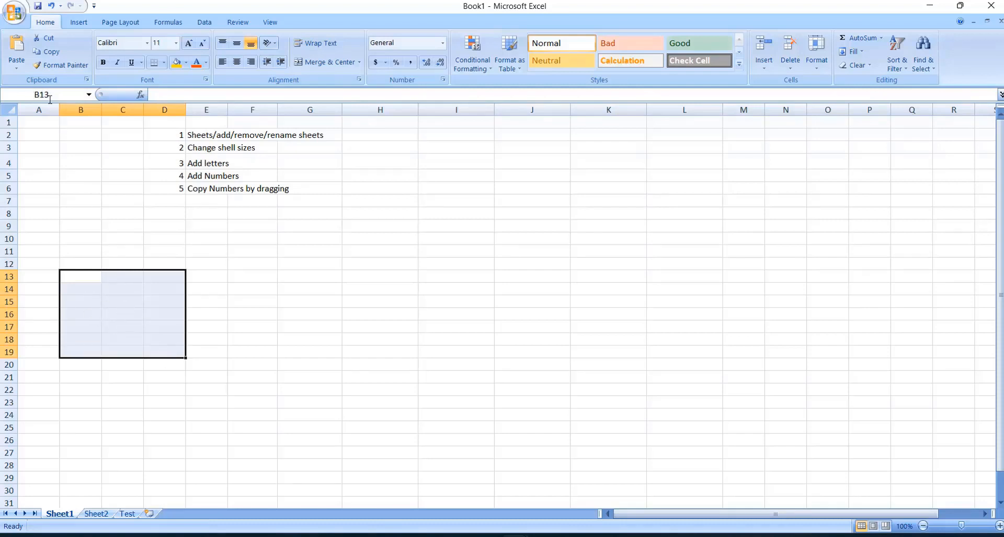
{"action": "left_click_drag", "start_coordinate": [38, 110], "coordinate": [133, 100]}
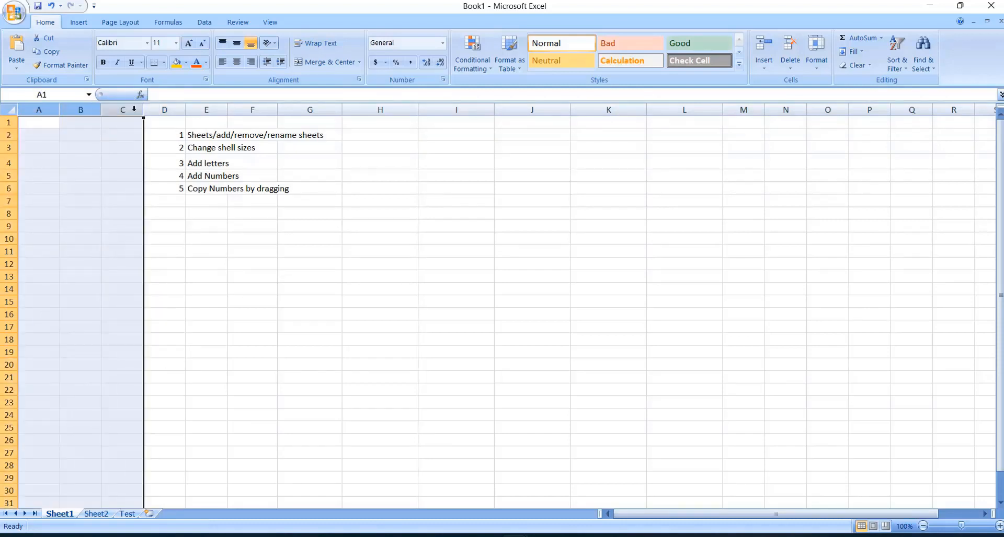
{"action": "left_click", "coordinate": [98, 300]}
{"action": "left_click_drag", "start_coordinate": [7, 226], "coordinate": [8, 402]}
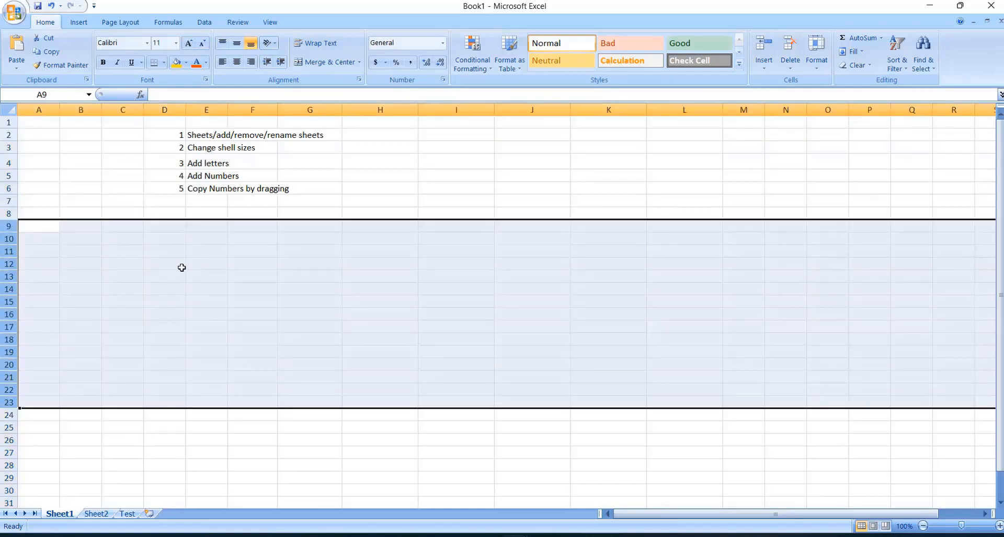
{"action": "left_click", "coordinate": [74, 247]}
{"action": "left_click", "coordinate": [113, 230]}
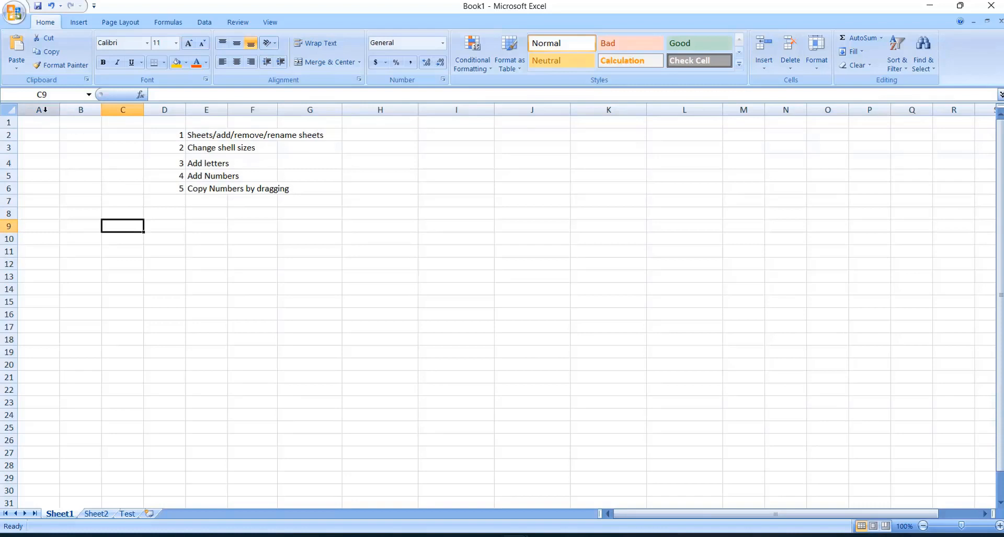
Delete the empty columns A through C before the topic list, and undo the deletion.
{"action": "left_click_drag", "start_coordinate": [39, 110], "coordinate": [123, 110]}
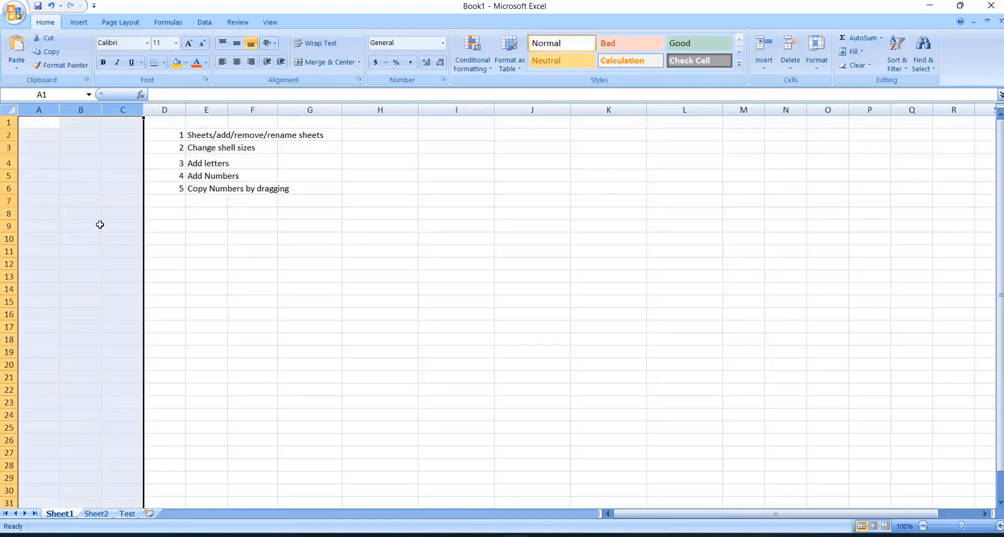
{"action": "right_click", "coordinate": [92, 279]}
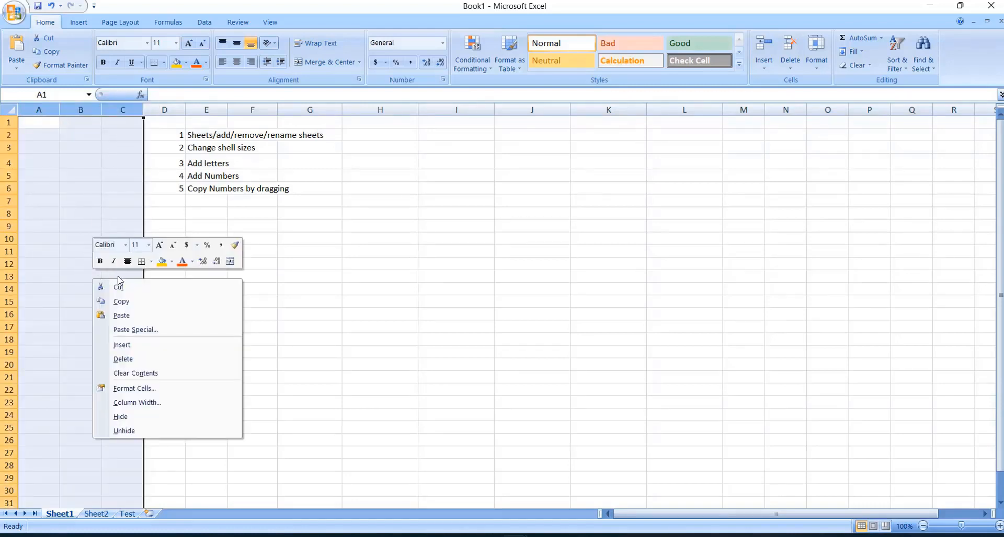
{"action": "left_click", "coordinate": [133, 360]}
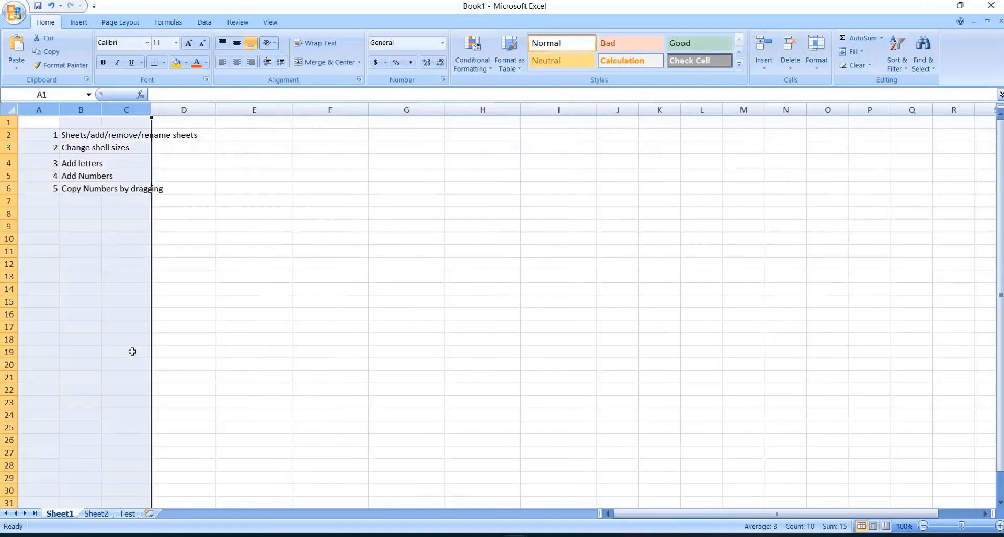
{"action": "left_click", "coordinate": [120, 249]}
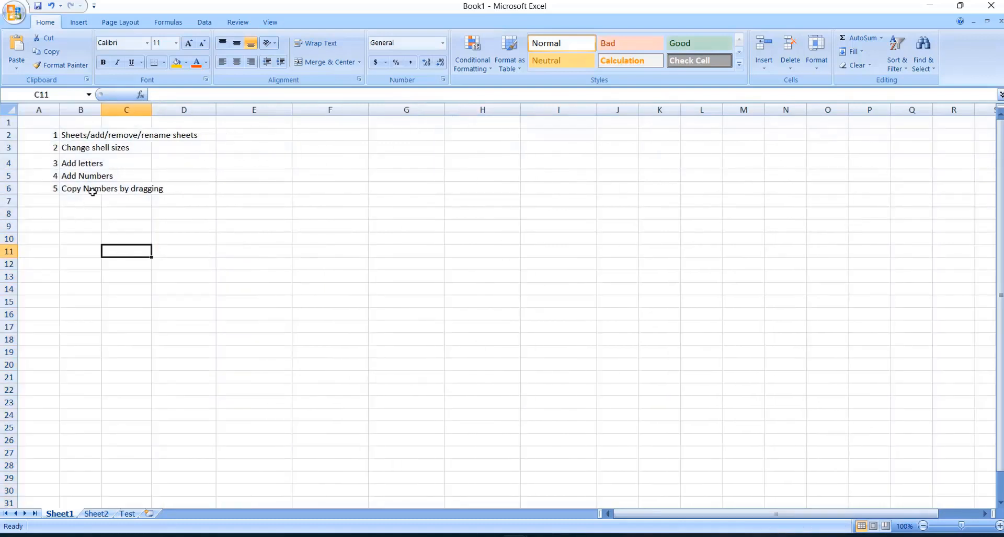
{"action": "key", "text": "ctrl+z"}
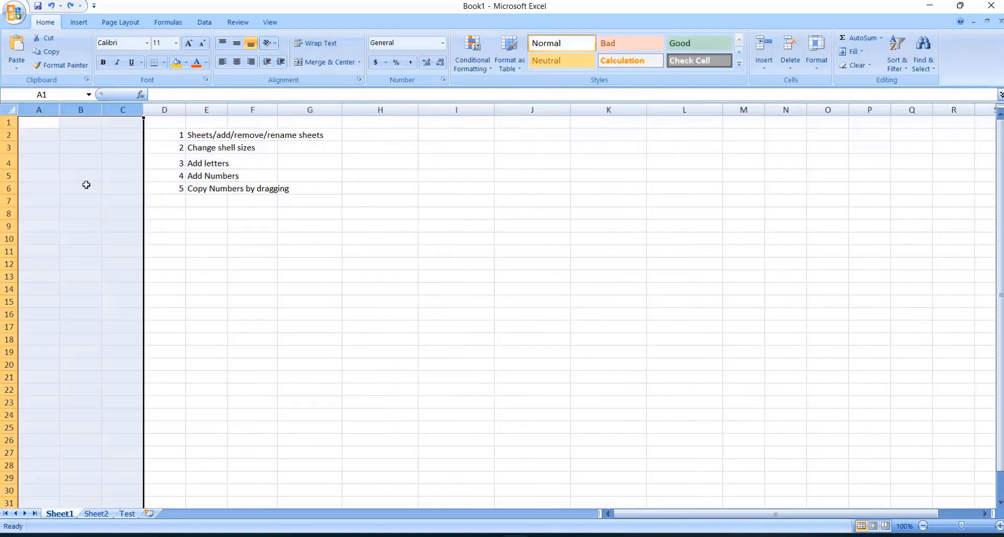
Delete the selected empty columns A:C so the topic list starts in column A.
{"action": "right_click", "coordinate": [62, 238]}
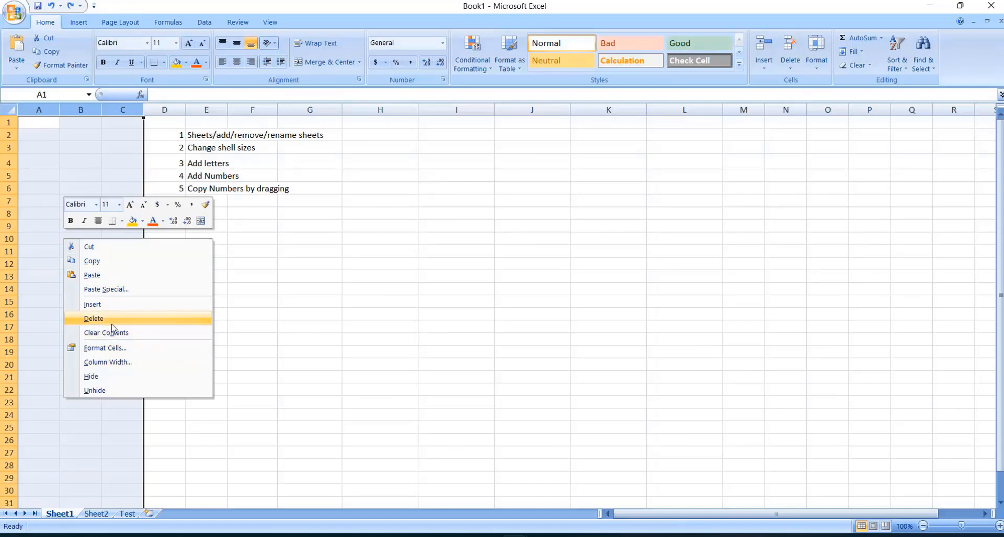
{"action": "left_click", "coordinate": [94, 319]}
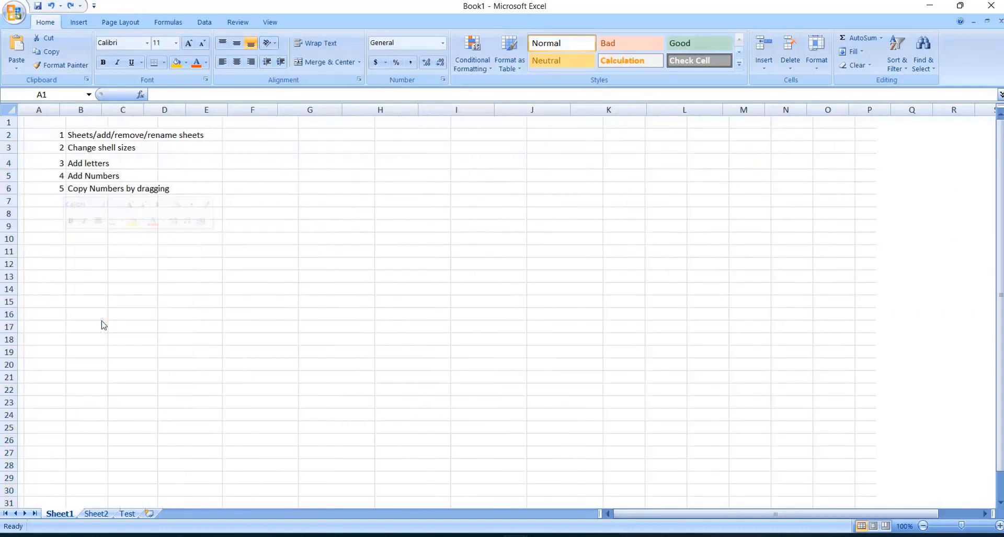
{"action": "left_click", "coordinate": [96, 237]}
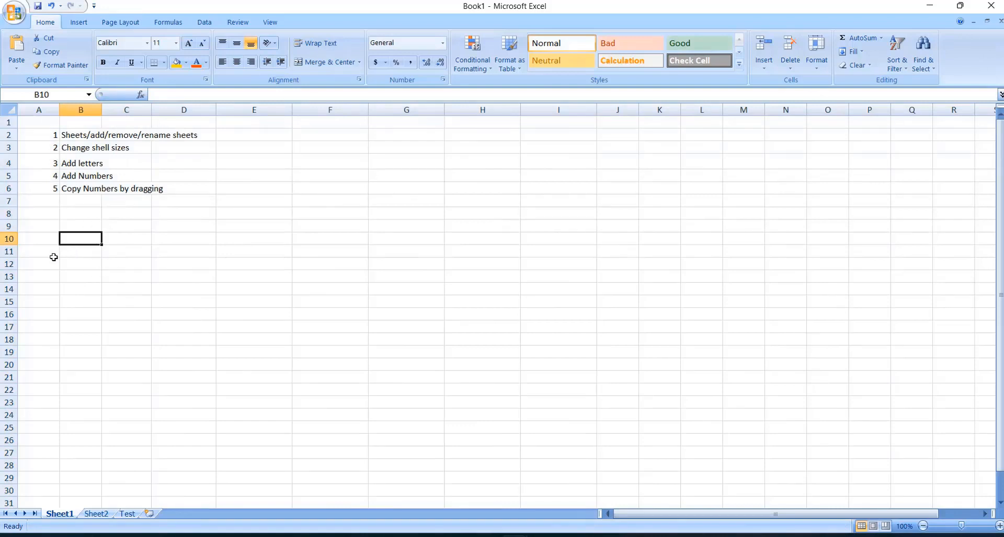
Highlight entire rows 10 to 15 and view the operations available for them, leaving the rows in place.
{"action": "left_click_drag", "start_coordinate": [9, 238], "coordinate": [17, 332]}
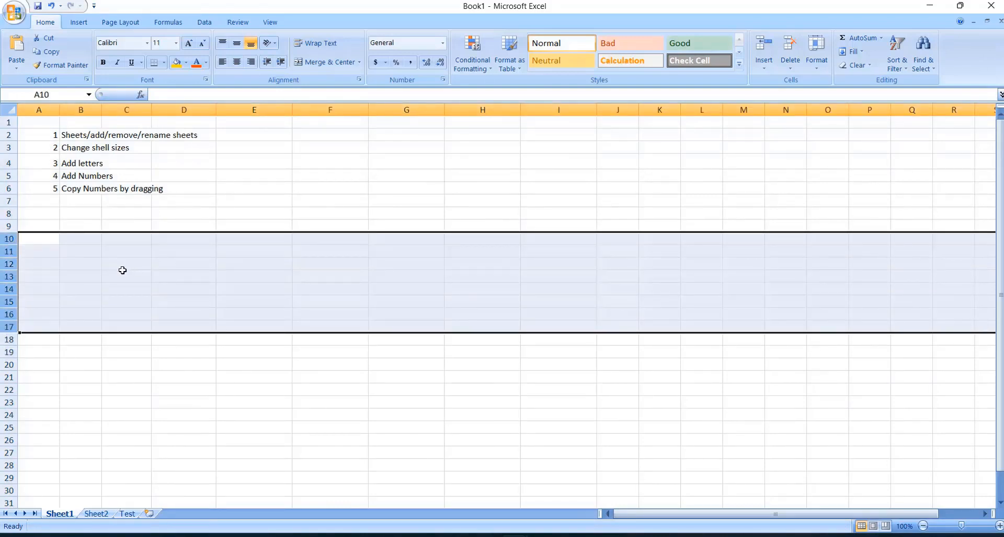
{"action": "left_click", "coordinate": [140, 278]}
{"action": "left_click_drag", "start_coordinate": [13, 242], "coordinate": [13, 304]}
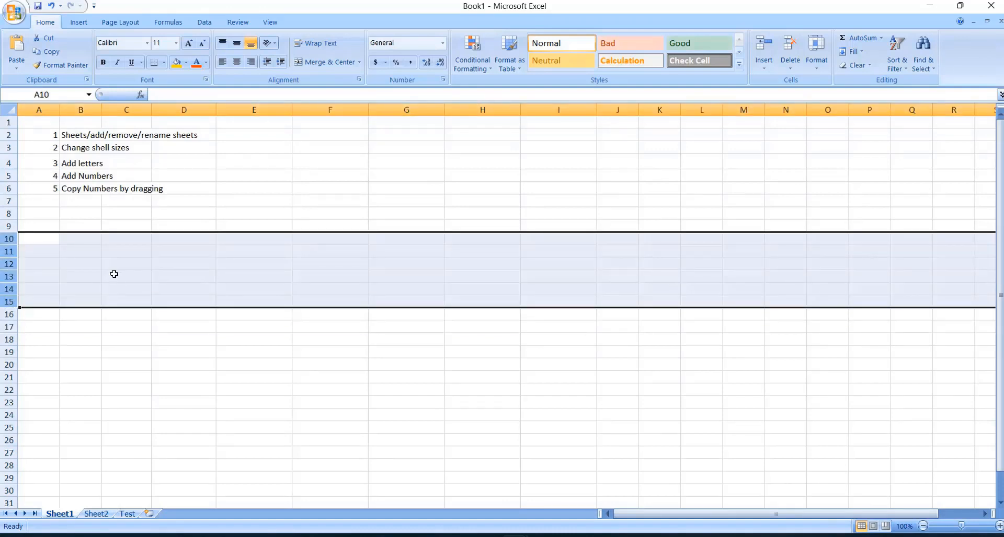
{"action": "right_click", "coordinate": [115, 271]}
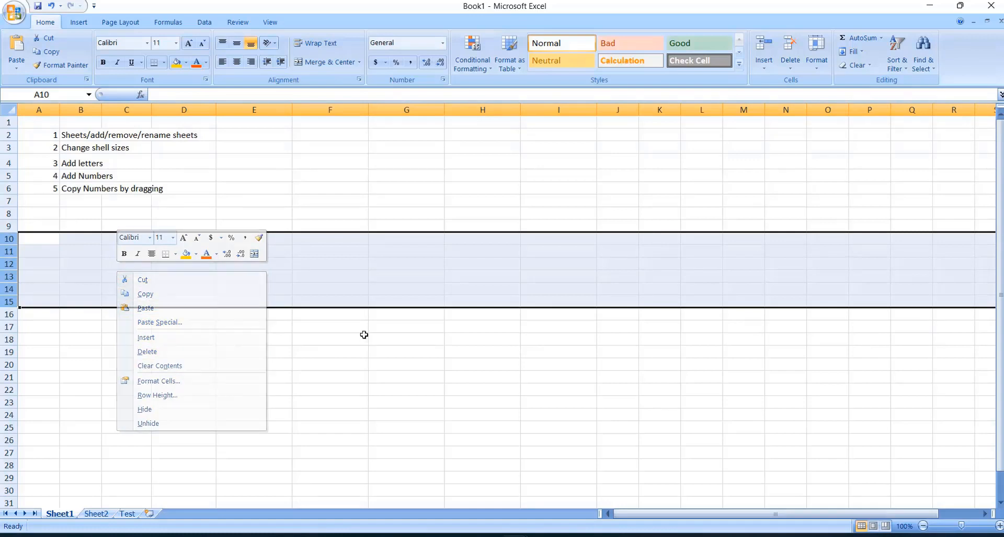
{"action": "left_click", "coordinate": [310, 177]}
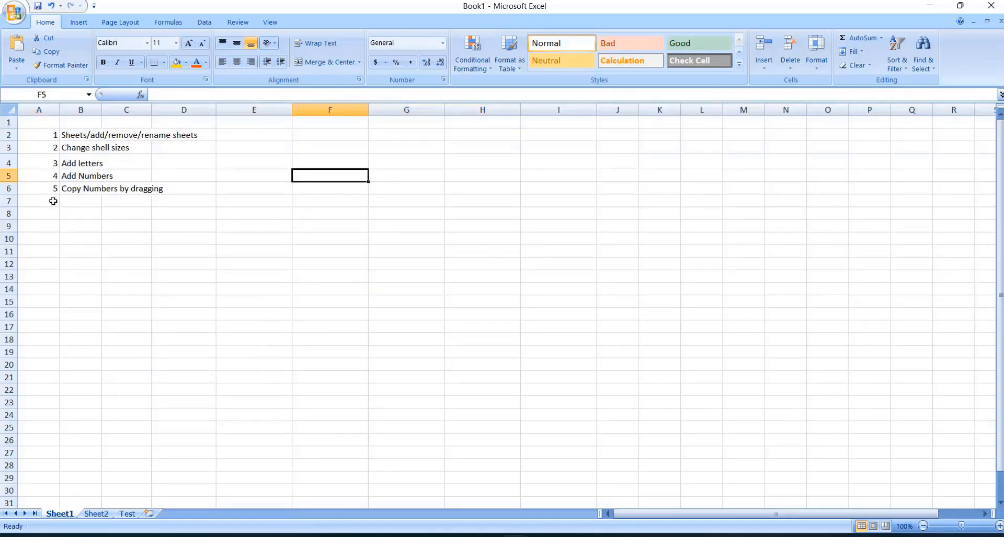
Enter the topic "Delete rows and columns" in cell F6.
{"action": "left_click", "coordinate": [53, 201]}
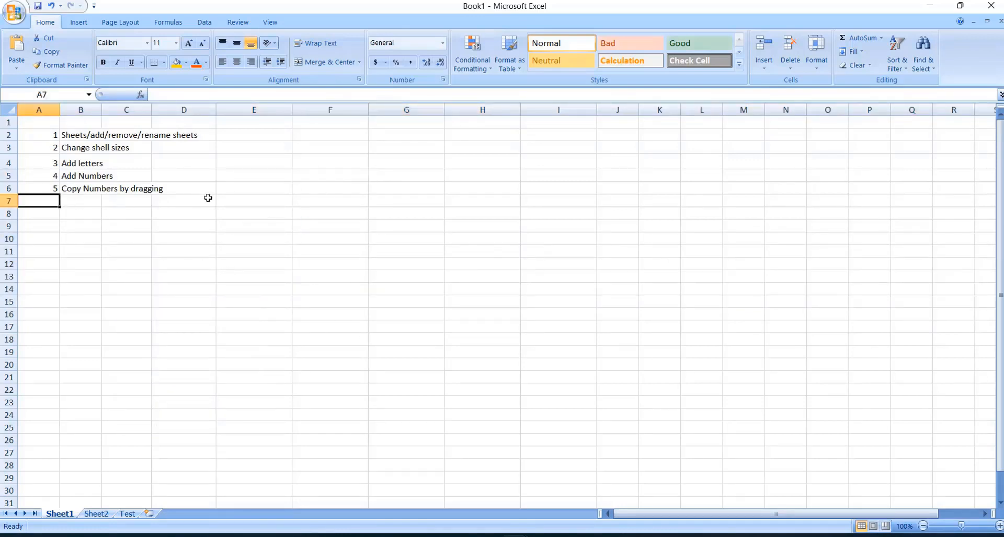
{"action": "left_click", "coordinate": [306, 188]}
{"action": "type", "text": "D"}
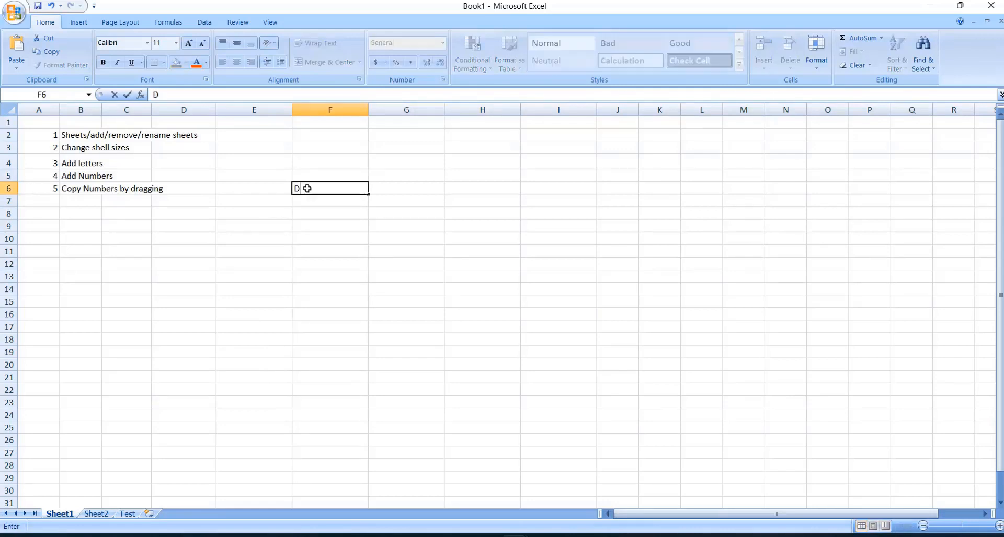
{"action": "type", "text": "elete rows and columns"}
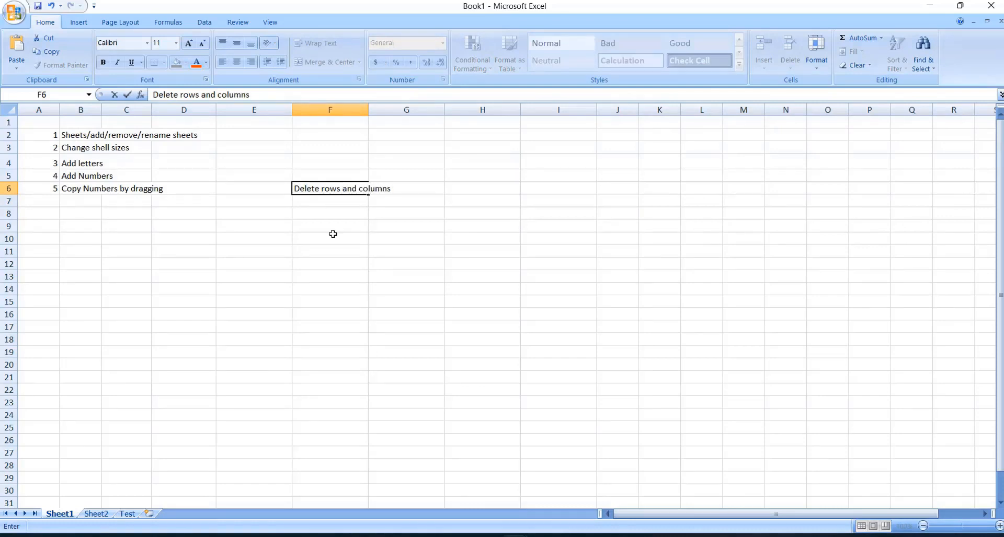
{"action": "left_click", "coordinate": [317, 263]}
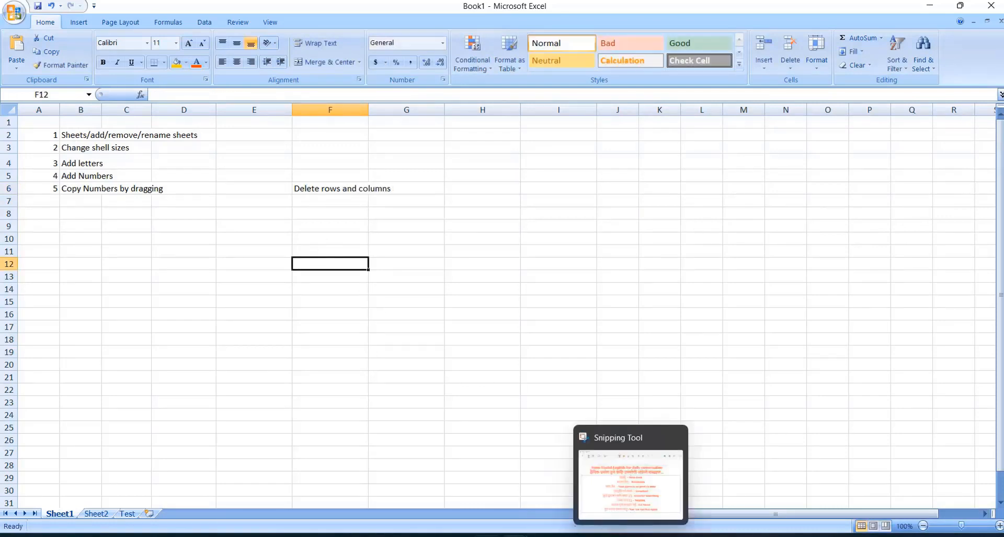
Switch to the Word outline and copy the topic "Fill up the numbers by dragging(Vertically/Horizontally)".
{"action": "left_click", "coordinate": [486, 536]}
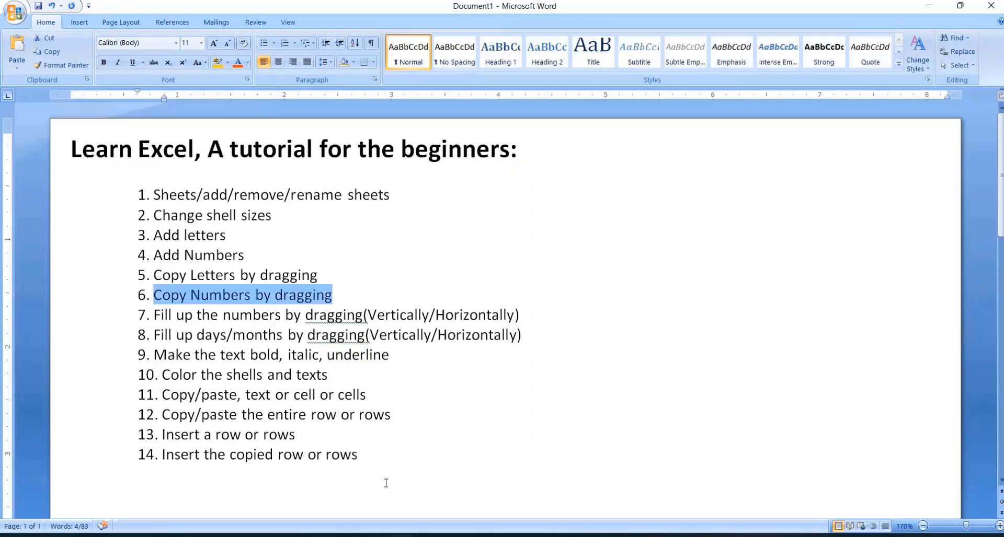
{"action": "left_click", "coordinate": [216, 318]}
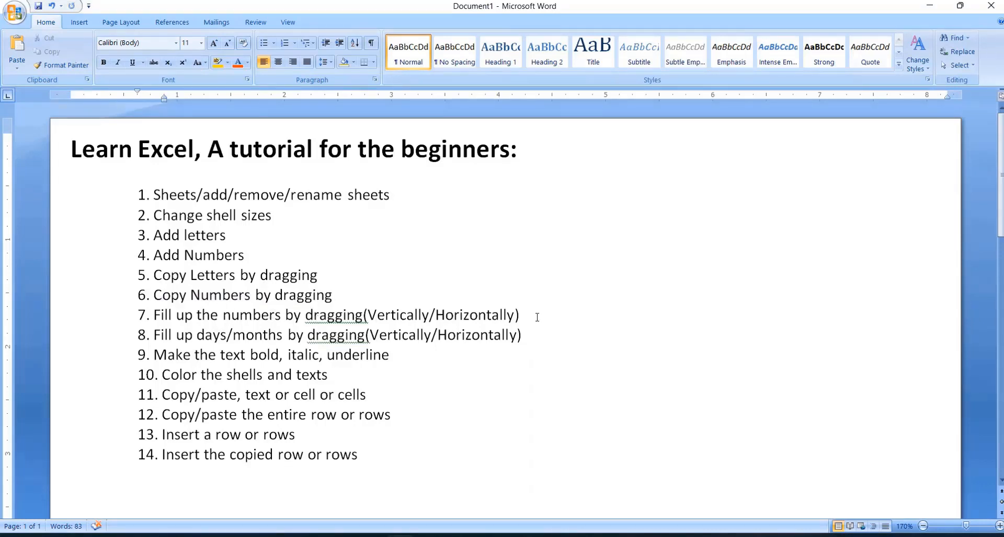
{"action": "left_click_drag", "start_coordinate": [528, 316], "coordinate": [153, 315]}
{"action": "key", "text": "ctrl+c"}
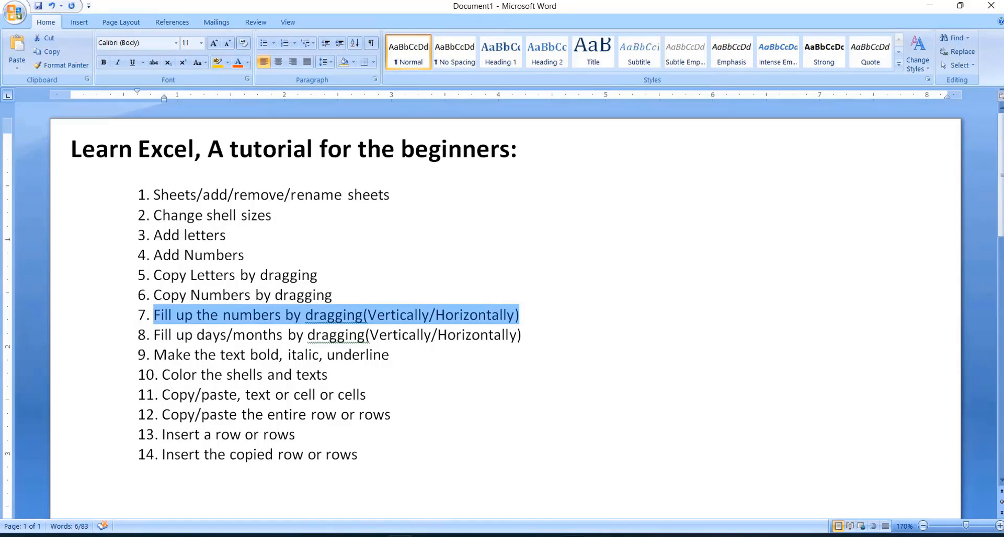
Return to the Excel workbook Book1, paste the copied topic into B7 and number it 6 in A7.
{"action": "left_click", "coordinate": [515, 536]}
{"action": "left_click", "coordinate": [550, 471]}
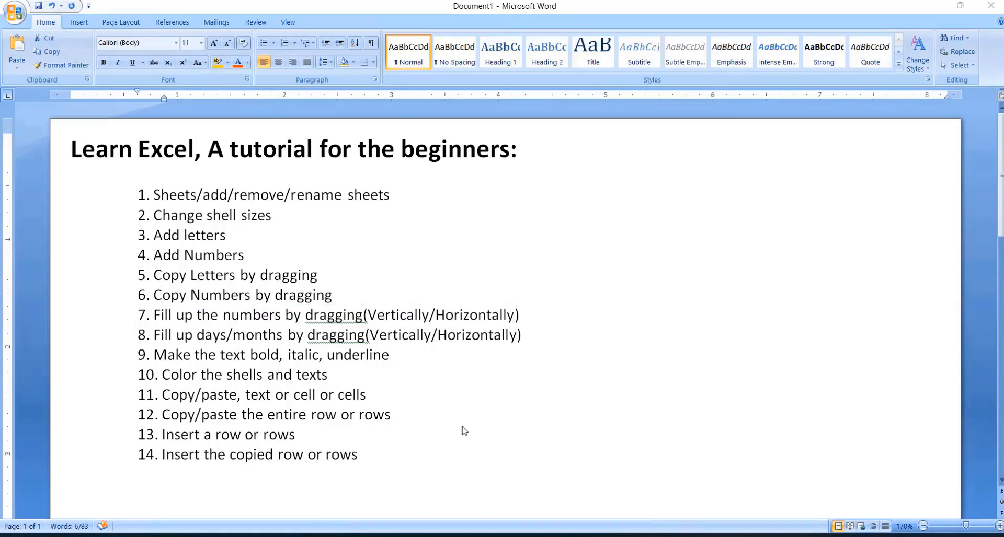
{"action": "left_click", "coordinate": [83, 202]}
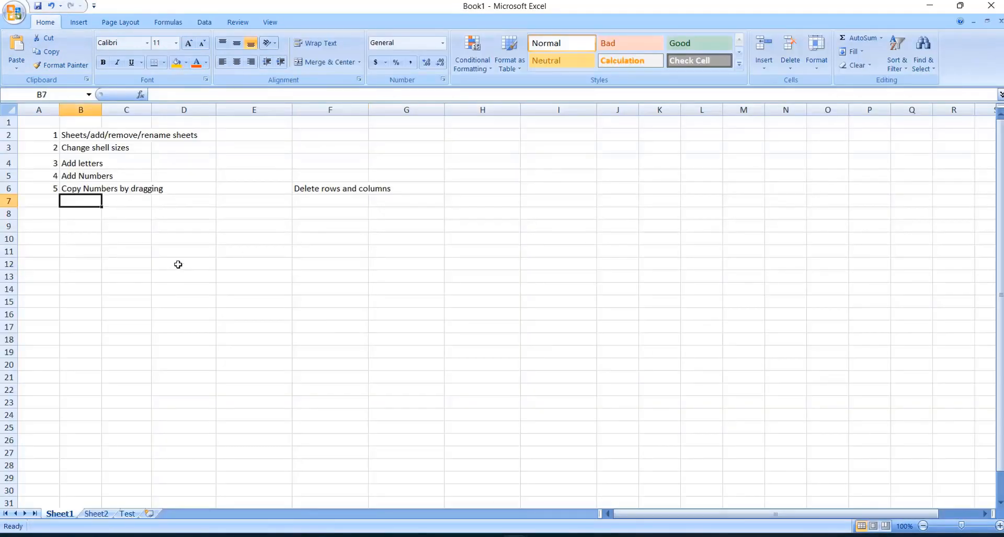
{"action": "key", "text": "ctrl+v"}
{"action": "left_click", "coordinate": [46, 201]}
{"action": "type", "text": "6"}
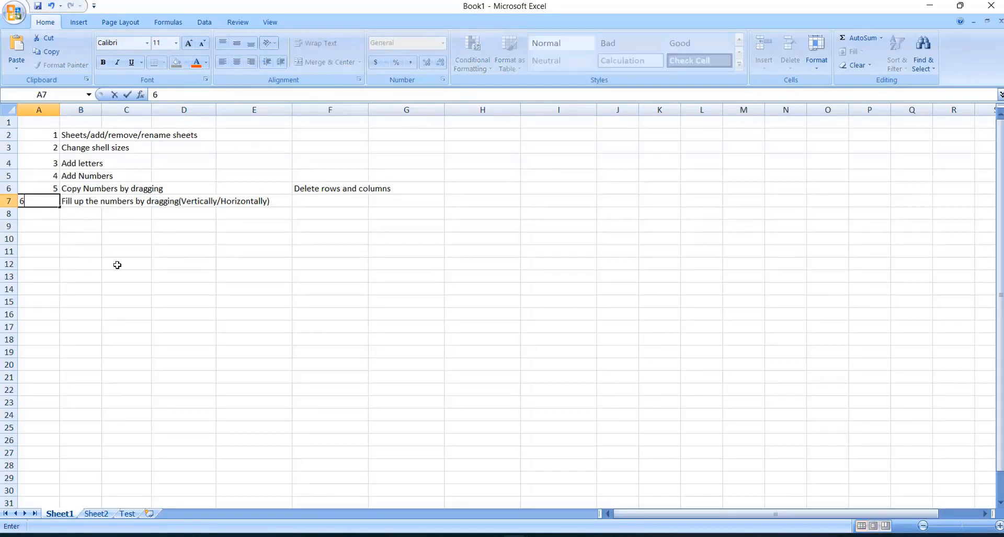
{"action": "left_click", "coordinate": [117, 265]}
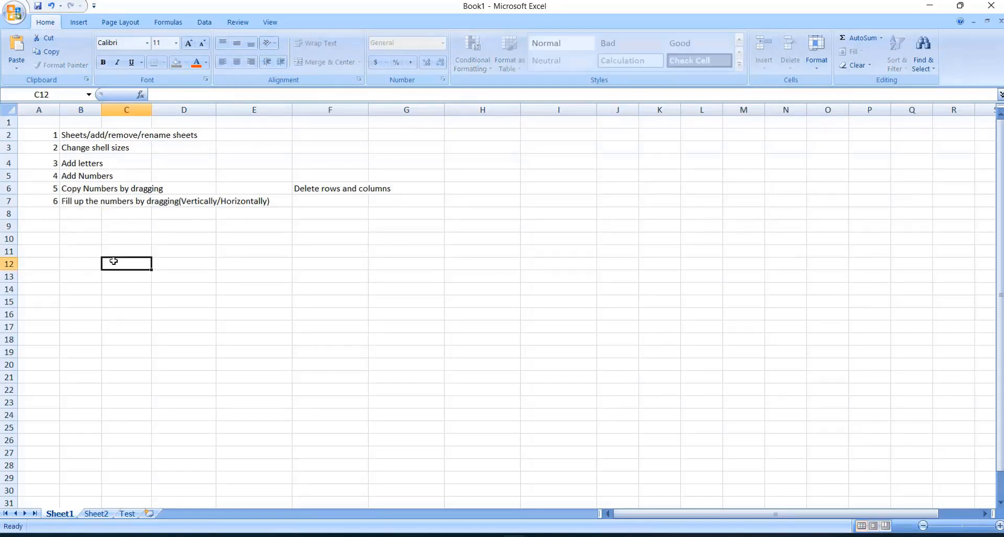
Enter 1, 2 and 3 in cells F10:F12 and extend the number series down column F to F25.
{"action": "left_click", "coordinate": [316, 240]}
{"action": "type", "text": "1"}
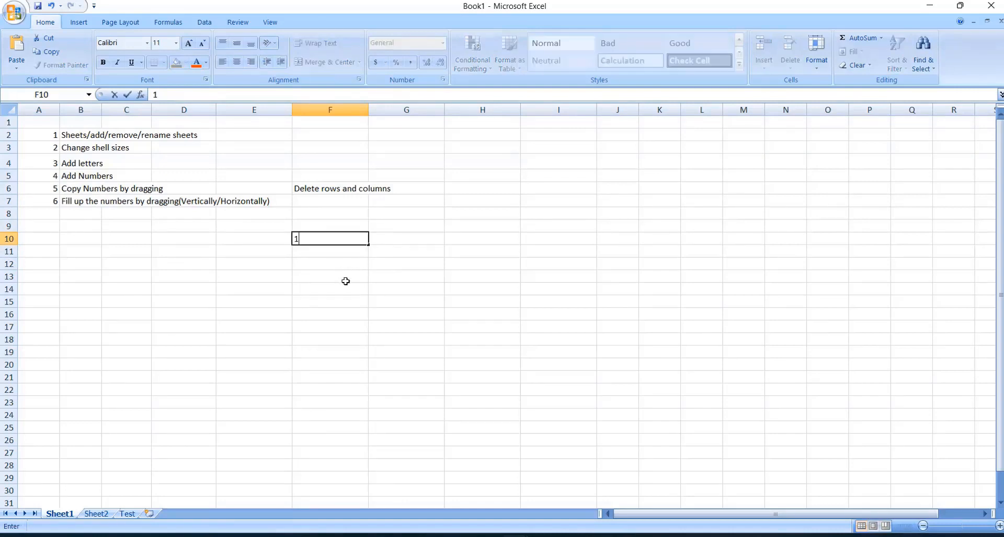
{"action": "left_click", "coordinate": [330, 257]}
{"action": "type", "text": "2"}
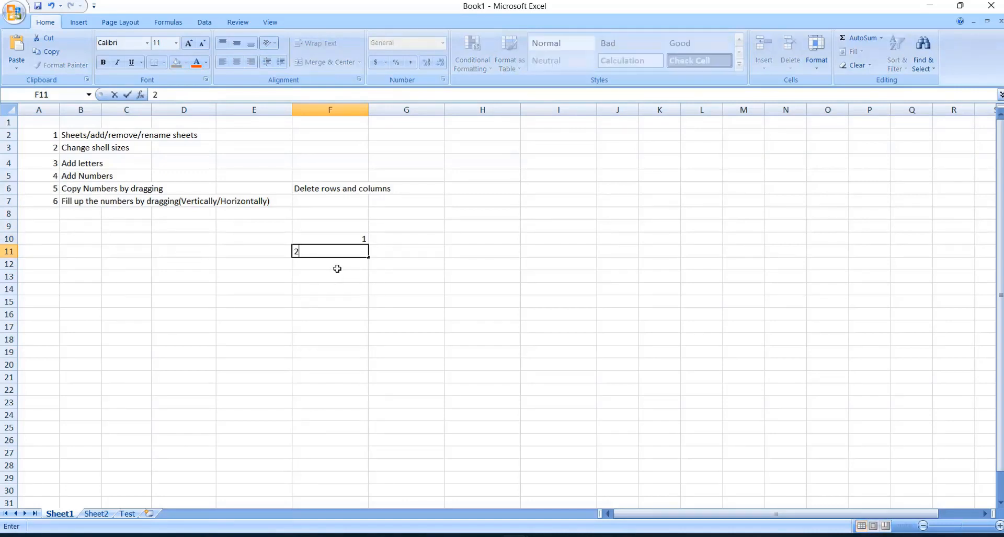
{"action": "left_click", "coordinate": [336, 267]}
{"action": "type", "text": "2"}
{"action": "key", "text": "BackSpace"}
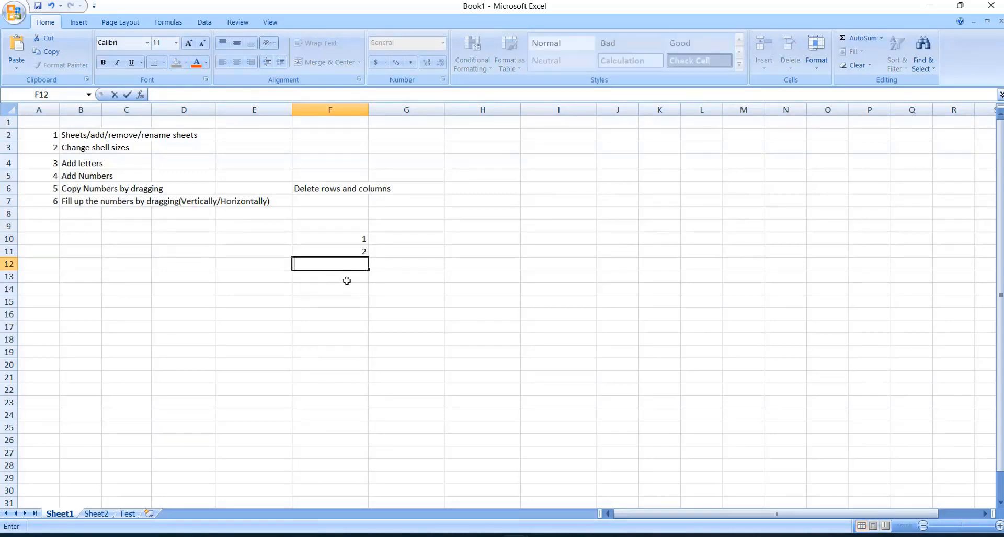
{"action": "type", "text": "3"}
{"action": "key", "text": "Return"}
{"action": "left_click_drag", "start_coordinate": [343, 246], "coordinate": [401, 429]}
{"action": "left_click", "coordinate": [344, 237]}
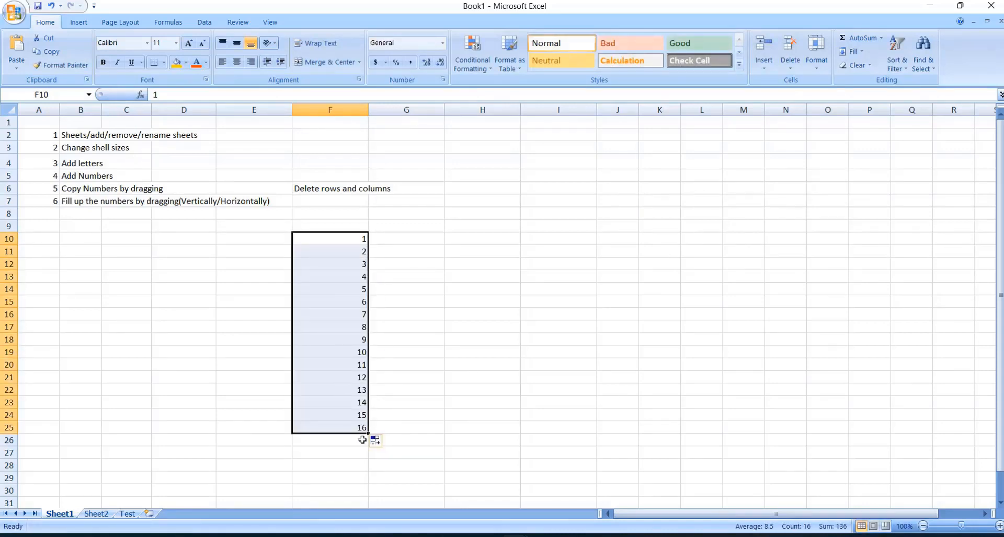
Change the autofill result in F10:F25 from a number series to Copy Cells.
{"action": "left_click", "coordinate": [385, 440]}
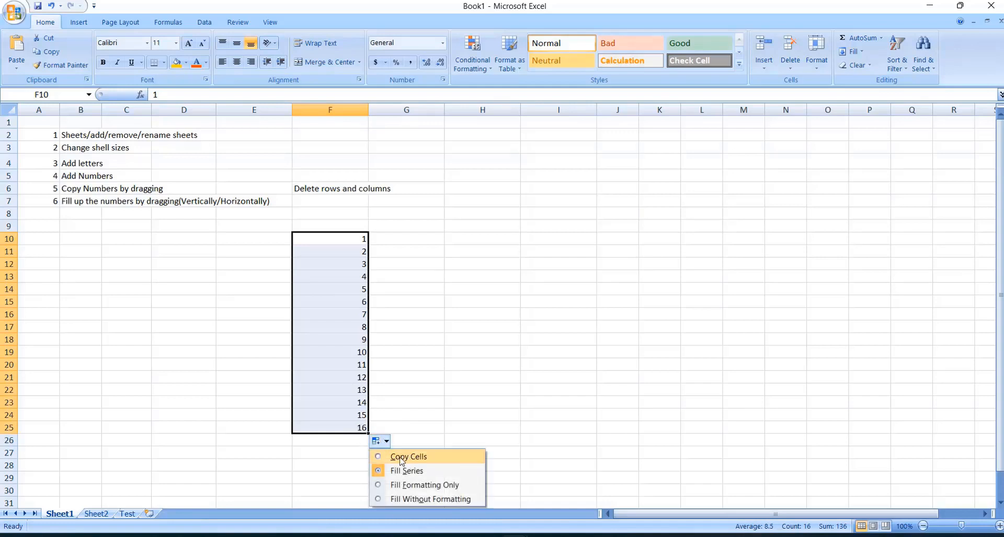
{"action": "left_click", "coordinate": [401, 457]}
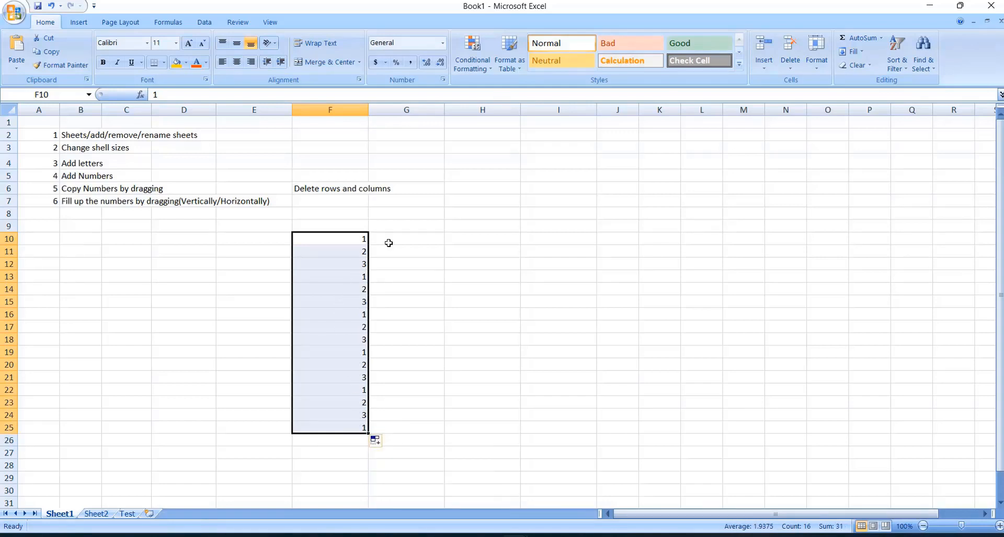
{"action": "left_click", "coordinate": [430, 229]}
Enter 2 in G10 and extend the F10:G10 number series across row 10 to column K.
{"action": "left_click", "coordinate": [406, 239]}
{"action": "type", "text": "2"}
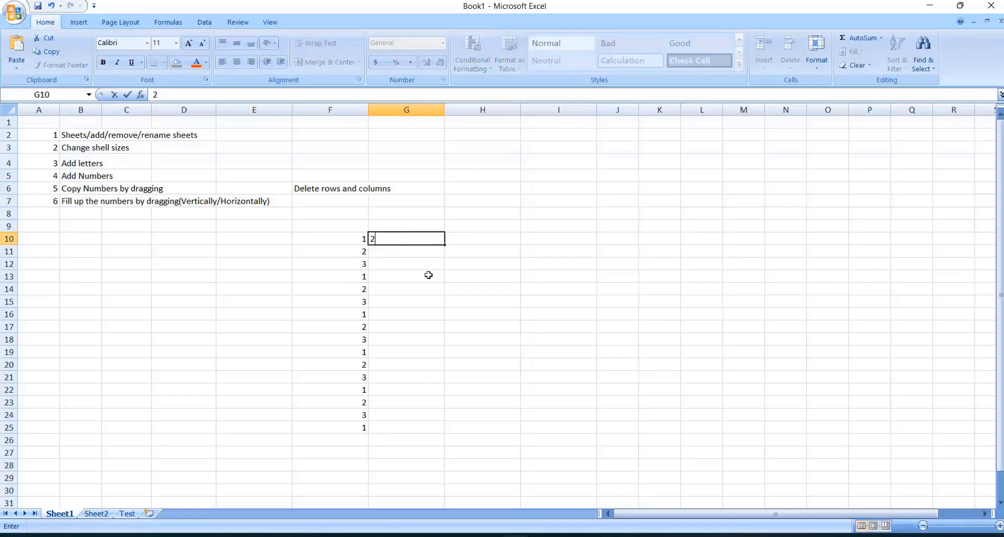
{"action": "left_click_drag", "start_coordinate": [407, 302], "coordinate": [406, 289]}
{"action": "left_click_drag", "start_coordinate": [358, 242], "coordinate": [684, 249]}
Try the Copy Cells option on the row 10 autofill and switch it back to Fill Series.
{"action": "left_click", "coordinate": [695, 252]}
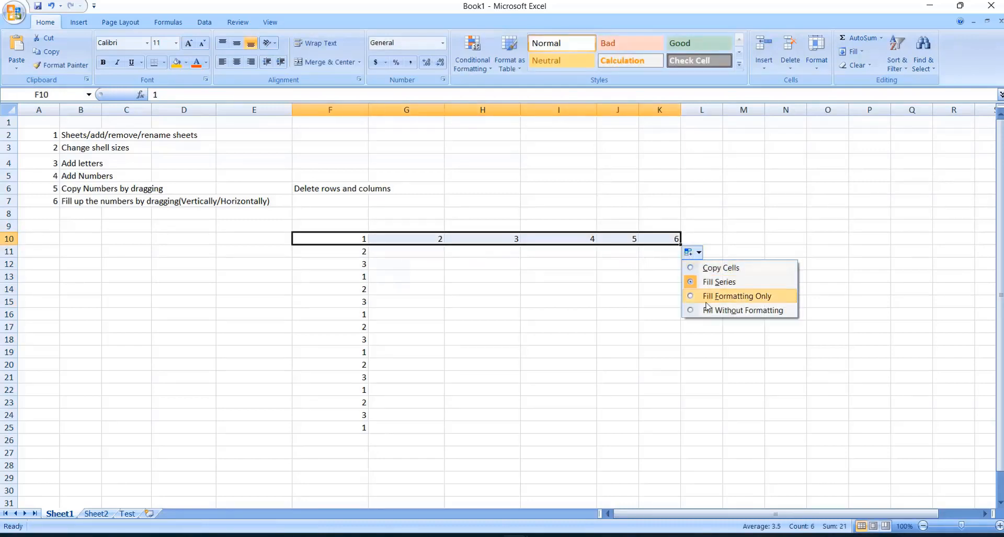
{"action": "left_click", "coordinate": [715, 269]}
{"action": "left_click", "coordinate": [698, 254]}
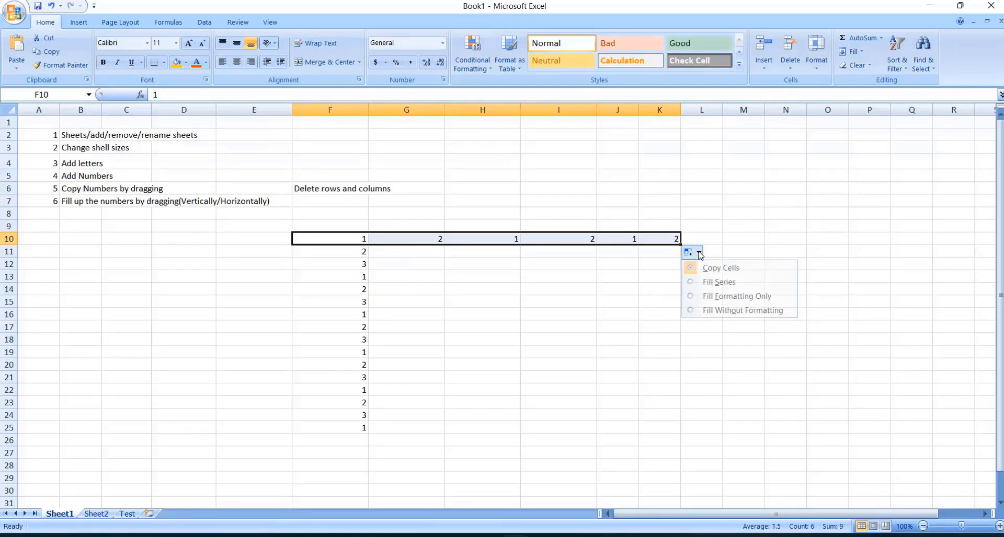
{"action": "left_click", "coordinate": [708, 281]}
{"action": "left_click", "coordinate": [523, 300]}
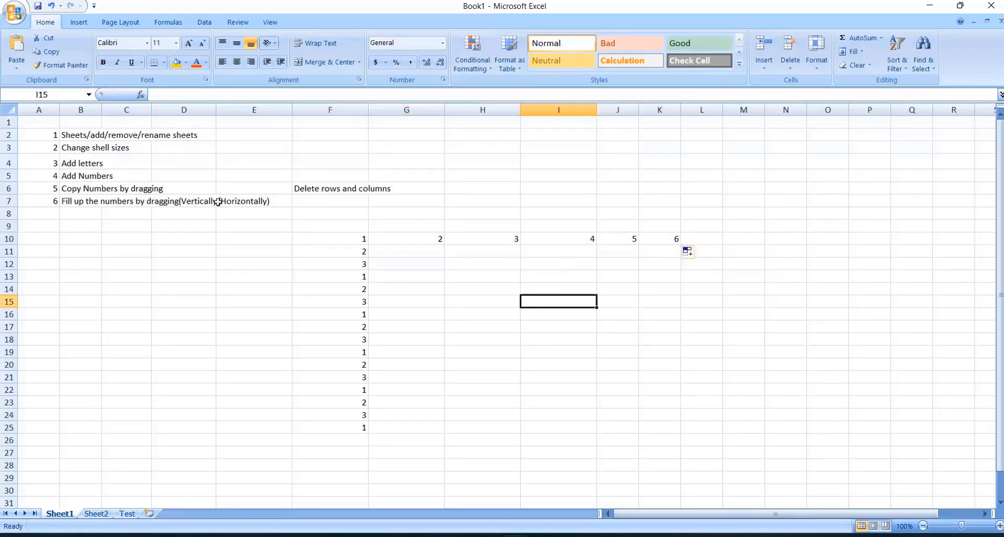
Switch to the Word outline and copy the topic "Fill up days/months by dragging(Vertically/Horizontally)".
{"action": "left_click", "coordinate": [87, 199]}
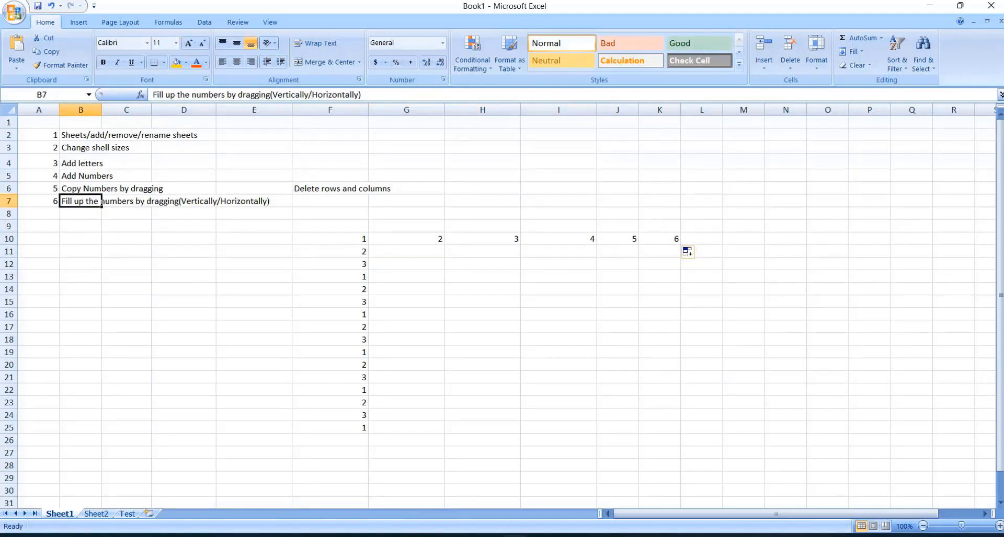
{"action": "mouse_move", "coordinate": [515, 536]}
{"action": "left_click", "coordinate": [400, 536]}
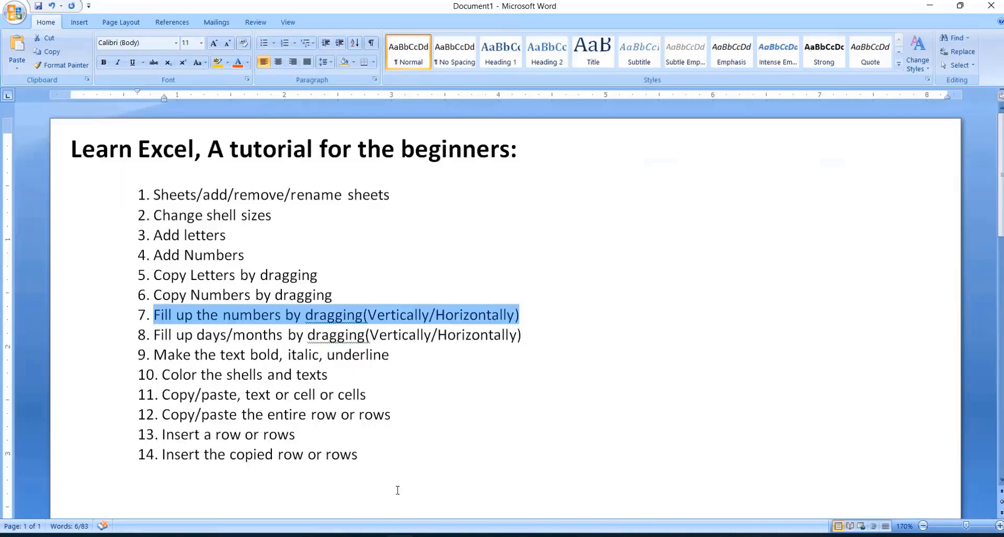
{"action": "left_click_drag", "start_coordinate": [521, 335], "coordinate": [159, 338]}
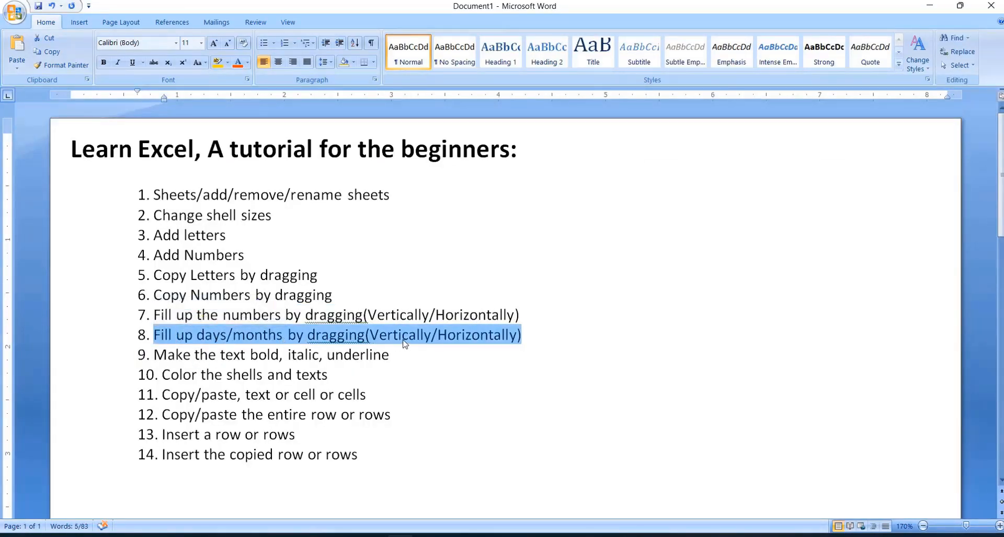
Return to the Excel workbook Book1, paste the copied topic into B8 and number it 7 in A8.
{"action": "left_click", "coordinate": [514, 535]}
{"action": "left_click", "coordinate": [518, 497]}
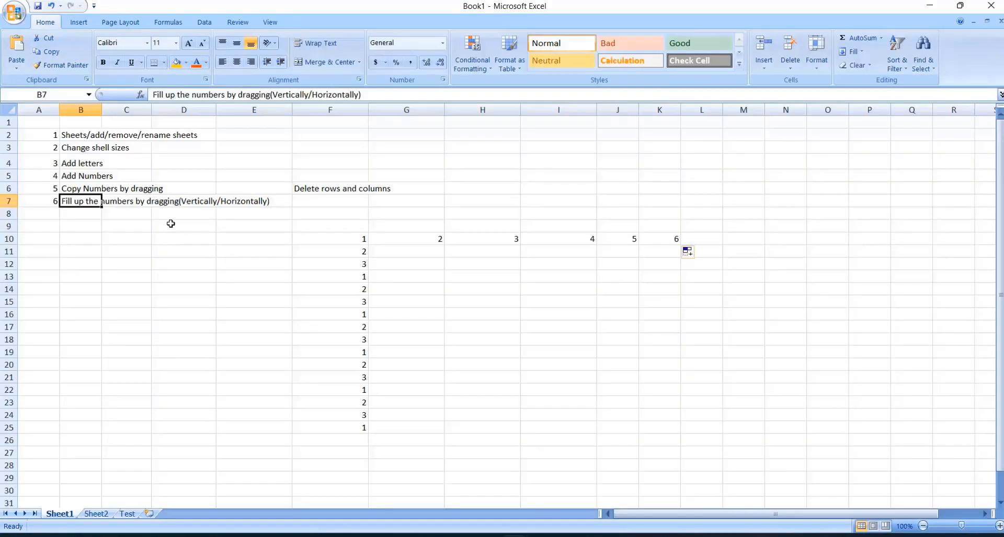
{"action": "left_click", "coordinate": [75, 215]}
{"action": "key", "text": "ctrl+v"}
{"action": "key", "text": "Left"}
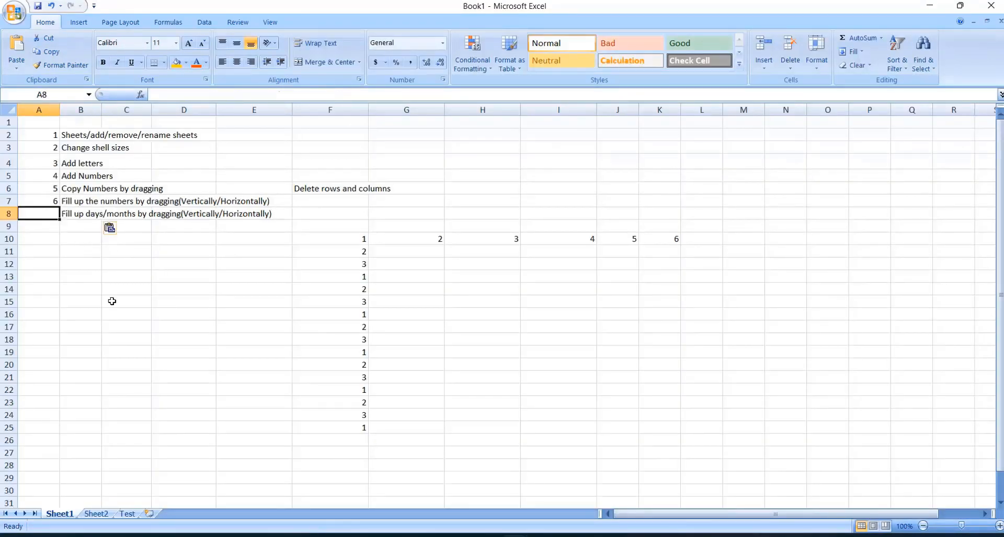
{"action": "type", "text": "7"}
{"action": "left_click", "coordinate": [126, 315]}
Clear the practice numbers from the range F9:M25.
{"action": "mouse_move", "coordinate": [337, 229]}
{"action": "left_mouse_down"}
{"action": "mouse_move", "coordinate": [585, 311]}
{"action": "mouse_move", "coordinate": [714, 405]}
{"action": "mouse_move", "coordinate": [725, 428]}
{"action": "left_mouse_up"}
{"action": "key", "text": "Delete"}
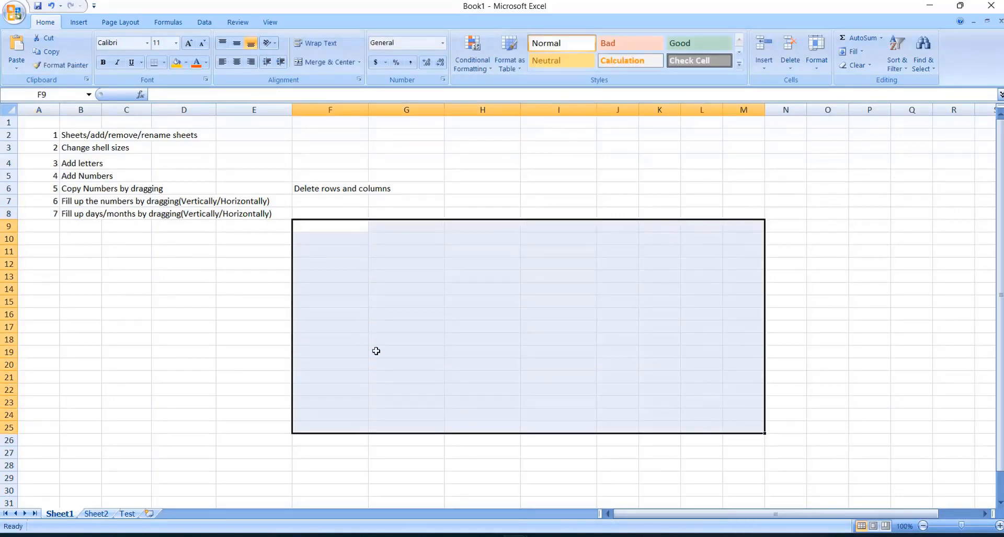
Enter Sun in E10 and autofill the abbreviated weekdays down column E to E25.
{"action": "left_click", "coordinate": [245, 244]}
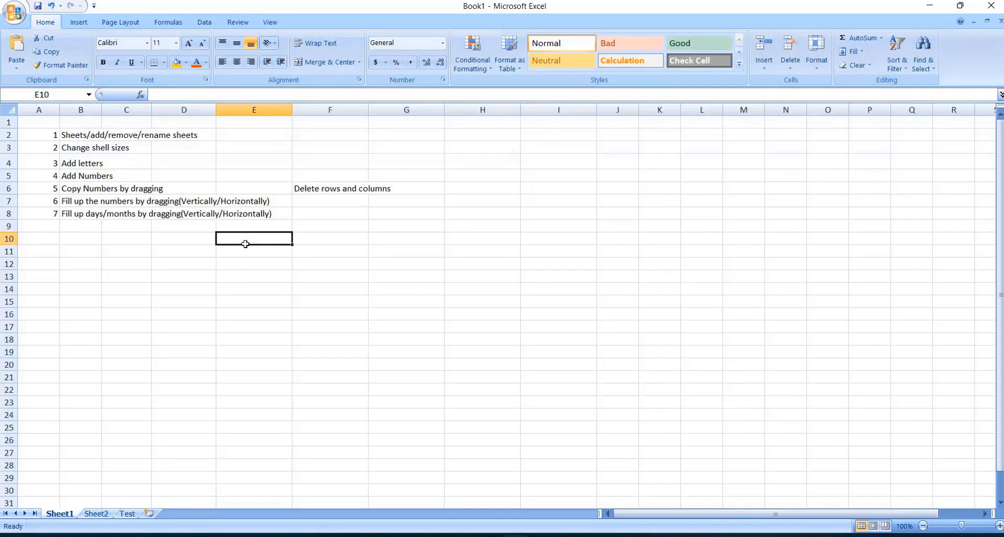
{"action": "type", "text": "Sun"}
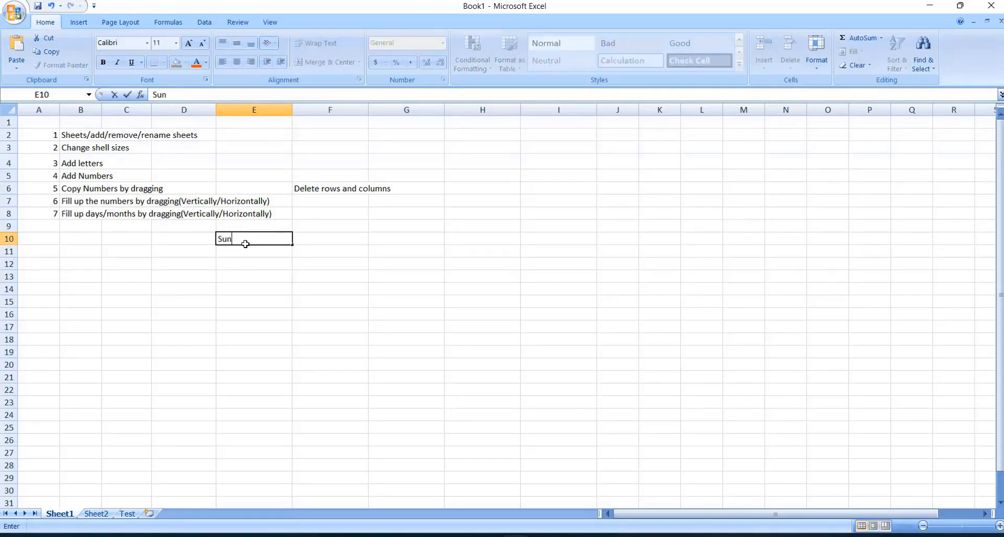
{"action": "left_click", "coordinate": [324, 309]}
{"action": "left_click", "coordinate": [248, 239]}
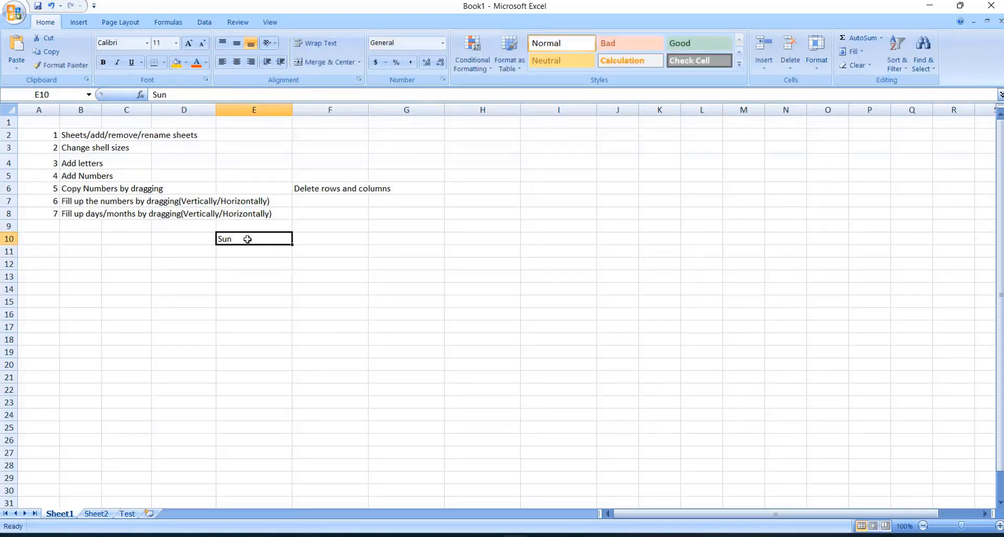
{"action": "left_click_drag", "start_coordinate": [291, 245], "coordinate": [314, 434]}
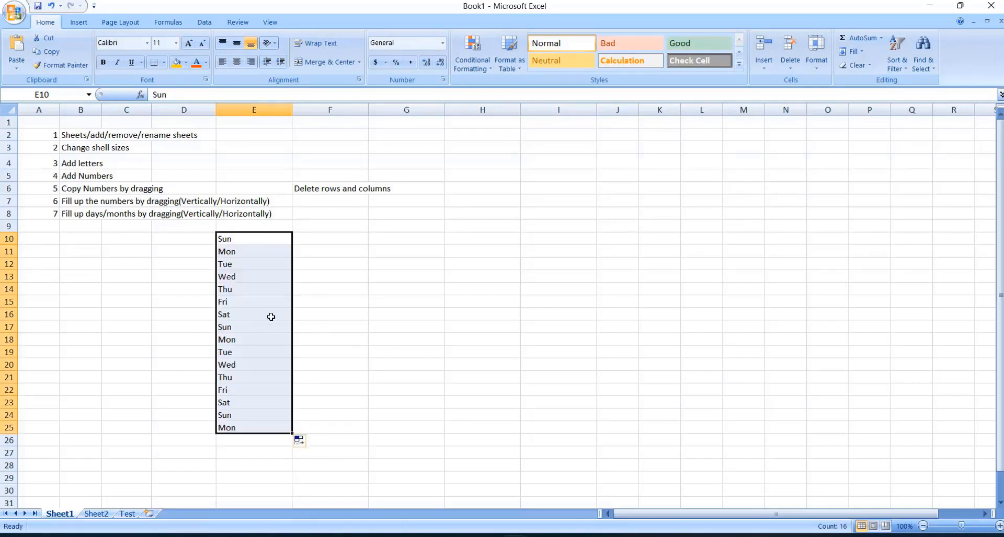
Clear the autofilled weekdays in E11:E26, keeping only Sun in E10.
{"action": "left_click", "coordinate": [250, 254]}
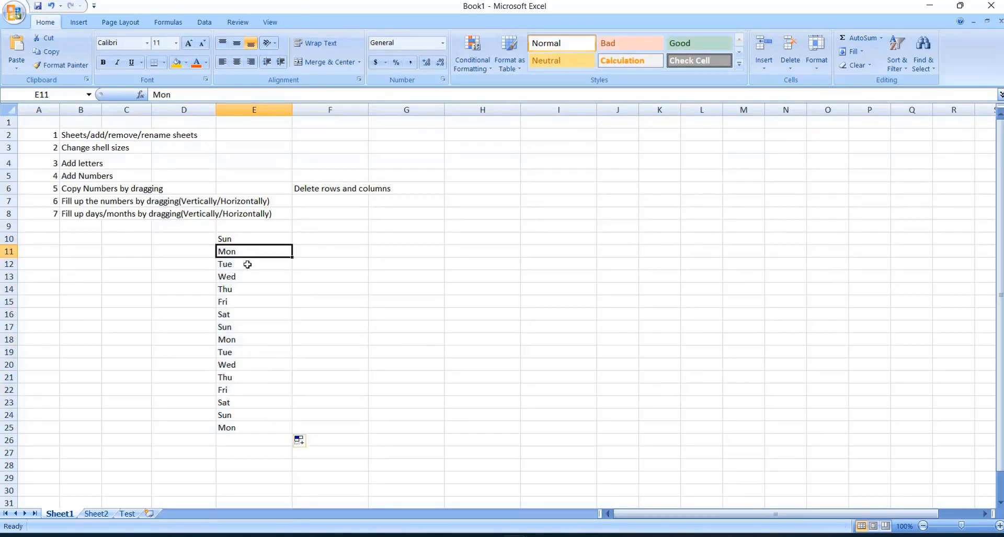
{"action": "left_click", "coordinate": [248, 265]}
{"action": "left_click", "coordinate": [249, 277]}
{"action": "left_click", "coordinate": [253, 291]}
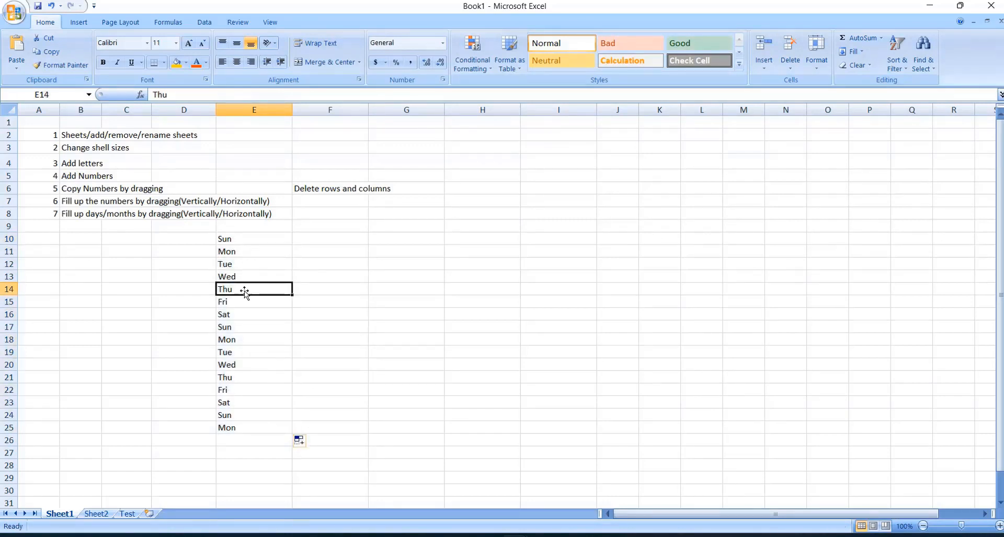
{"action": "left_click", "coordinate": [253, 237]}
{"action": "left_click_drag", "start_coordinate": [255, 251], "coordinate": [274, 430]}
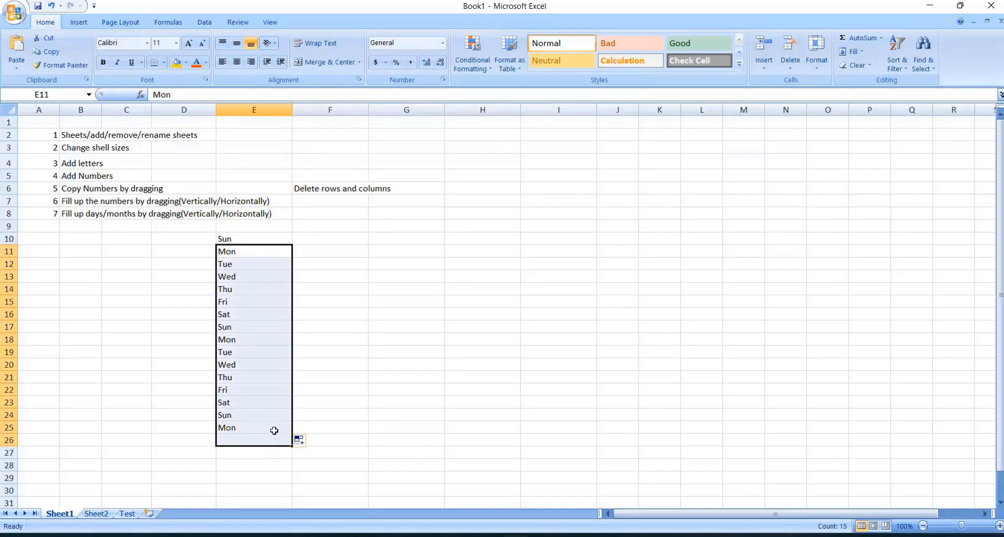
{"action": "key", "text": "Delete"}
{"action": "left_click", "coordinate": [241, 276]}
Autofill the weekday series from Sun in E10 down to E22.
{"action": "left_click", "coordinate": [231, 240]}
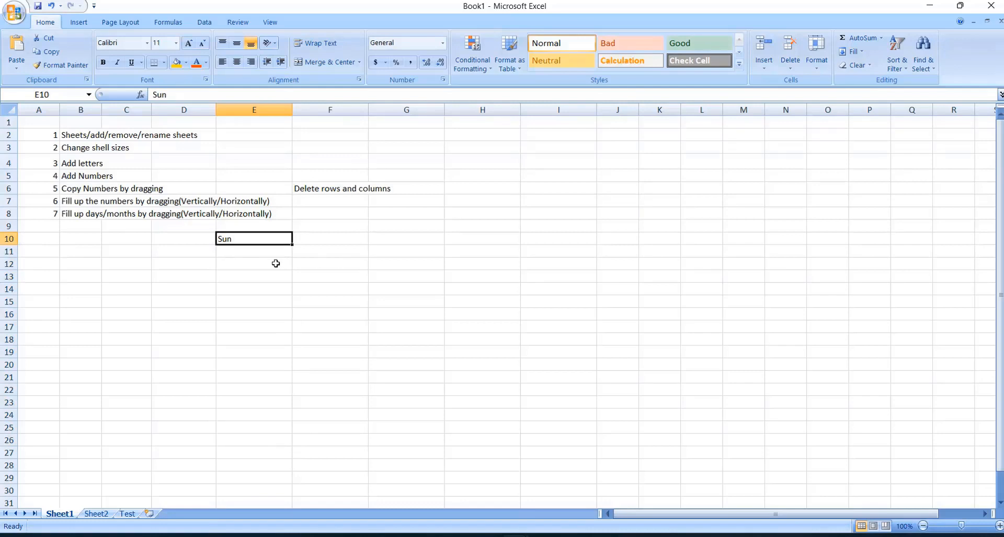
{"action": "left_click", "coordinate": [285, 263]}
{"action": "left_click", "coordinate": [273, 239]}
{"action": "left_click_drag", "start_coordinate": [293, 245], "coordinate": [301, 400]}
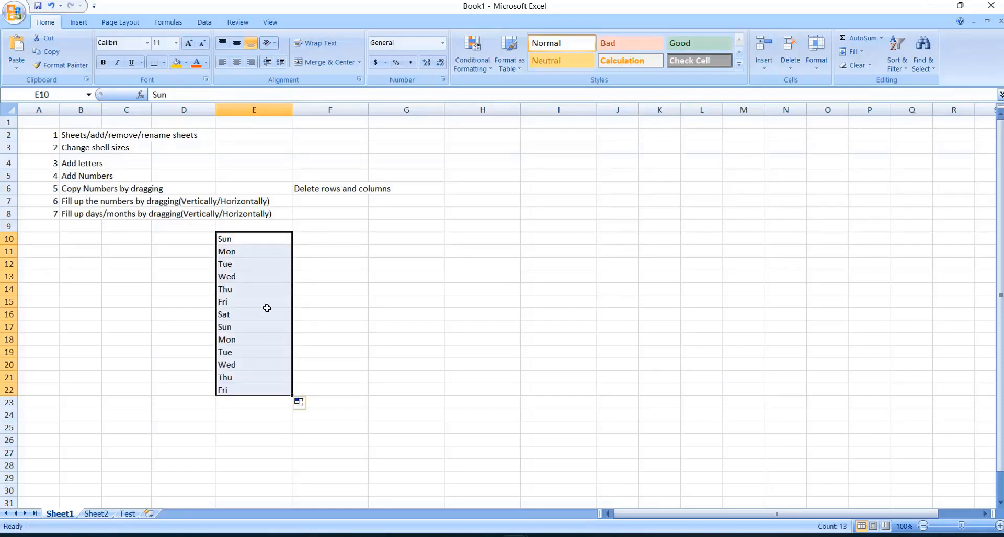
Autofill the abbreviated weekdays from Sun in E10 across row 10 to Sat in K10.
{"action": "left_click", "coordinate": [260, 244]}
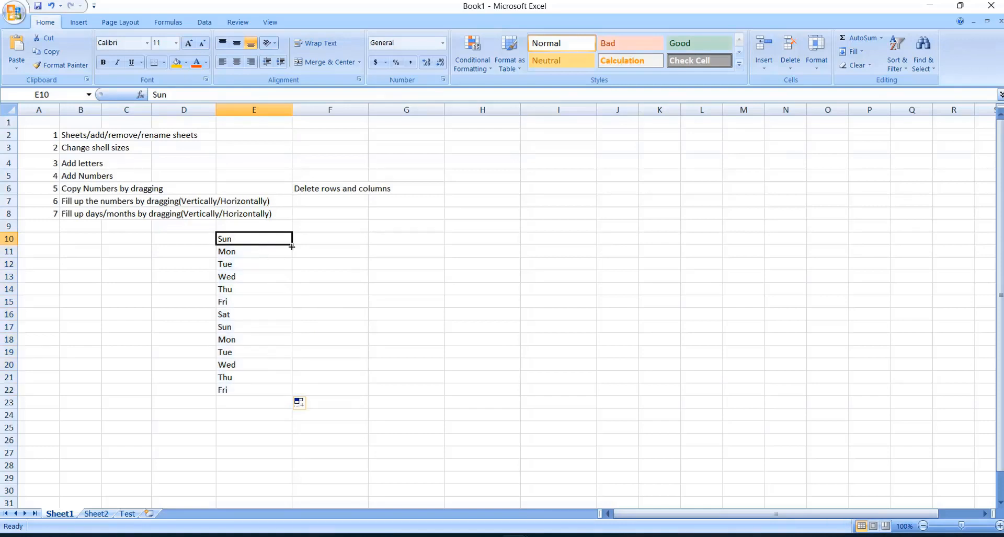
{"action": "left_click_drag", "start_coordinate": [293, 245], "coordinate": [419, 243]}
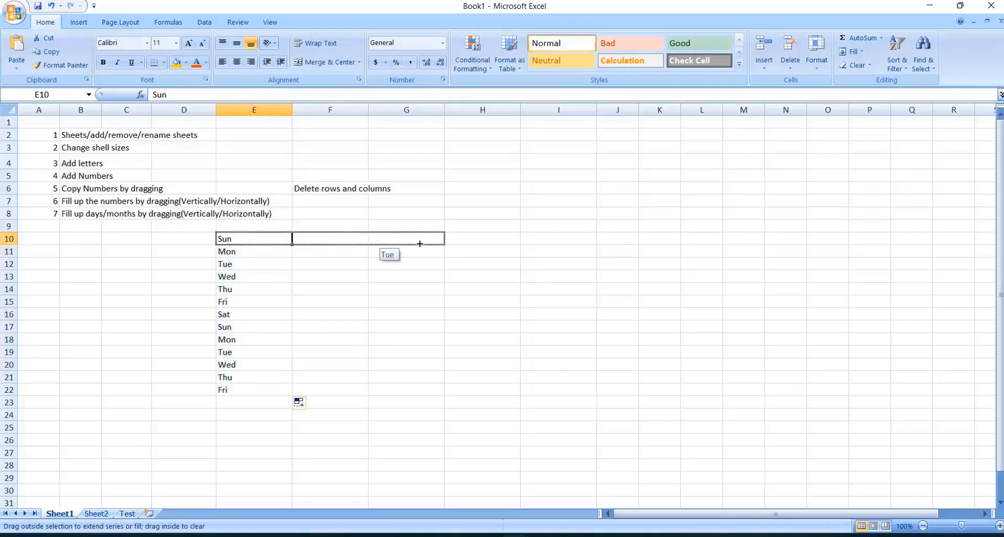
{"action": "left_click_drag", "start_coordinate": [496, 239], "coordinate": [680, 245]}
{"action": "left_click", "coordinate": [496, 340]}
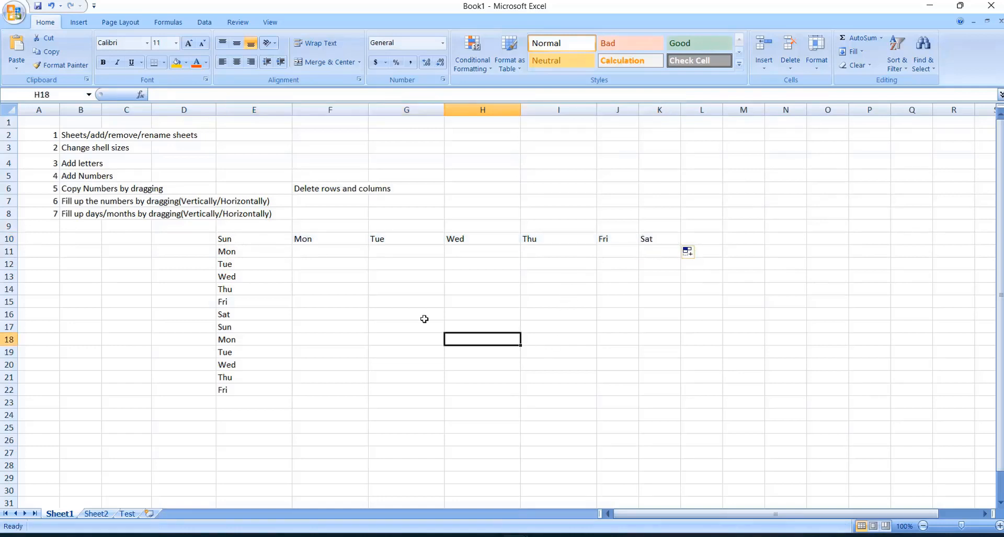
Enter Sunday in F12 and autofill the full weekday names down column F to F26.
{"action": "left_click_drag", "start_coordinate": [314, 252], "coordinate": [313, 264]}
{"action": "left_click", "coordinate": [314, 264]}
{"action": "type", "text": "Sunday"}
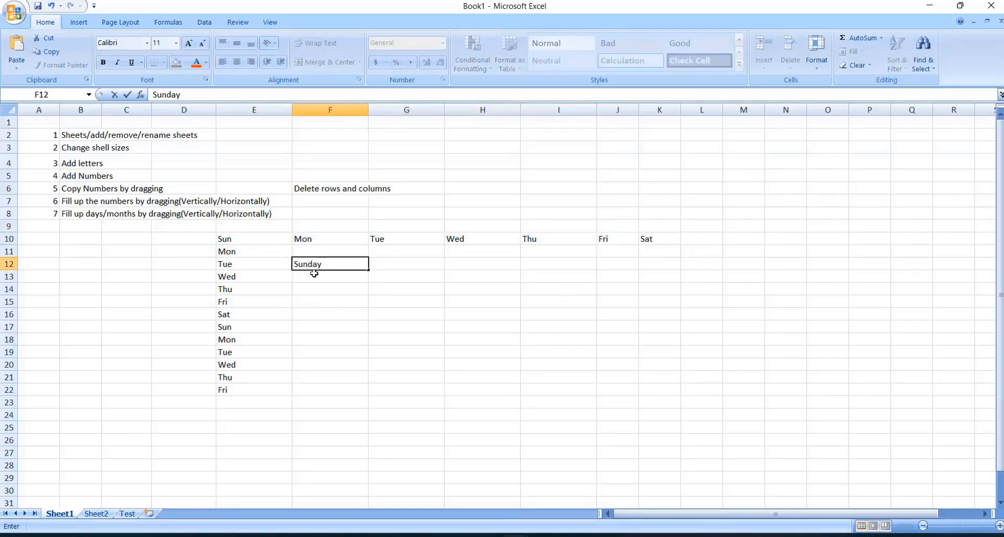
{"action": "left_click", "coordinate": [324, 326]}
{"action": "left_click", "coordinate": [318, 265]}
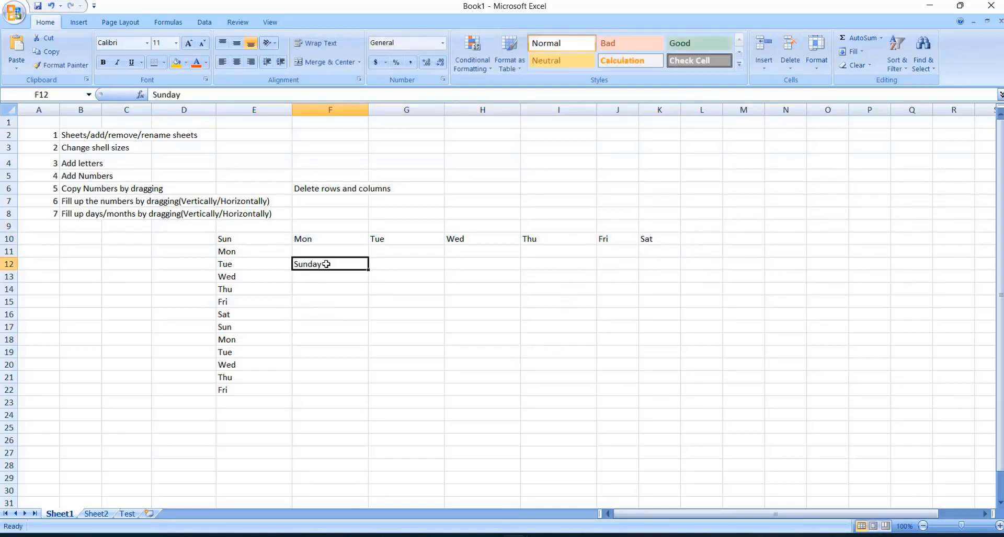
{"action": "left_click_drag", "start_coordinate": [369, 271], "coordinate": [372, 446]}
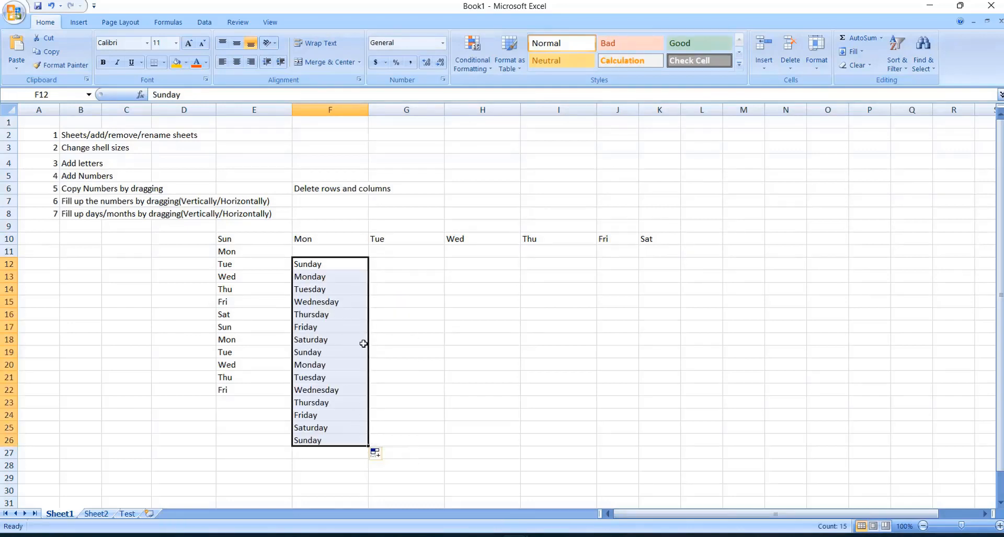
Autofill the full weekday names from F12 across row 12 to Wednesday in I12.
{"action": "left_click", "coordinate": [328, 265]}
{"action": "left_click_drag", "start_coordinate": [369, 270], "coordinate": [598, 272]}
{"action": "left_click", "coordinate": [495, 307]}
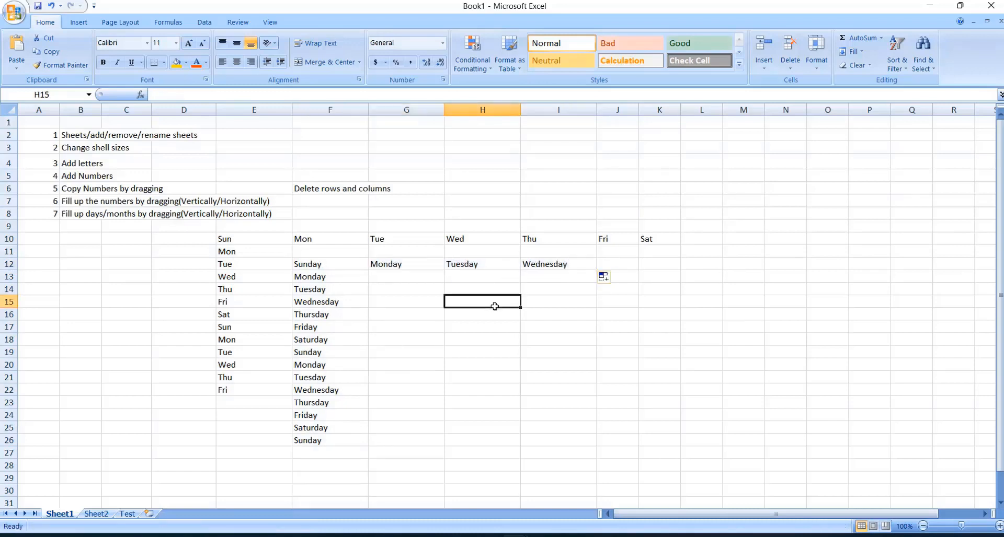
Clear all the weekday entries from the range D10:K27.
{"action": "left_click", "coordinate": [204, 238]}
{"action": "left_click_drag", "start_coordinate": [242, 239], "coordinate": [663, 450]}
{"action": "key", "text": "Delete"}
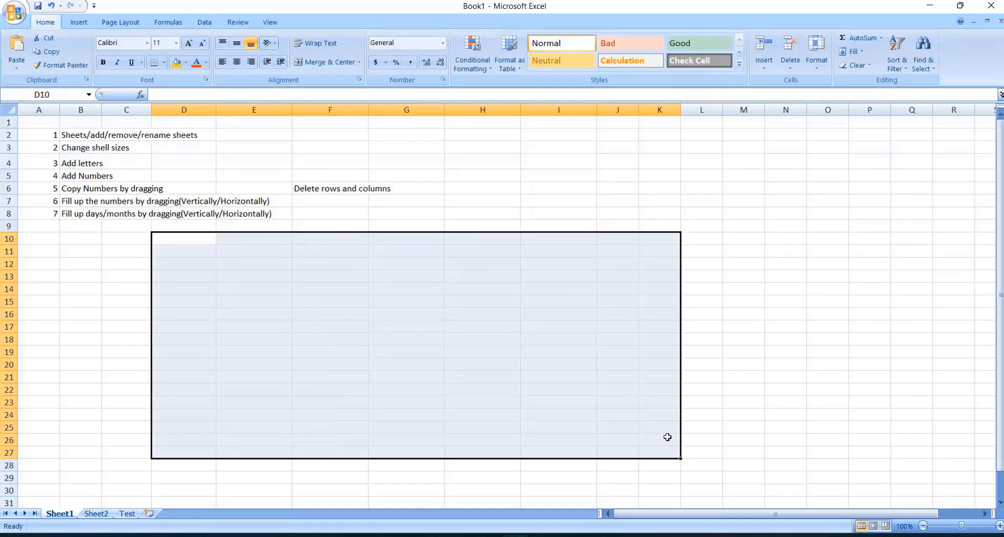
{"action": "left_click", "coordinate": [486, 342]}
Enter Jan in E10 and autofill the abbreviated months down column E to E27.
{"action": "left_click", "coordinate": [255, 240]}
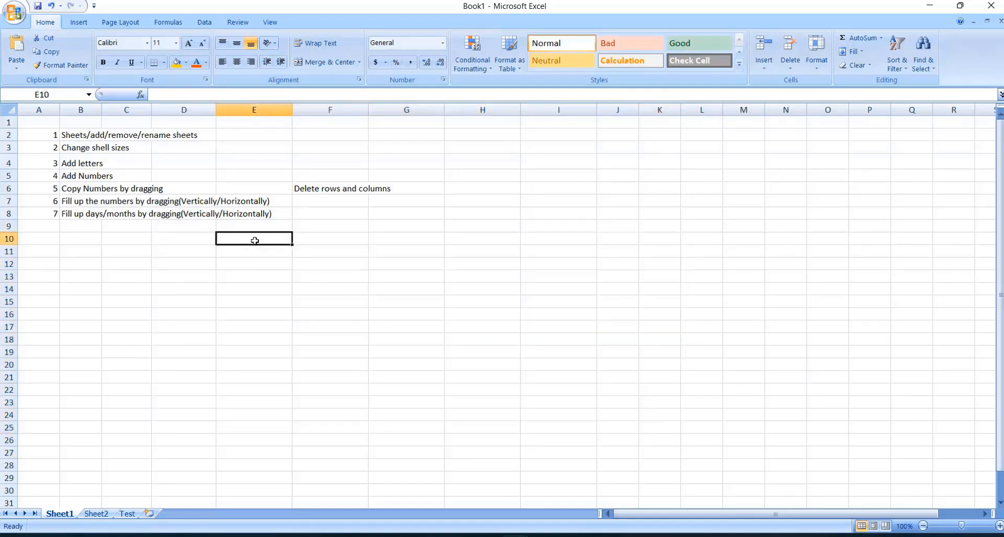
{"action": "type", "text": "Jan"}
{"action": "key", "text": "Return"}
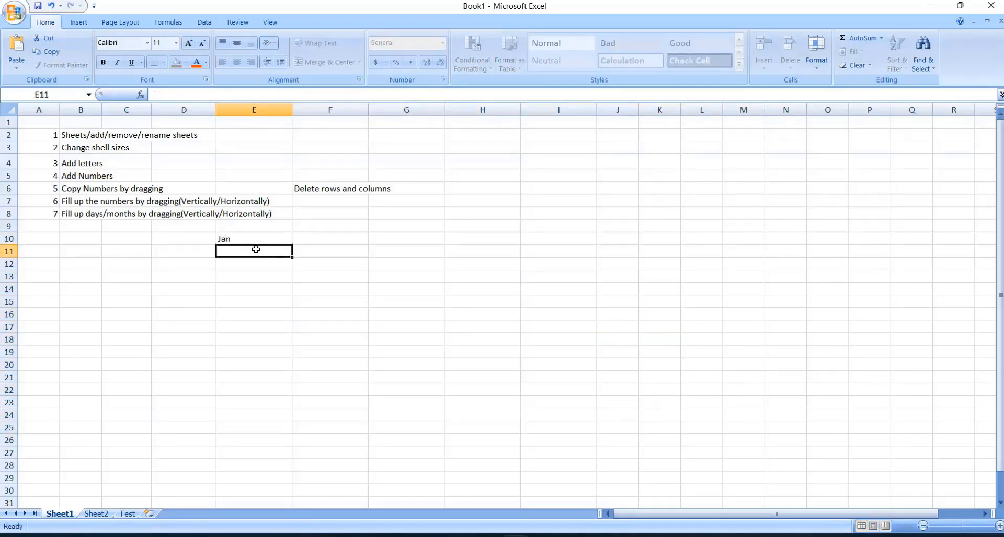
{"action": "left_click", "coordinate": [253, 243]}
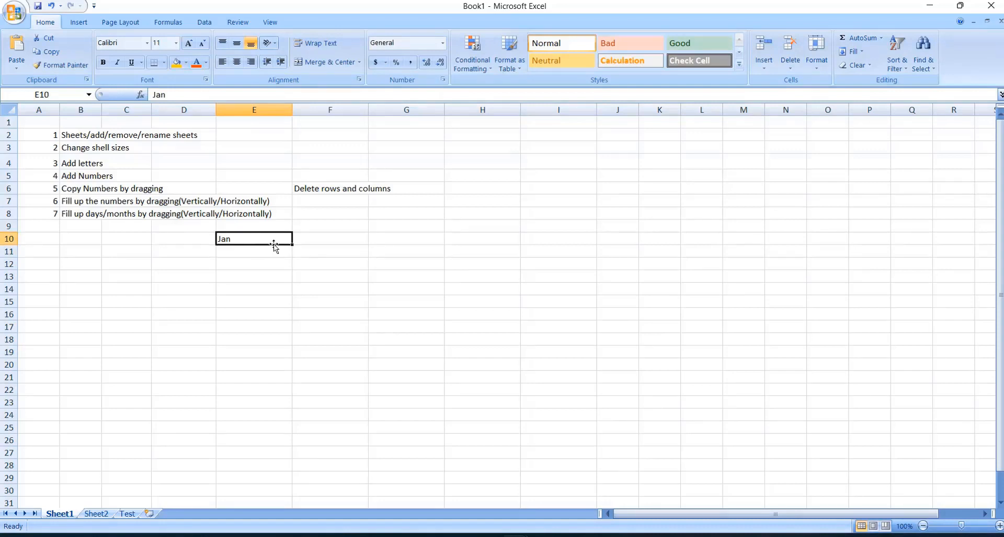
{"action": "left_click_drag", "start_coordinate": [291, 245], "coordinate": [327, 454]}
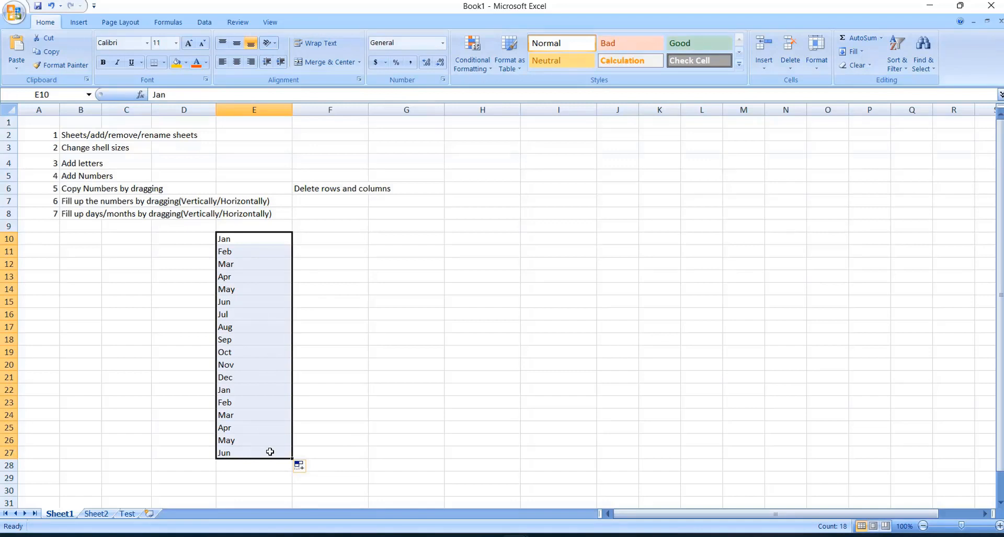
Autofill the abbreviated months from Jan in E10 across row 10 to Apr in H10.
{"action": "left_click", "coordinate": [270, 248]}
{"action": "left_click", "coordinate": [275, 238]}
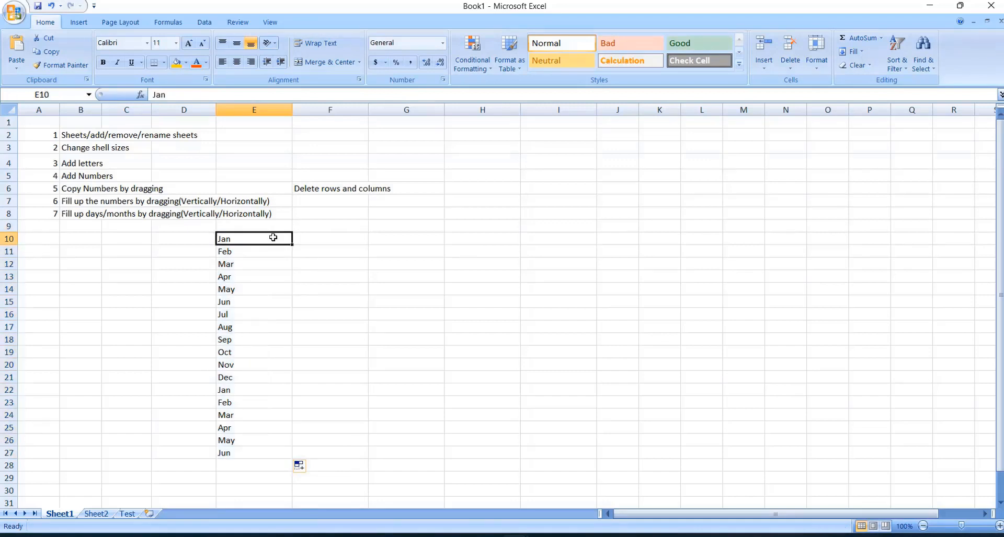
{"action": "left_click_drag", "start_coordinate": [288, 246], "coordinate": [441, 255]}
{"action": "left_click", "coordinate": [316, 264]}
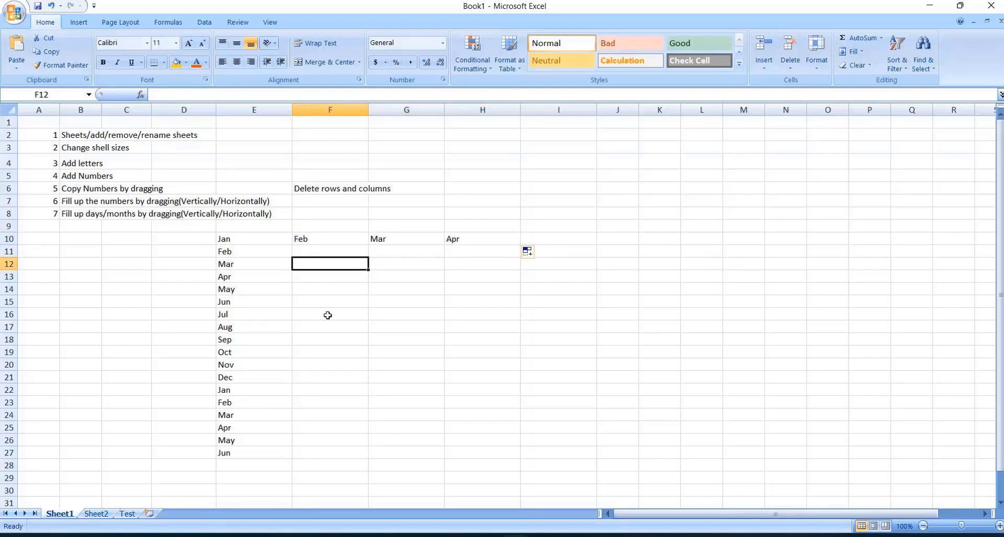
Enter January in F12 and autofill the full month names down column F to November in F22.
{"action": "type", "text": "January"}
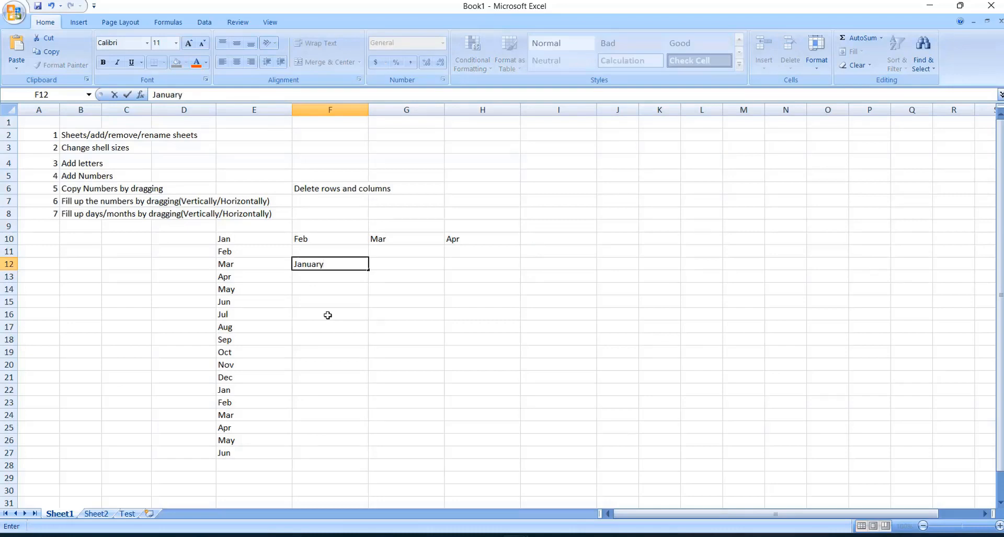
{"action": "left_click", "coordinate": [327, 315]}
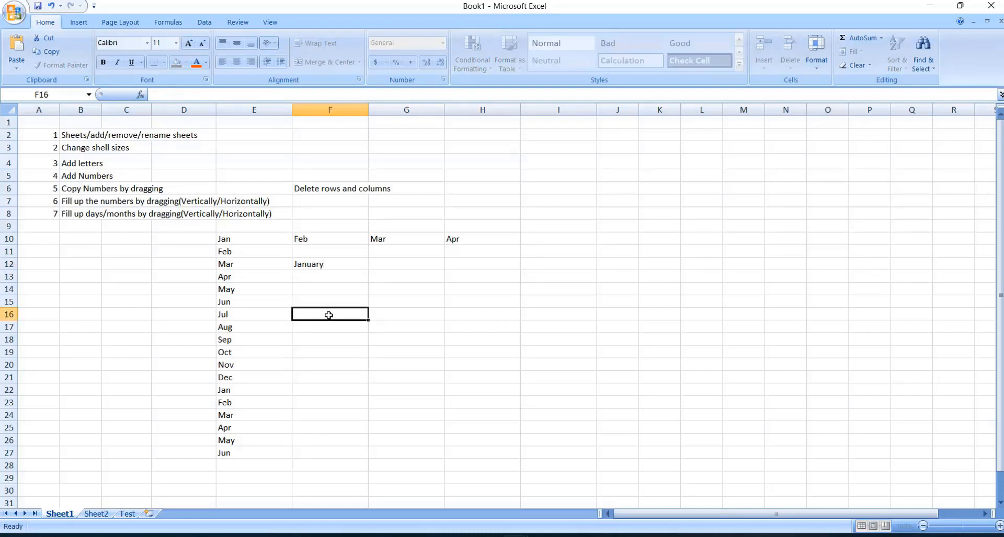
{"action": "left_click", "coordinate": [314, 263]}
{"action": "left_click_drag", "start_coordinate": [369, 271], "coordinate": [372, 398]}
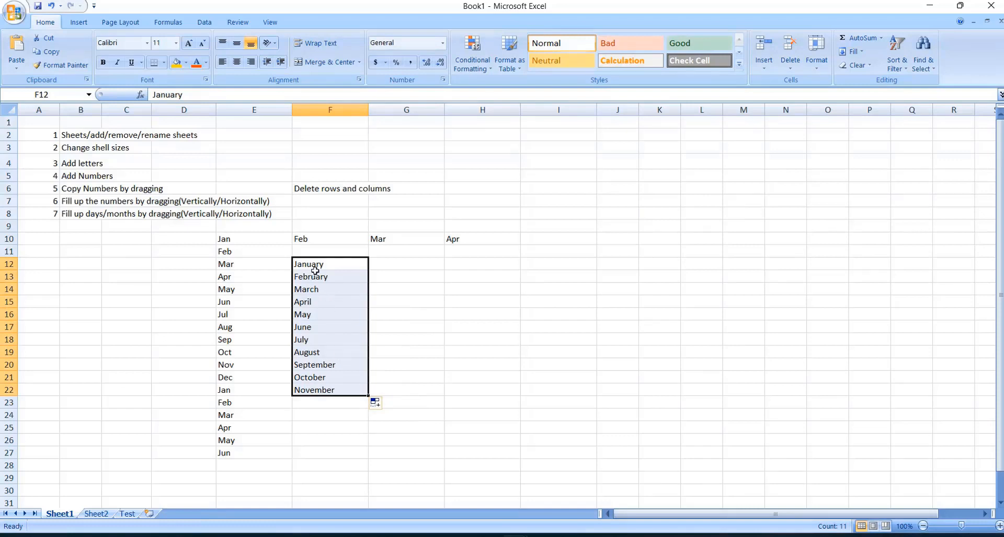
Autofill the full month names from January in F12 across row 12 to April in I12.
{"action": "left_click", "coordinate": [351, 266]}
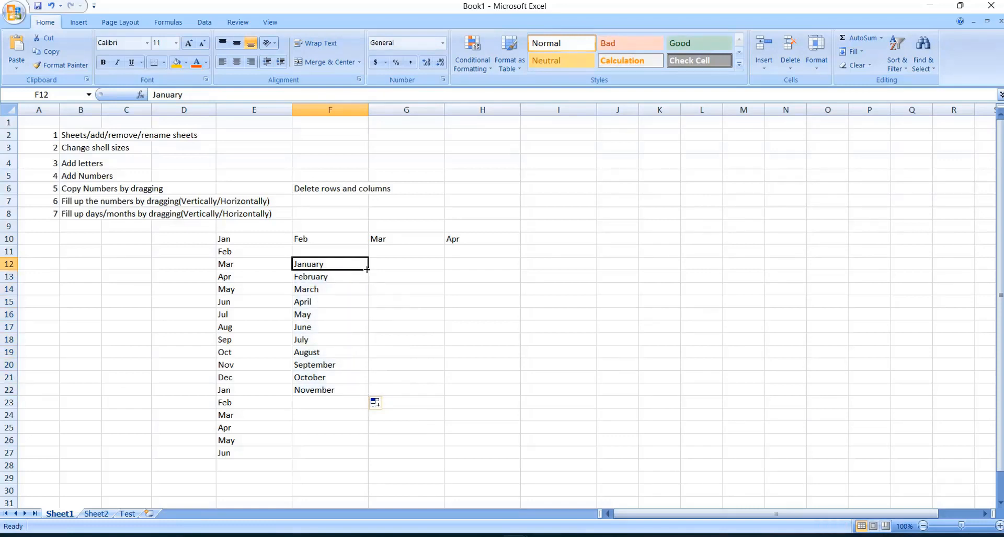
{"action": "left_click_drag", "start_coordinate": [367, 270], "coordinate": [575, 270]}
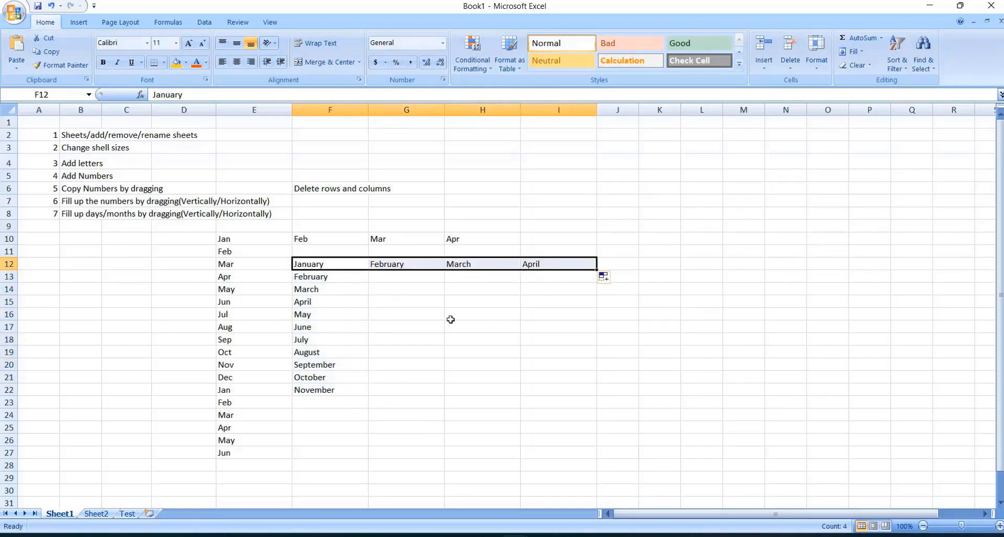
{"action": "left_click", "coordinate": [451, 319]}
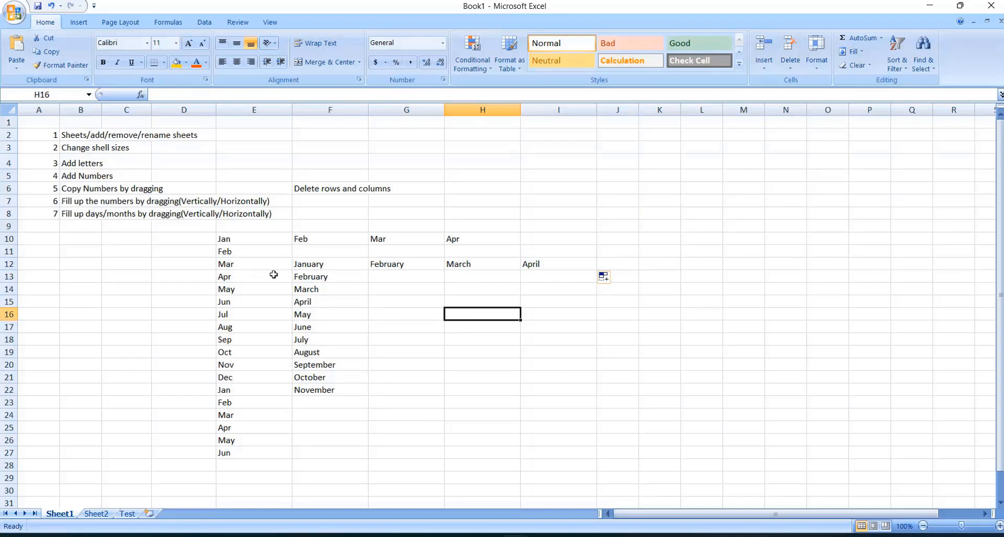
{"action": "left_click", "coordinate": [84, 216]}
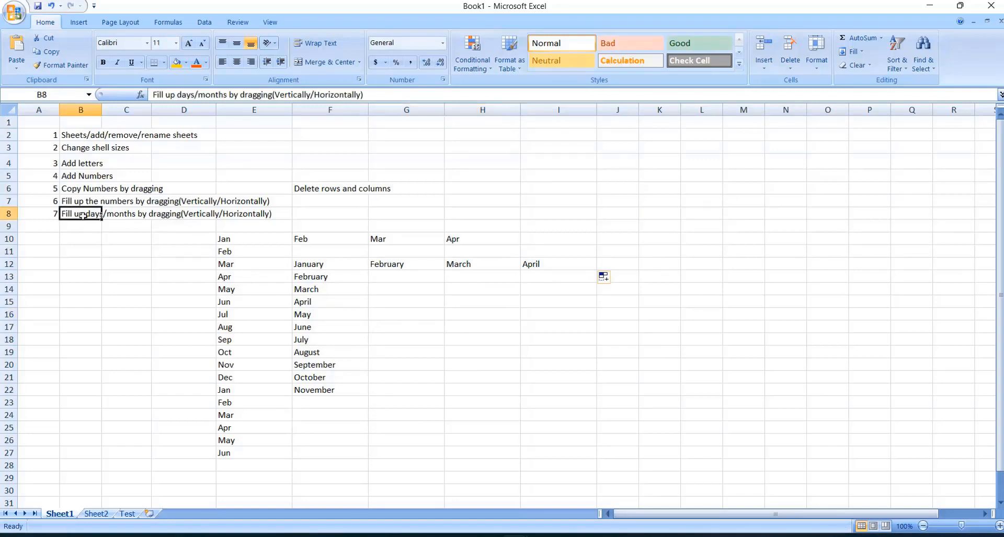
Clear all the month entries from the range D10:K27.
{"action": "left_click_drag", "start_coordinate": [212, 236], "coordinate": [654, 459]}
{"action": "key", "text": "Delete"}
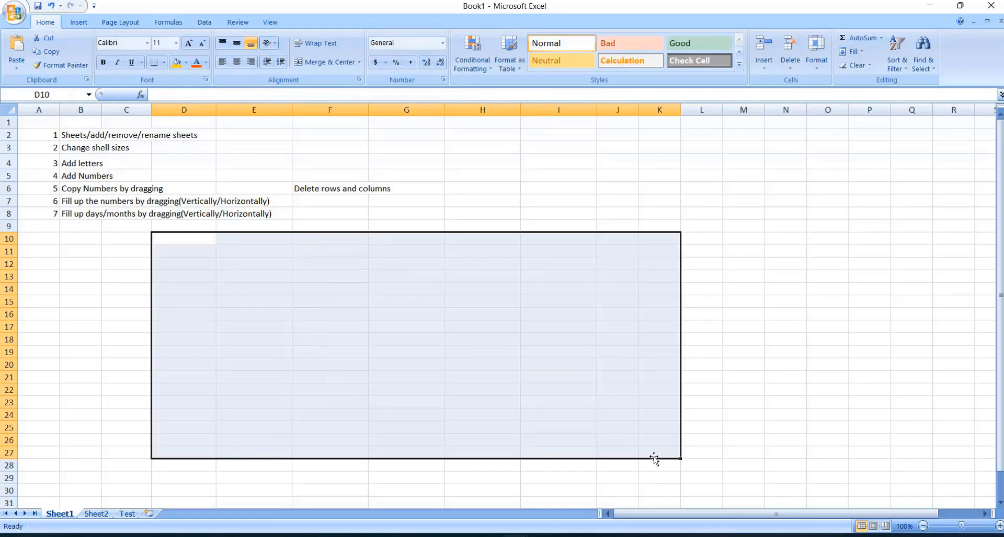
{"action": "left_click", "coordinate": [482, 417]}
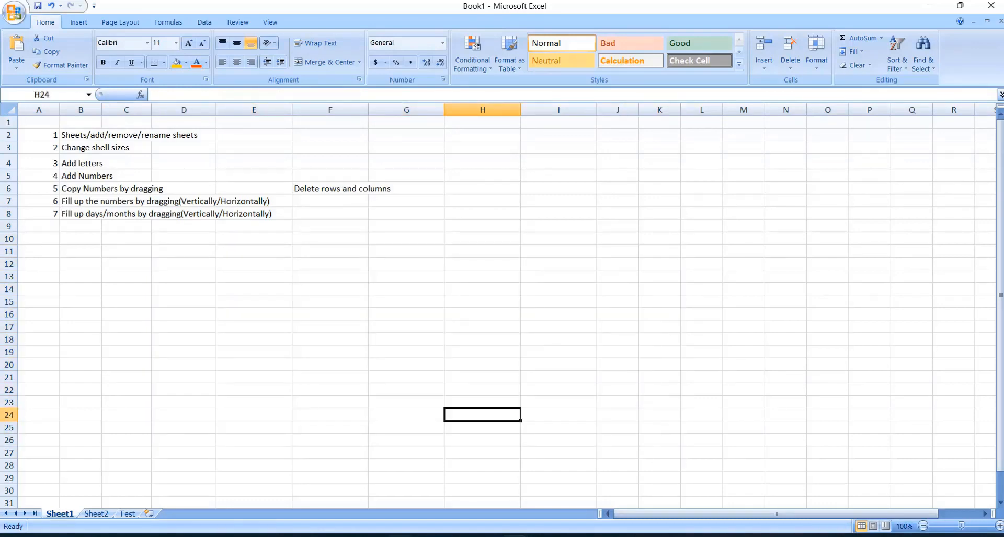
Switch to the Word outline and copy the topic "Make the text bold, italic, underline".
{"action": "left_click", "coordinate": [405, 533]}
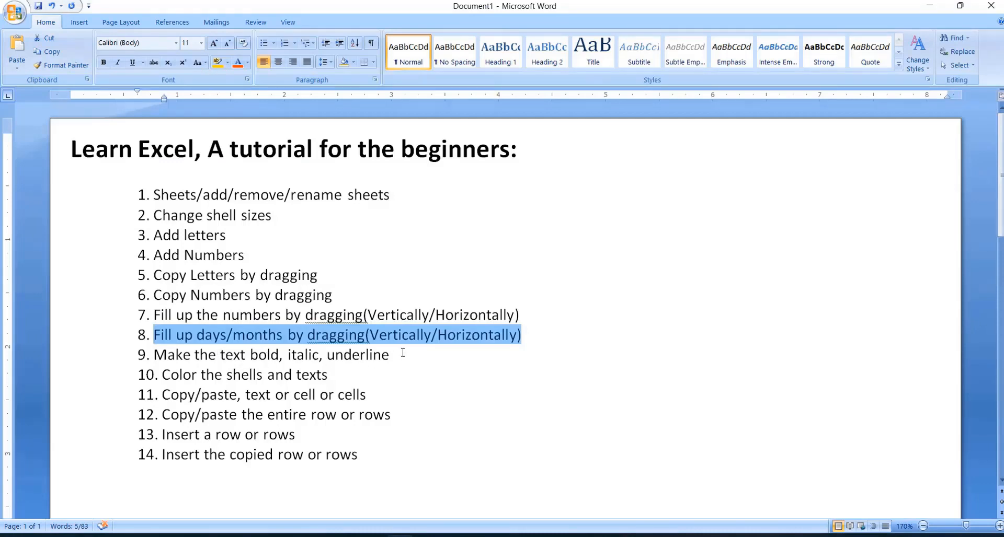
{"action": "left_click_drag", "start_coordinate": [403, 353], "coordinate": [165, 356]}
{"action": "key", "text": "ctrl+c"}
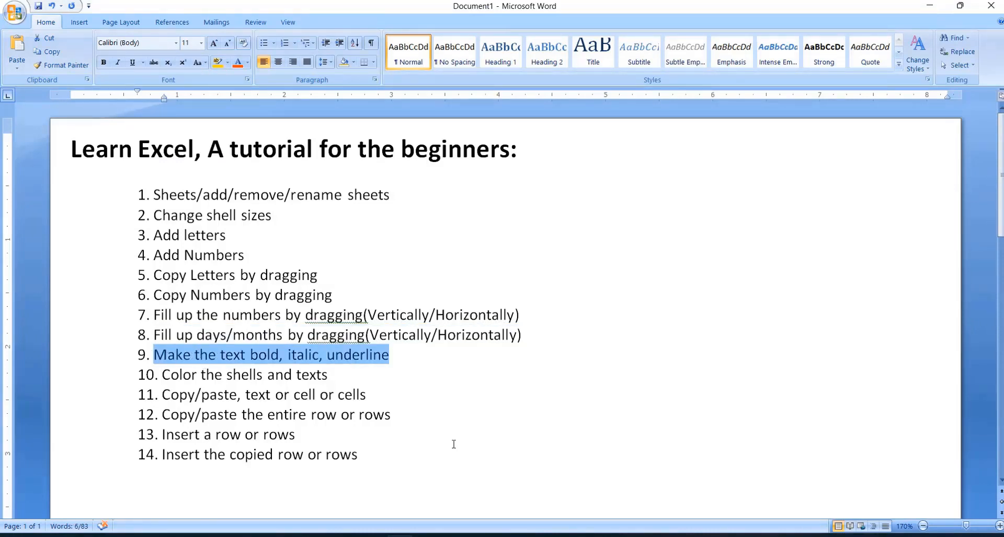
Switch back to the Excel workbook, paste the copied topic into B9 and number it 8 in A9.
{"action": "left_click", "coordinate": [580, 483]}
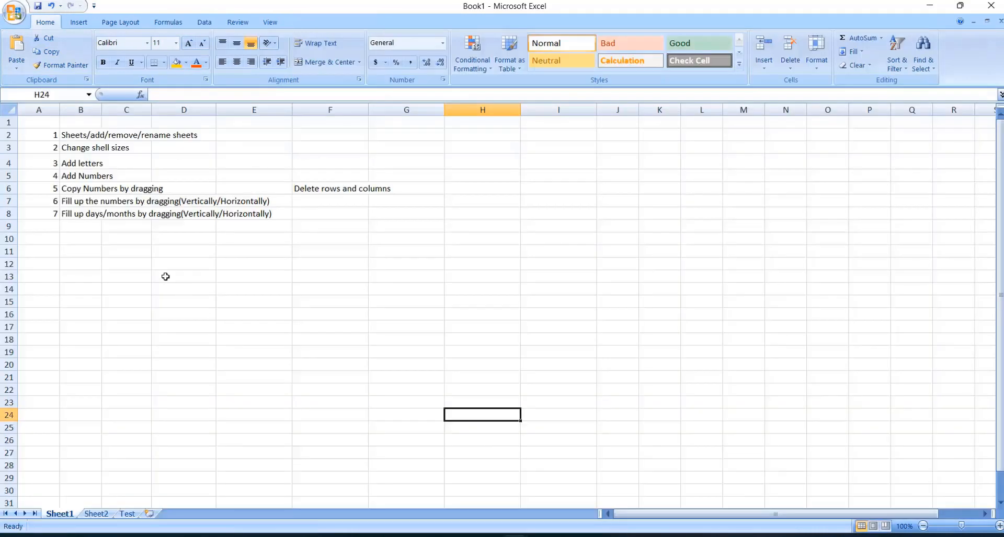
{"action": "left_click", "coordinate": [75, 228]}
{"action": "key", "text": "ctrl+v"}
{"action": "left_click", "coordinate": [52, 229]}
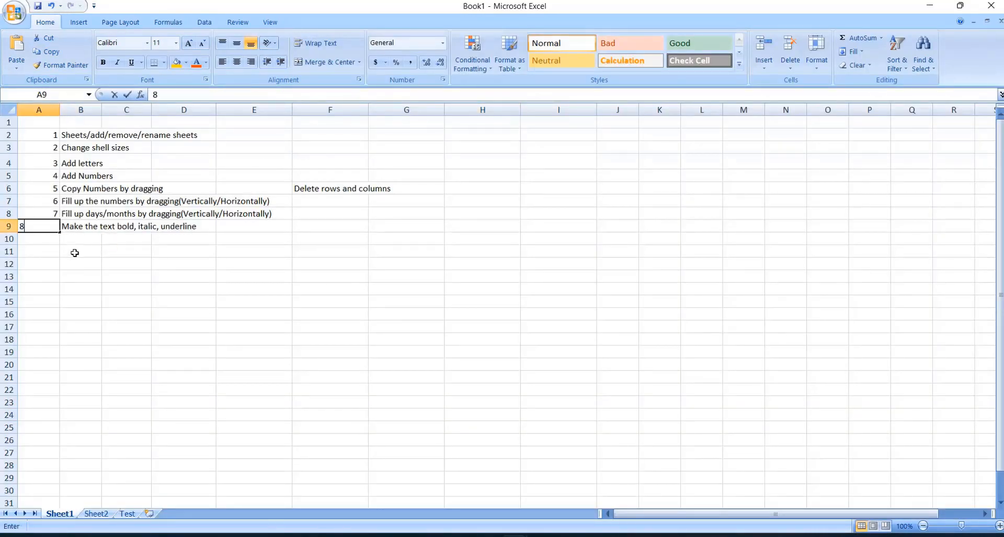
{"action": "type", "text": "8"}
{"action": "left_click", "coordinate": [109, 298]}
Enter the sentence "This is a beautiful world." in cell E12.
{"action": "left_click", "coordinate": [264, 268]}
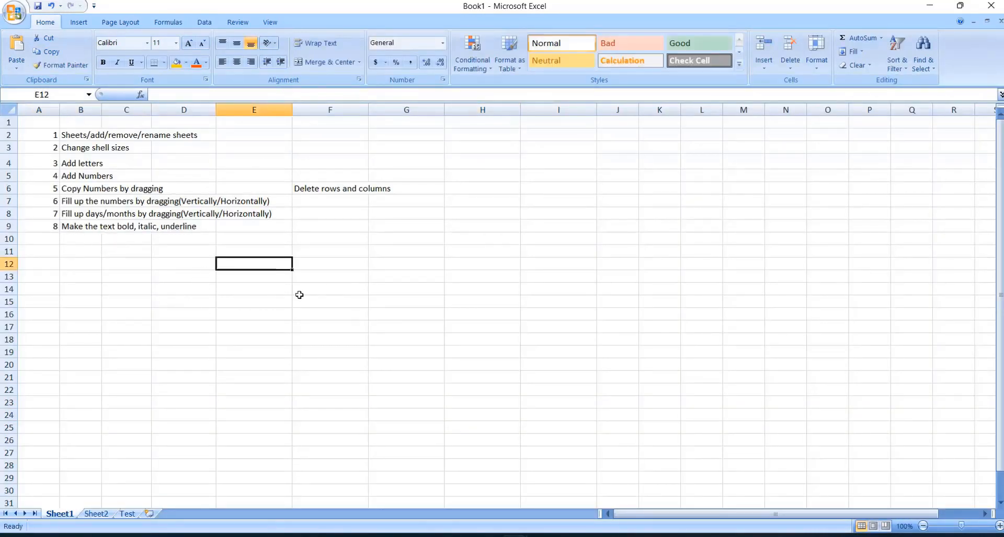
{"action": "type", "text": "Th"}
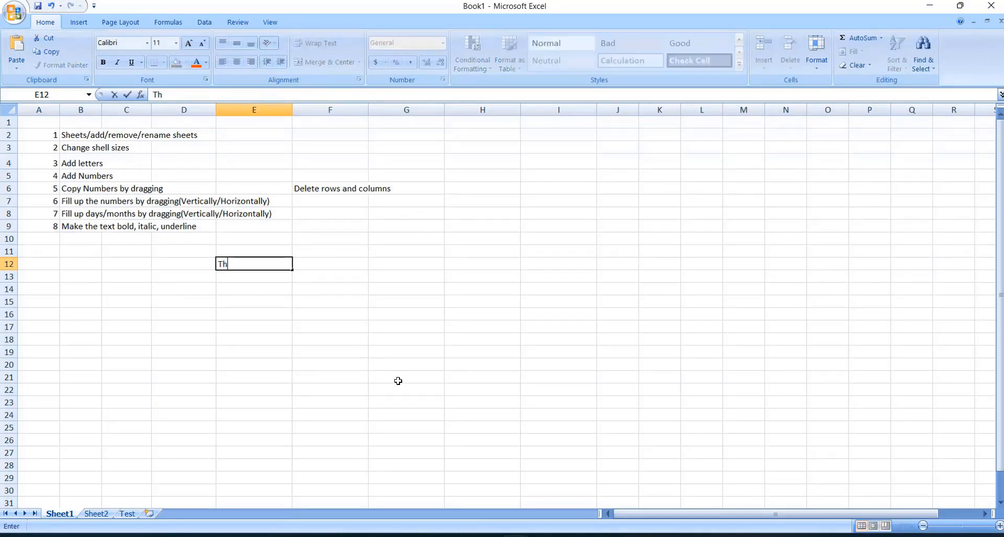
{"action": "type", "text": "is is a beautiful worl"}
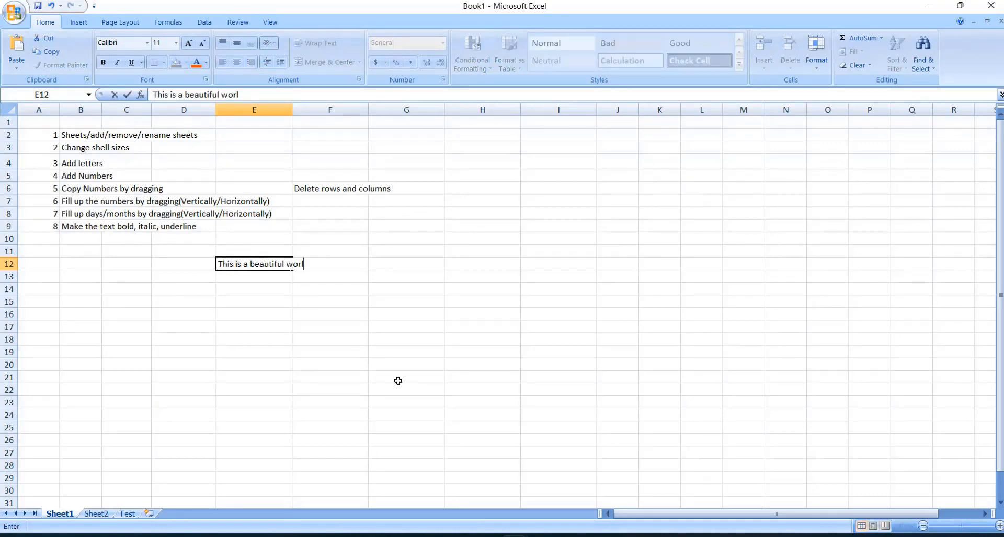
{"action": "type", "text": "d."}
{"action": "left_click", "coordinate": [304, 325]}
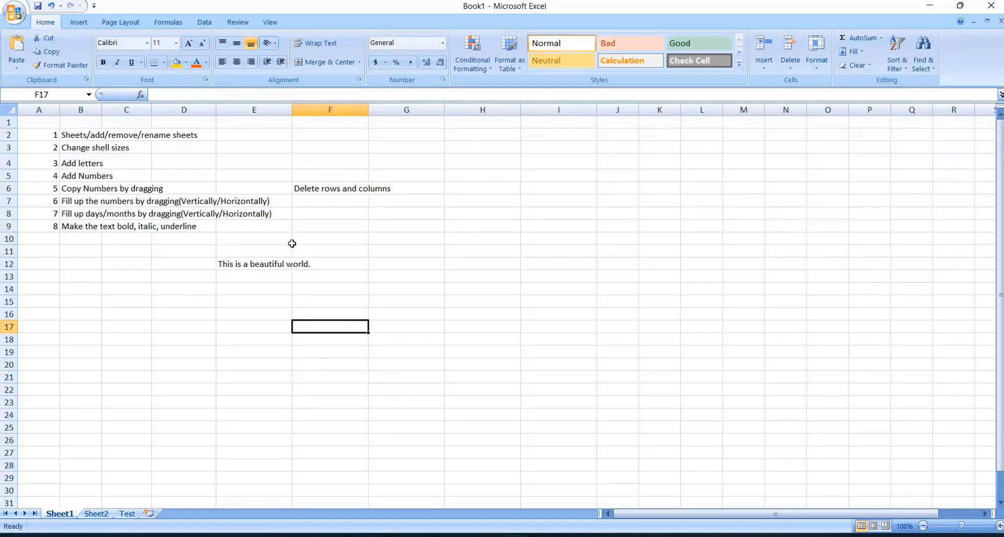
Make the sentence in E12 bold, then remove the bold formatting.
{"action": "left_click", "coordinate": [260, 266]}
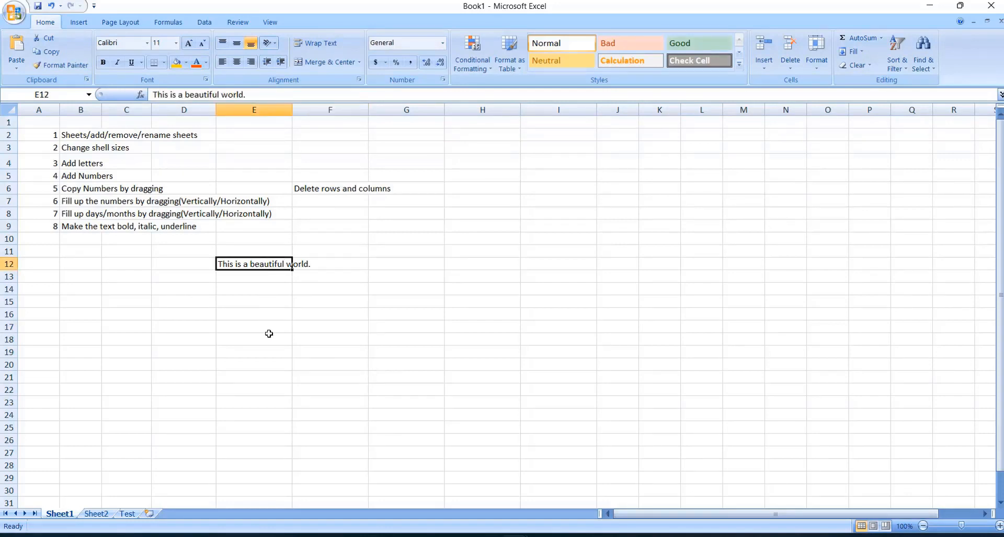
{"action": "left_click", "coordinate": [104, 63]}
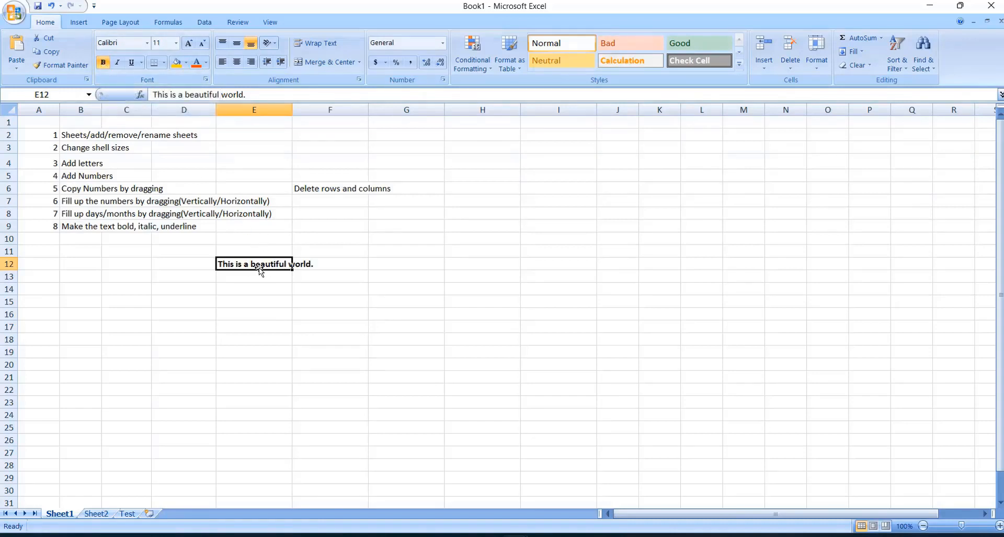
{"action": "left_click", "coordinate": [103, 64]}
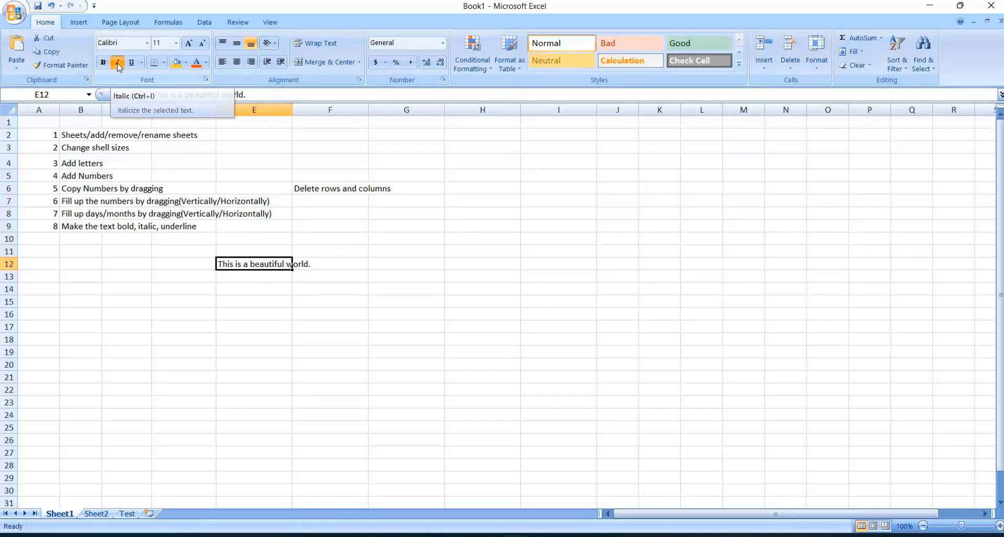
Italicize the sentence in E12, then turn the italic formatting off again.
{"action": "left_click", "coordinate": [117, 65]}
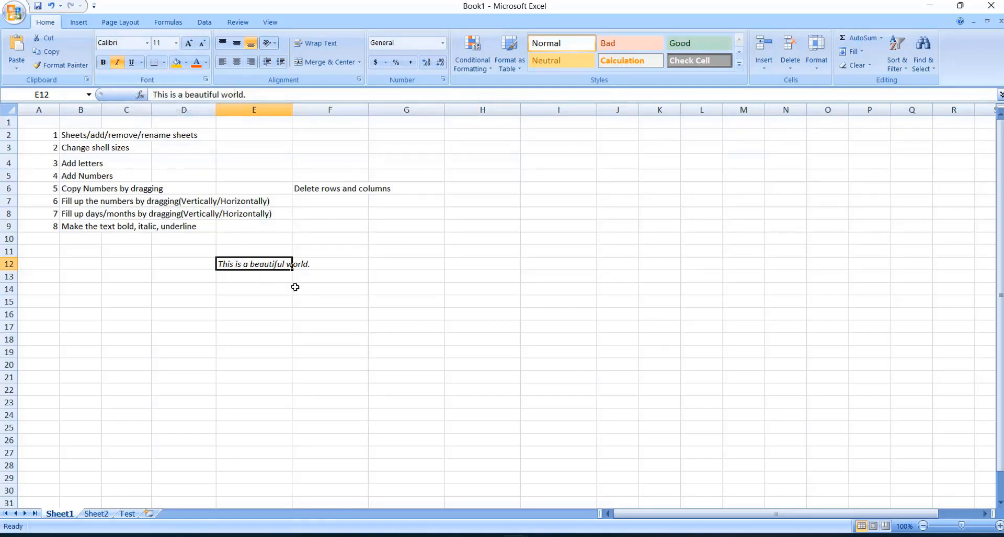
{"action": "left_click", "coordinate": [287, 313]}
{"action": "left_click", "coordinate": [264, 265]}
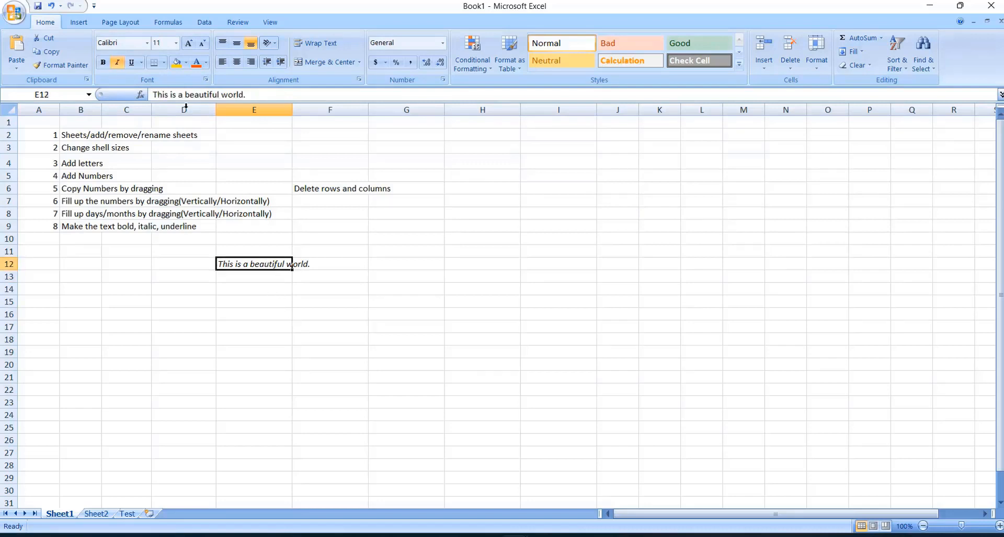
{"action": "left_click", "coordinate": [119, 66]}
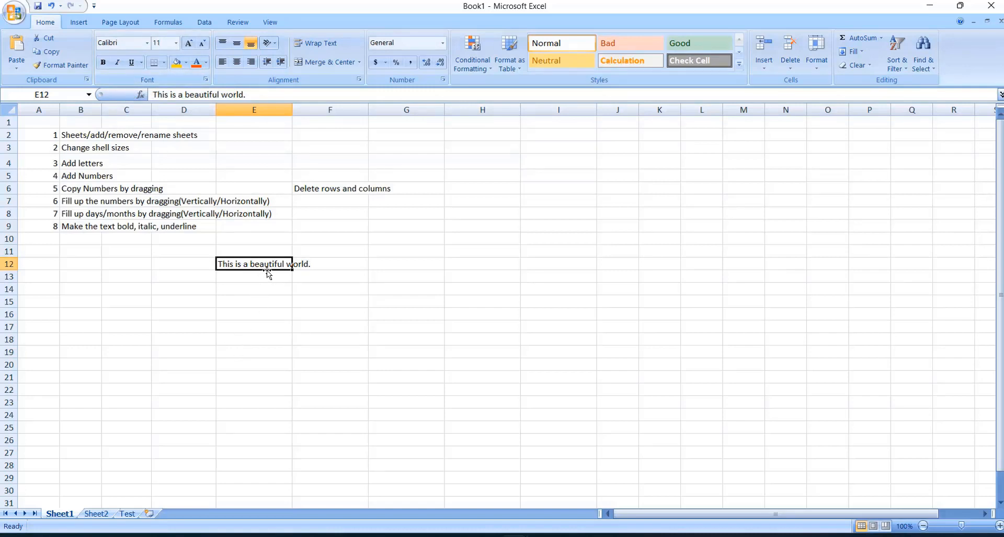
Underline the sentence in E12, then remove the underline.
{"action": "left_click", "coordinate": [131, 63]}
{"action": "left_click", "coordinate": [284, 300]}
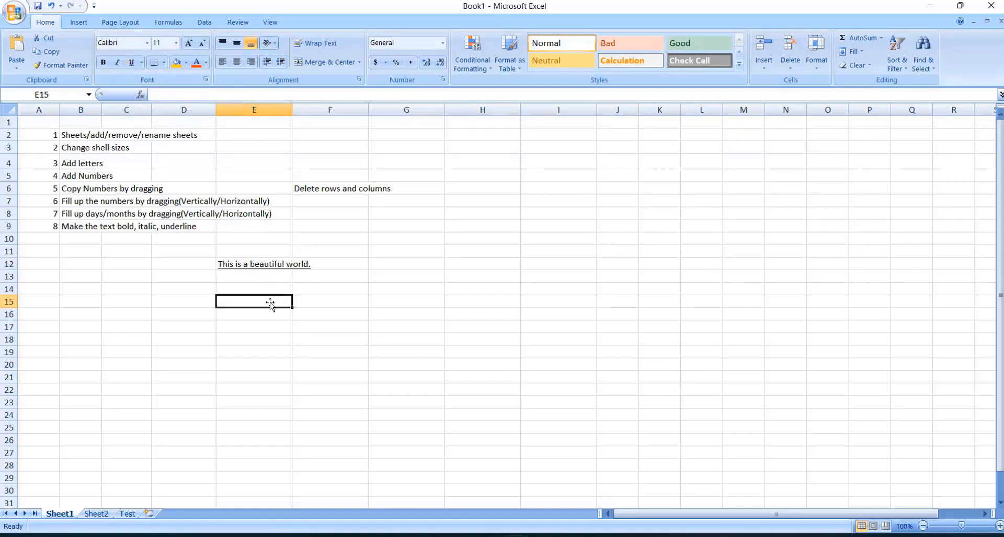
{"action": "left_click", "coordinate": [256, 266]}
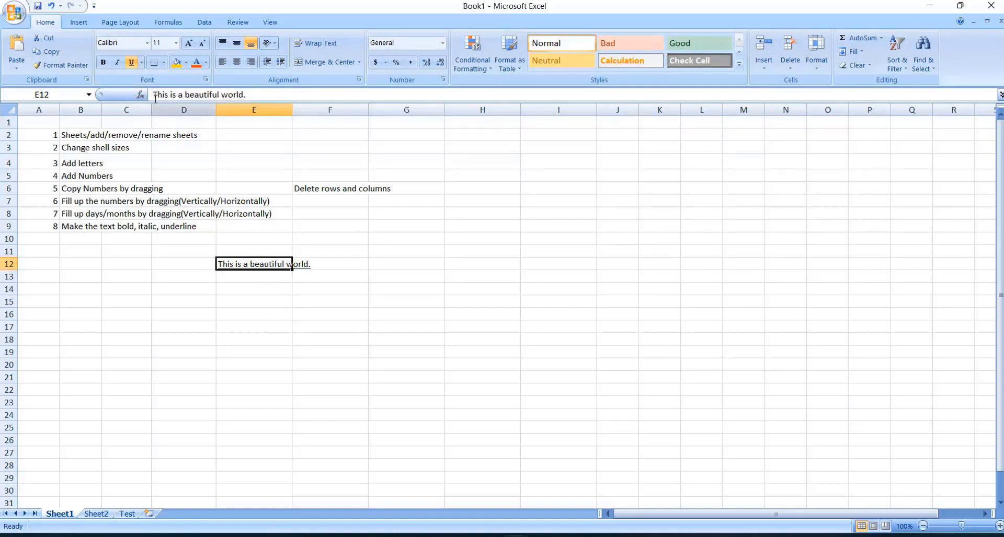
{"action": "left_click", "coordinate": [130, 63]}
{"action": "left_click", "coordinate": [274, 292]}
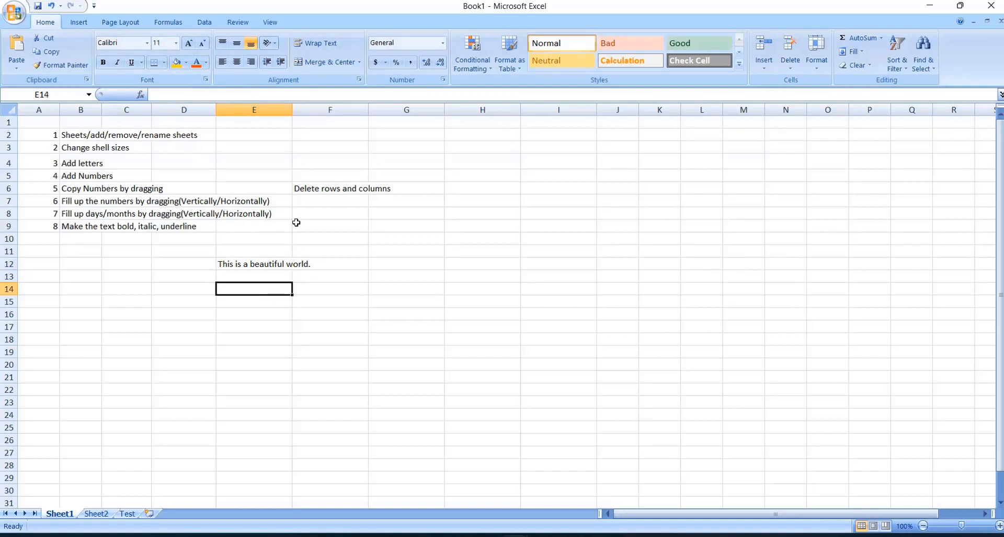
Widen column E so that the whole sentence in E12 fits inside its cell.
{"action": "left_click_drag", "start_coordinate": [287, 107], "coordinate": [344, 108]}
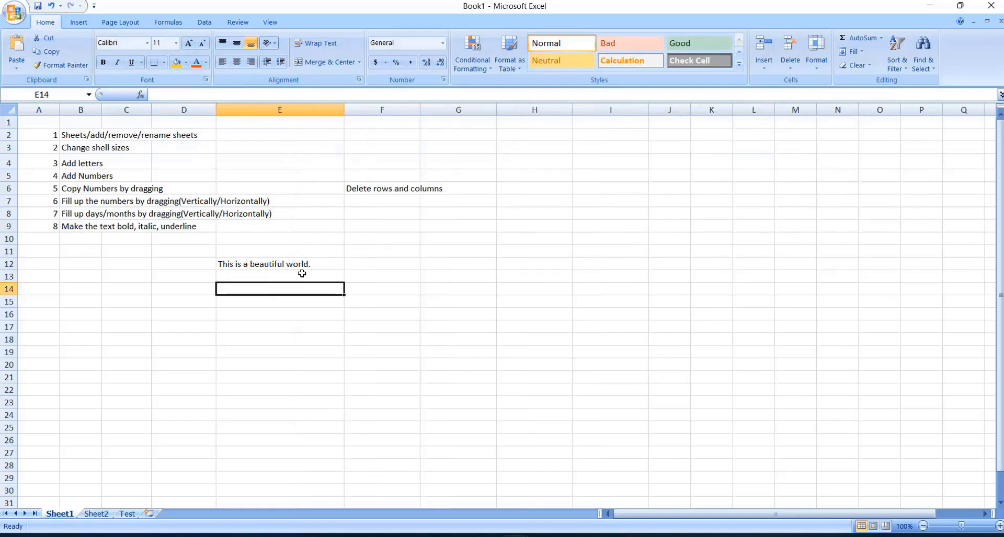
{"action": "left_click", "coordinate": [321, 266]}
{"action": "double_click", "coordinate": [321, 266]}
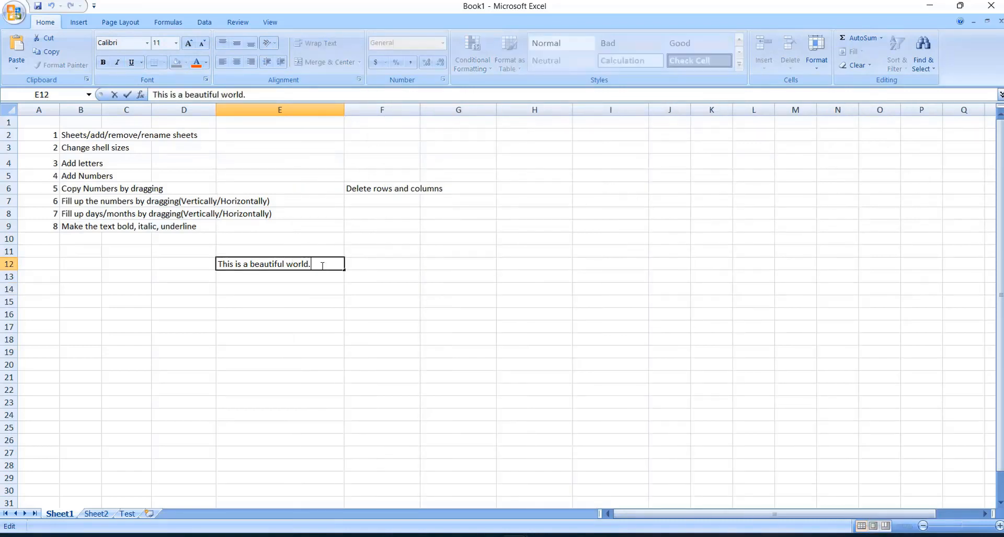
{"action": "left_click", "coordinate": [292, 332]}
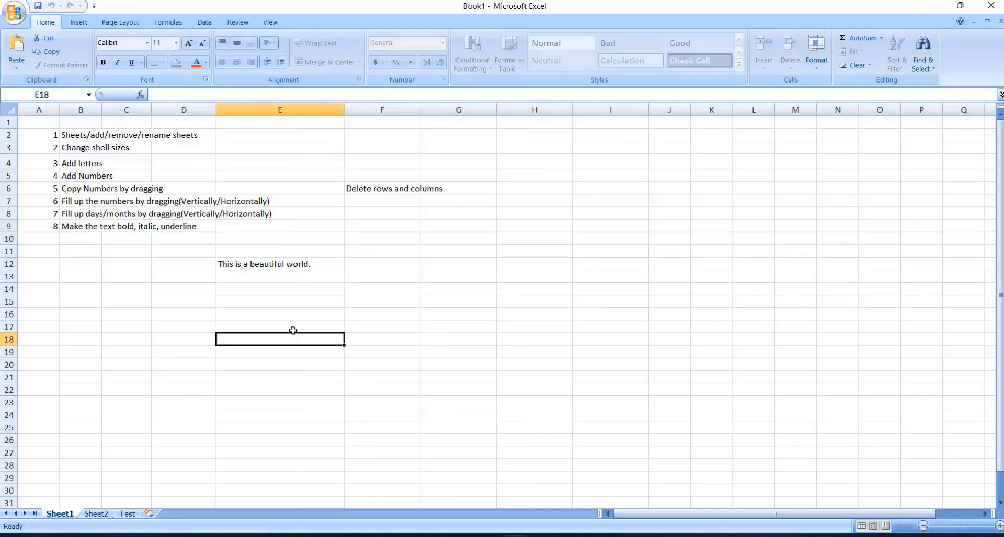
Add a line break after the sentence in E12 and enter "This is a new line." in the same cell.
{"action": "left_click", "coordinate": [317, 264]}
{"action": "double_click", "coordinate": [317, 264]}
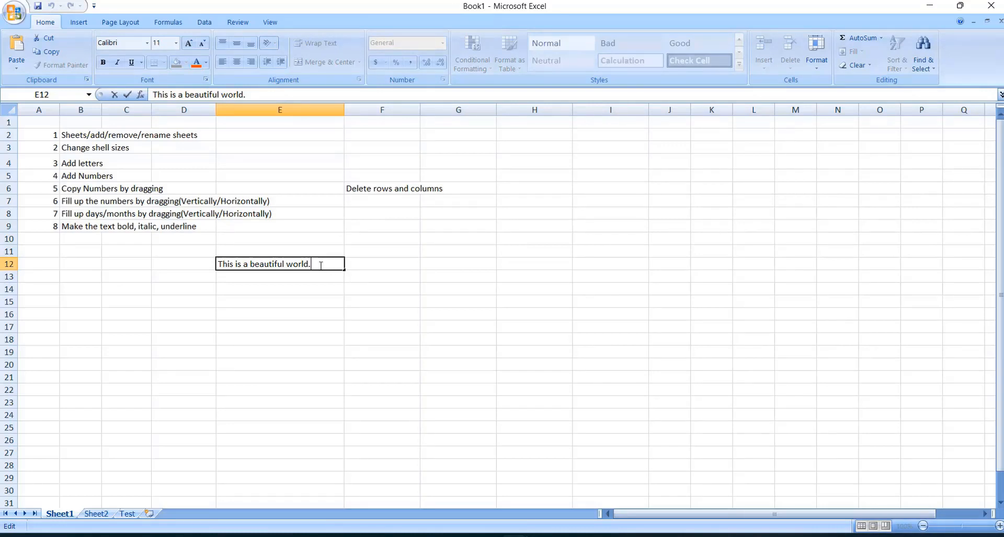
{"action": "key", "text": "alt+Return"}
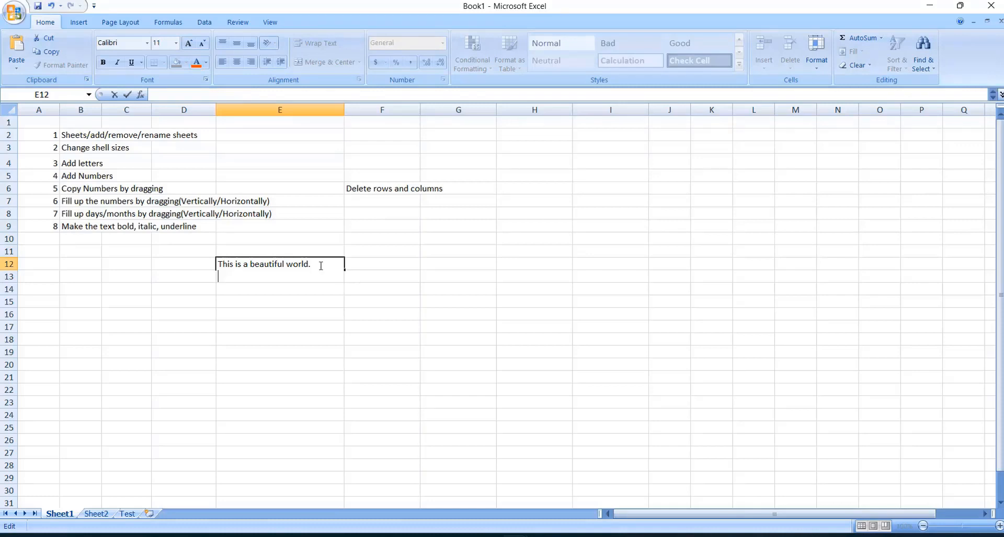
{"action": "type", "text": "This is a new line."}
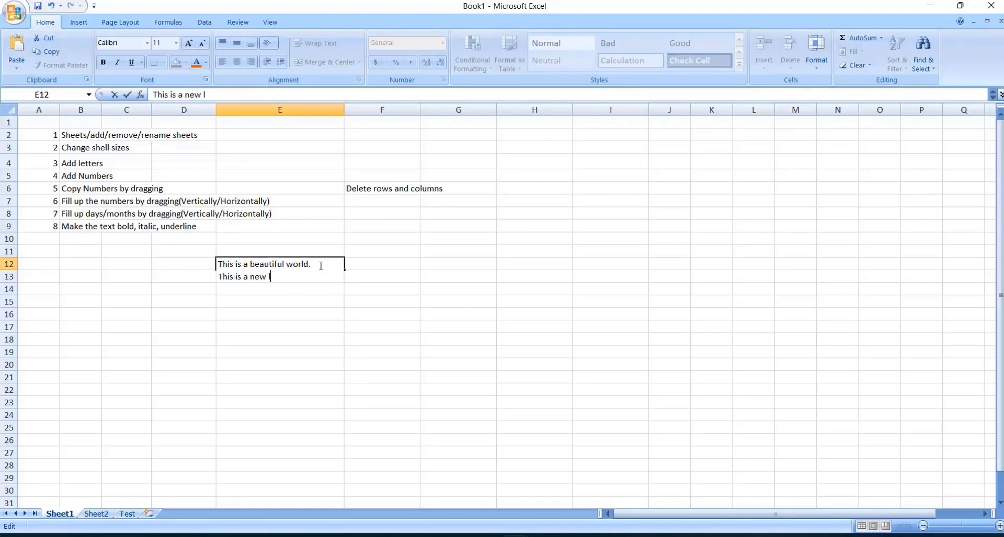
{"action": "left_click", "coordinate": [339, 362]}
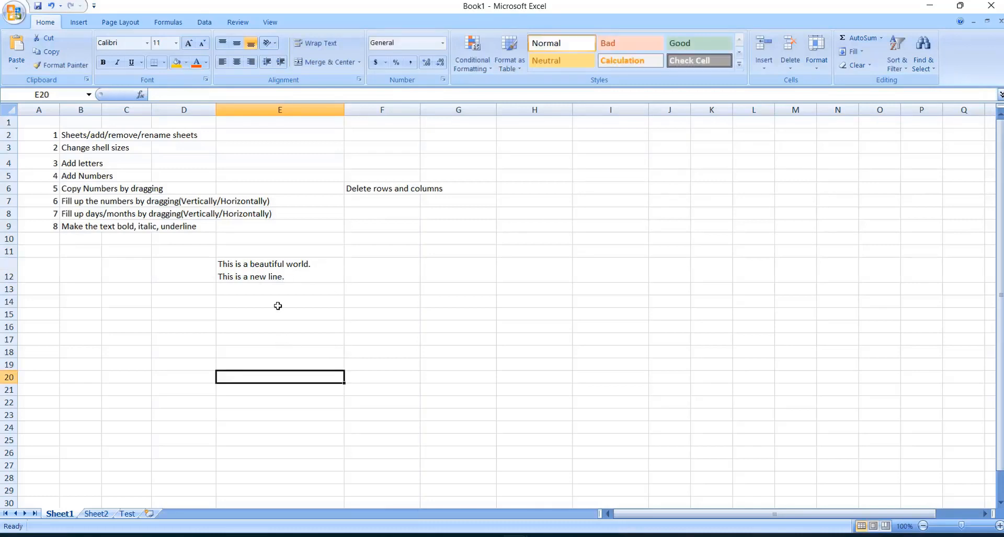
Make the word "beautiful" in cell E12 bold.
{"action": "double_click", "coordinate": [260, 265]}
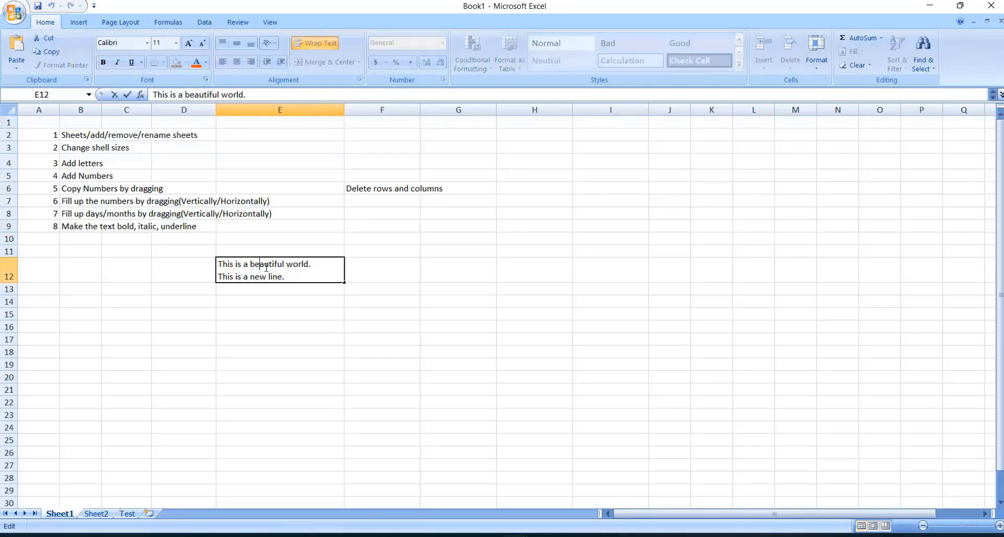
{"action": "left_click_drag", "start_coordinate": [287, 264], "coordinate": [249, 260]}
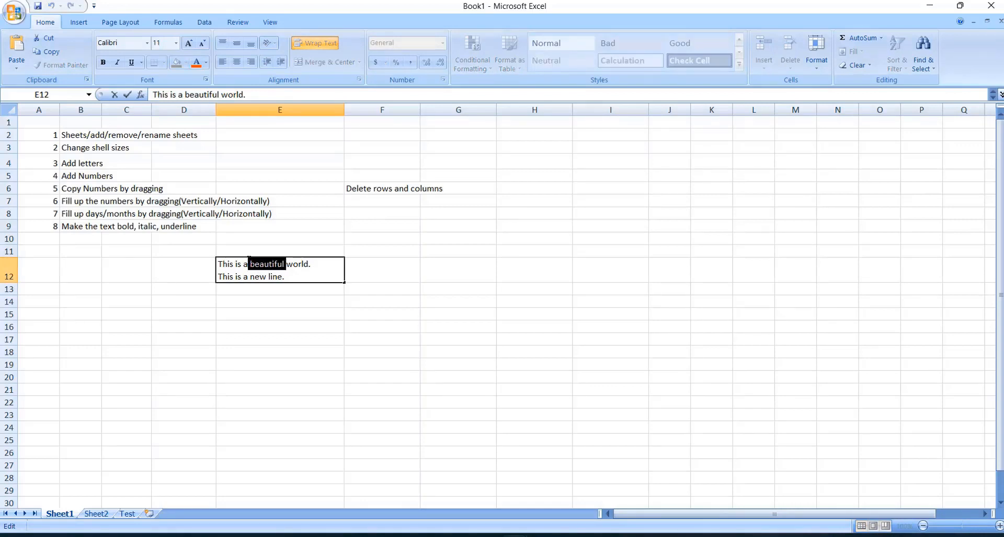
{"action": "left_click", "coordinate": [103, 62]}
{"action": "left_click", "coordinate": [320, 268]}
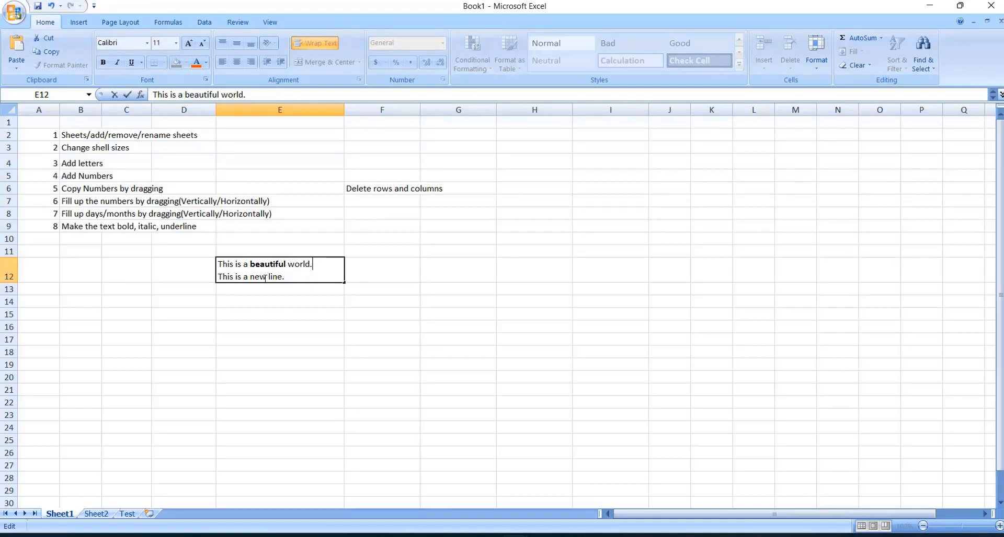
Italicize "This is a new" in the second line of cell E12.
{"action": "left_click_drag", "start_coordinate": [265, 278], "coordinate": [217, 277]}
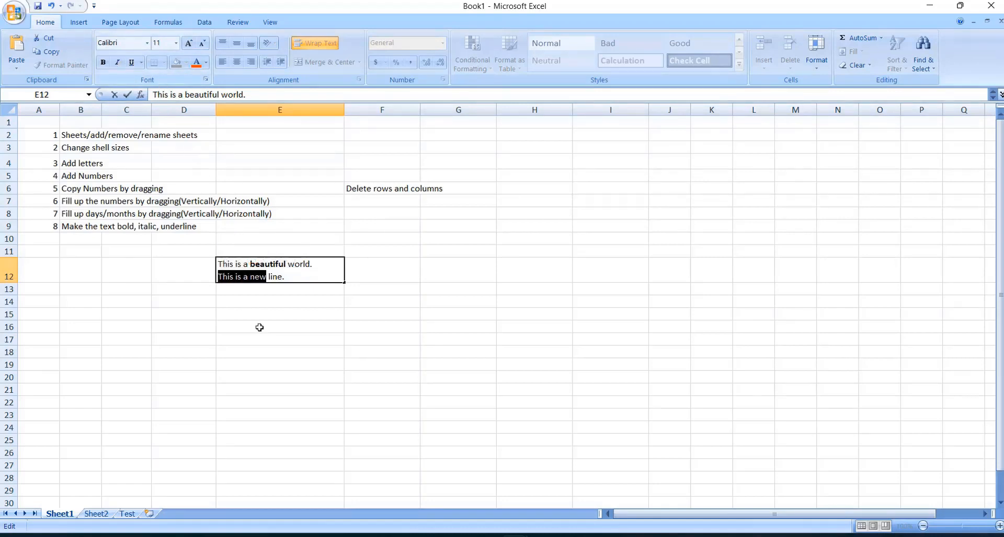
{"action": "left_click", "coordinate": [117, 63]}
{"action": "left_click", "coordinate": [300, 277]}
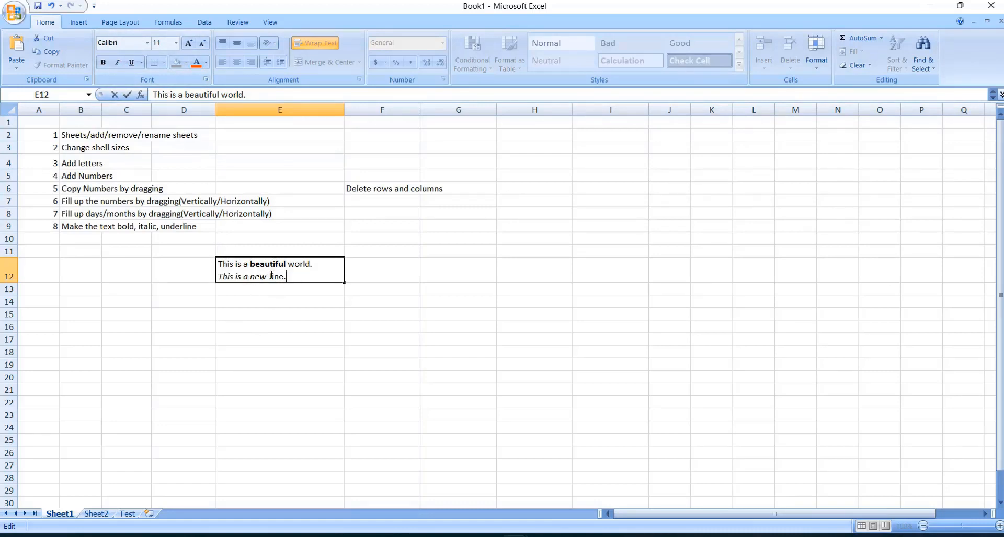
Underline the whole first line, "This is a beautiful world.", in cell E12.
{"action": "left_click_drag", "start_coordinate": [292, 276], "coordinate": [217, 277]}
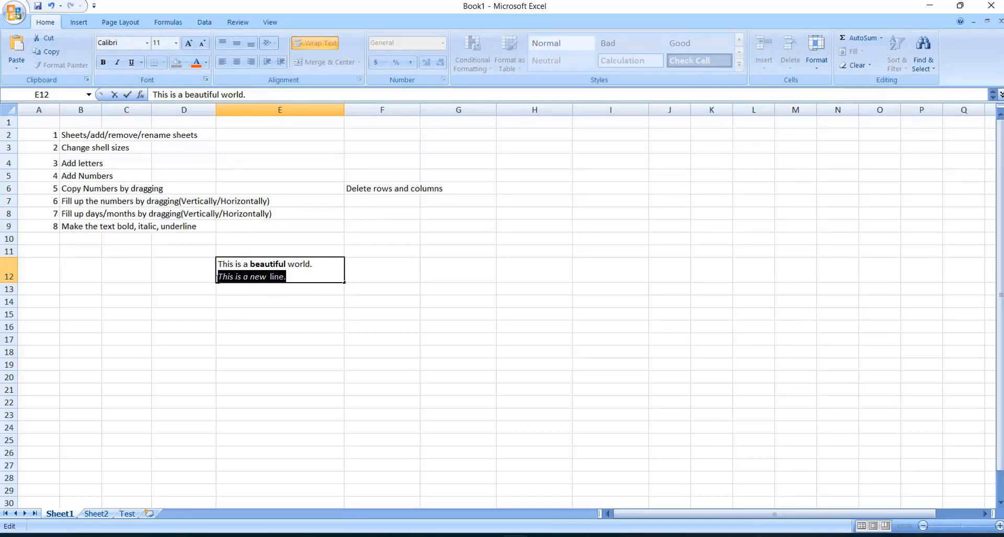
{"action": "left_click", "coordinate": [323, 264]}
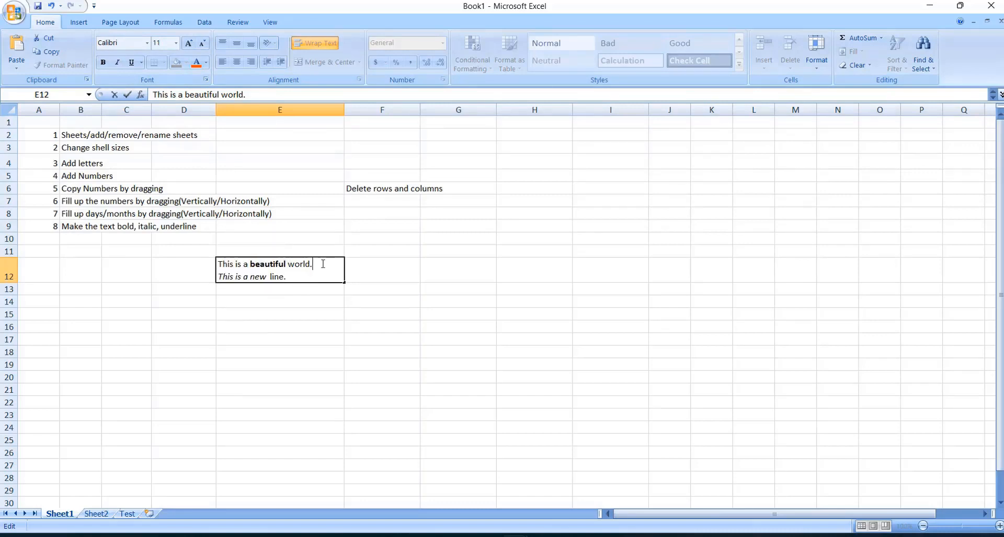
{"action": "left_click_drag", "start_coordinate": [323, 264], "coordinate": [217, 264]}
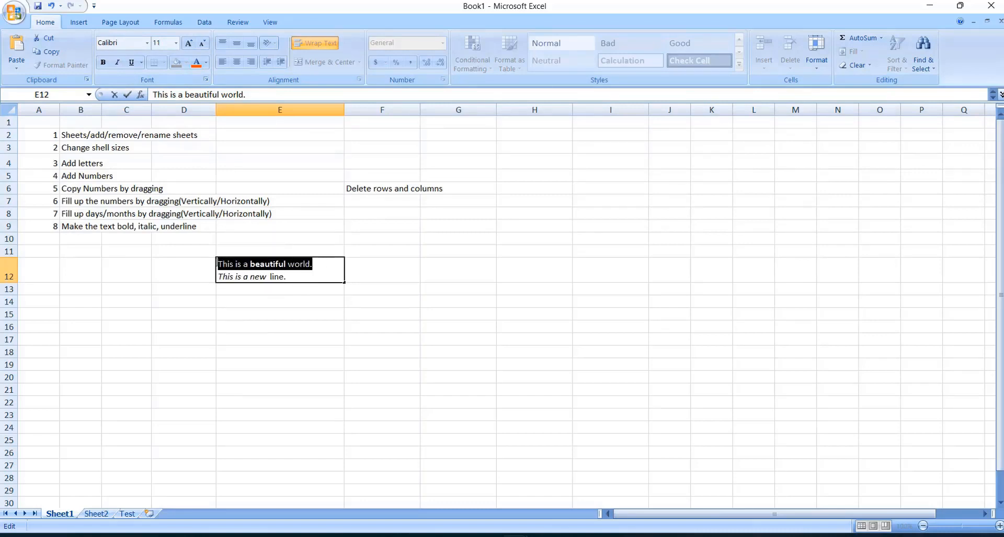
{"action": "left_click", "coordinate": [131, 64]}
{"action": "left_click", "coordinate": [386, 279]}
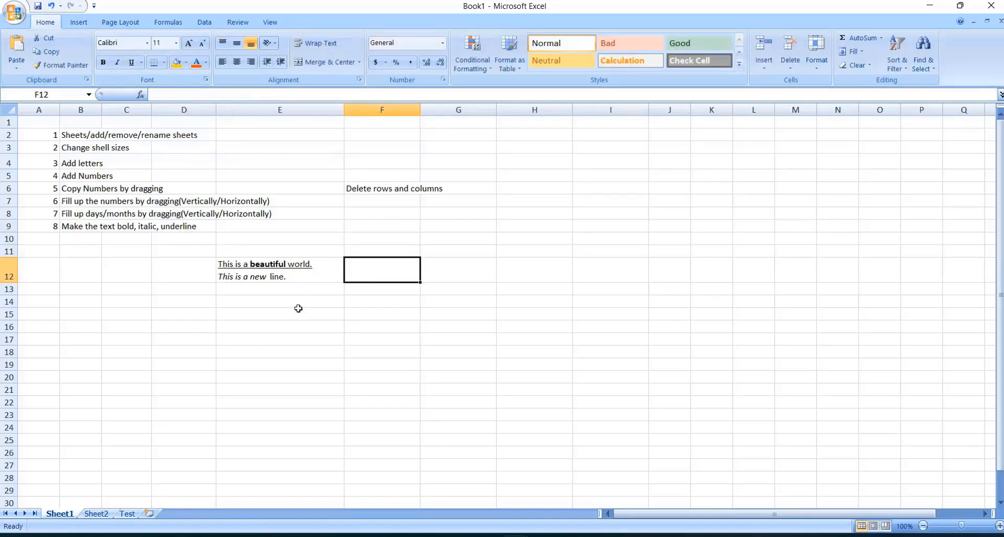
Delete the two-line sample text from cell E12.
{"action": "left_click", "coordinate": [77, 229]}
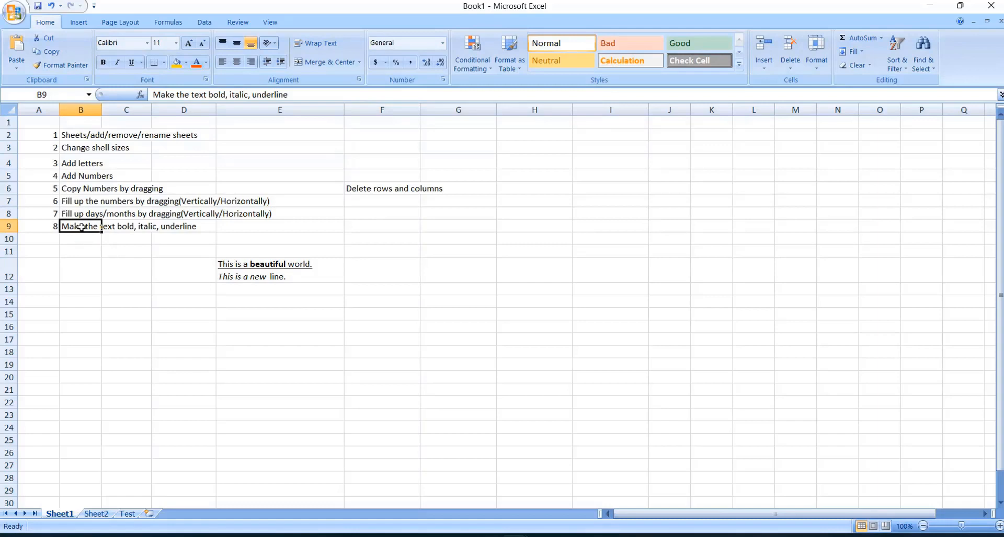
{"action": "left_click", "coordinate": [272, 318]}
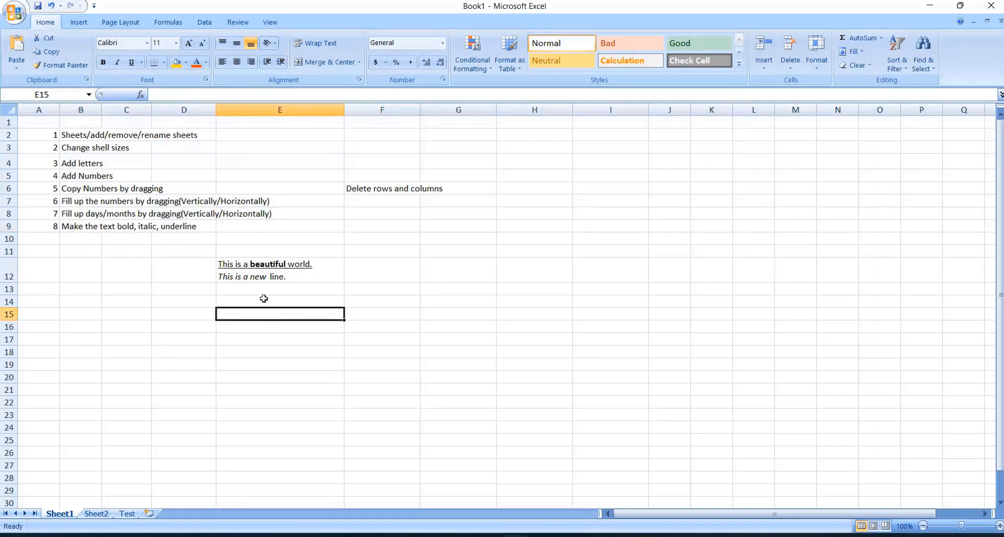
{"action": "left_click", "coordinate": [256, 276]}
{"action": "key", "text": "Delete"}
{"action": "left_click", "coordinate": [282, 328]}
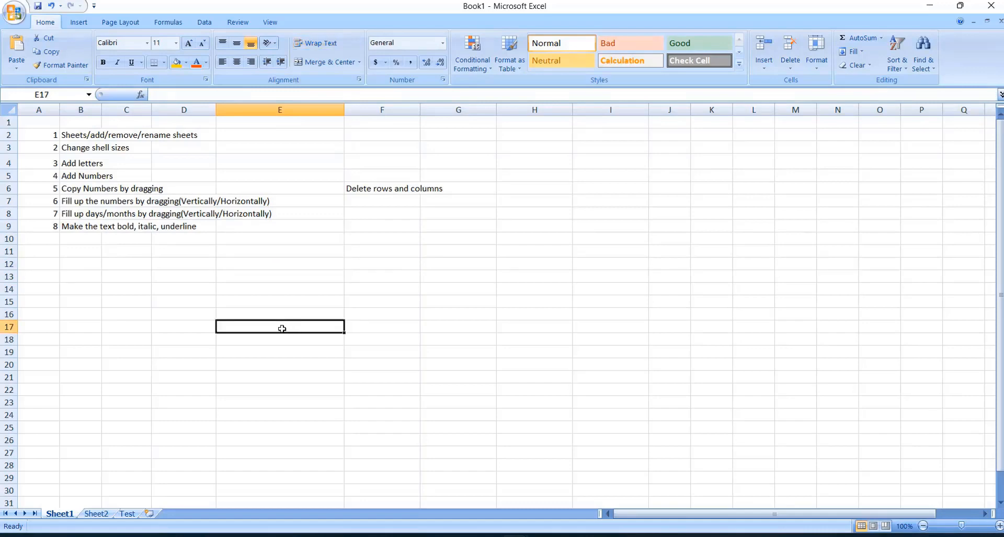
Copy "Color the shells and texts" from item 10 of the Word outline and paste it into cell B10 of the Book1 workbook in Excel.
{"action": "left_click", "coordinate": [399, 536]}
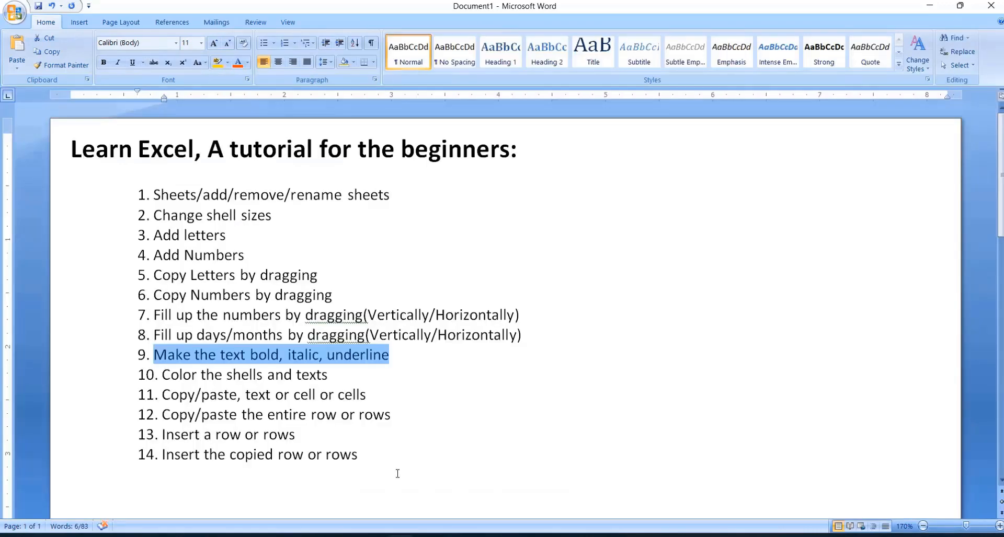
{"action": "left_click_drag", "start_coordinate": [338, 375], "coordinate": [168, 376]}
{"action": "key", "text": "ctrl+c"}
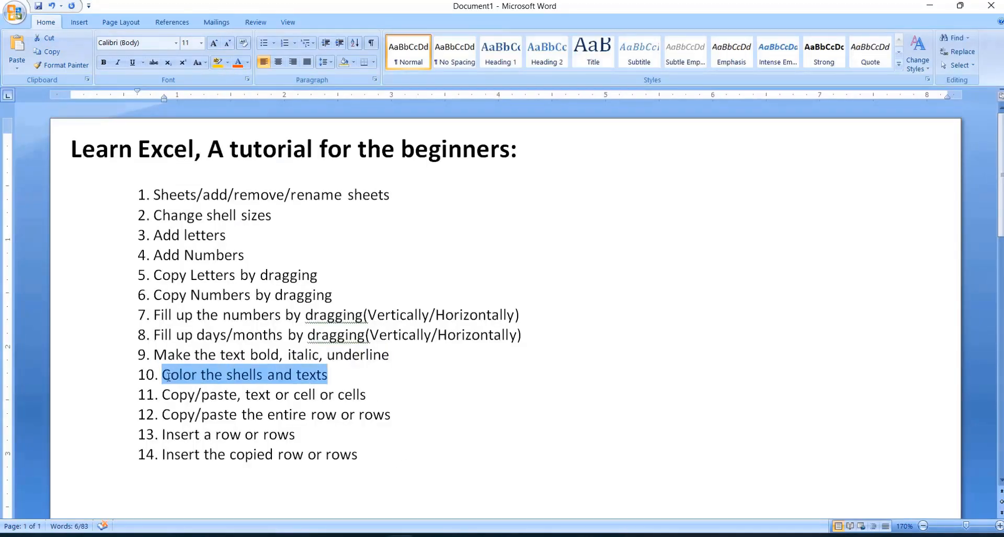
{"action": "mouse_move", "coordinate": [399, 536]}
{"action": "left_click", "coordinate": [591, 485]}
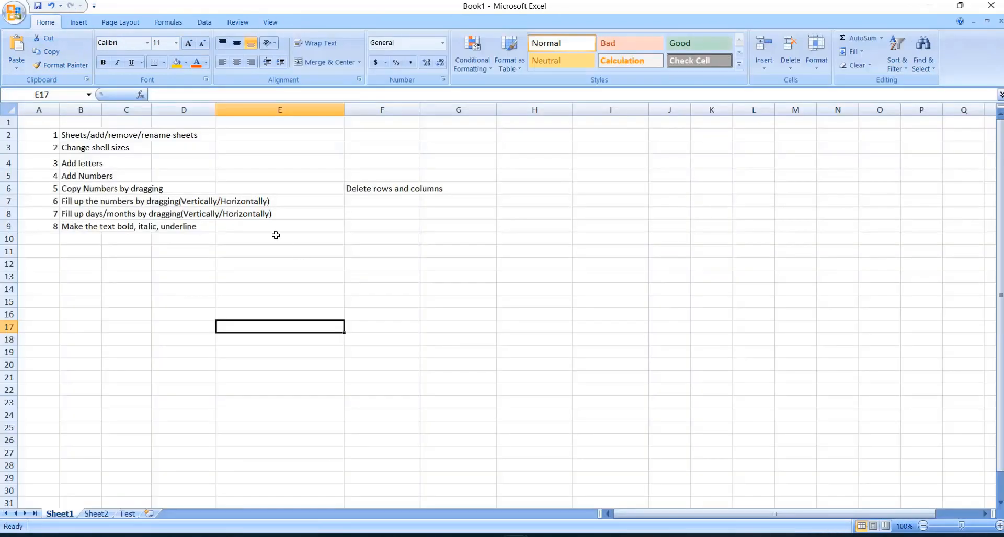
{"action": "key", "text": "ctrl+v"}
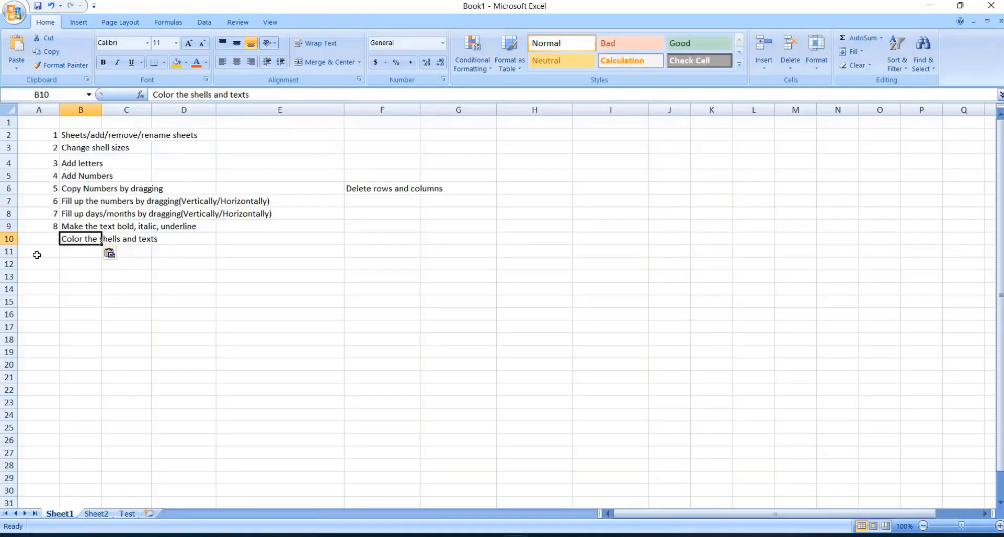
Number the new list entry by entering 9 in cell A10.
{"action": "left_click", "coordinate": [47, 237]}
{"action": "type", "text": "9"}
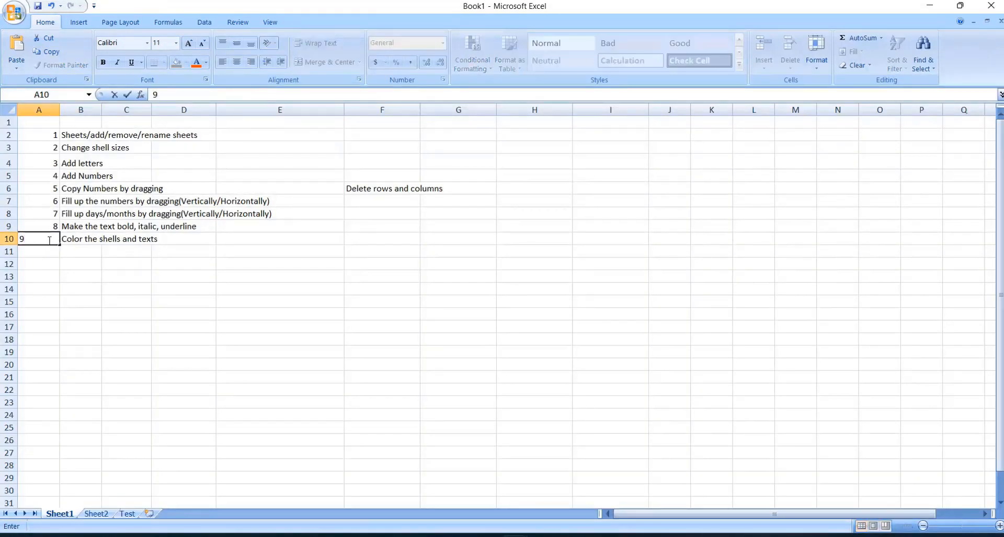
{"action": "left_click", "coordinate": [135, 300]}
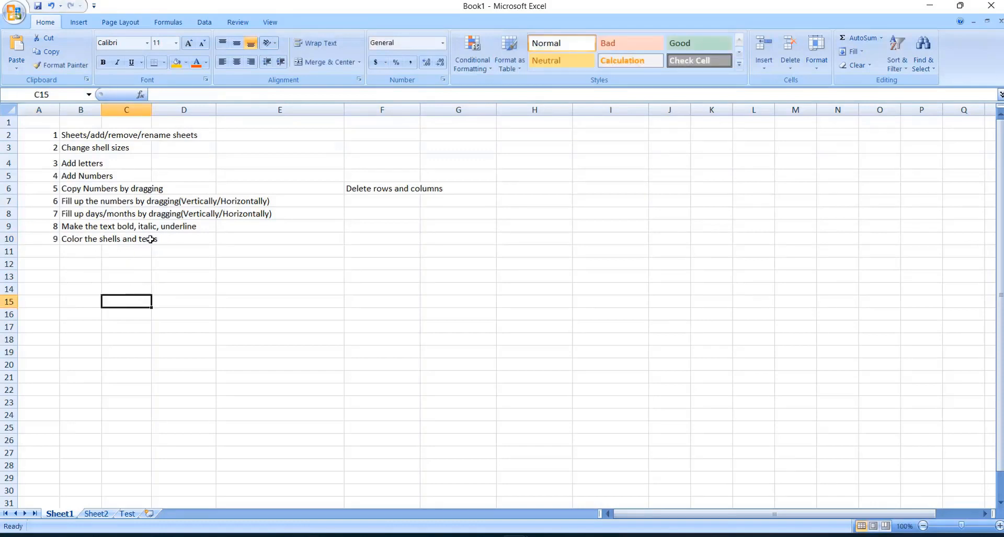
Fill cell F14 with the standard yellow color.
{"action": "left_click", "coordinate": [381, 288]}
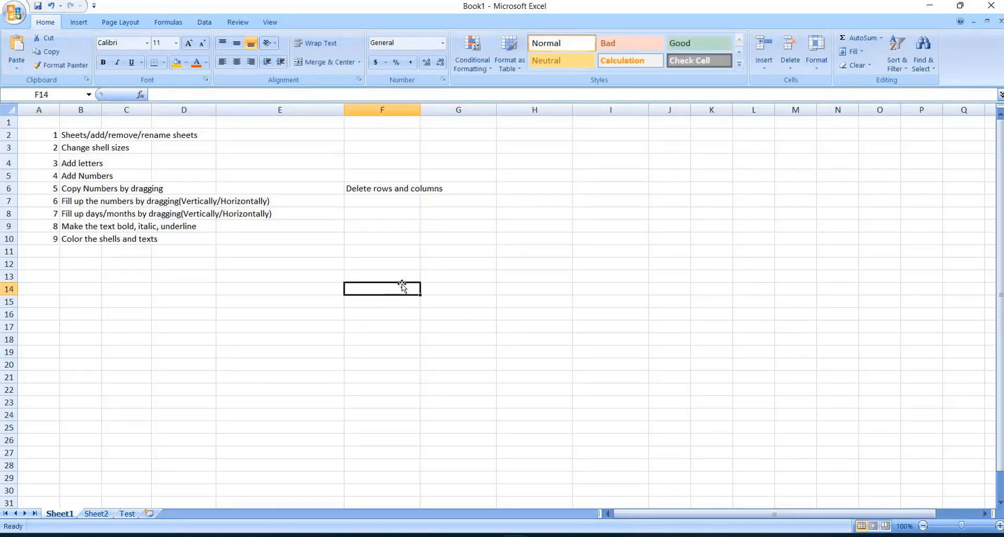
{"action": "left_click", "coordinate": [186, 63]}
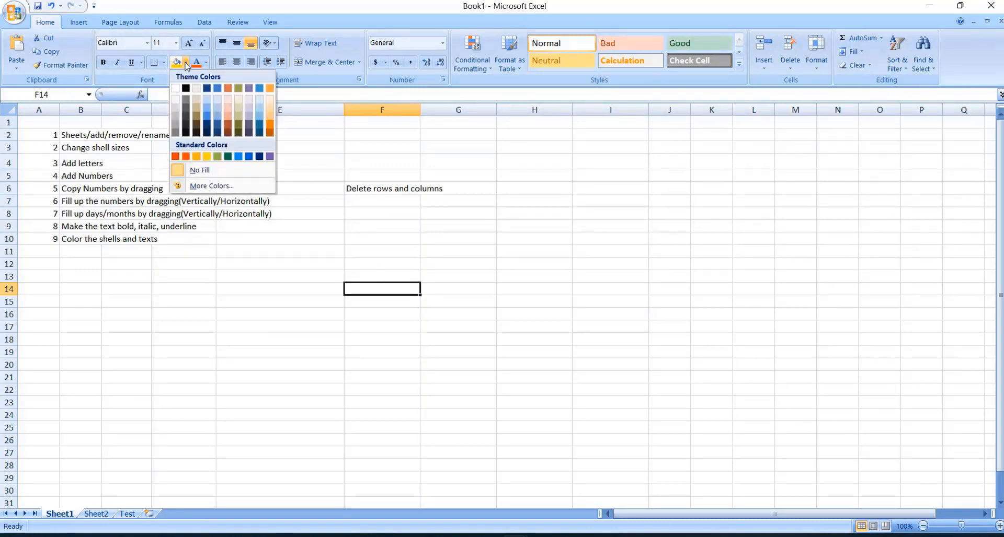
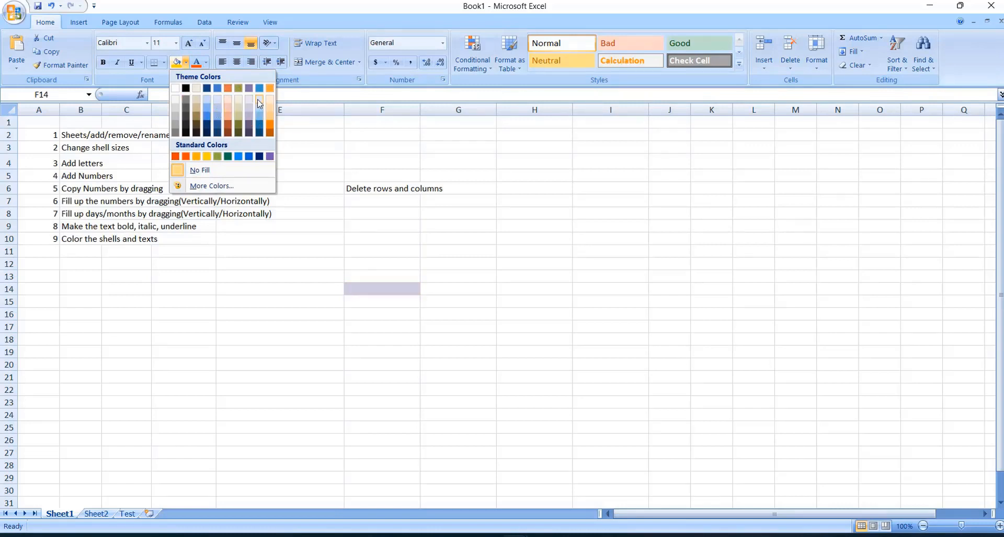
{"action": "left_click", "coordinate": [209, 157]}
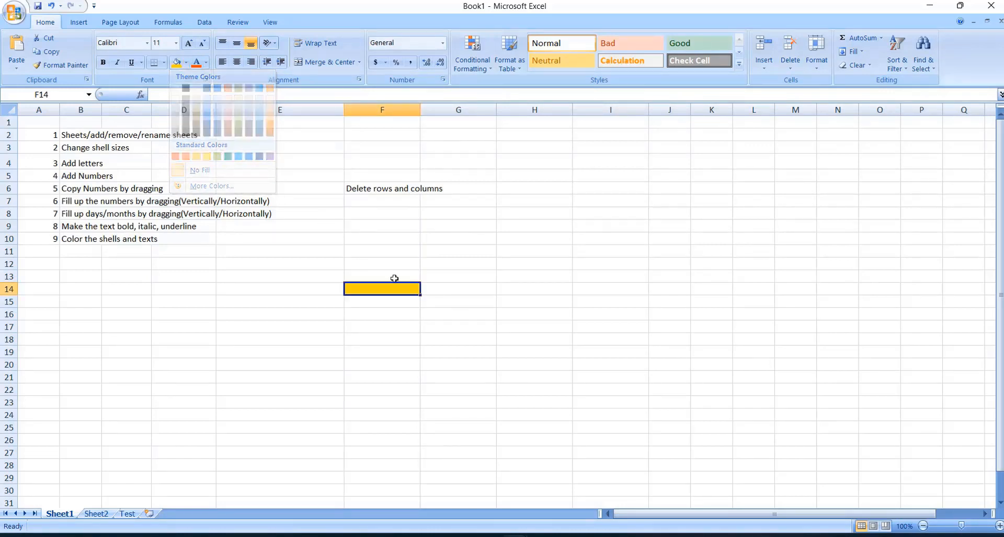
{"action": "left_click", "coordinate": [423, 355]}
{"action": "left_click", "coordinate": [373, 287]}
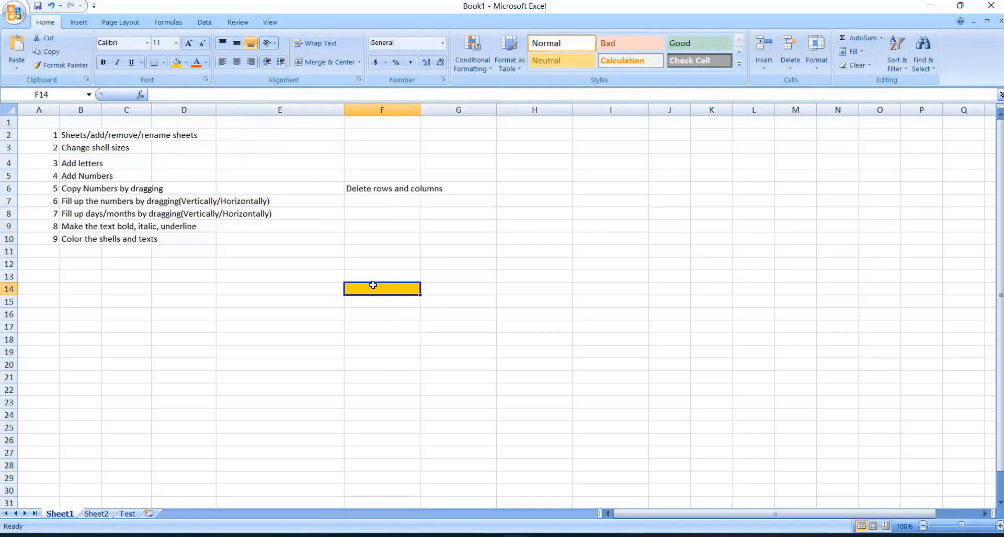
{"action": "left_click", "coordinate": [381, 338]}
{"action": "left_click", "coordinate": [371, 290]}
Fill the range H11:K24 with yellow and change that fill to light blue.
{"action": "left_click_drag", "start_coordinate": [503, 256], "coordinate": [704, 420]}
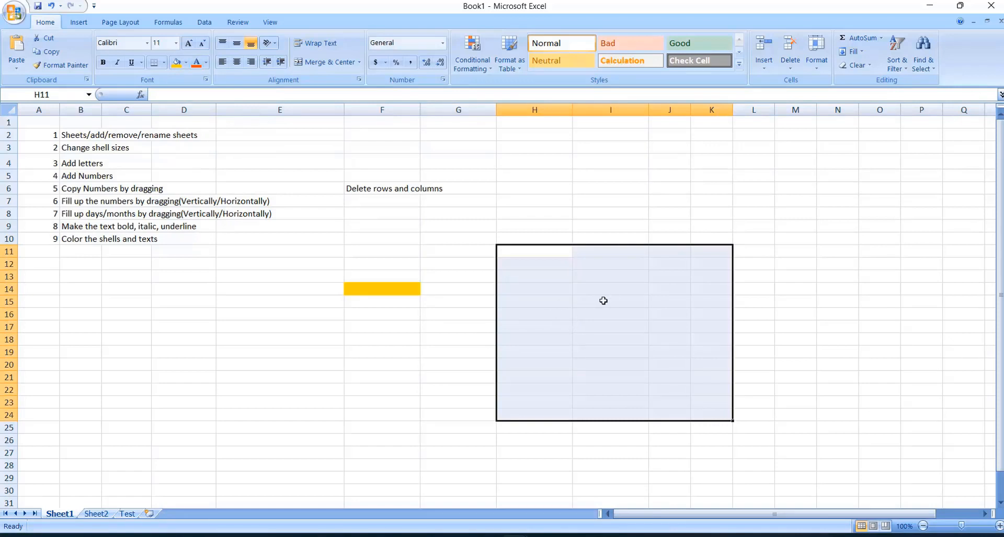
{"action": "left_click", "coordinate": [177, 63]}
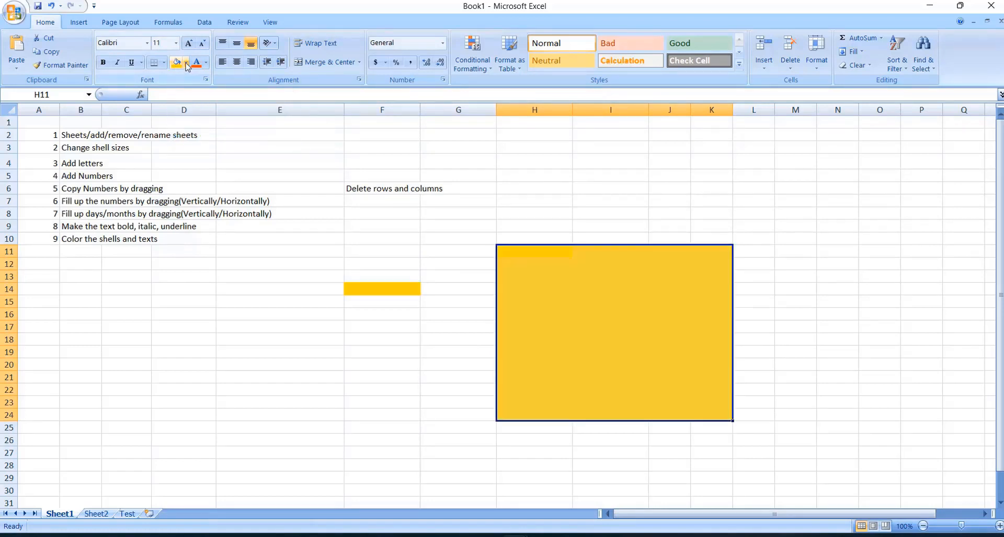
{"action": "left_click", "coordinate": [187, 63]}
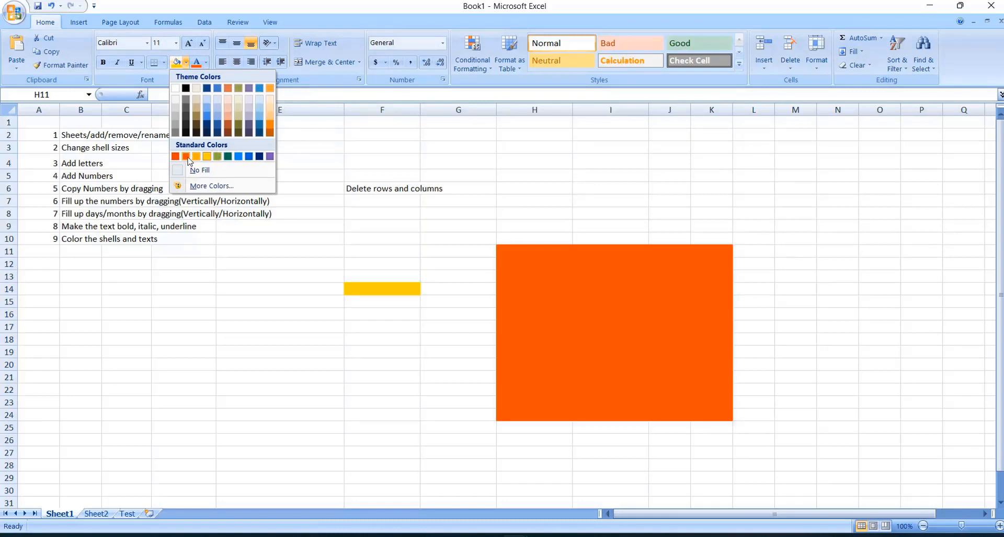
{"action": "left_click", "coordinate": [260, 111]}
{"action": "left_click", "coordinate": [423, 387]}
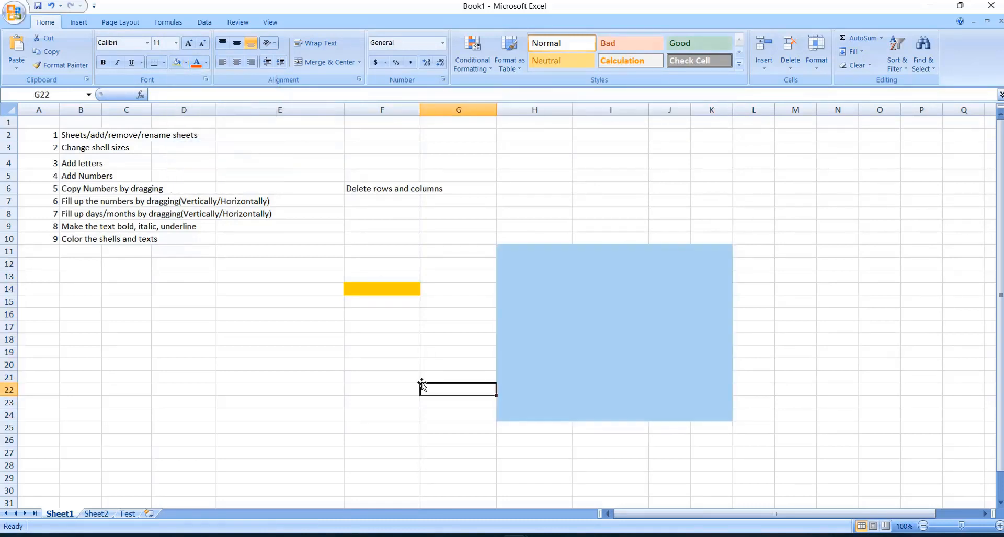
{"action": "left_click", "coordinate": [333, 366]}
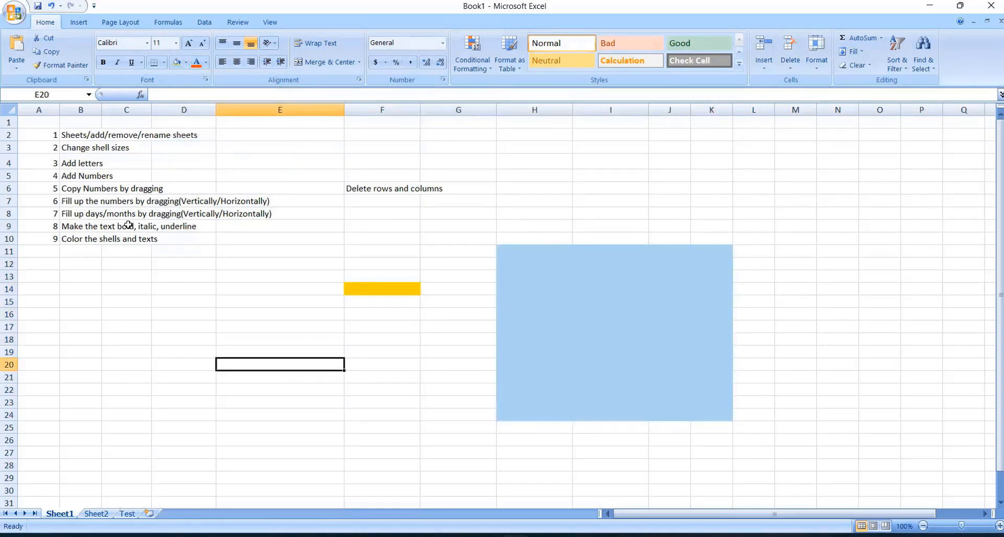
Fill the numbered topic list in A2:E10 with grey.
{"action": "left_click_drag", "start_coordinate": [45, 134], "coordinate": [256, 239]}
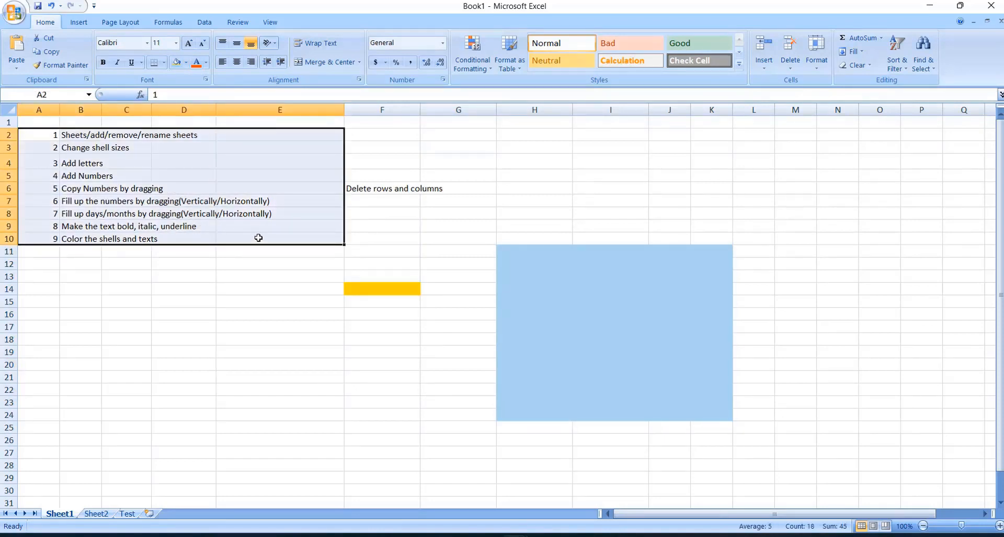
{"action": "left_click", "coordinate": [186, 62]}
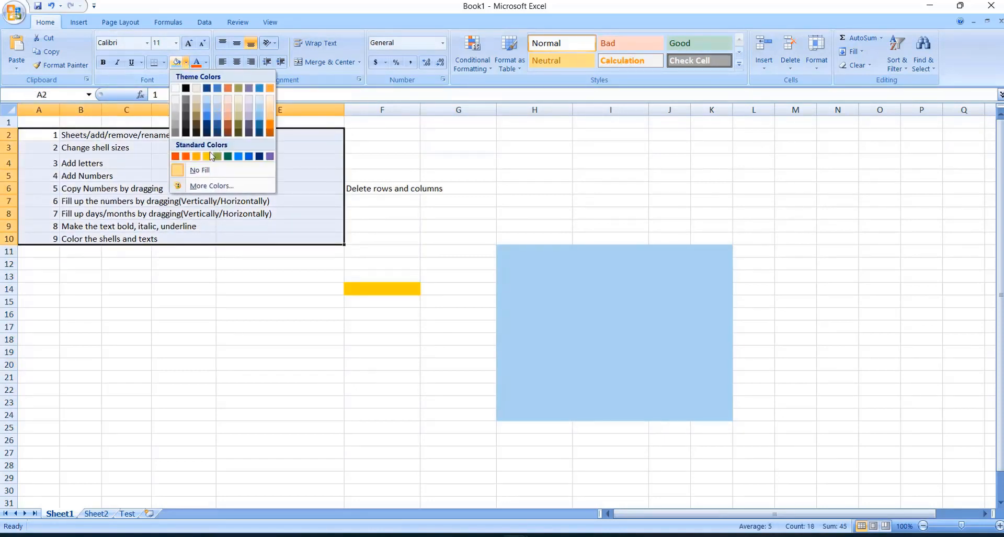
{"action": "left_click", "coordinate": [175, 117]}
{"action": "left_click", "coordinate": [219, 327]}
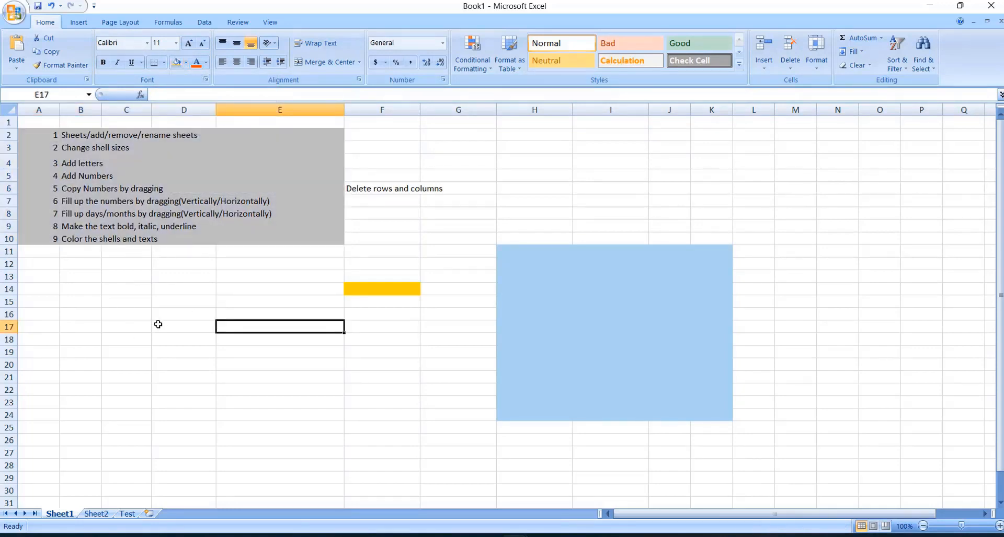
Undo the fill colors applied to A2:E10 and H11:K24.
{"action": "key", "text": "ctrl+z"}
{"action": "key", "text": "ctrl+z"}
{"action": "key", "text": "ctrl+z"}
{"action": "key", "text": "ctrl+z"}
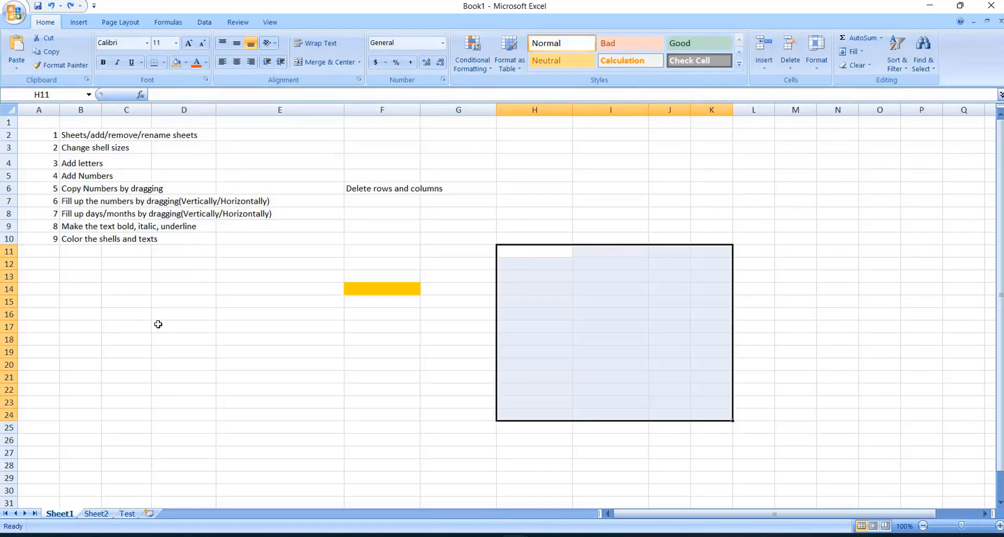
Switch to the Word outline and append ", color text" to item 10, "Color the shells and texts".
{"action": "left_click", "coordinate": [393, 460]}
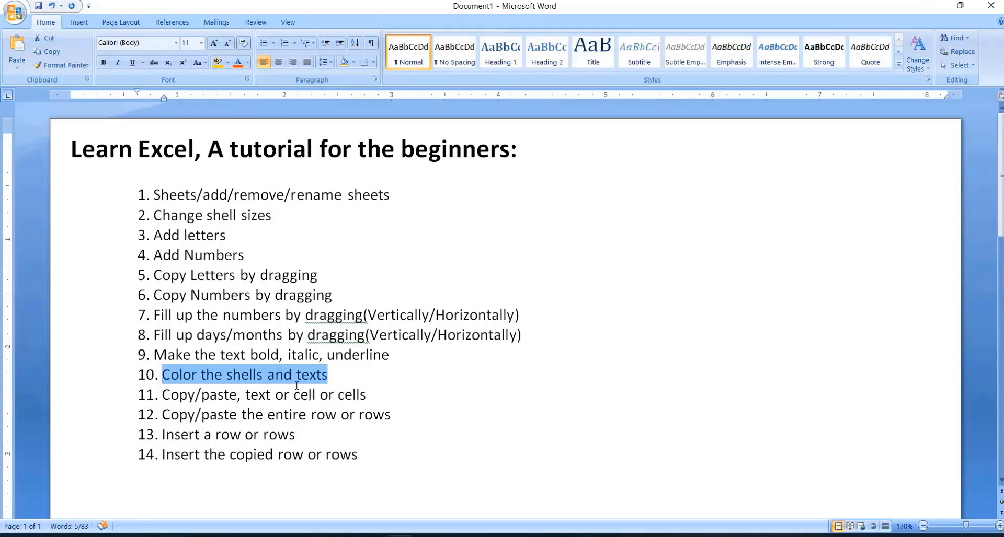
{"action": "left_click", "coordinate": [341, 375]}
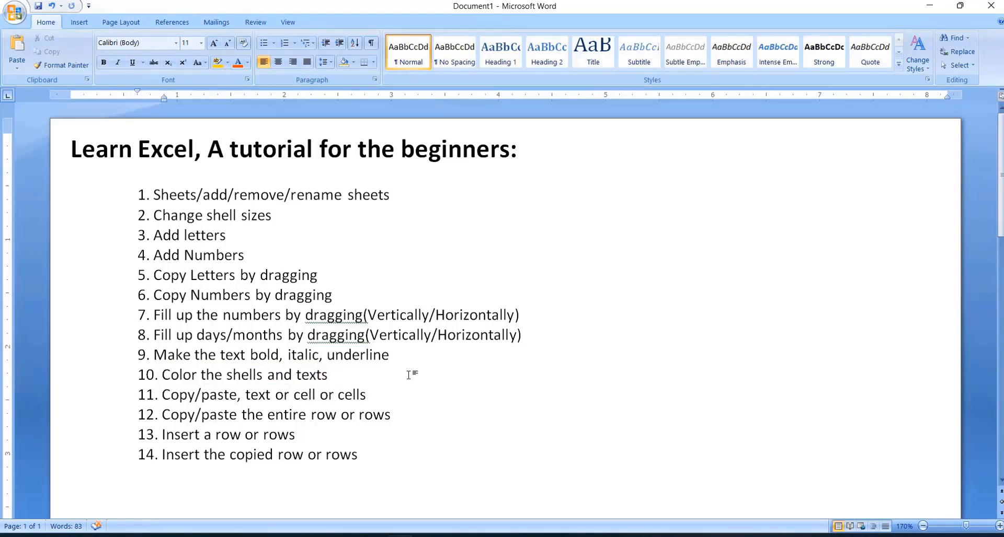
{"action": "type", "text": ", color text"}
{"action": "mouse_move", "coordinate": [575, 536]}
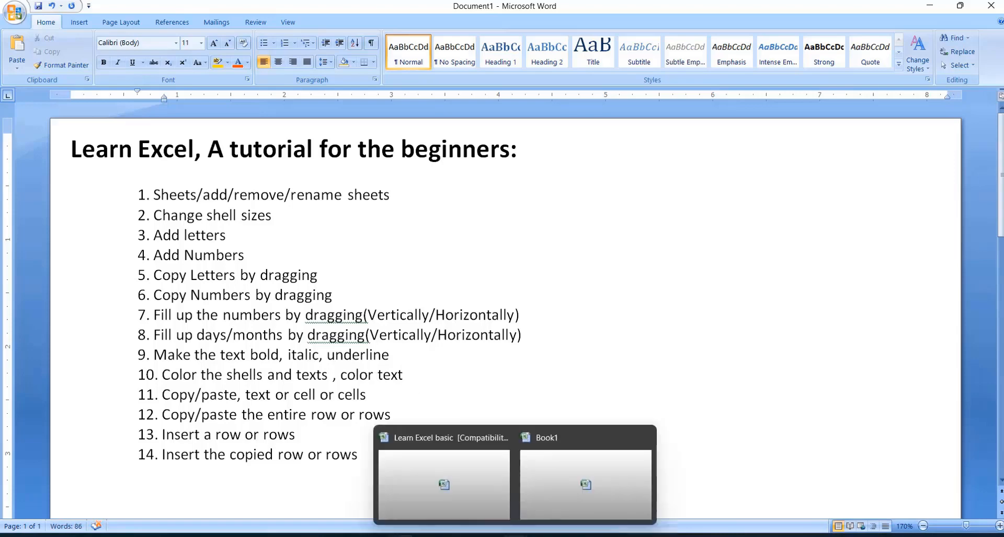
Switch to the Book1 workbook in Excel, enter "We must study hard." in F12 and widen column F to fit the sentence.
{"action": "left_click", "coordinate": [574, 490]}
{"action": "left_click", "coordinate": [283, 289]}
{"action": "left_click", "coordinate": [392, 265]}
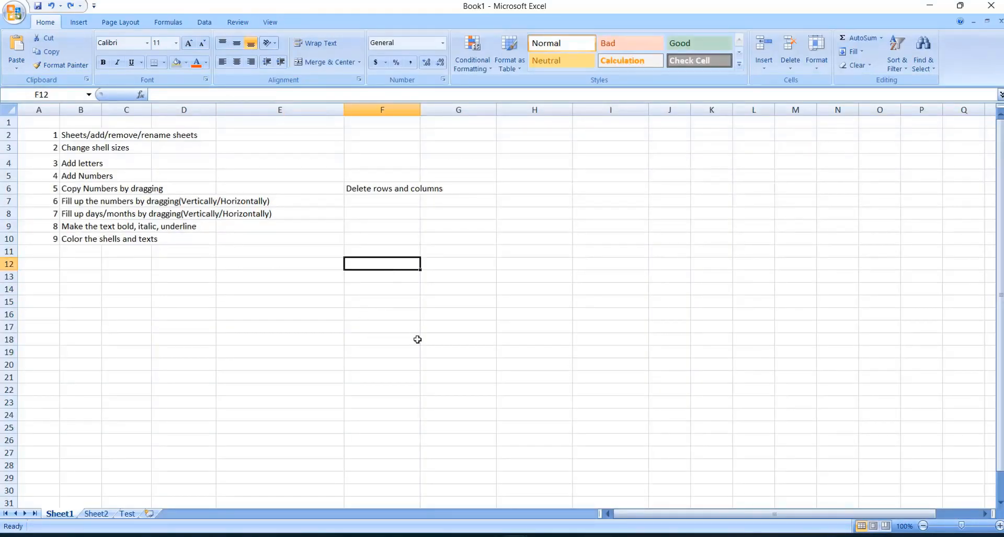
{"action": "type", "text": "We must stu"}
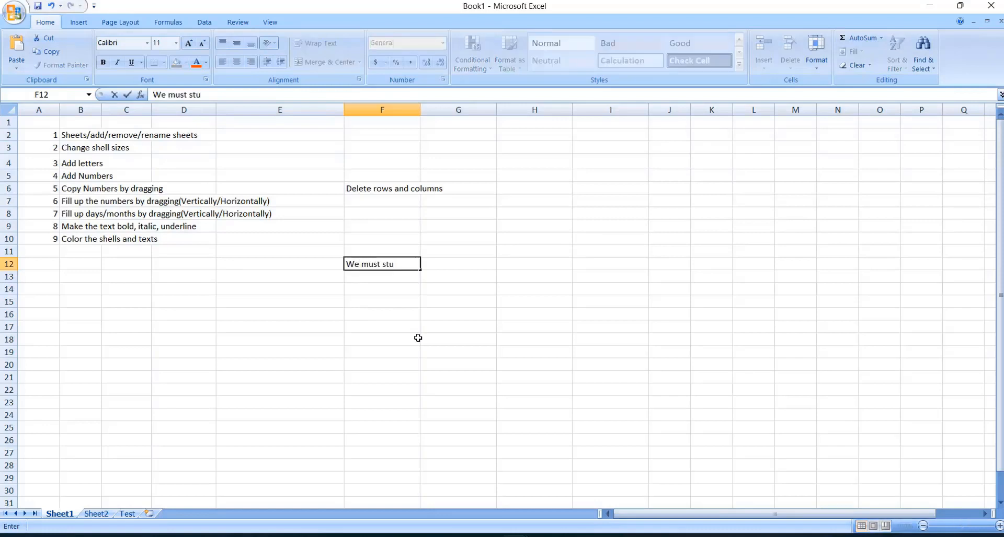
{"action": "type", "text": "dy hard."}
{"action": "left_click", "coordinate": [409, 305]}
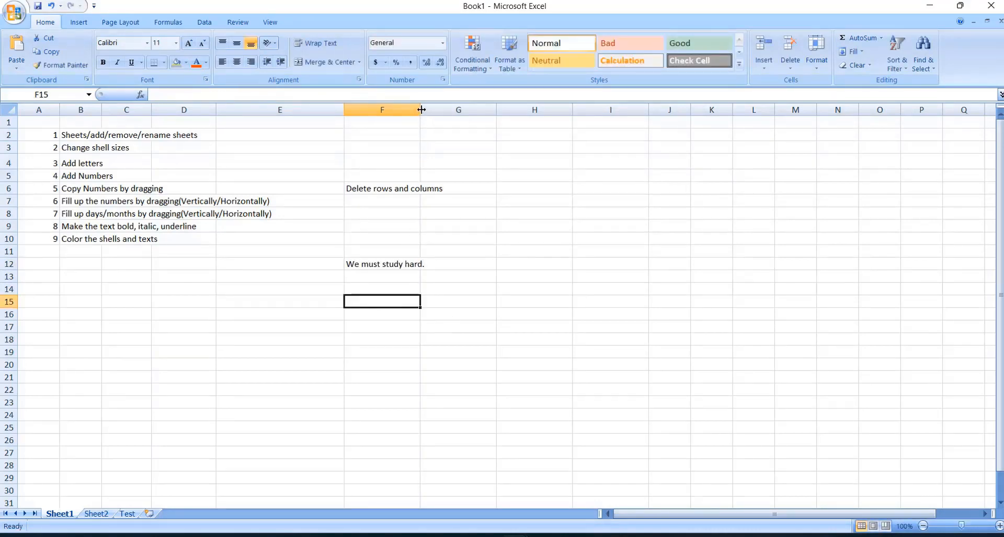
{"action": "left_click_drag", "start_coordinate": [421, 109], "coordinate": [433, 109]}
Fill cell F12, containing "We must study hard.", with grey.
{"action": "left_click", "coordinate": [384, 265]}
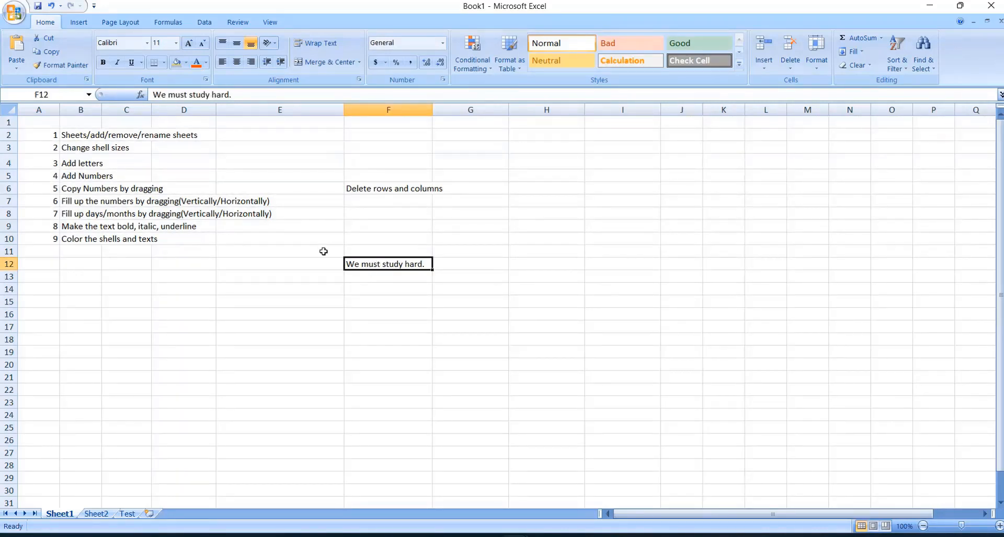
{"action": "left_click", "coordinate": [177, 62]}
{"action": "left_click", "coordinate": [383, 290]}
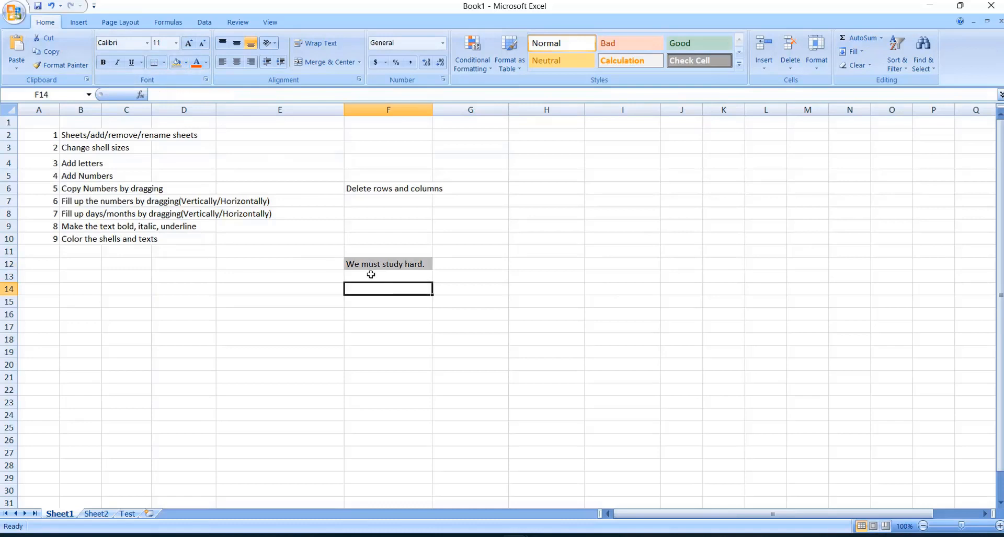
{"action": "left_click", "coordinate": [350, 264]}
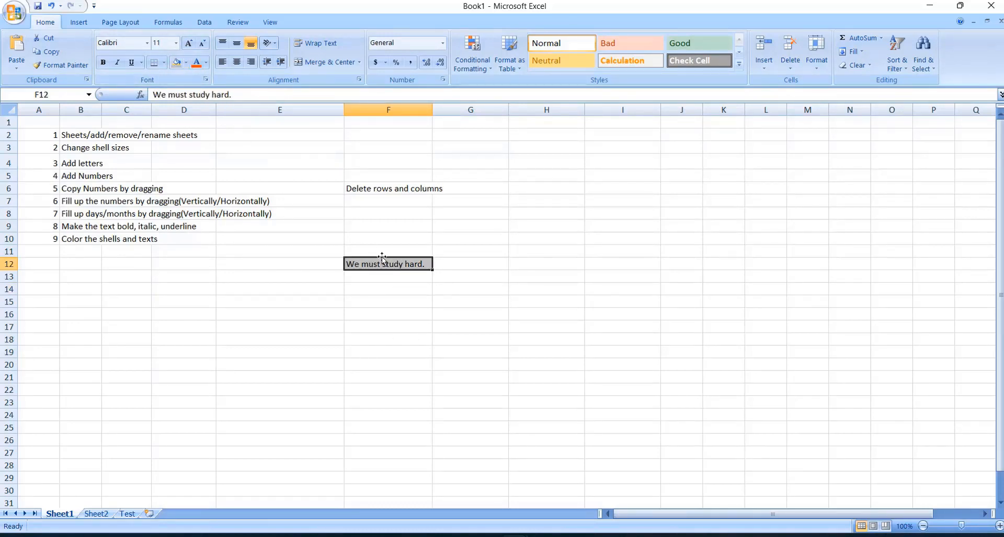
Fill the empty range G10:J23 with the same grey.
{"action": "left_click_drag", "start_coordinate": [472, 238], "coordinate": [666, 401]}
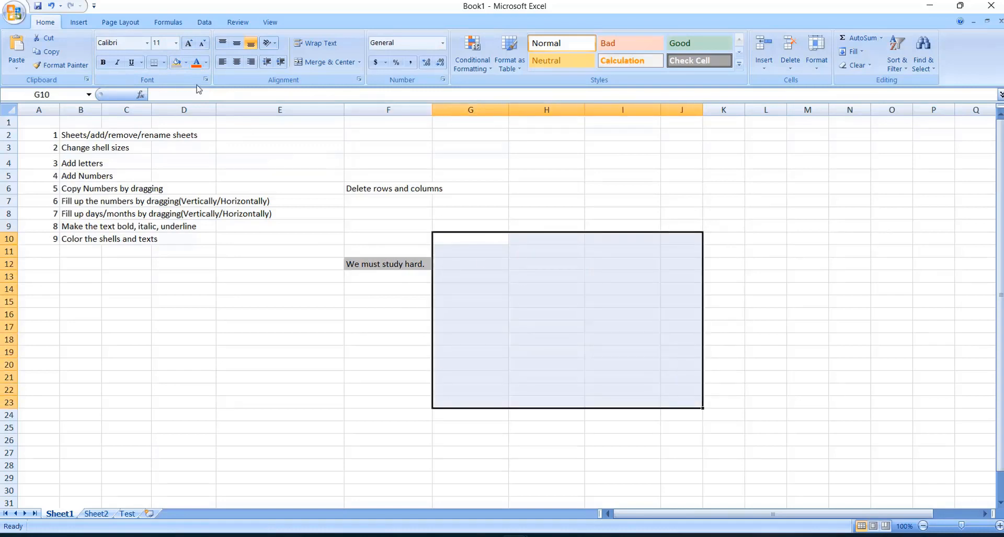
{"action": "left_click", "coordinate": [176, 62]}
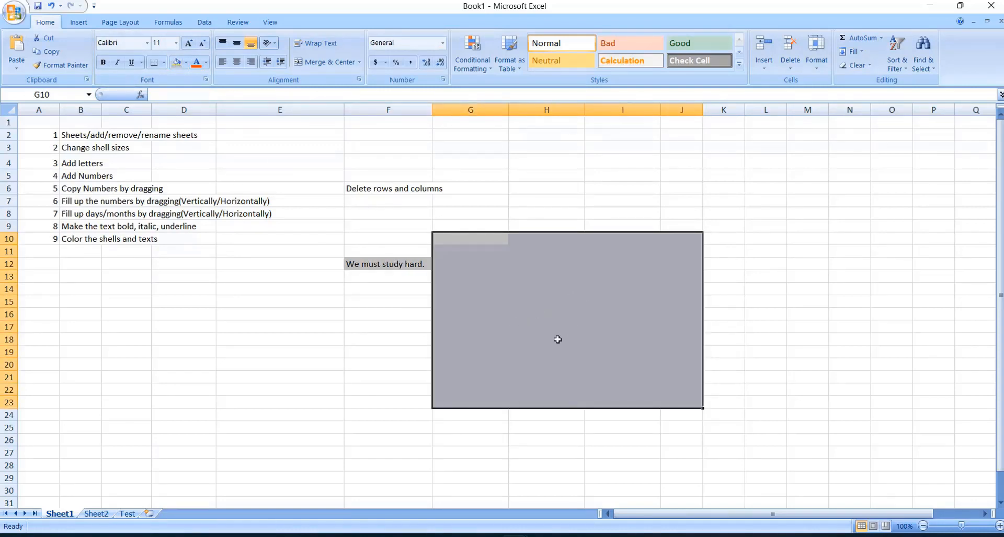
{"action": "left_click", "coordinate": [328, 337]}
{"action": "left_click", "coordinate": [564, 314]}
Remove the fill from the range G10:J23 with the No Fill option.
{"action": "left_click_drag", "start_coordinate": [455, 247], "coordinate": [669, 404]}
{"action": "left_click", "coordinate": [186, 63]}
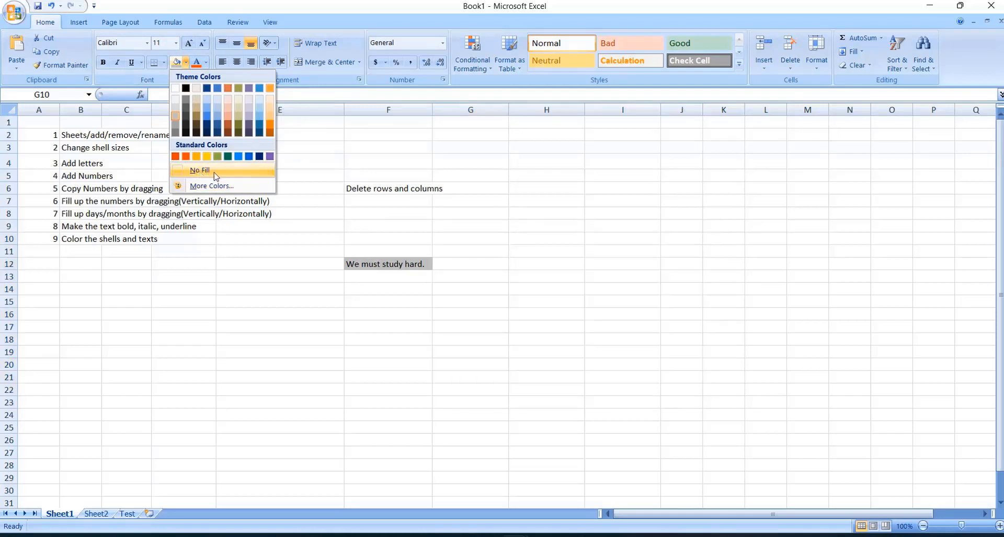
{"action": "left_click", "coordinate": [202, 171]}
{"action": "left_click", "coordinate": [402, 329]}
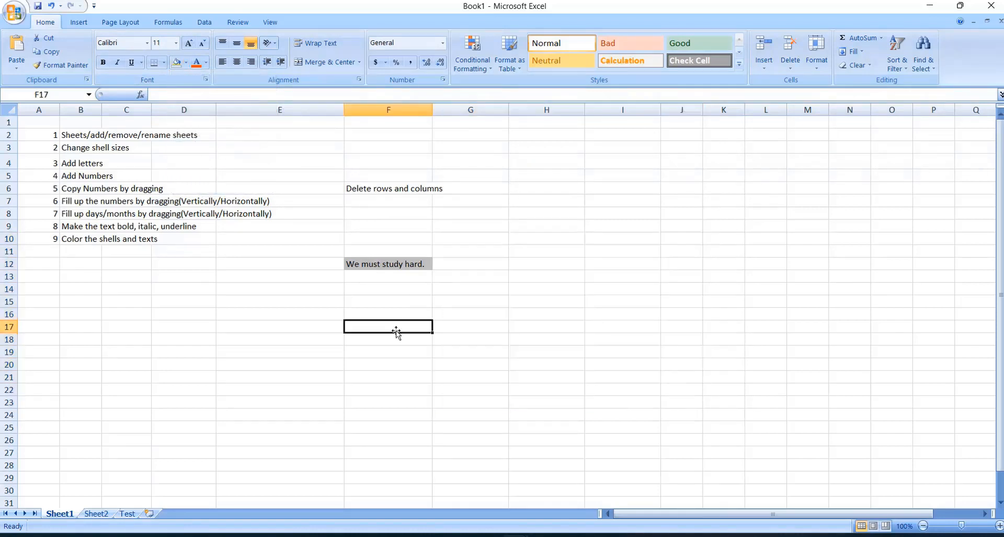
Remove the grey fill from cell F12 with the No Fill option.
{"action": "left_click", "coordinate": [382, 262]}
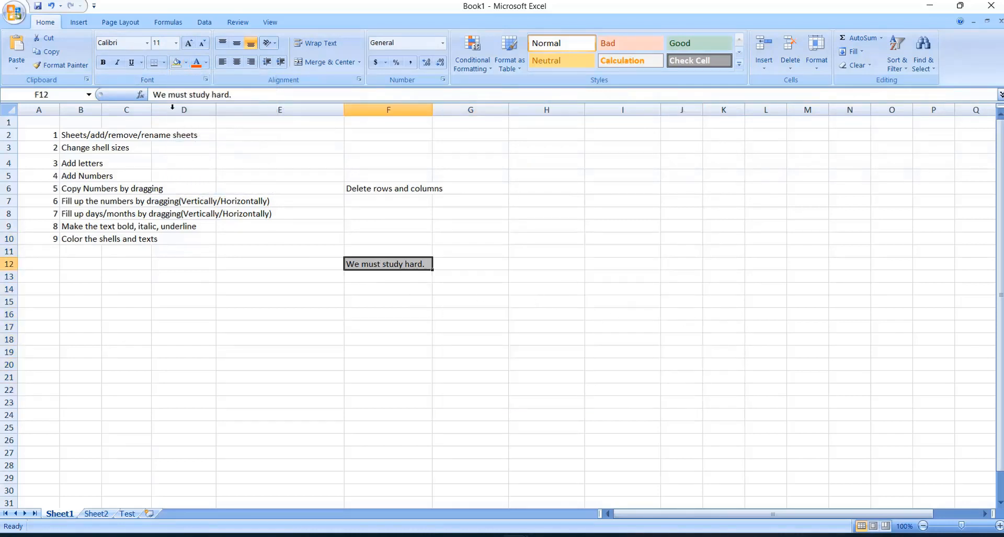
{"action": "left_click", "coordinate": [187, 63]}
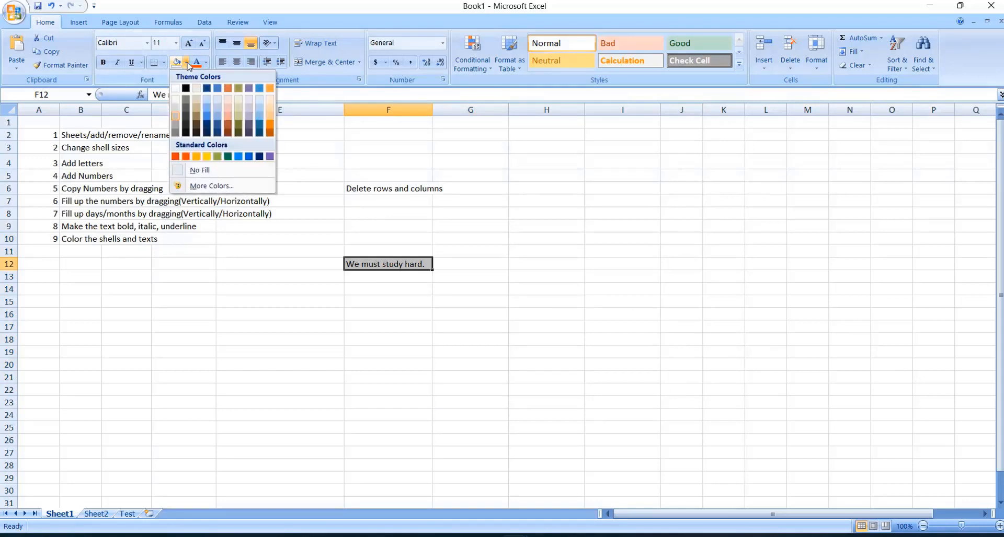
{"action": "left_click", "coordinate": [204, 173]}
{"action": "left_click", "coordinate": [438, 312]}
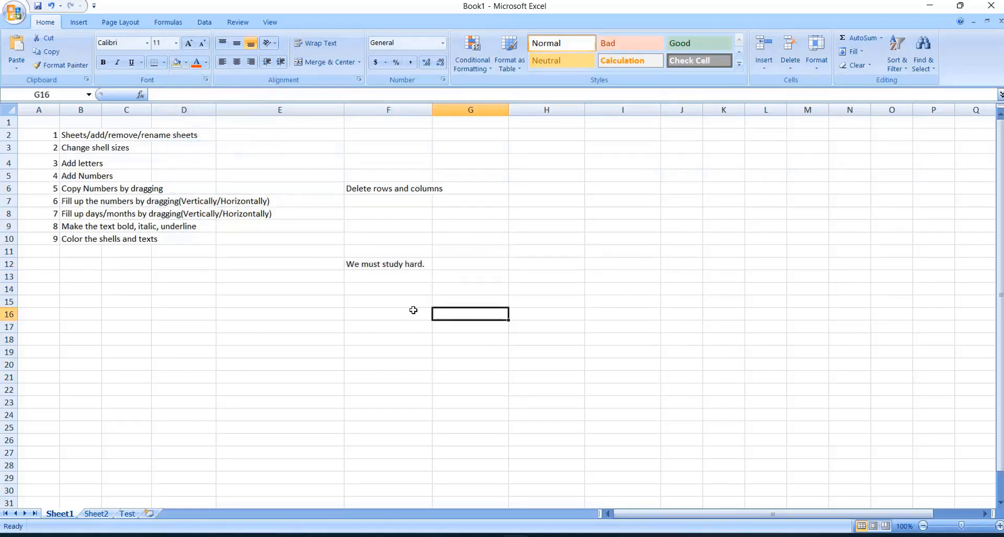
Color only the word "study" in cell F12 orange-red.
{"action": "double_click", "coordinate": [378, 266]}
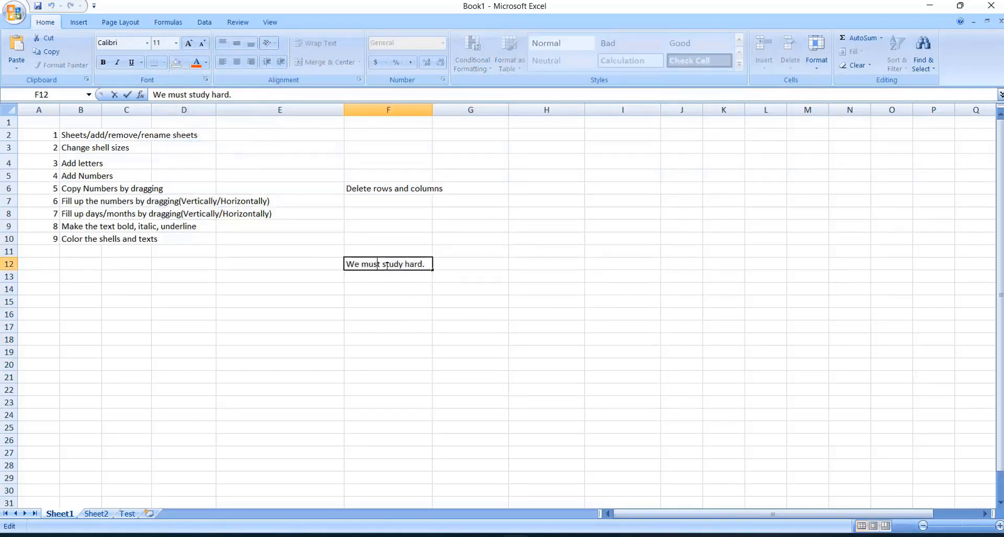
{"action": "left_click_drag", "start_coordinate": [383, 265], "coordinate": [401, 264]}
{"action": "left_click", "coordinate": [197, 64]}
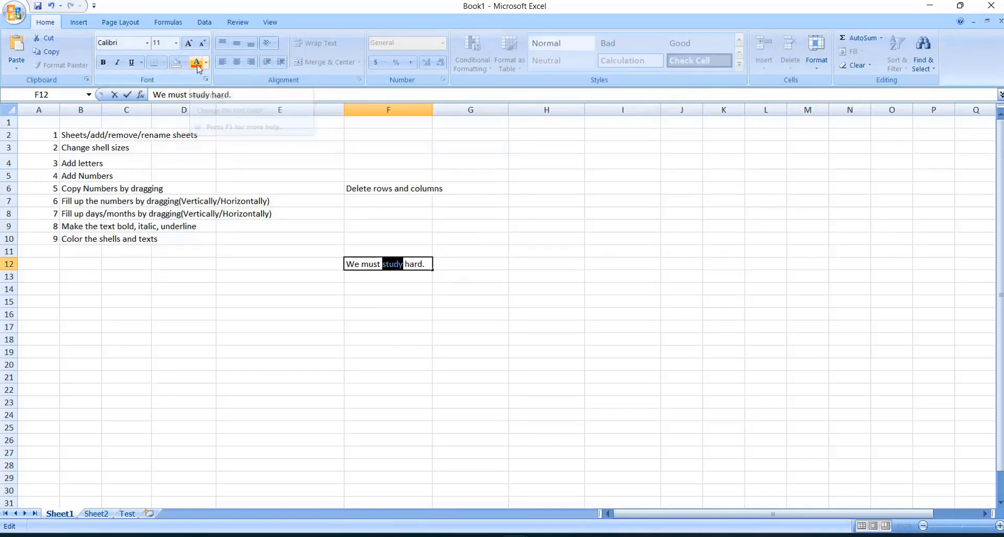
{"action": "left_click", "coordinate": [390, 288]}
Color only the word "must" in cell F12 with the standard teal green.
{"action": "double_click", "coordinate": [371, 265]}
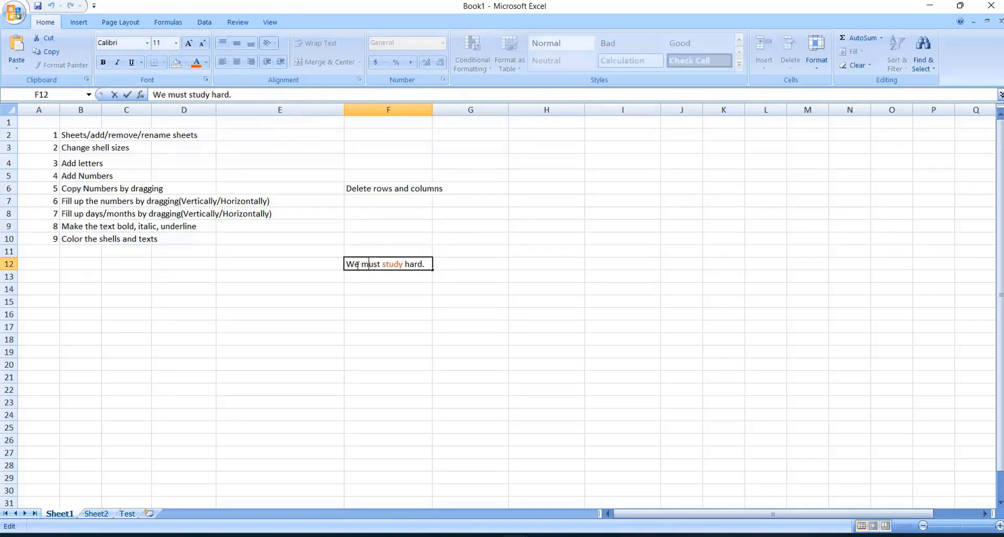
{"action": "left_click_drag", "start_coordinate": [361, 264], "coordinate": [381, 263]}
{"action": "left_click", "coordinate": [207, 62]}
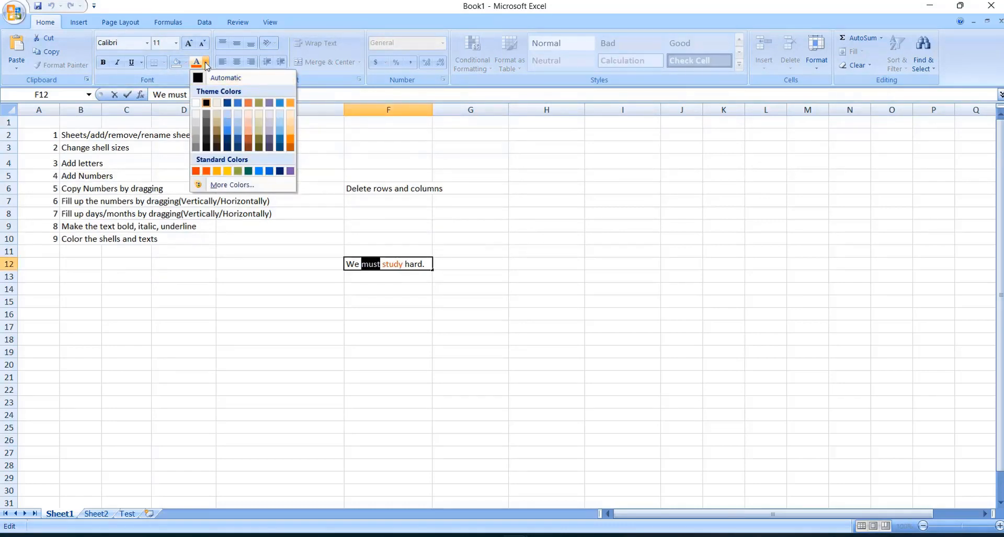
{"action": "left_click", "coordinate": [248, 171]}
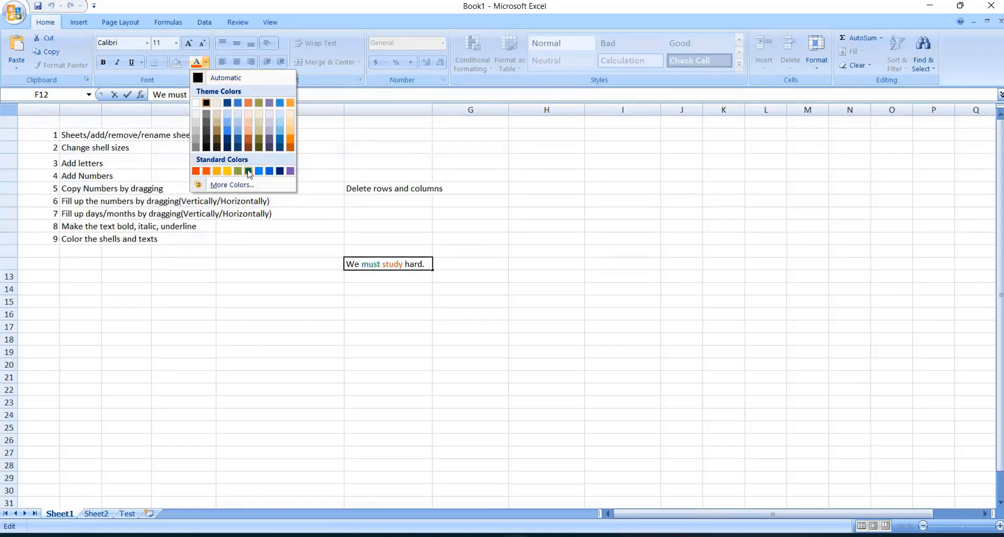
{"action": "left_click", "coordinate": [466, 332]}
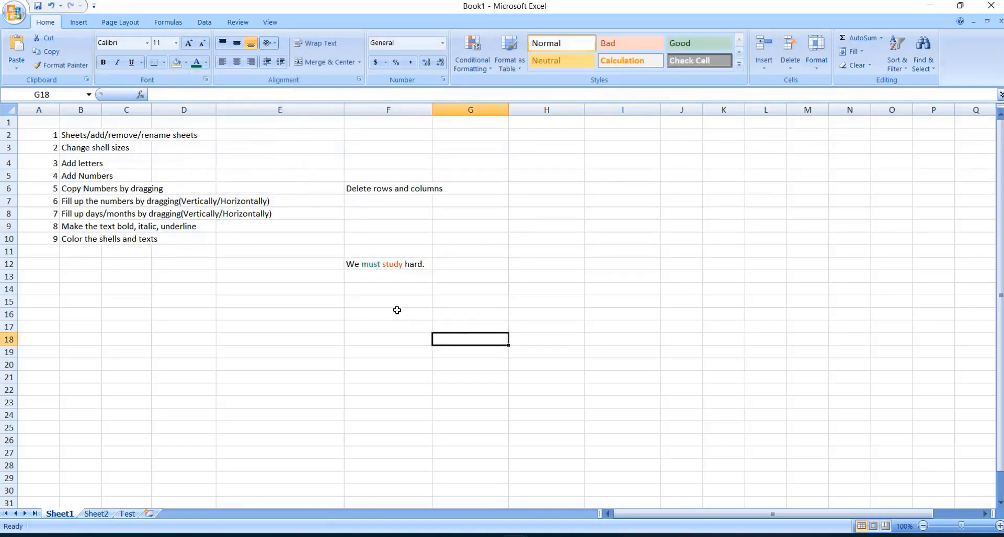
Delete the sentence "We must study hard." from cell F12.
{"action": "left_click", "coordinate": [354, 267]}
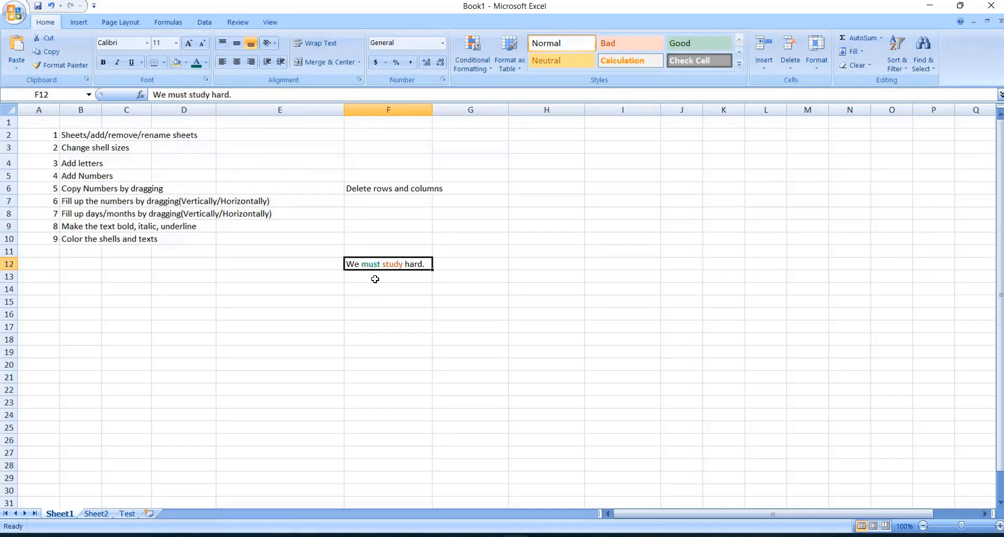
{"action": "left_click", "coordinate": [386, 276]}
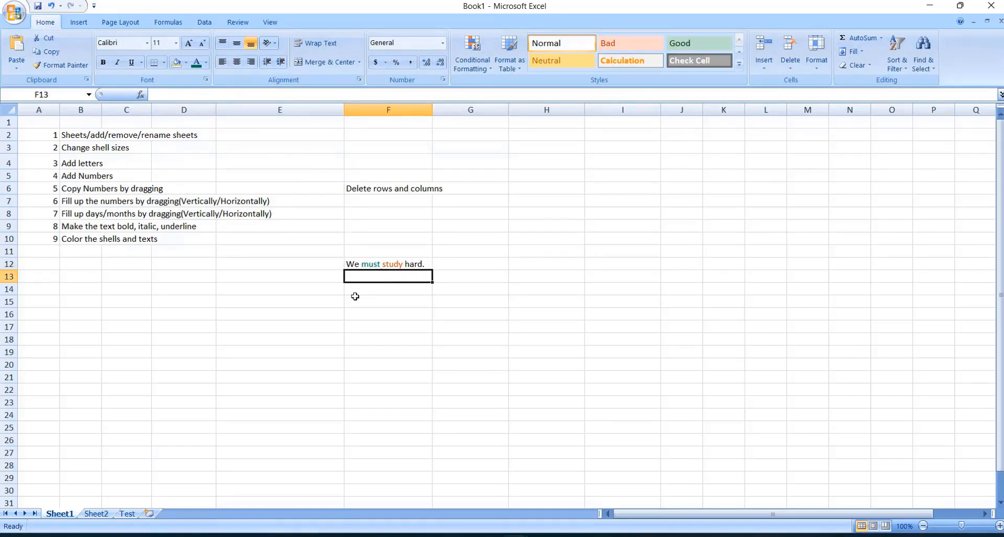
{"action": "left_click", "coordinate": [402, 301]}
{"action": "left_click", "coordinate": [365, 266]}
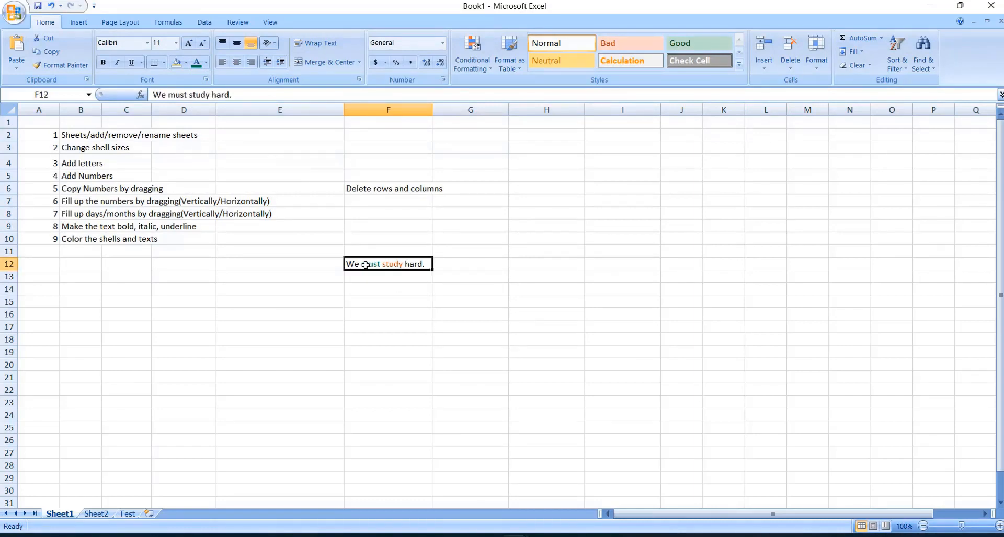
{"action": "key", "text": "Delete"}
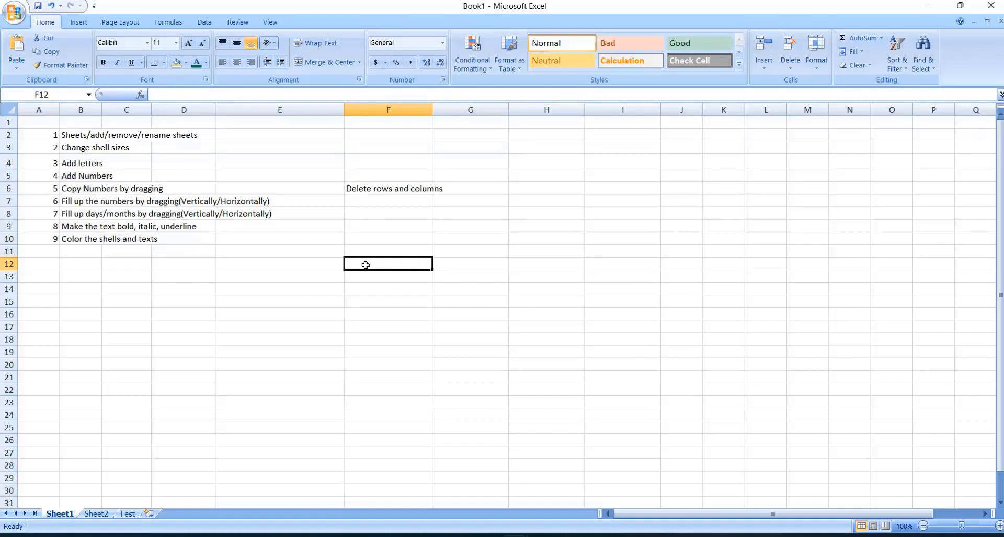
{"action": "left_click", "coordinate": [414, 341]}
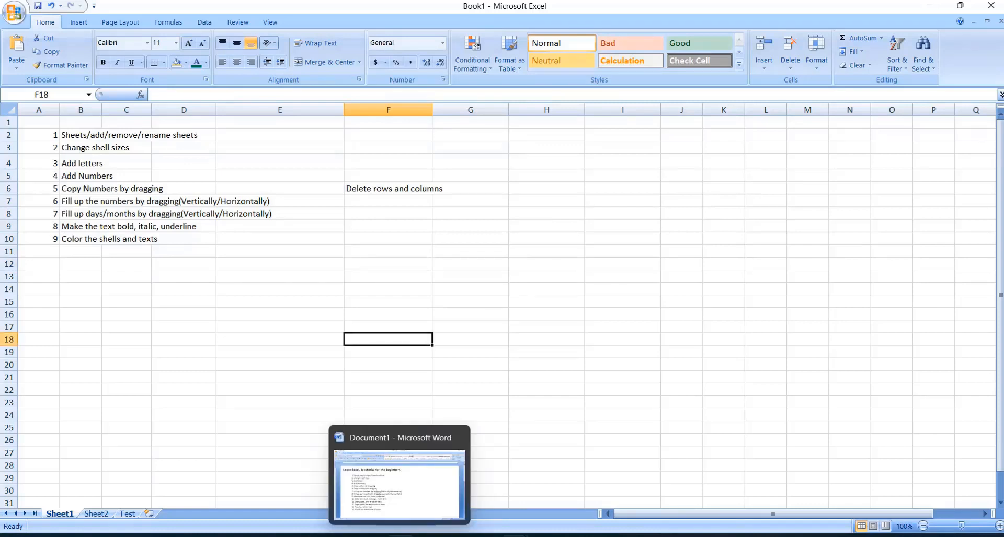
Switch to the Word outline and delete ", color text" from item 10, leaving "Color the shells and texts".
{"action": "left_click", "coordinate": [399, 534]}
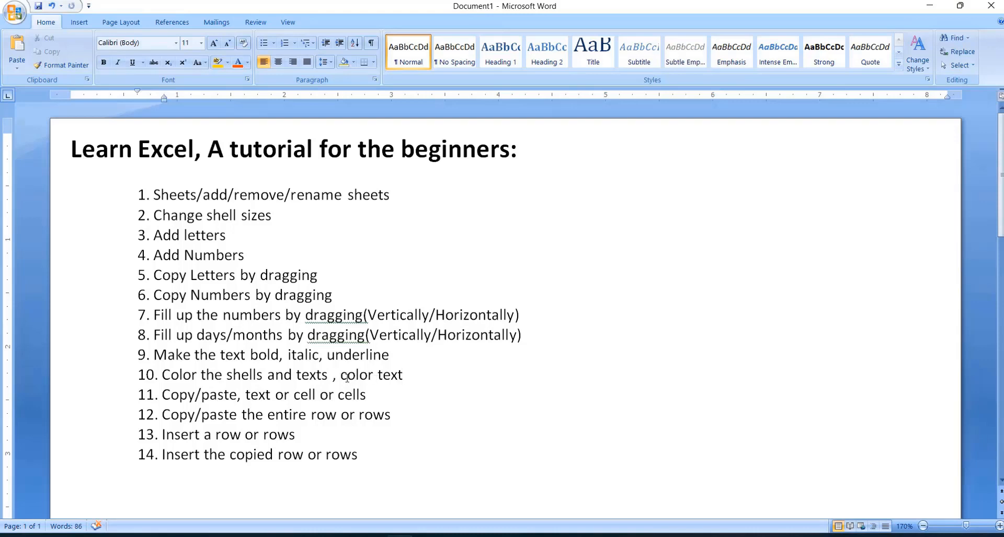
{"action": "left_click_drag", "start_coordinate": [268, 375], "coordinate": [333, 375]}
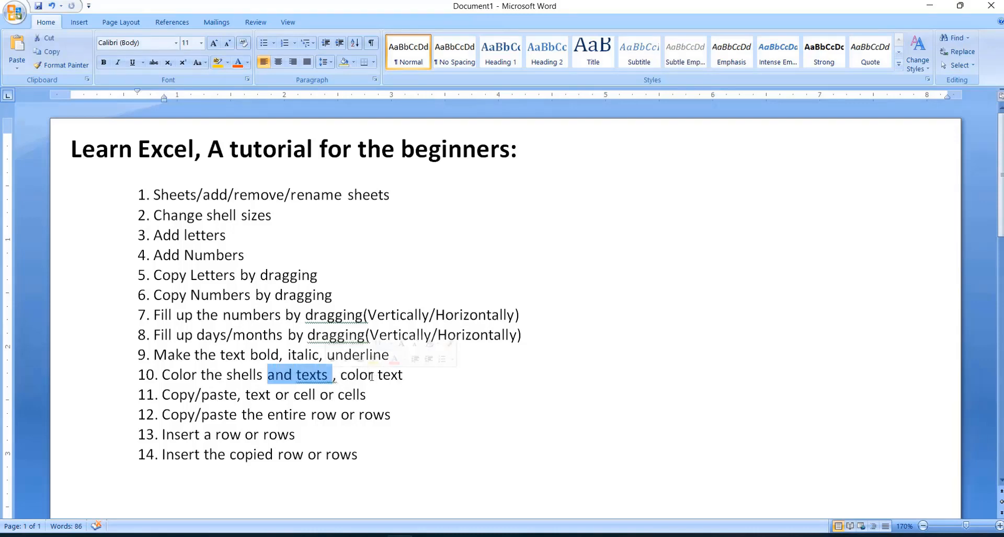
{"action": "left_click_drag", "start_coordinate": [419, 376], "coordinate": [329, 381]}
{"action": "key", "text": "Delete"}
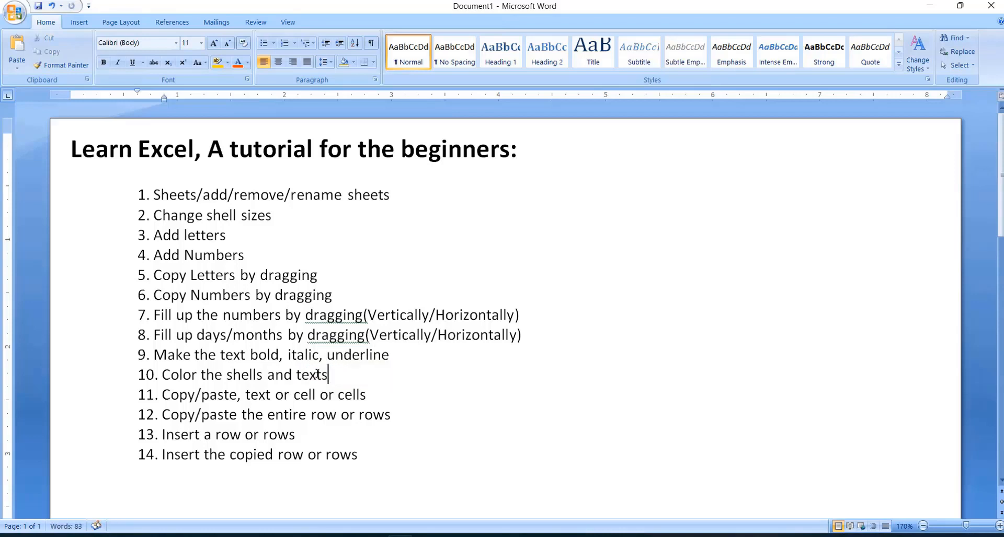
Copy item 11, "Copy/paste, text or cell or cells", from the Word outline into cell B11 of the Book1 workbook.
{"action": "left_click", "coordinate": [340, 386]}
{"action": "left_click_drag", "start_coordinate": [383, 395], "coordinate": [162, 400]}
{"action": "key", "text": "ctrl+c"}
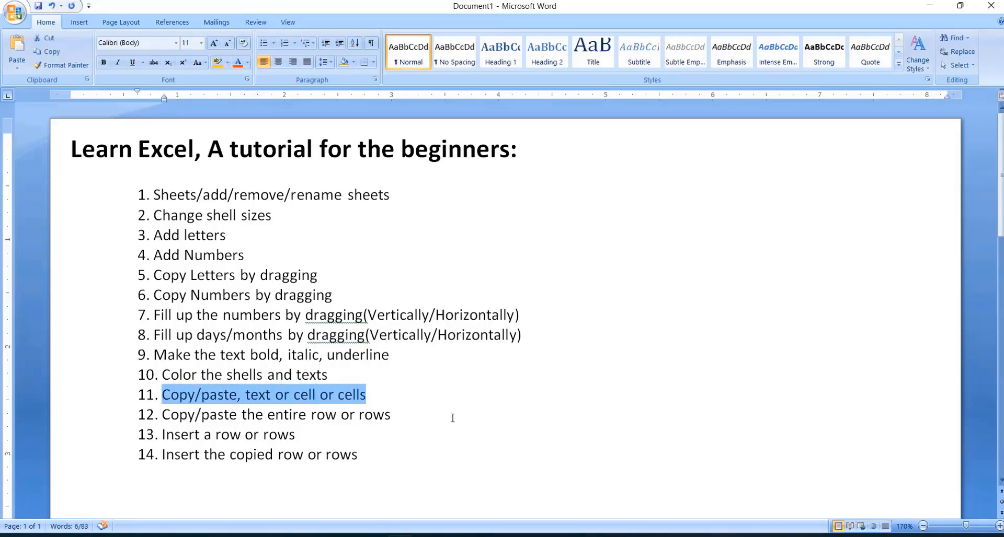
{"action": "left_click", "coordinate": [553, 471]}
{"action": "left_click", "coordinate": [79, 253]}
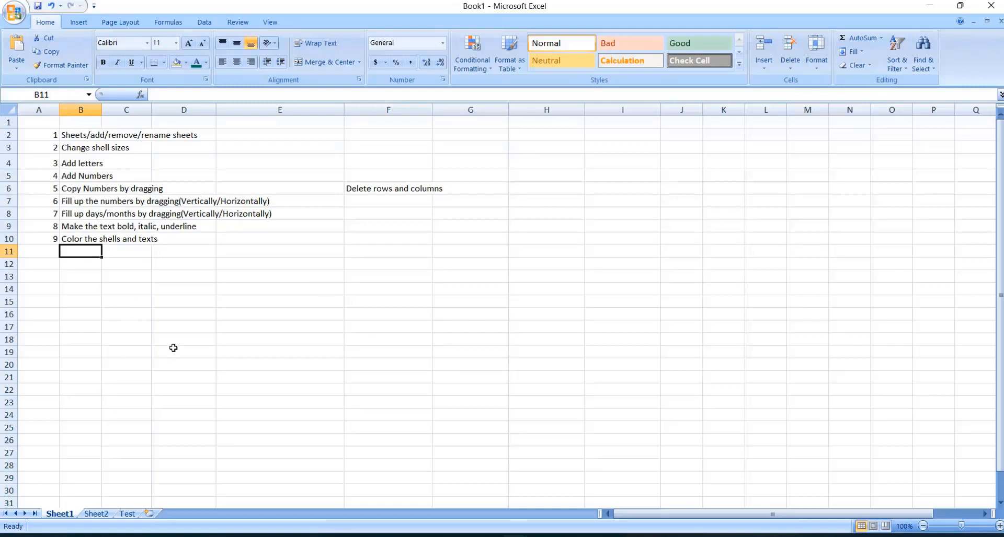
{"action": "key", "text": "ctrl+v"}
Number the new topic in row 11 as 10 in cell A11.
{"action": "left_click", "coordinate": [48, 253]}
{"action": "type", "text": "1"}
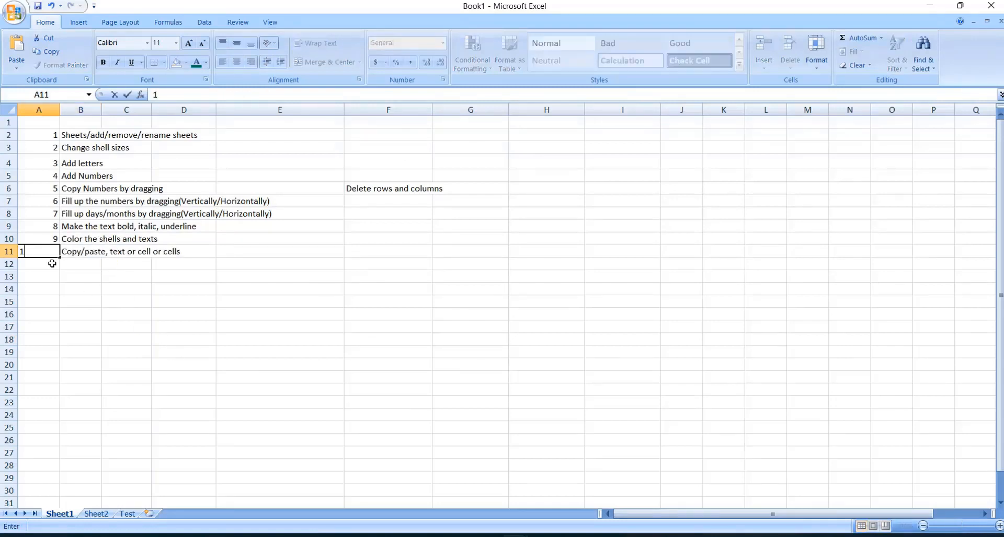
{"action": "type", "text": "0"}
{"action": "left_click", "coordinate": [64, 289]}
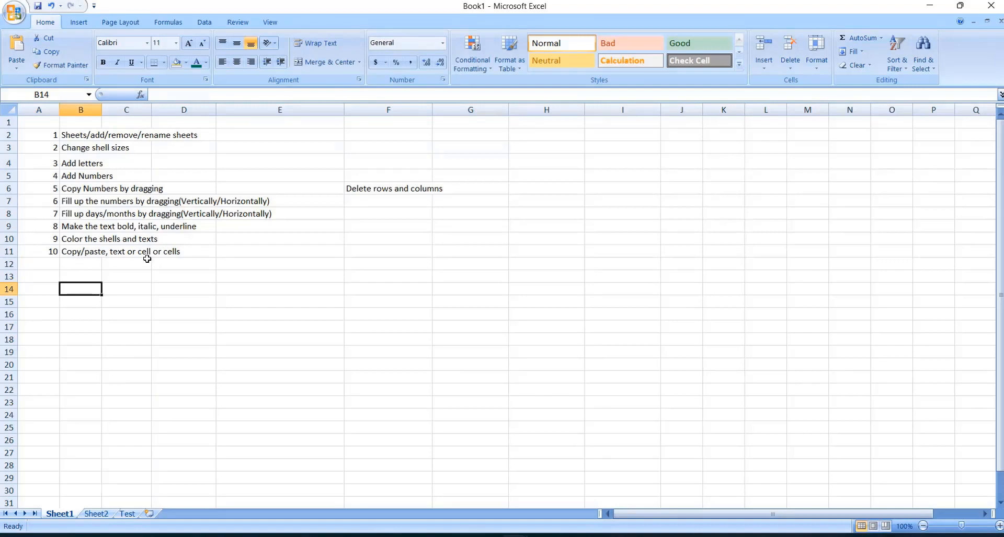
Enter the sample text "Testing" in cell F14 and select that cell.
{"action": "left_click", "coordinate": [419, 287]}
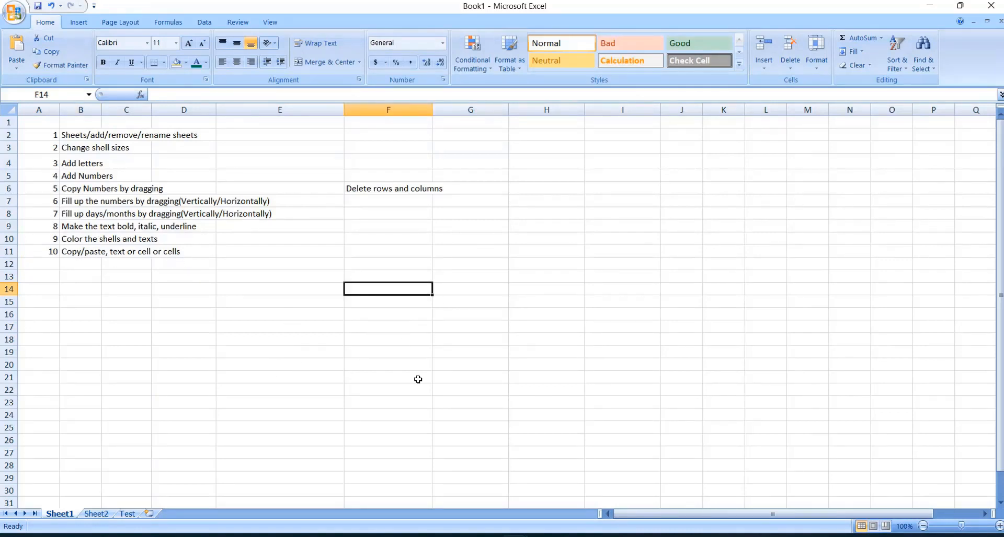
{"action": "type", "text": "Testing"}
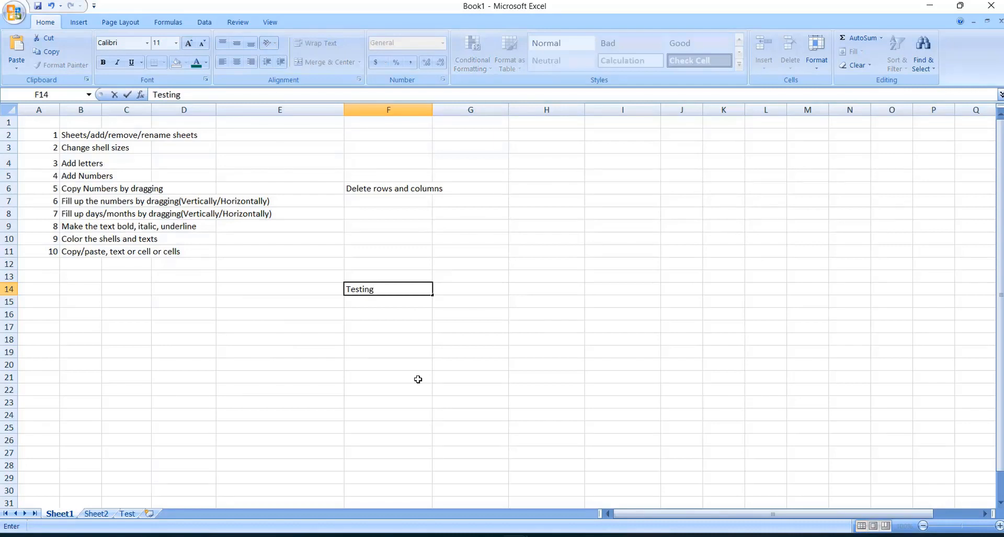
{"action": "left_click", "coordinate": [375, 324]}
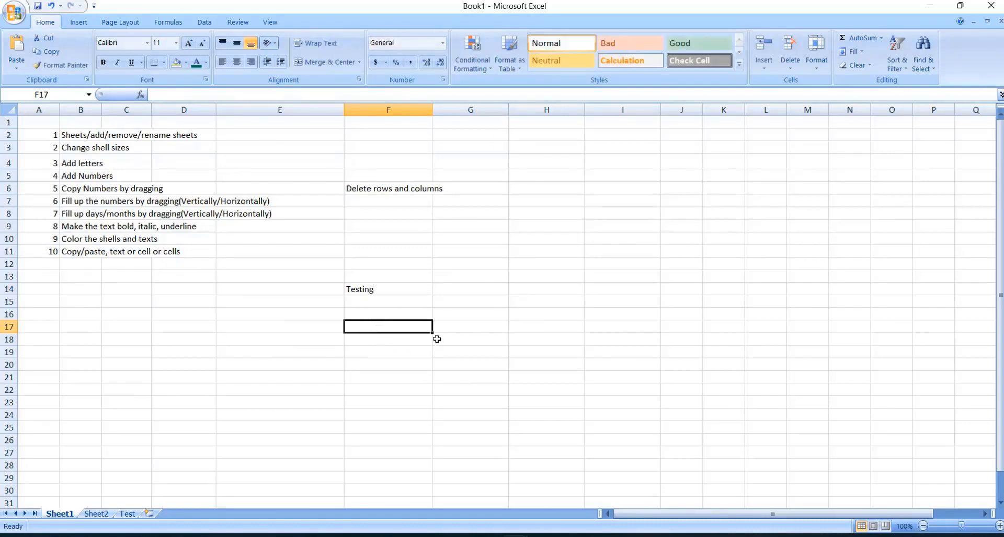
{"action": "left_click", "coordinate": [457, 324]}
{"action": "left_click", "coordinate": [368, 290]}
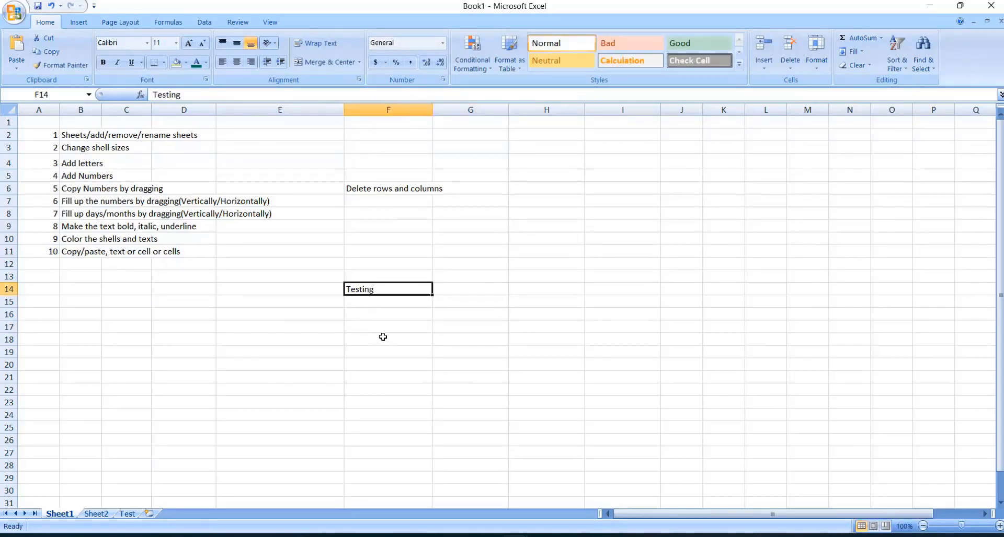
Copy the "Testing" cell F14 and paste it into cell H17.
{"action": "right_click", "coordinate": [382, 290]}
{"action": "left_click", "coordinate": [419, 312]}
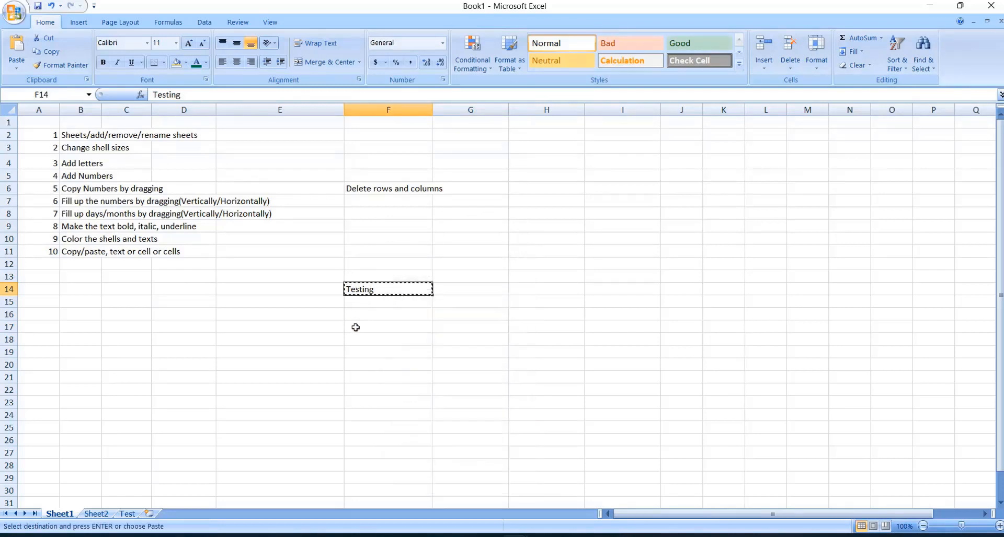
{"action": "left_click", "coordinate": [533, 329]}
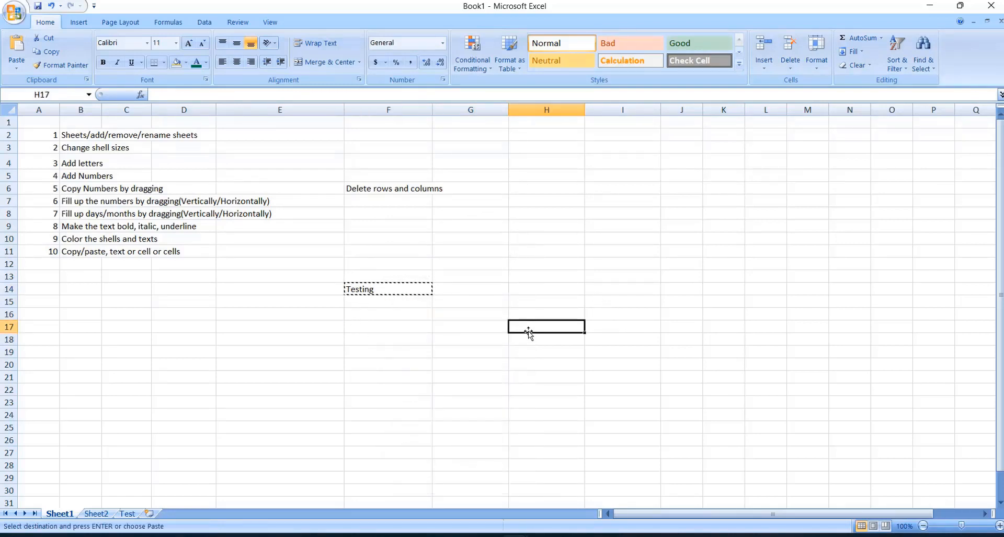
{"action": "right_click", "coordinate": [529, 328]}
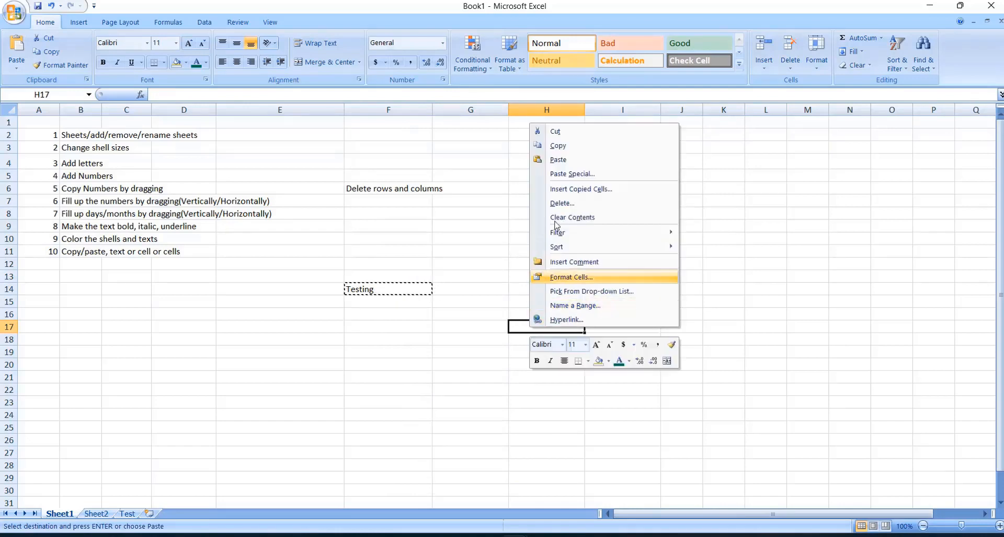
{"action": "left_click", "coordinate": [408, 303]}
{"action": "left_click", "coordinate": [548, 331]}
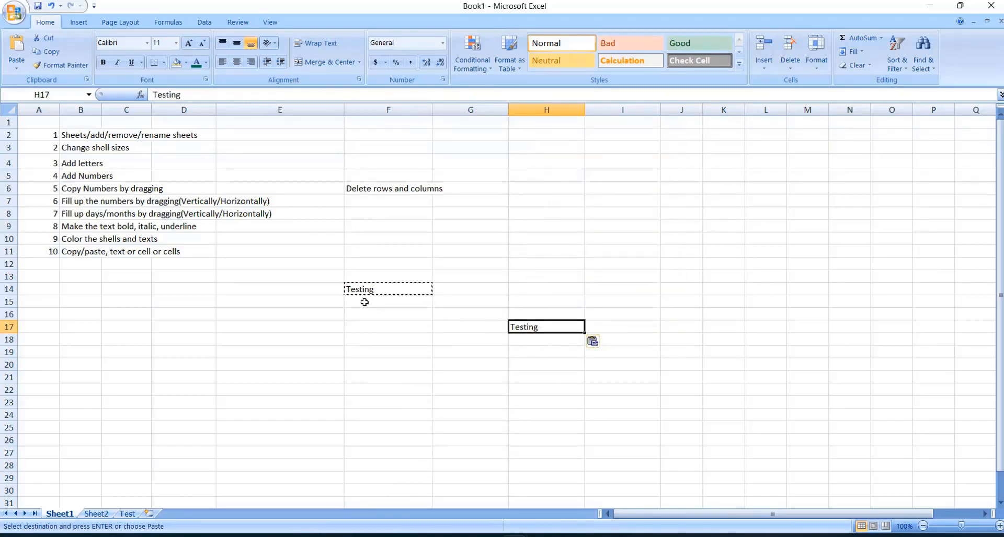
Paste the copied "Testing" cell into cells H21 and I18 as well.
{"action": "left_click", "coordinate": [359, 291]}
{"action": "left_click", "coordinate": [534, 354]}
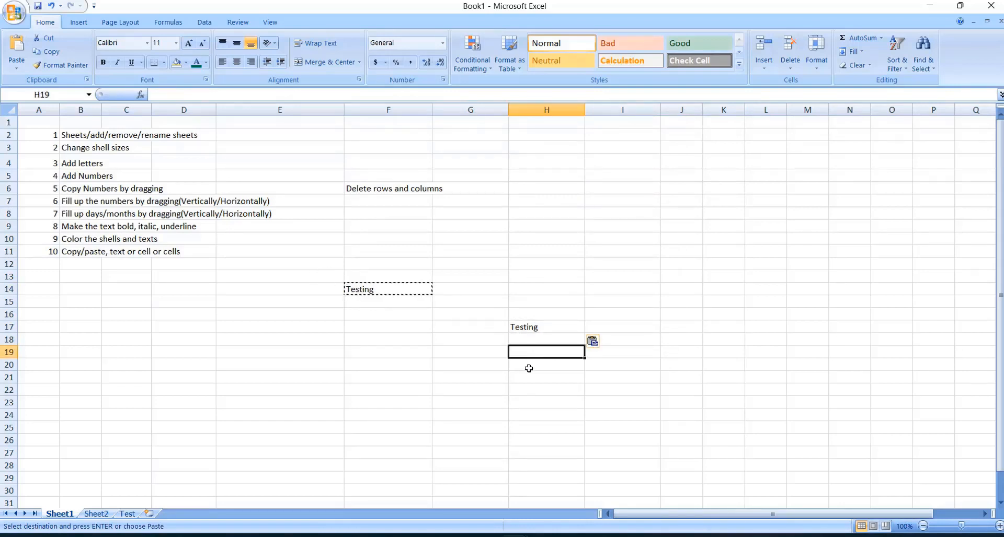
{"action": "right_click", "coordinate": [527, 374]}
{"action": "left_click", "coordinate": [563, 210]}
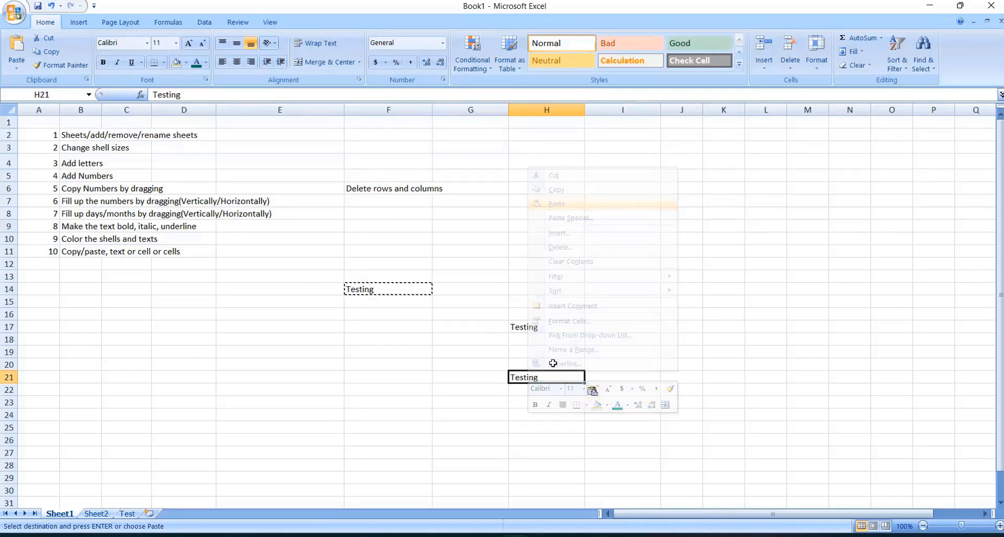
{"action": "left_click", "coordinate": [625, 340]}
{"action": "right_click", "coordinate": [623, 335]}
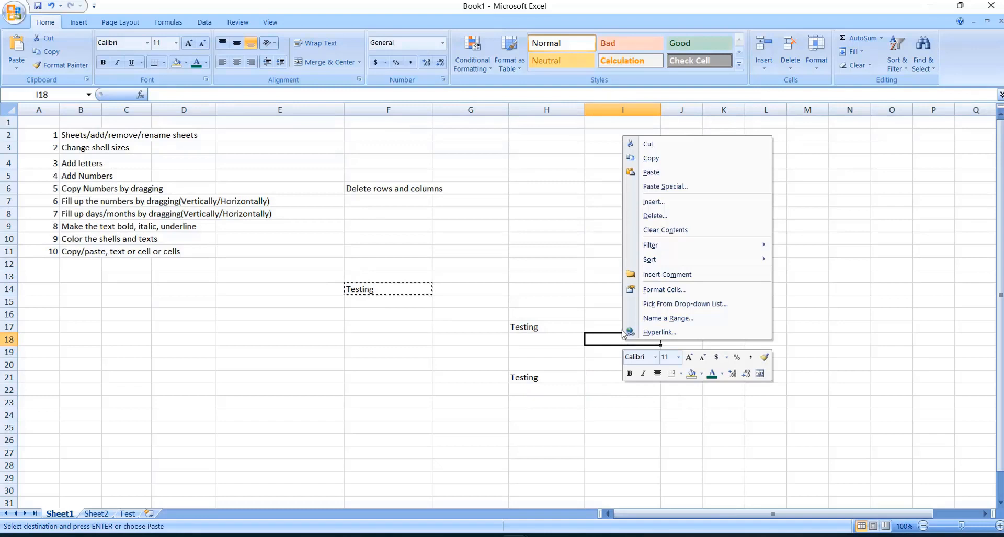
{"action": "left_click", "coordinate": [651, 172]}
{"action": "left_click", "coordinate": [529, 325]}
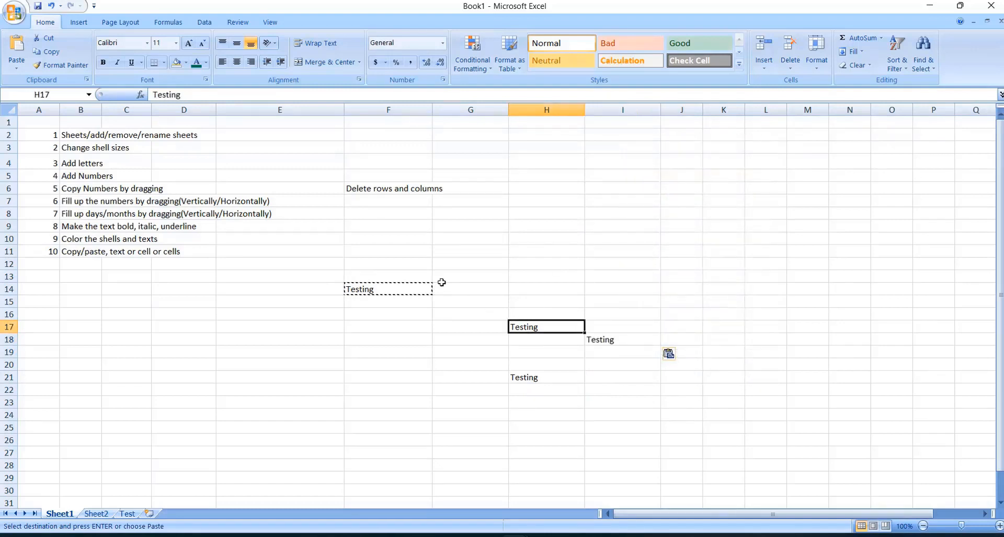
Move the "Testing" text from cell F14 to cell I14 by cutting and pasting it.
{"action": "left_click", "coordinate": [389, 290]}
{"action": "right_click", "coordinate": [390, 290]}
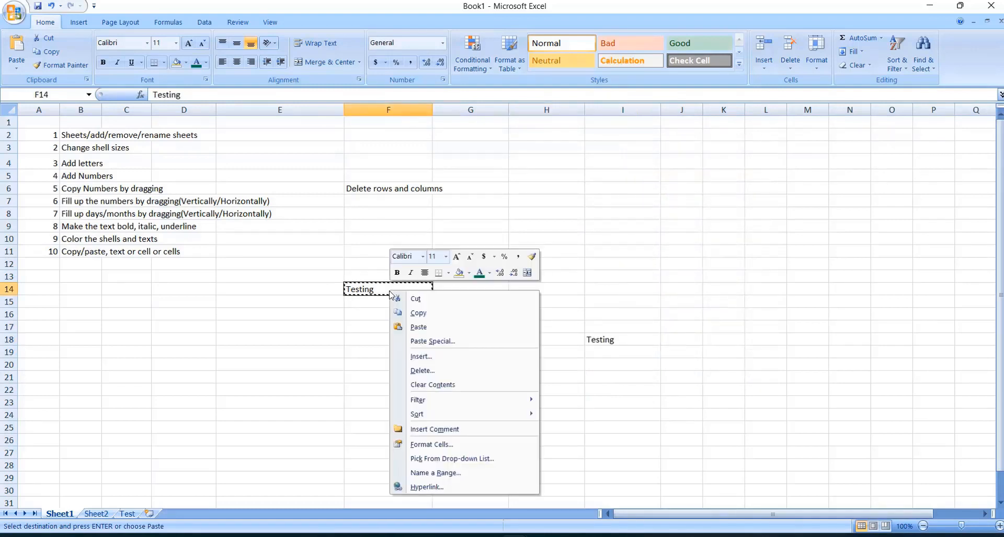
{"action": "left_click", "coordinate": [416, 298]}
{"action": "left_click", "coordinate": [627, 288]}
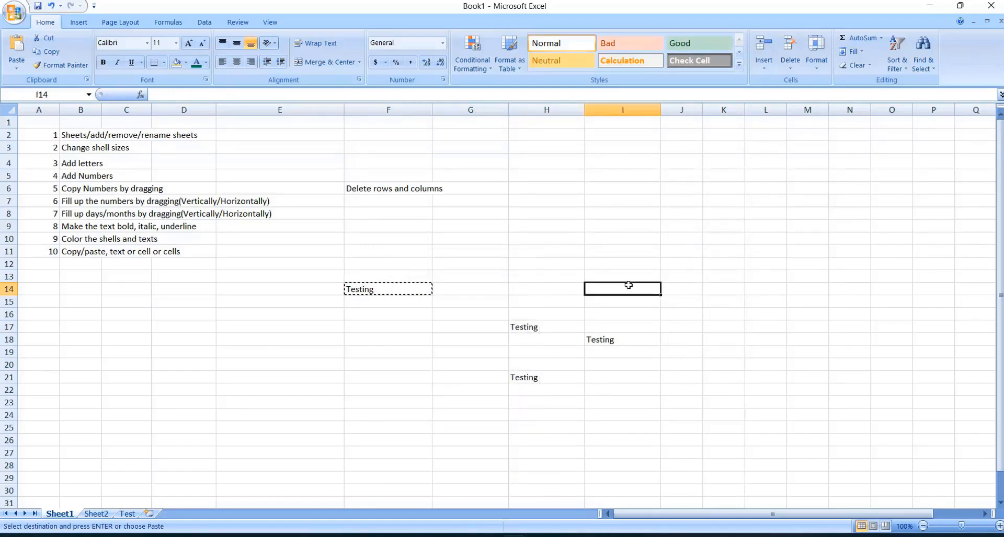
{"action": "right_click", "coordinate": [611, 289]}
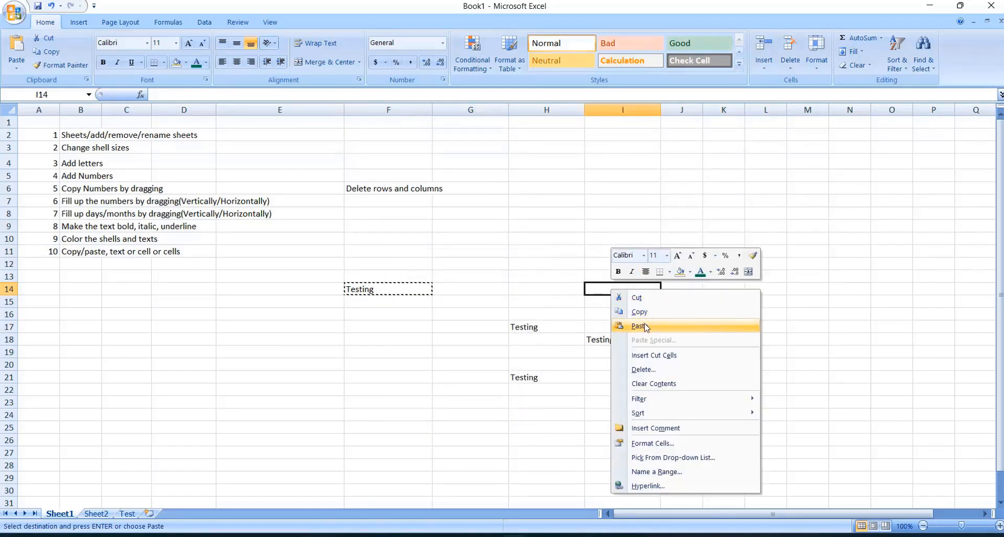
{"action": "left_click", "coordinate": [641, 326]}
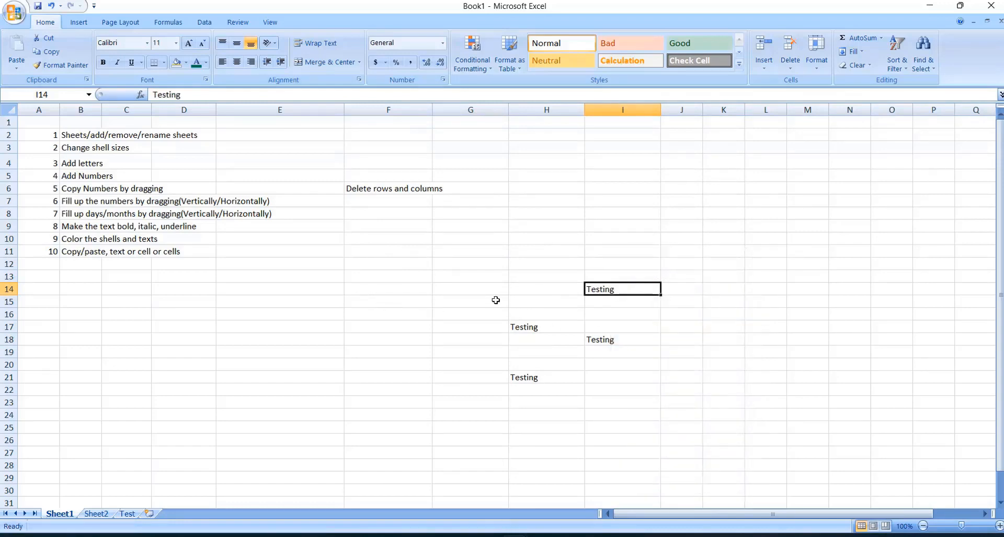
{"action": "left_click_drag", "start_coordinate": [532, 327], "coordinate": [600, 365]}
{"action": "left_click", "coordinate": [536, 303]}
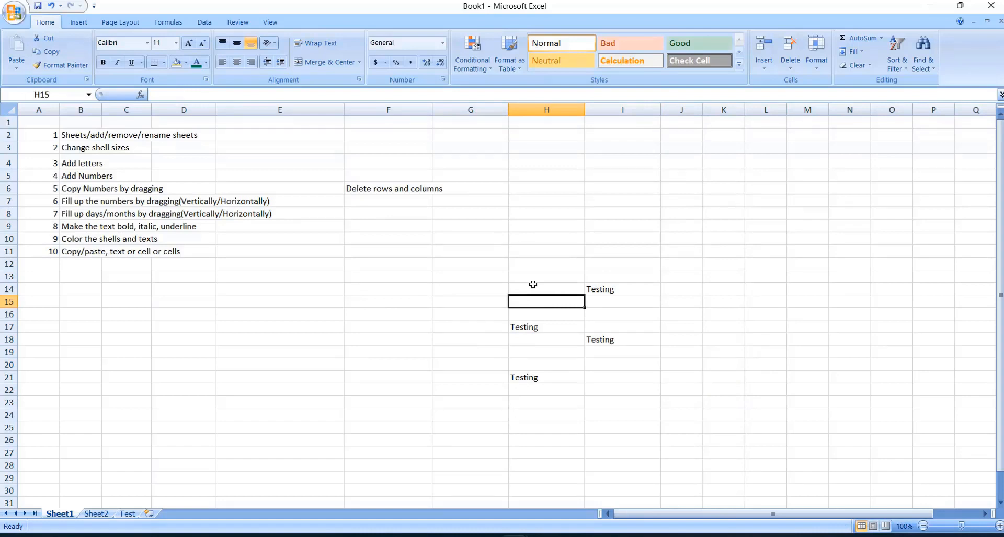
{"action": "left_click_drag", "start_coordinate": [532, 284], "coordinate": [622, 378]}
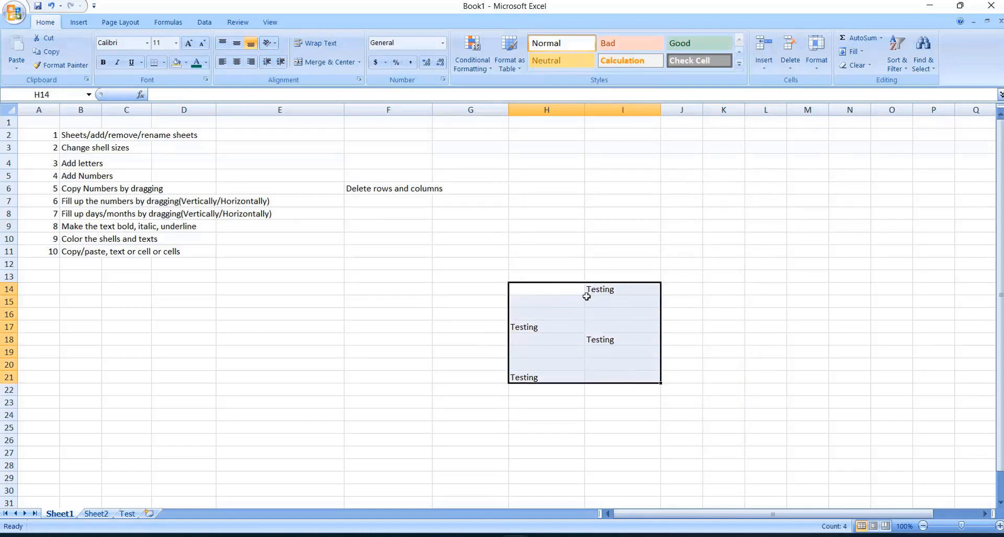
{"action": "right_click", "coordinate": [558, 339]}
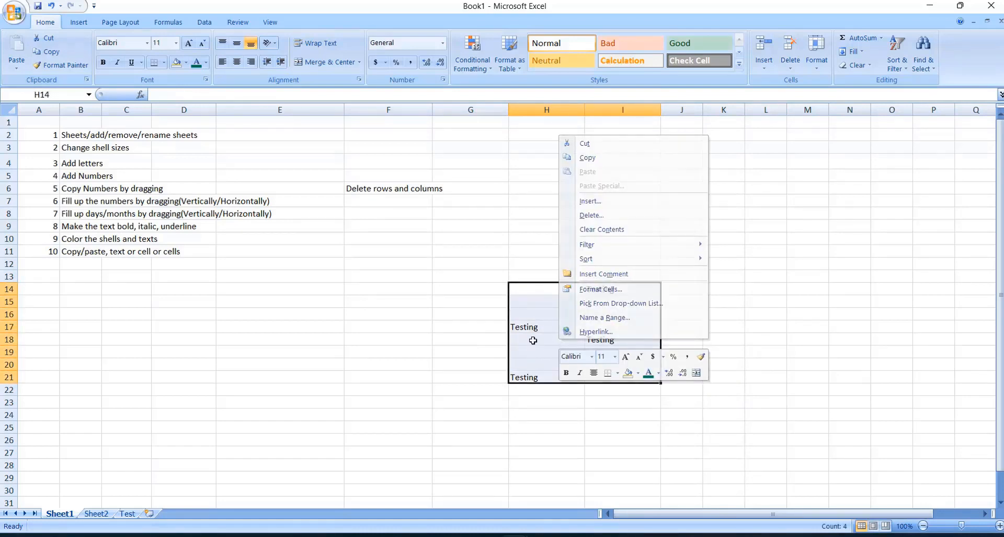
{"action": "left_click", "coordinate": [521, 301]}
Copy the cell block H14:I21 and paste it with its starting corner at cell L26.
{"action": "left_click", "coordinate": [521, 289]}
{"action": "left_click_drag", "start_coordinate": [521, 289], "coordinate": [619, 379]}
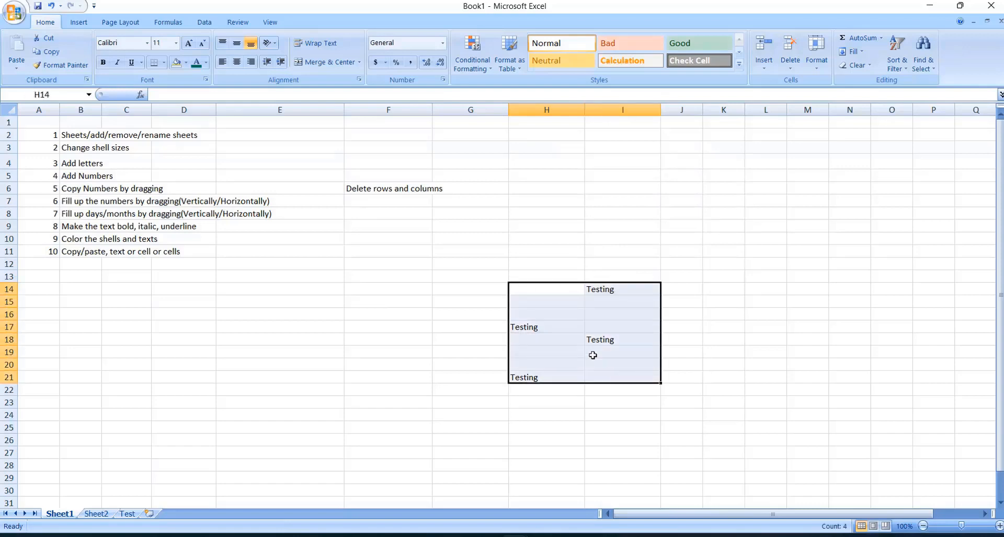
{"action": "right_click", "coordinate": [549, 309]}
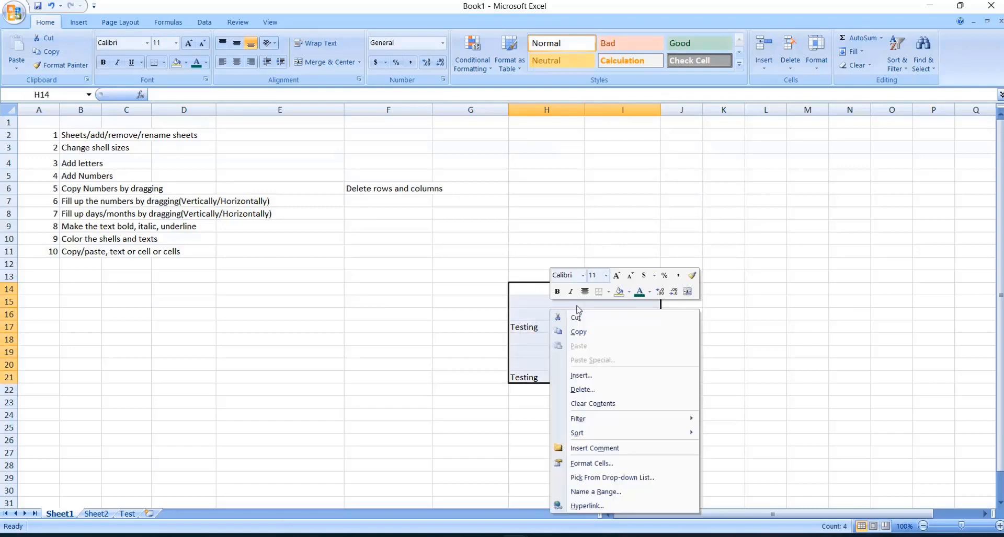
{"action": "left_click", "coordinate": [600, 337]}
{"action": "left_click", "coordinate": [766, 440]}
{"action": "scroll", "coordinate": [739, 298], "scroll_direction": "down", "scroll_amount": 1}
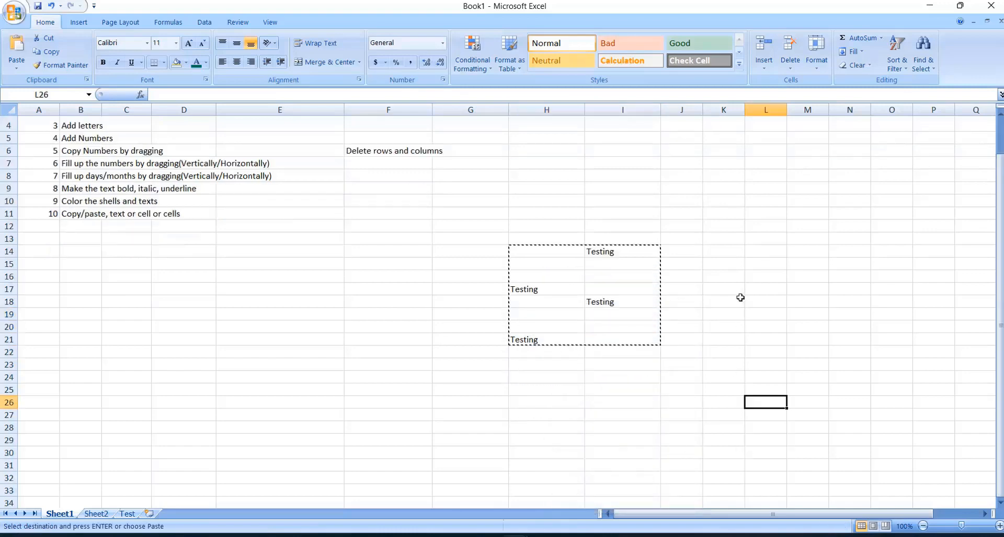
{"action": "right_click", "coordinate": [763, 403]}
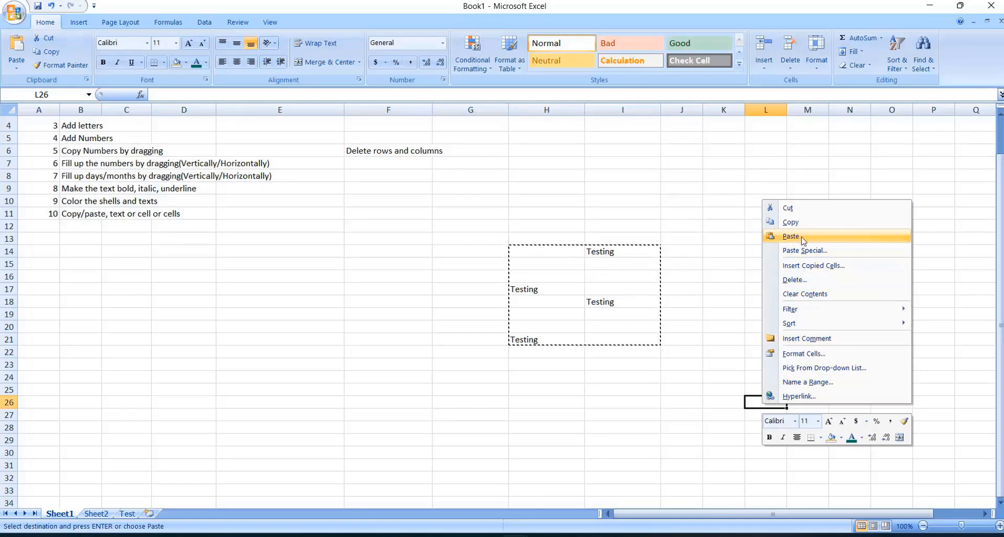
{"action": "left_click", "coordinate": [792, 237]}
{"action": "left_click", "coordinate": [805, 415]}
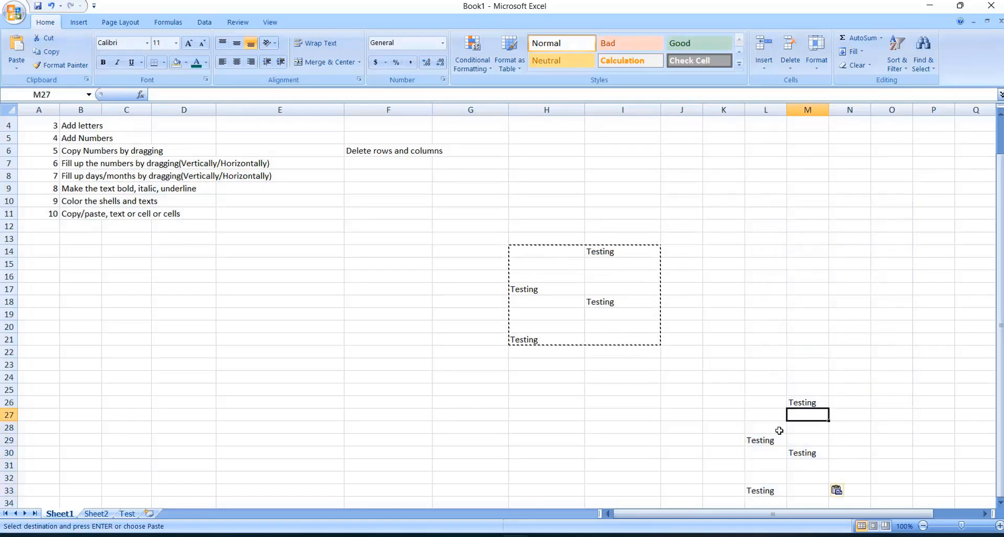
{"action": "mouse_move", "coordinate": [767, 425]}
{"action": "left_mouse_down"}
{"action": "mouse_move", "coordinate": [825, 424]}
{"action": "mouse_move", "coordinate": [782, 424]}
{"action": "left_mouse_up"}
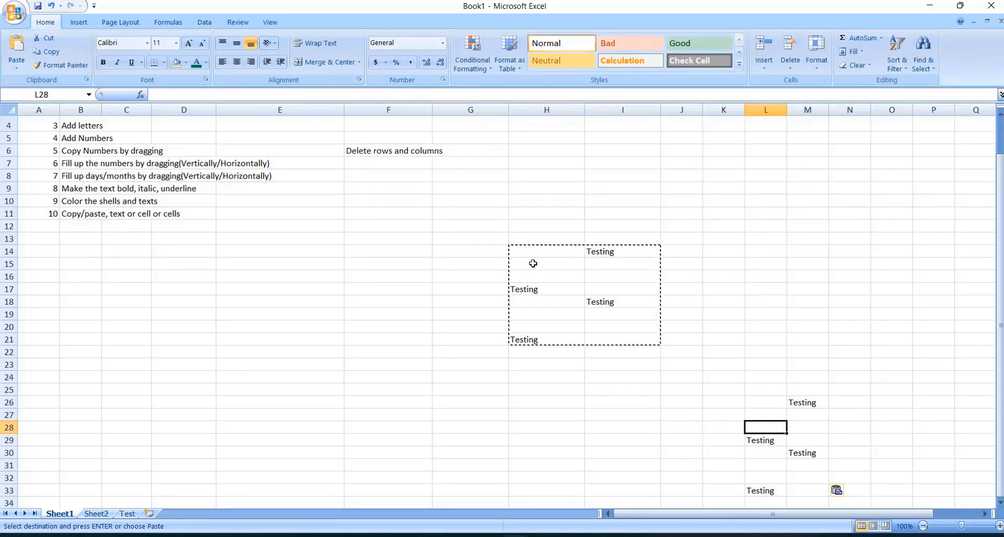
Fill the original block H14:I21 with the standard orange color.
{"action": "left_click_drag", "start_coordinate": [526, 255], "coordinate": [602, 336]}
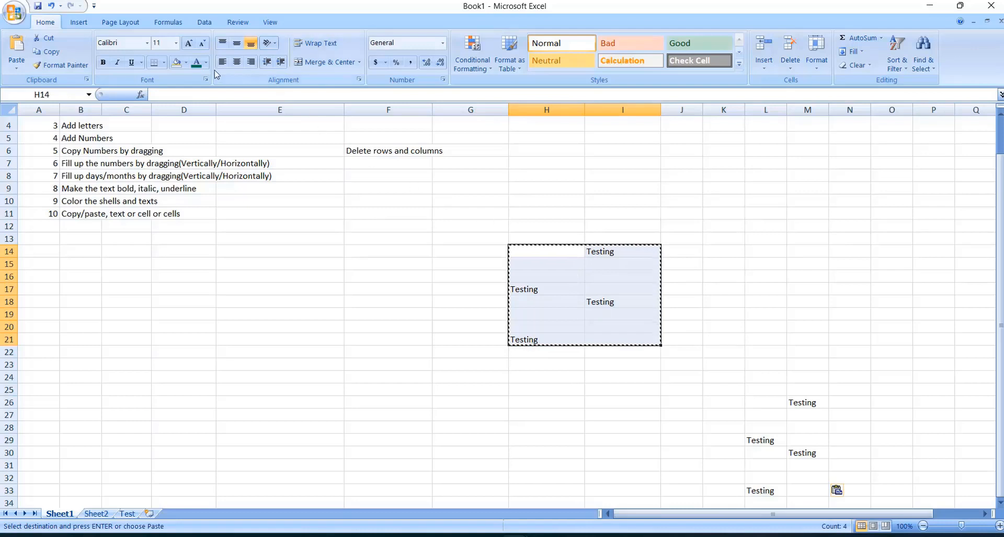
{"action": "left_click", "coordinate": [186, 63]}
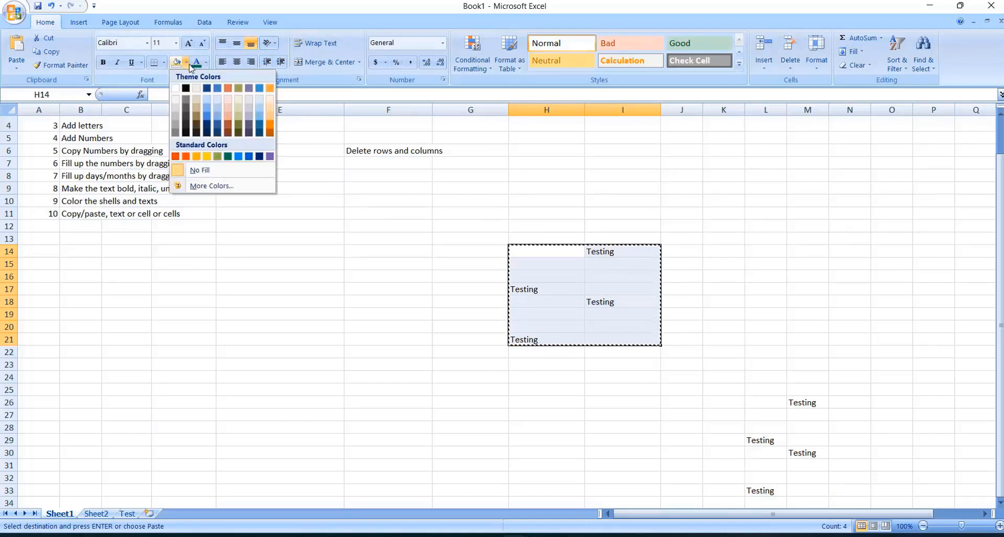
{"action": "left_click", "coordinate": [196, 157]}
{"action": "left_click", "coordinate": [507, 389]}
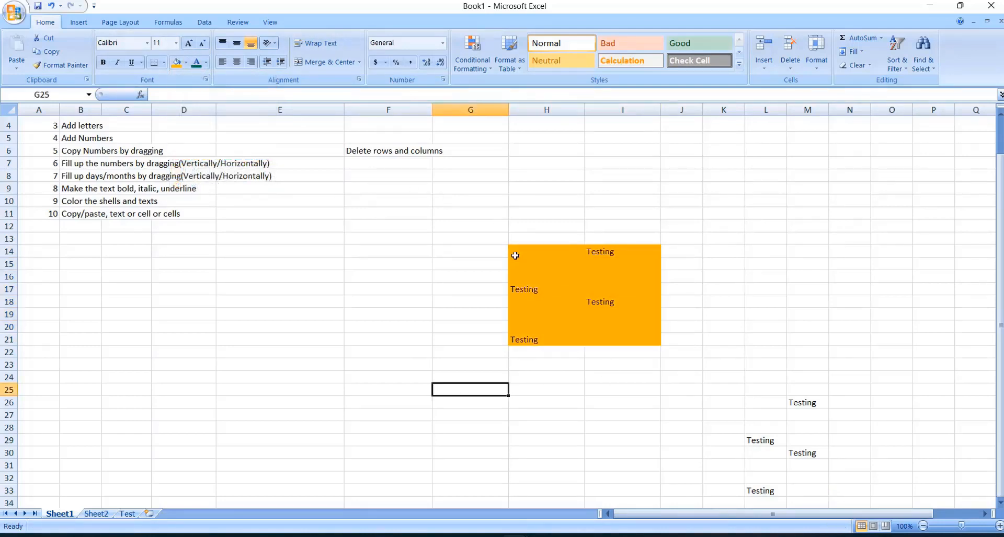
Copy the orange block H14:I21 and paste it starting at cell M13.
{"action": "left_click_drag", "start_coordinate": [515, 256], "coordinate": [617, 341]}
{"action": "right_click", "coordinate": [559, 283]}
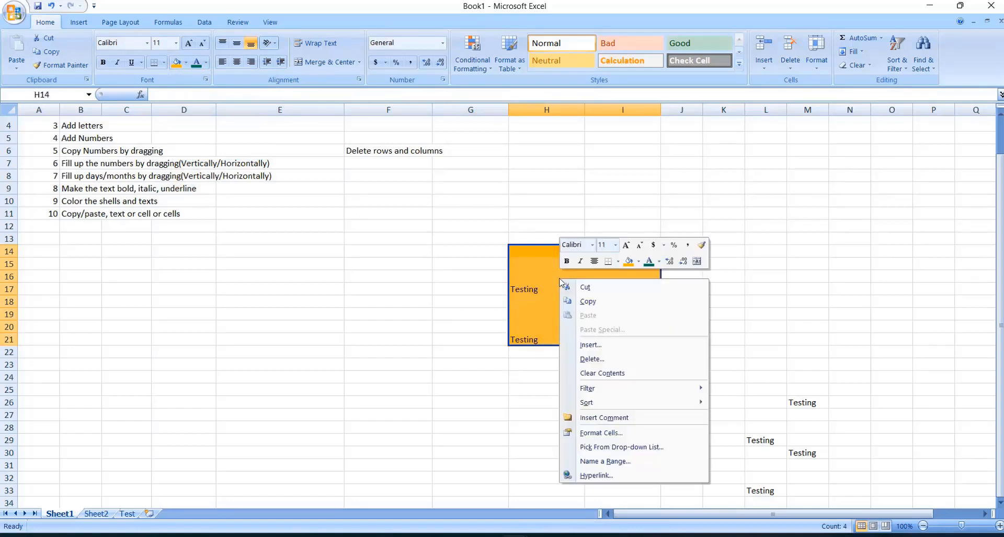
{"action": "left_click", "coordinate": [596, 301]}
{"action": "left_click", "coordinate": [822, 239]}
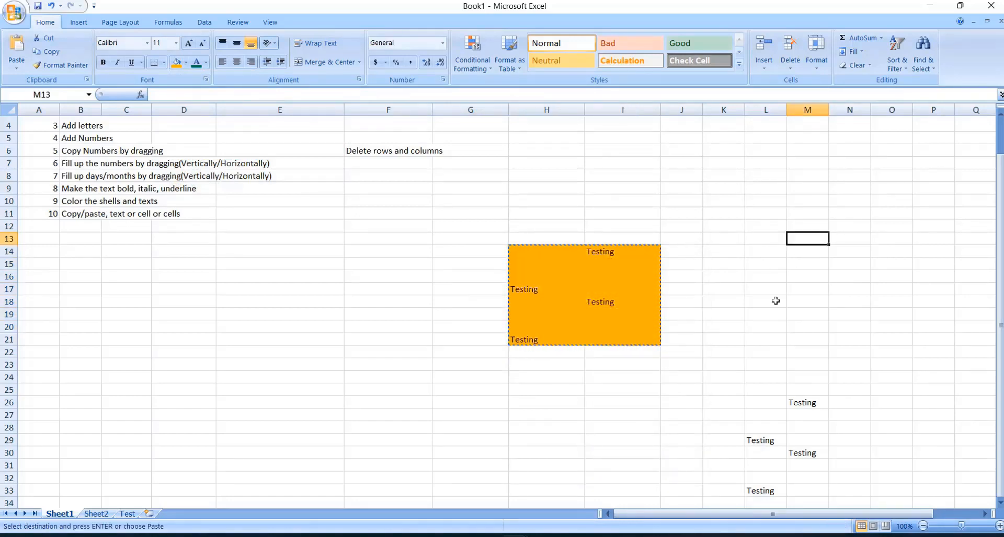
{"action": "key", "text": "ctrl+v"}
{"action": "left_click", "coordinate": [839, 304]}
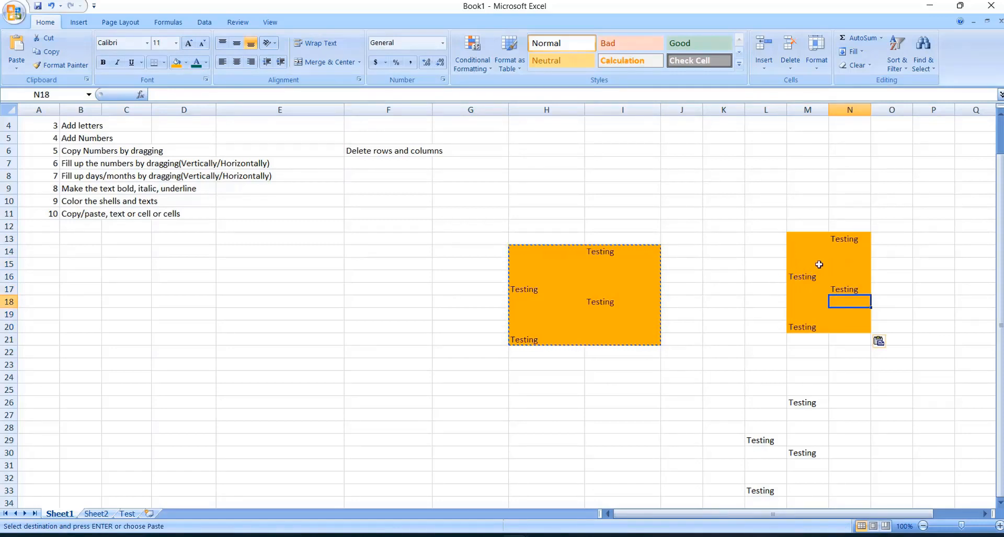
Change the font color of the "Testing" text in cell H17 to orange-red.
{"action": "left_click", "coordinate": [569, 285]}
{"action": "left_click", "coordinate": [596, 306]}
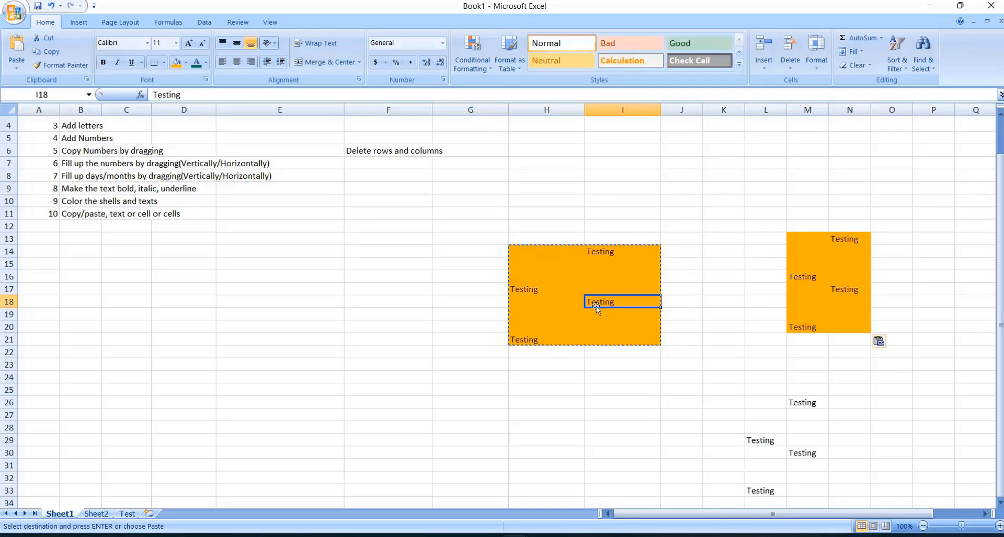
{"action": "left_click", "coordinate": [526, 288]}
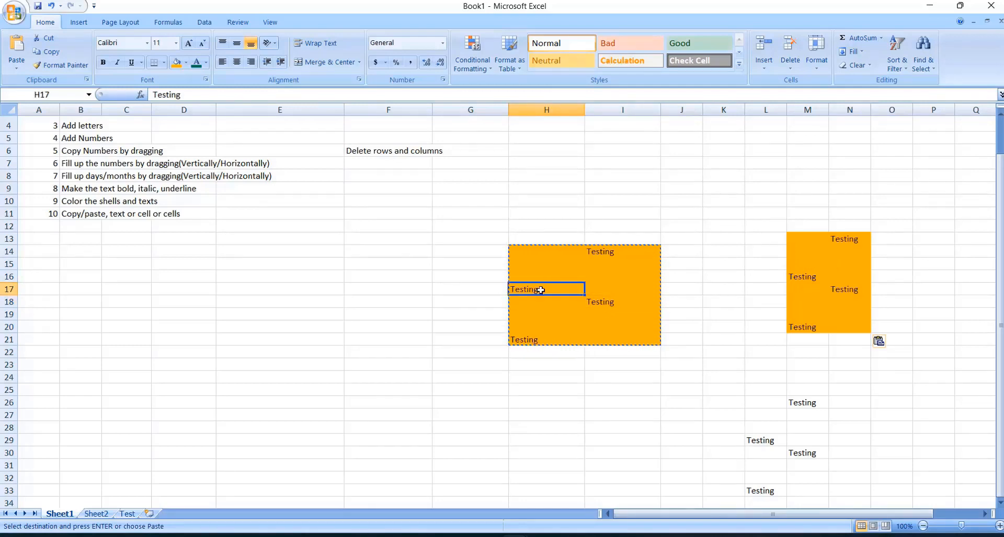
{"action": "left_click", "coordinate": [206, 62]}
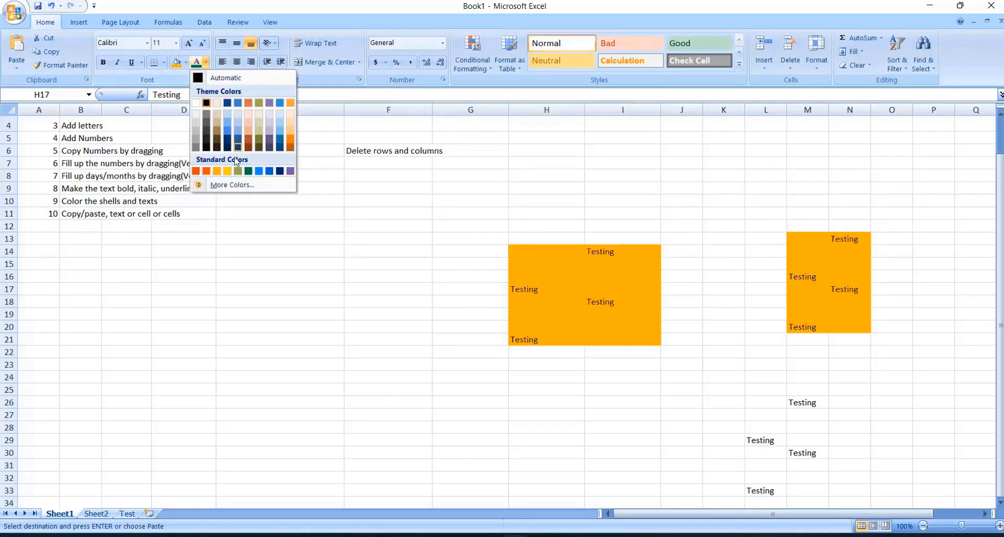
{"action": "left_click", "coordinate": [207, 172]}
{"action": "left_click", "coordinate": [592, 418]}
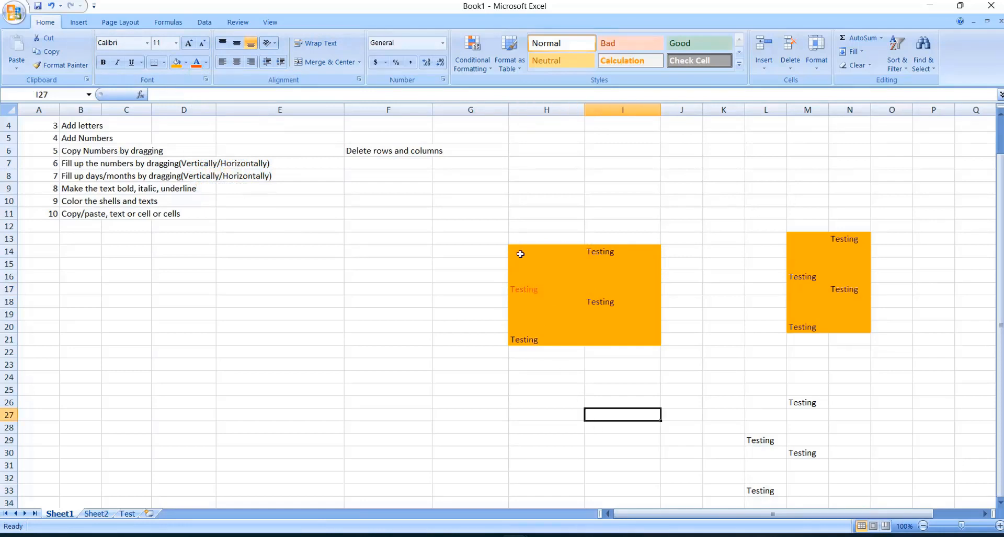
Copy the block H14:I21 with its colored text and paste it starting at cell E26.
{"action": "left_click_drag", "start_coordinate": [517, 253], "coordinate": [610, 340]}
{"action": "right_click", "coordinate": [574, 292]}
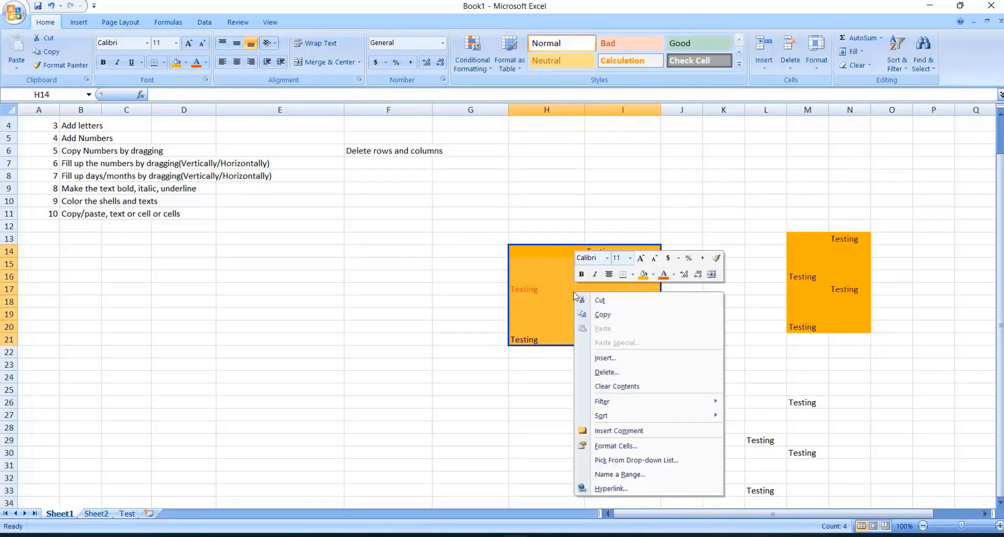
{"action": "left_click", "coordinate": [602, 316]}
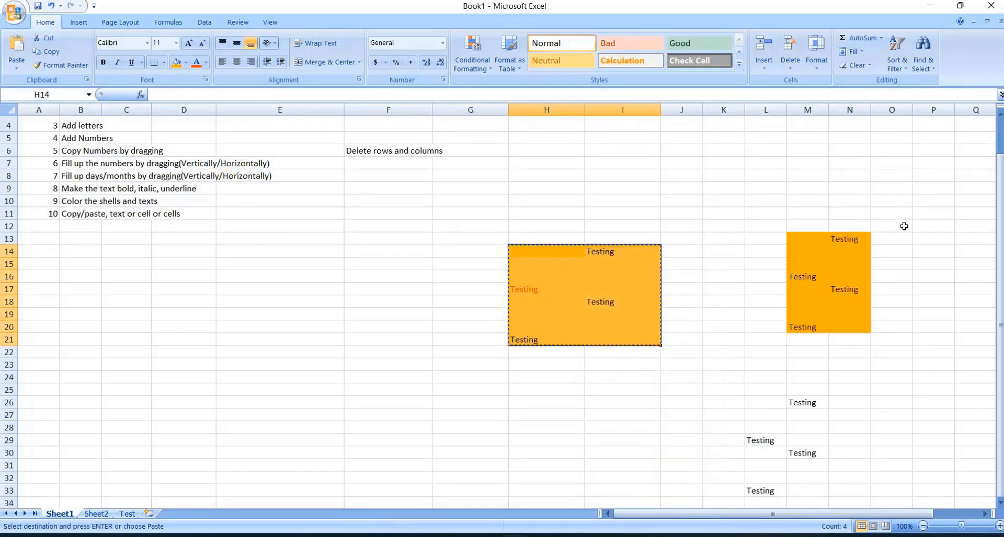
{"action": "left_click", "coordinate": [315, 401]}
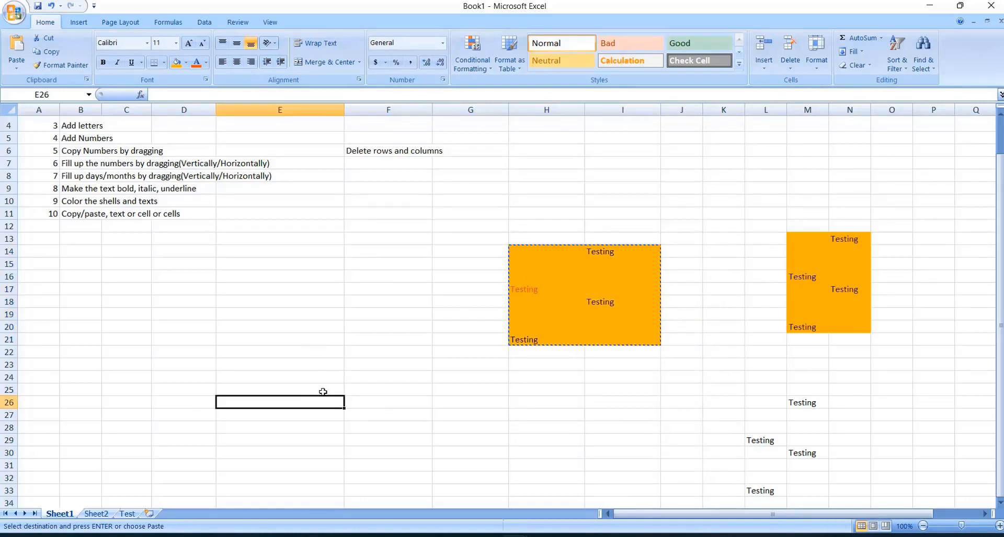
{"action": "key", "text": "ctrl+v"}
{"action": "left_click", "coordinate": [237, 440]}
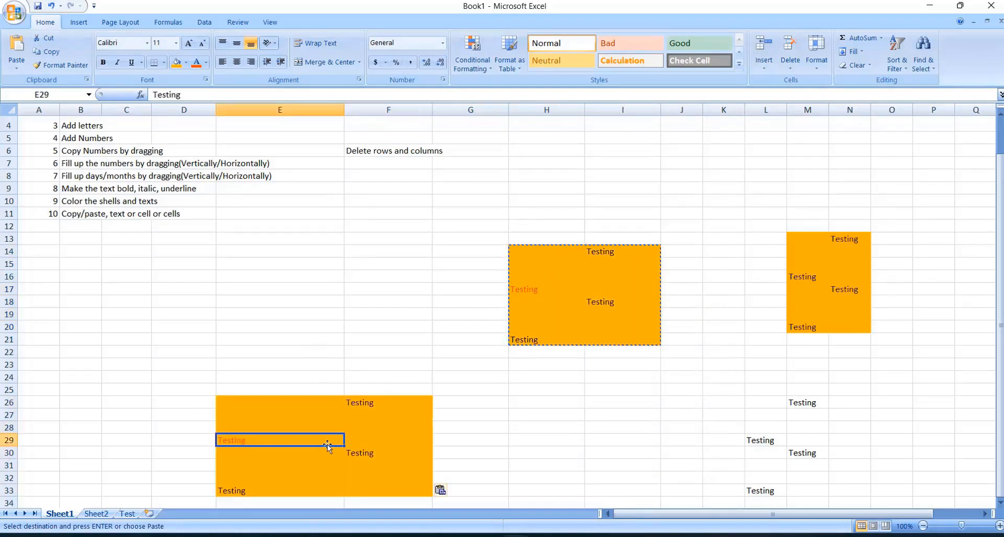
Undo all the copy-and-paste practice edits, back to the sheet without any "Testing" cells or orange blocks.
{"action": "left_click", "coordinate": [469, 411]}
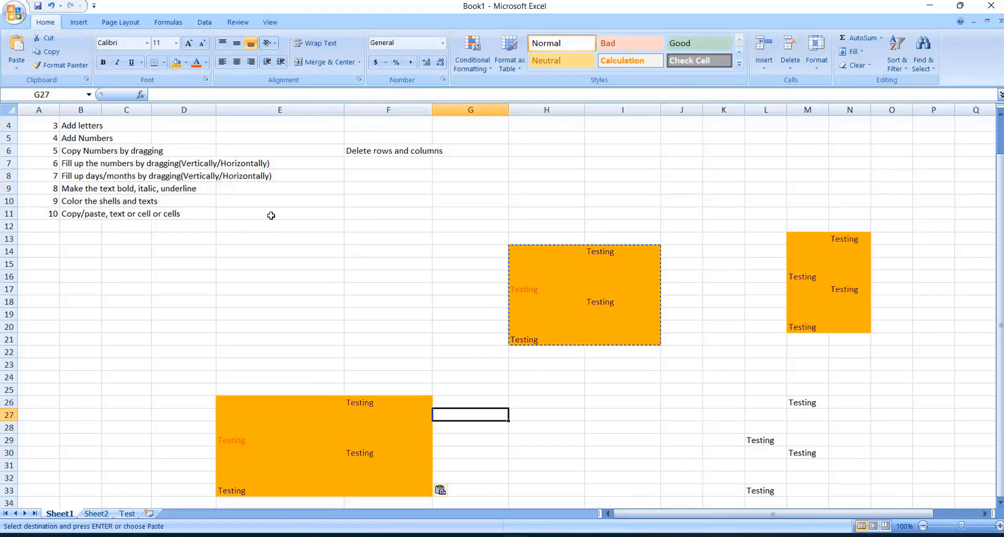
{"action": "key", "text": "ctrl+z"}
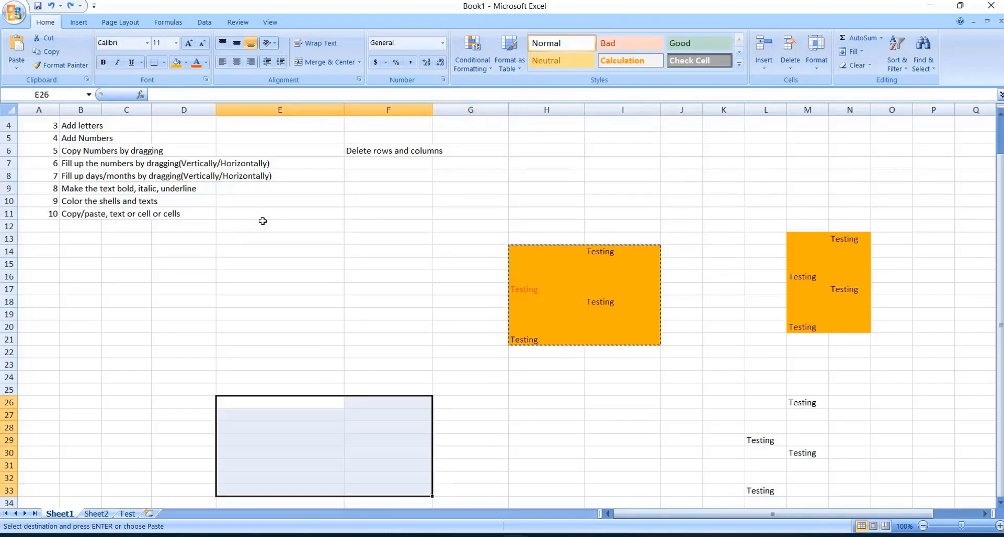
{"action": "key", "text": "ctrl+z"}
{"action": "key", "text": "ctrl+z"}
{"action": "key", "text": "ctrl+z"}
{"action": "key", "text": "ctrl+z"}
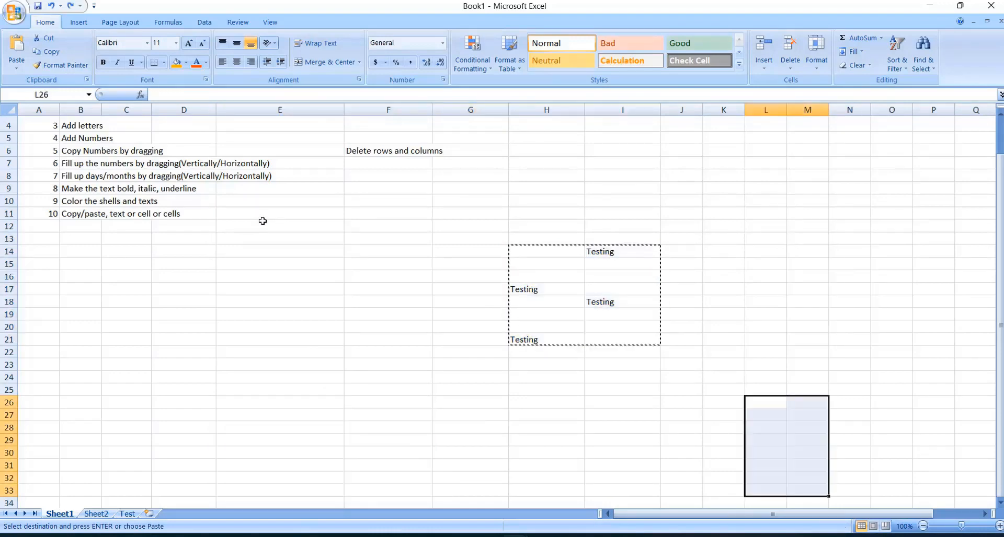
{"action": "key", "text": "ctrl+z"}
{"action": "key", "text": "ctrl+z"}
{"action": "key", "text": "ctrl+z"}
{"action": "key", "text": "ctrl+z"}
{"action": "key", "text": "ctrl+z"}
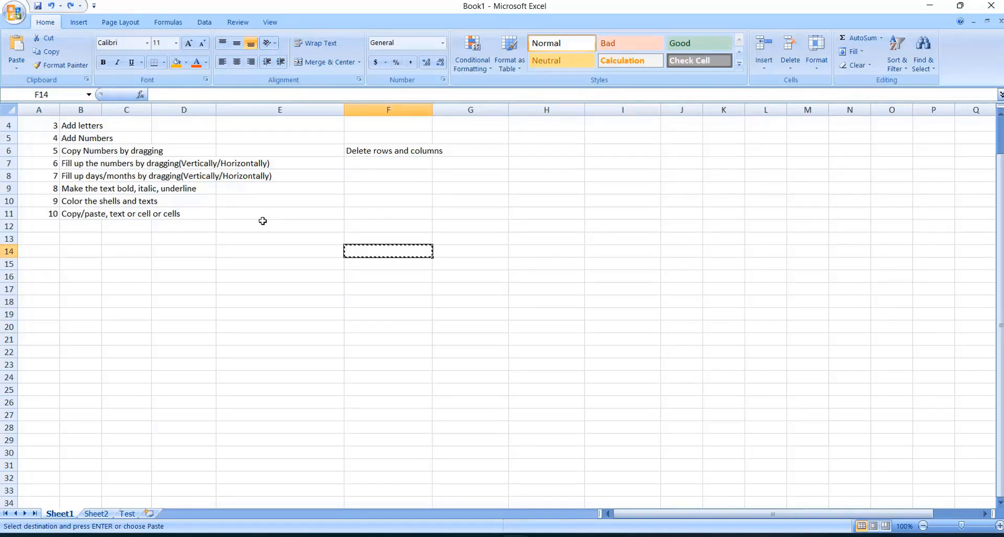
Cancel the pending copy of cell F14.
{"action": "left_click", "coordinate": [276, 287]}
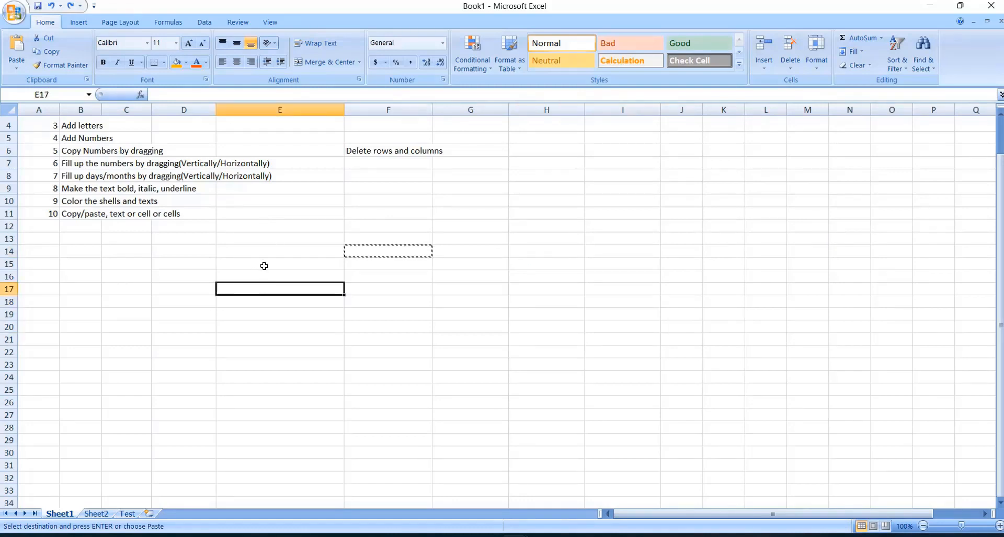
{"action": "left_click", "coordinate": [363, 251]}
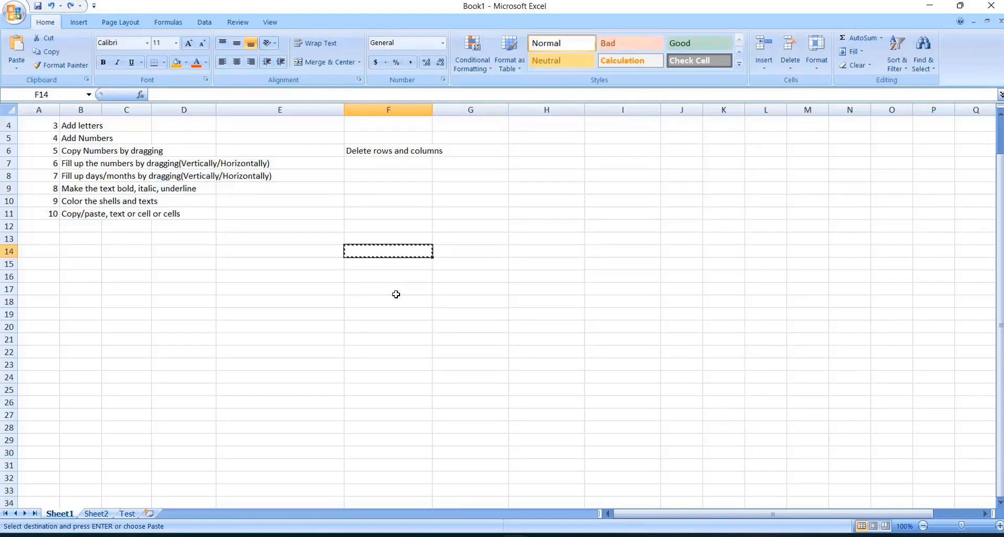
{"action": "key", "text": "Escape"}
{"action": "left_click", "coordinate": [294, 325]}
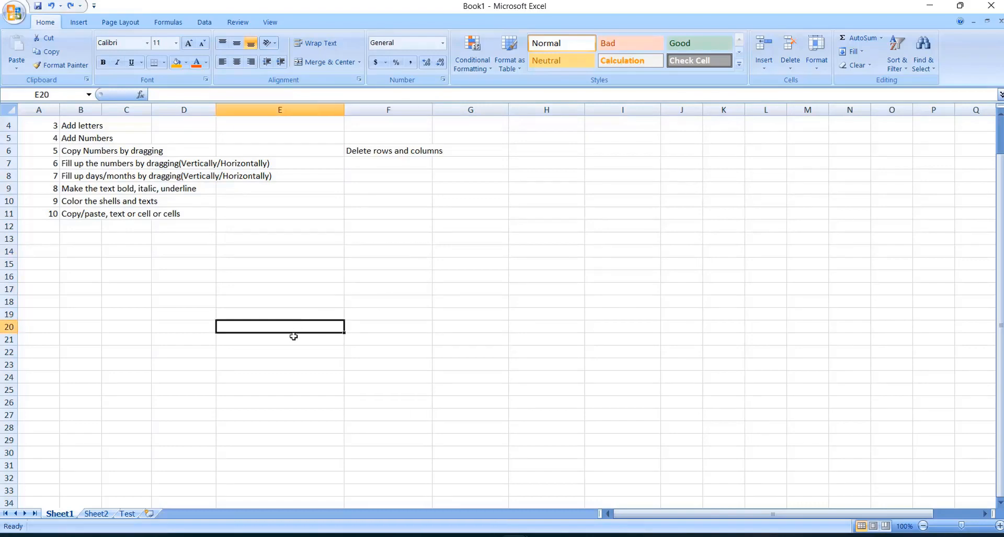
Copy the outline item "Copy/paste the entire row or rows" from the Word document and paste it into cell B12 of the Excel sheet.
{"action": "key", "text": "alt+Tab"}
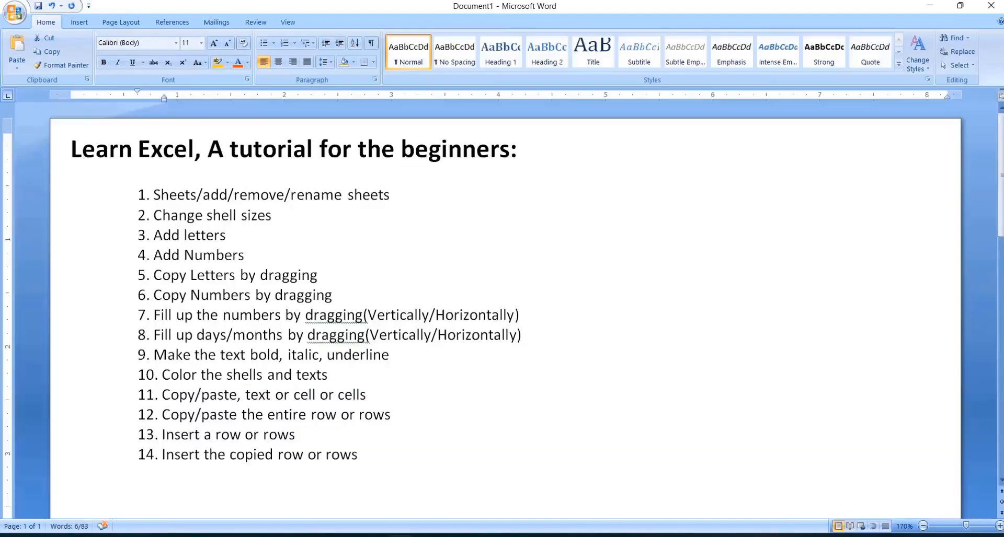
{"action": "left_click_drag", "start_coordinate": [406, 420], "coordinate": [188, 421]}
{"action": "right_click", "coordinate": [189, 421]}
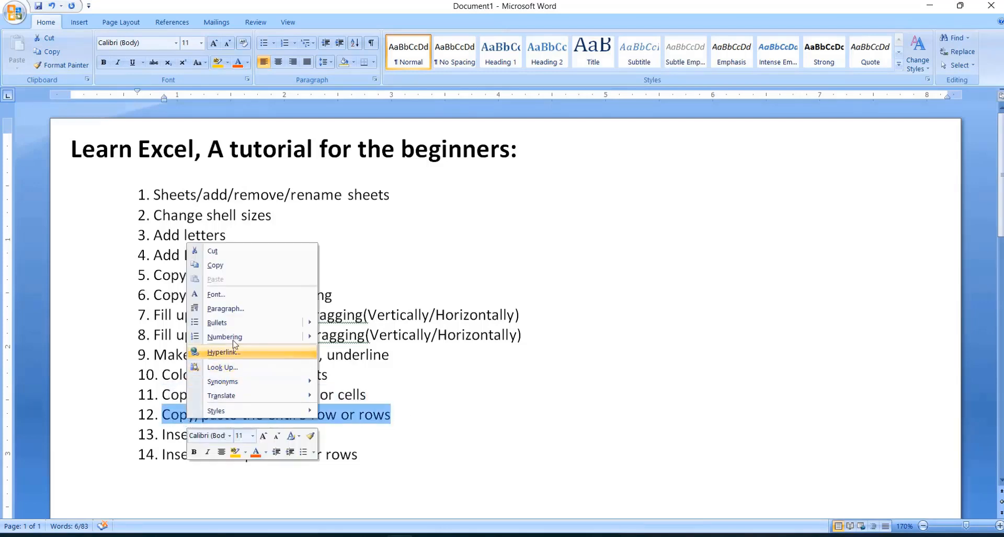
{"action": "left_click", "coordinate": [215, 265]}
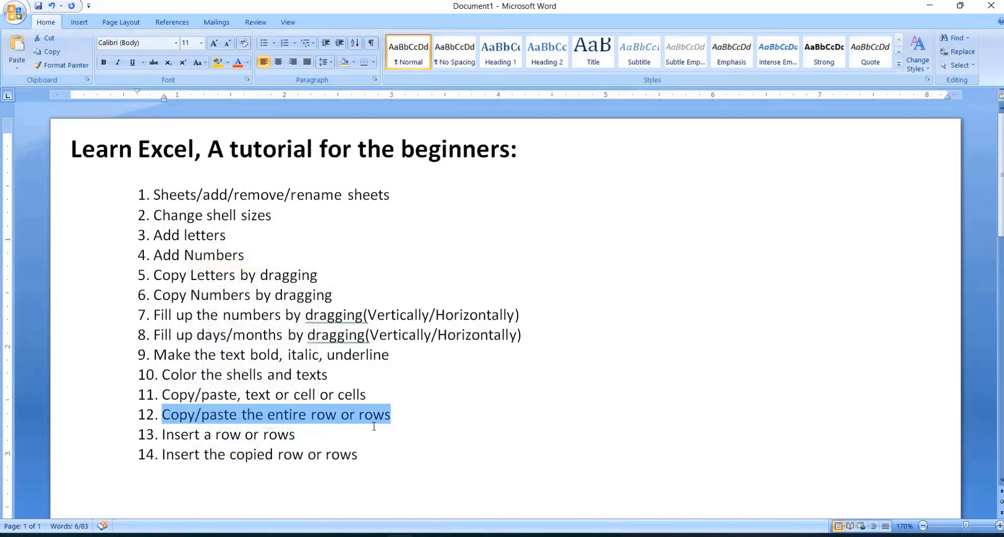
{"action": "left_click", "coordinate": [578, 497]}
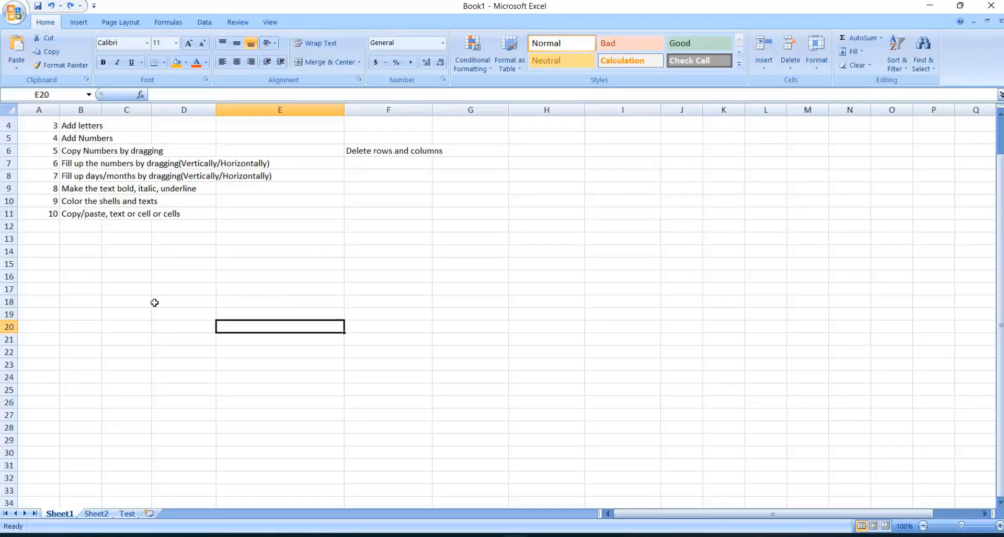
{"action": "left_click", "coordinate": [78, 225]}
{"action": "key", "text": "ctrl+v"}
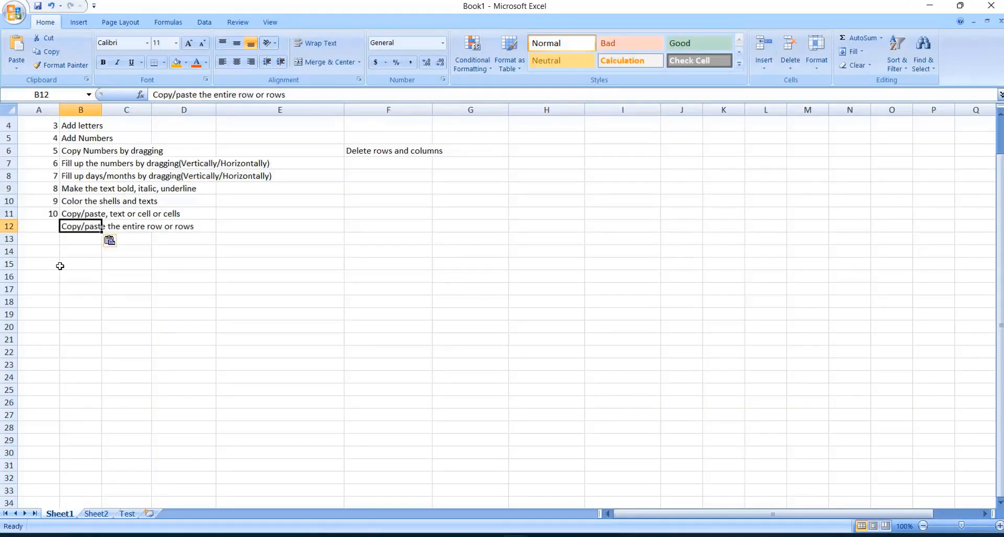
Enter the topic number 11 in cell A12.
{"action": "left_click", "coordinate": [44, 226]}
{"action": "type", "text": "11."}
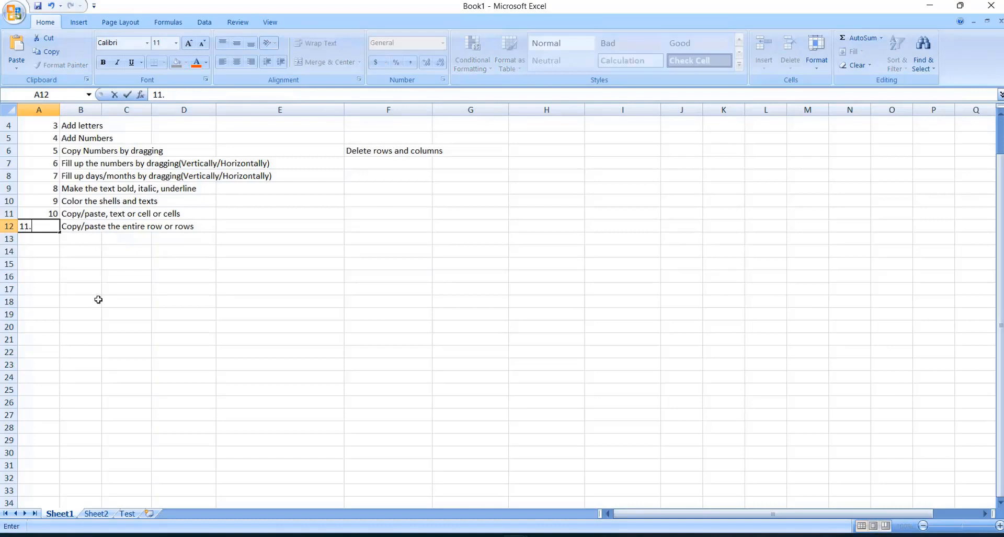
{"action": "left_click", "coordinate": [131, 300]}
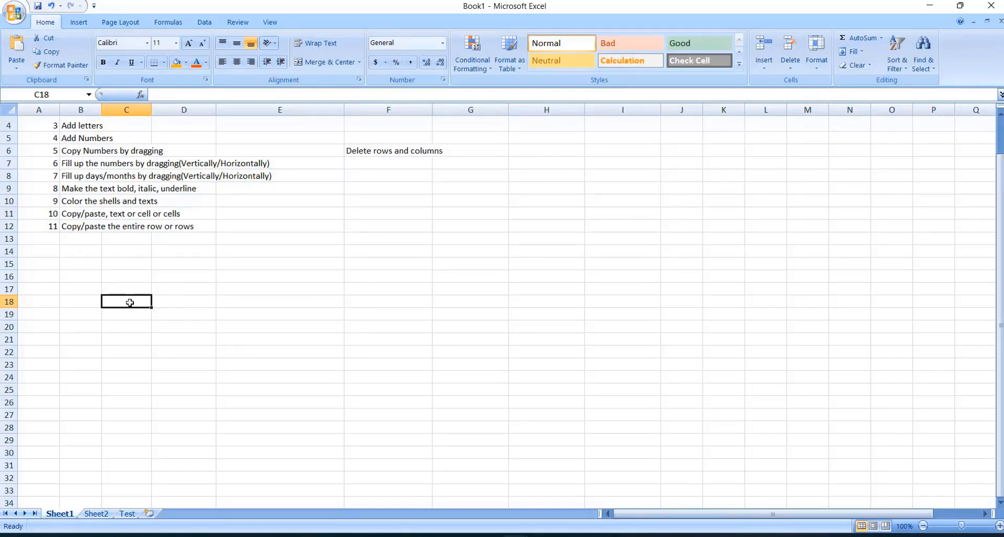
Fill row 18 with sample data: 1 in C18, "ABC" in D18 and "This is right thing to do." in E18.
{"action": "type", "text": "1"}
{"action": "left_click", "coordinate": [167, 302]}
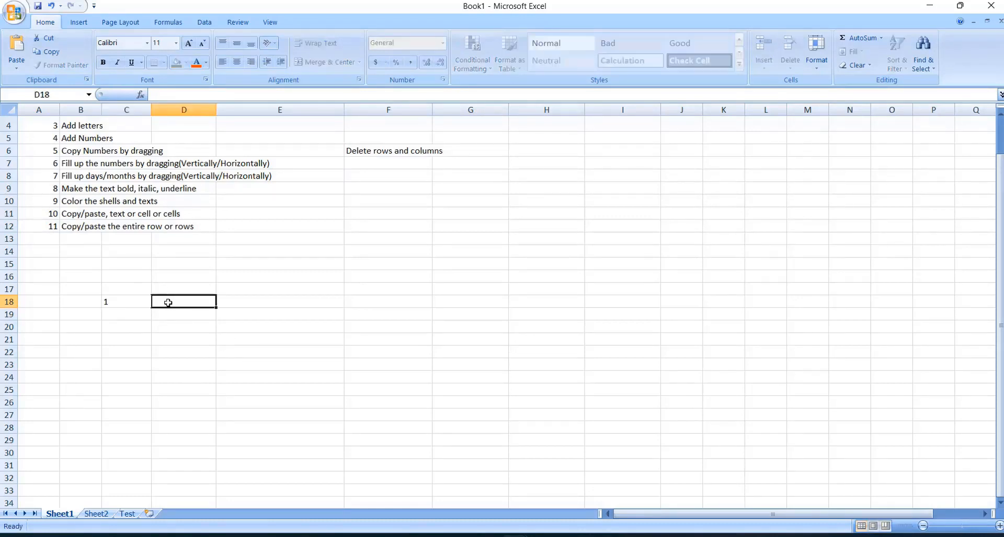
{"action": "type", "text": "A"}
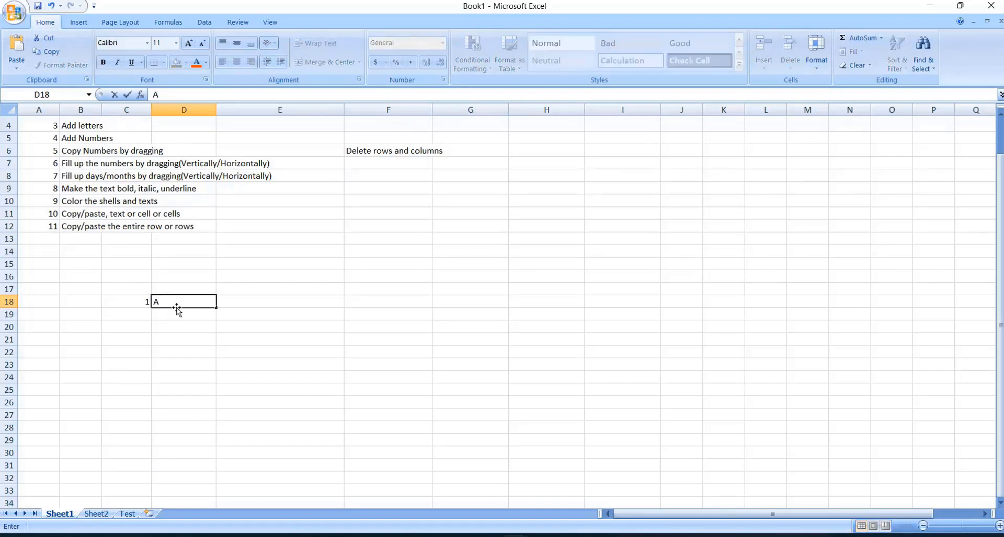
{"action": "type", "text": "BC"}
{"action": "left_click", "coordinate": [257, 303]}
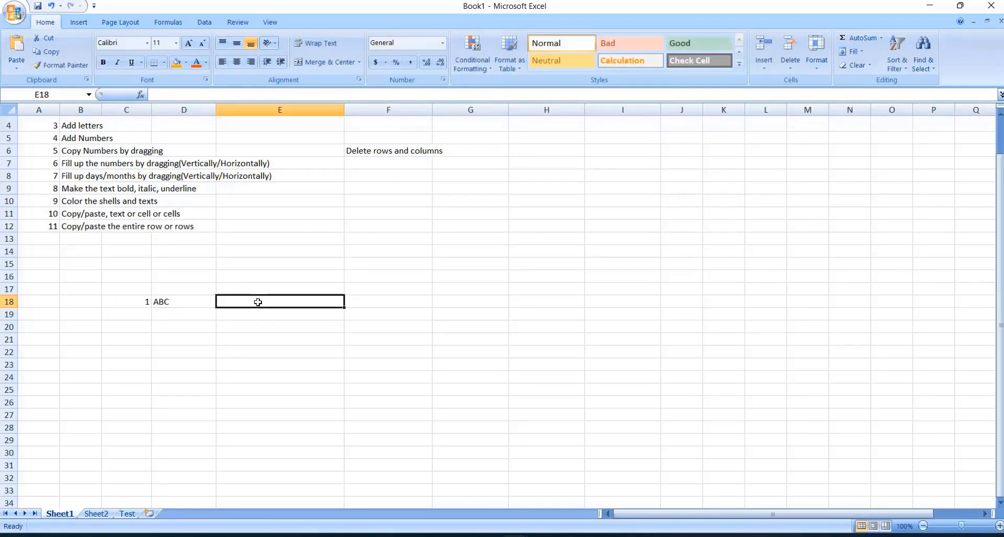
{"action": "type", "text": "This is "}
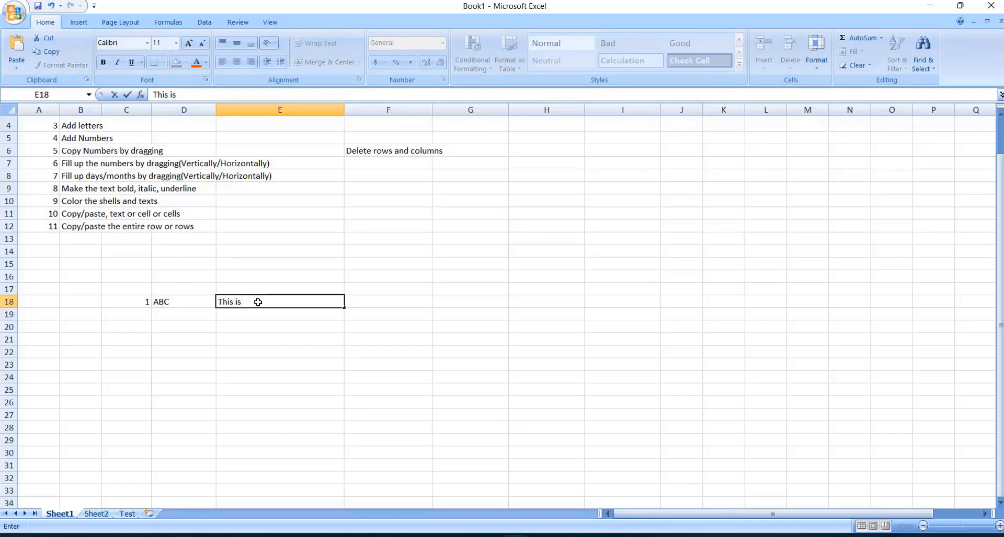
{"action": "type", "text": "right thing to do."}
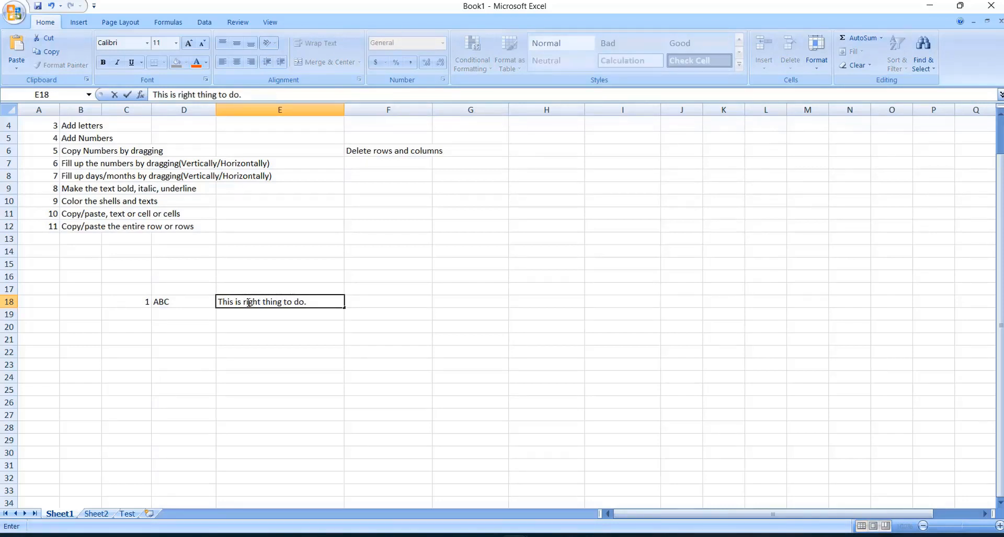
{"action": "left_click", "coordinate": [391, 351]}
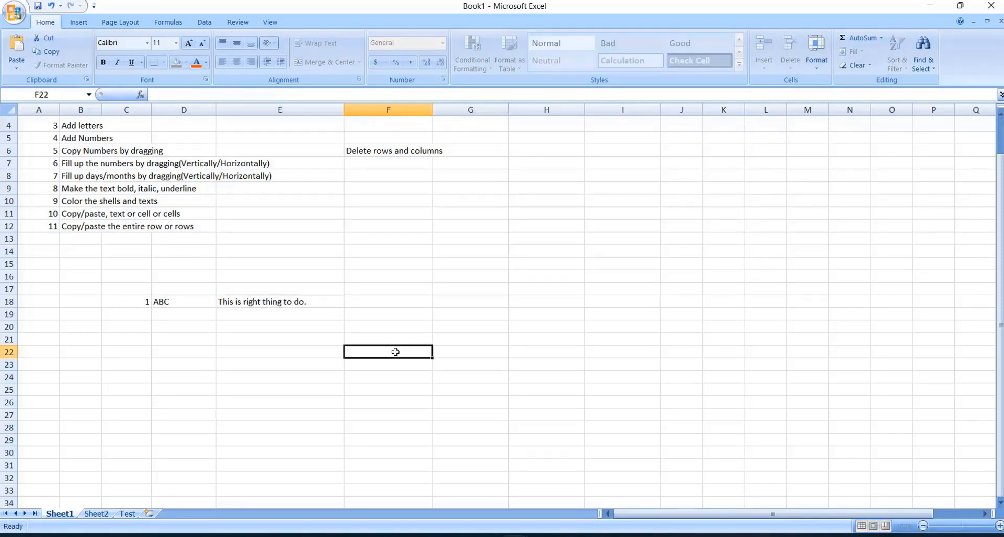
Select the filled cells C18:E18, and select the entire row 18 for comparison.
{"action": "left_click_drag", "start_coordinate": [133, 303], "coordinate": [246, 303]}
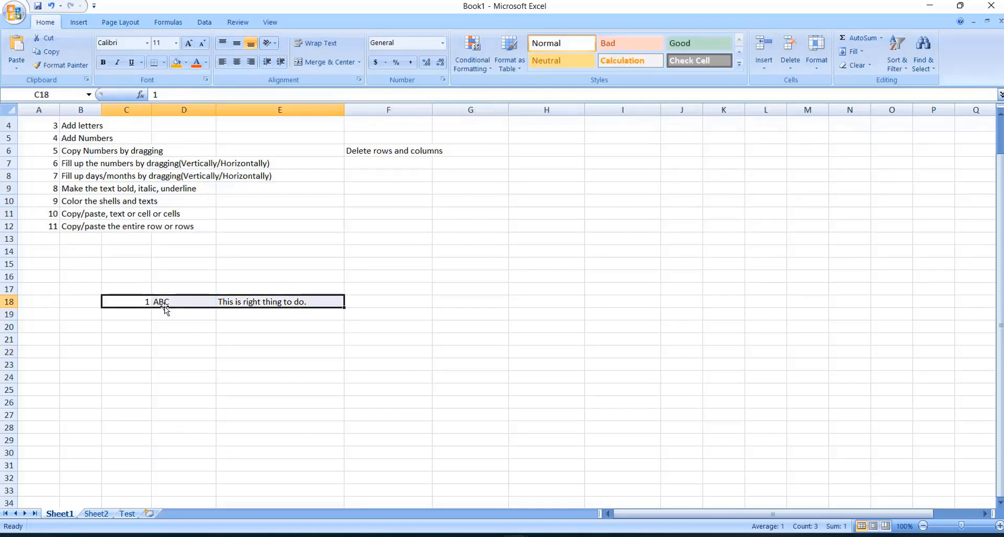
{"action": "left_click", "coordinate": [178, 352]}
{"action": "left_click_drag", "start_coordinate": [132, 305], "coordinate": [258, 302]}
{"action": "left_click", "coordinate": [9, 302]}
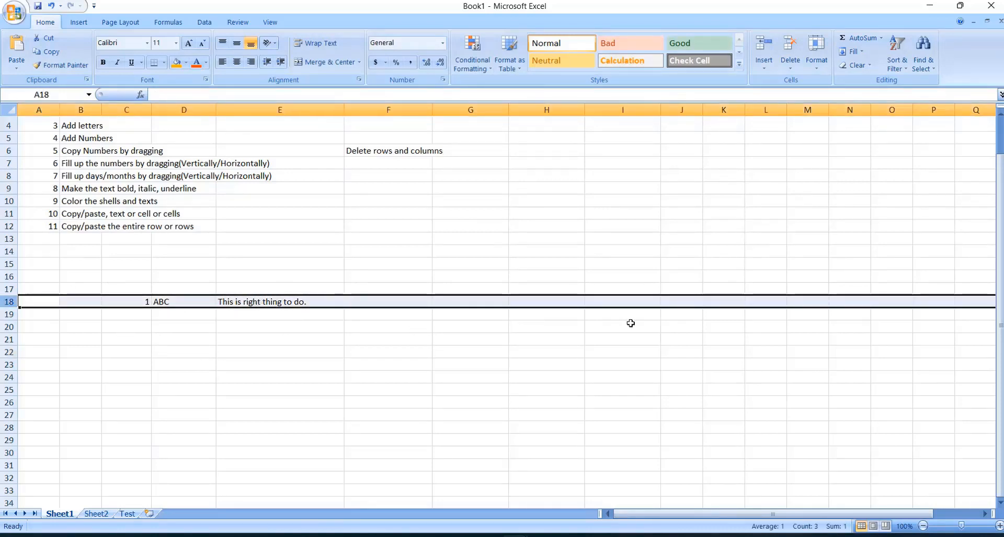
Add more sample data to row 18: "True" in cell I18 and 456 in cell M18.
{"action": "left_click", "coordinate": [620, 303]}
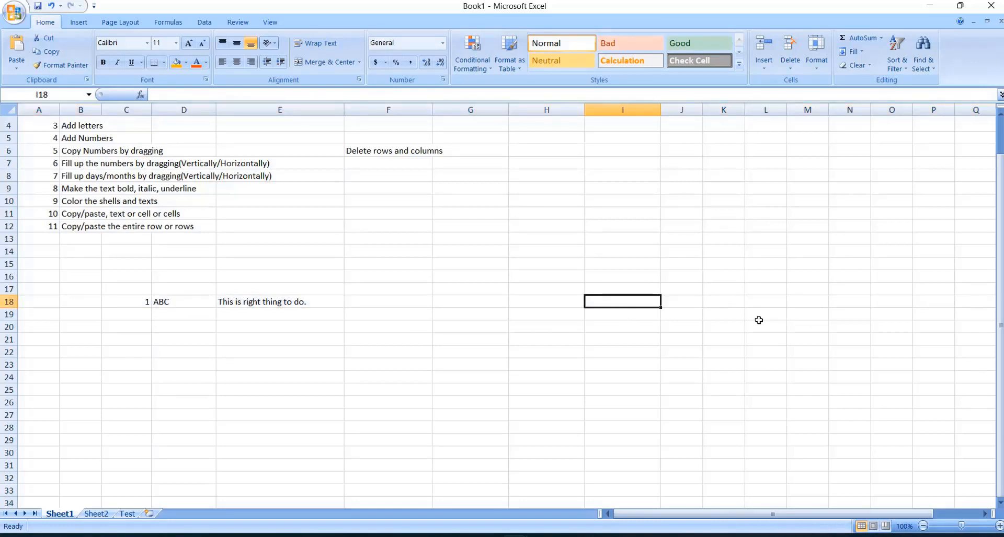
{"action": "type", "text": "True"}
{"action": "left_click", "coordinate": [808, 301]}
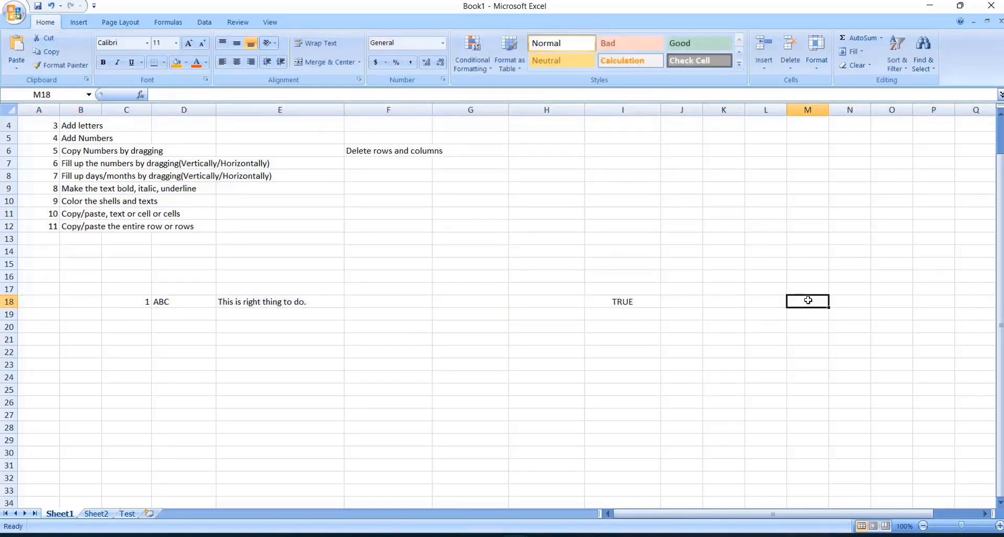
{"action": "type", "text": "456"}
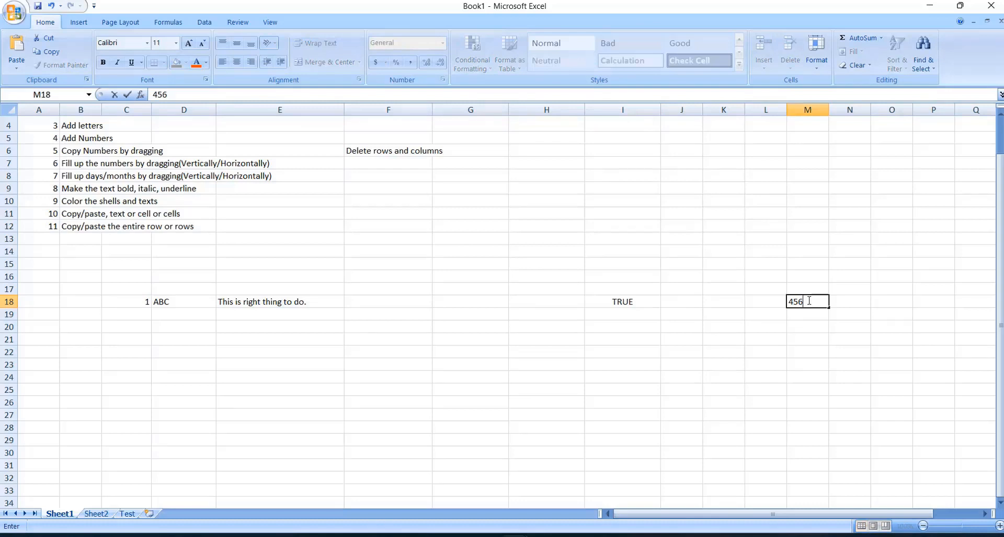
{"action": "left_click", "coordinate": [632, 338]}
{"action": "left_click", "coordinate": [9, 302]}
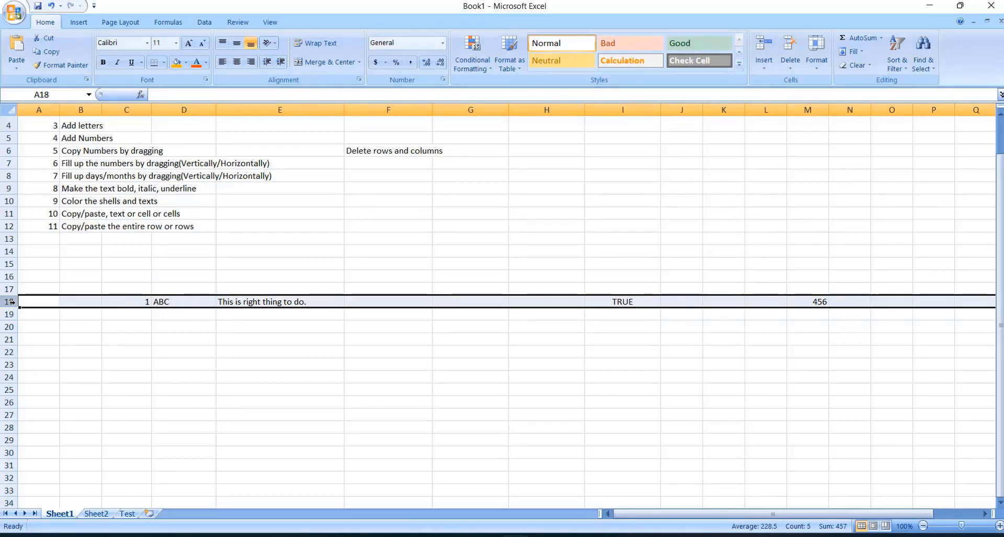
{"action": "left_click", "coordinate": [119, 387]}
{"action": "left_click", "coordinate": [9, 302]}
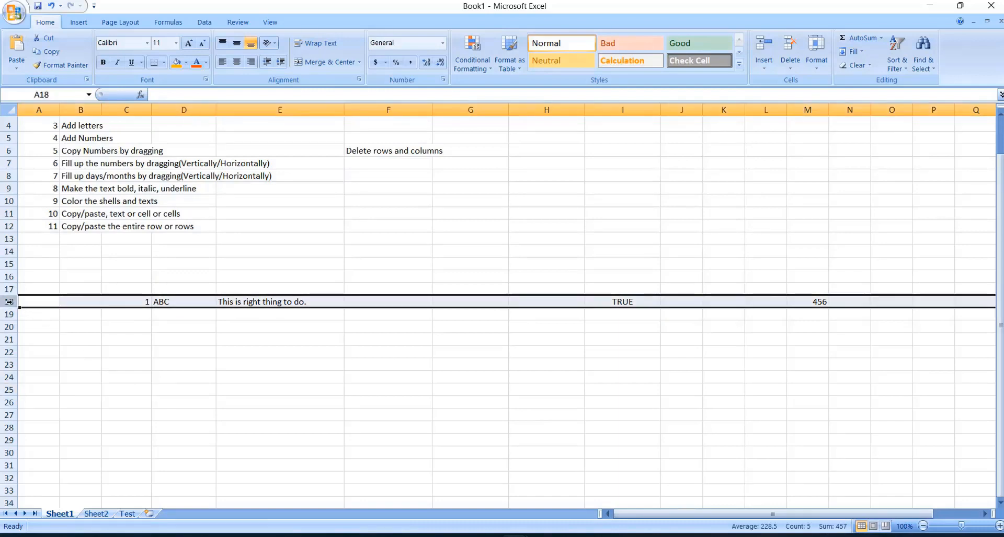
{"action": "right_click", "coordinate": [175, 302]}
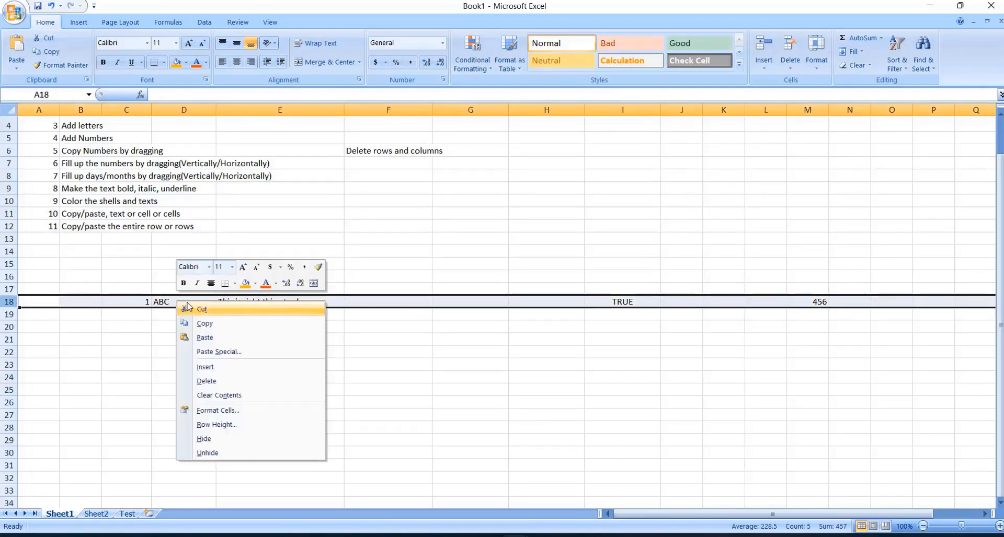
{"action": "left_click", "coordinate": [213, 325]}
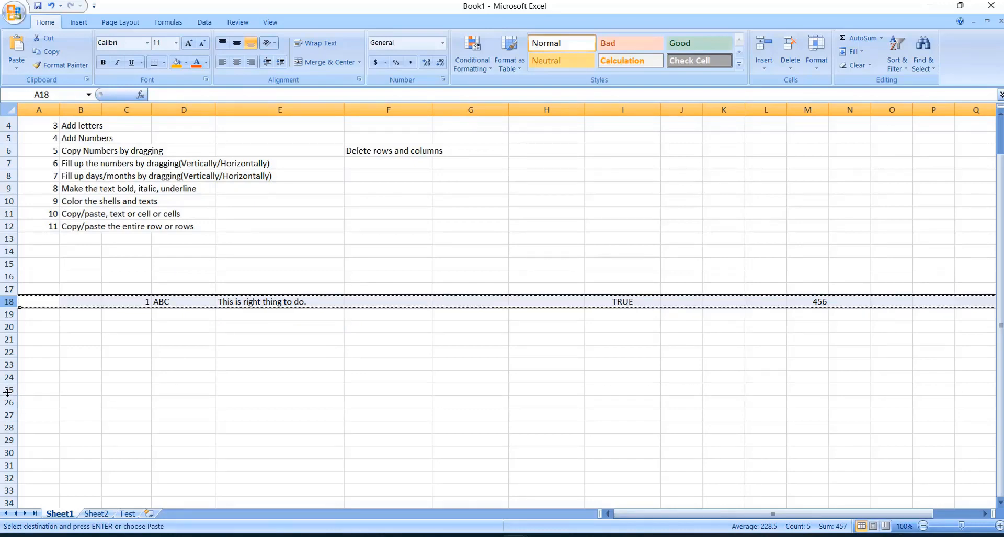
{"action": "left_click", "coordinate": [9, 390]}
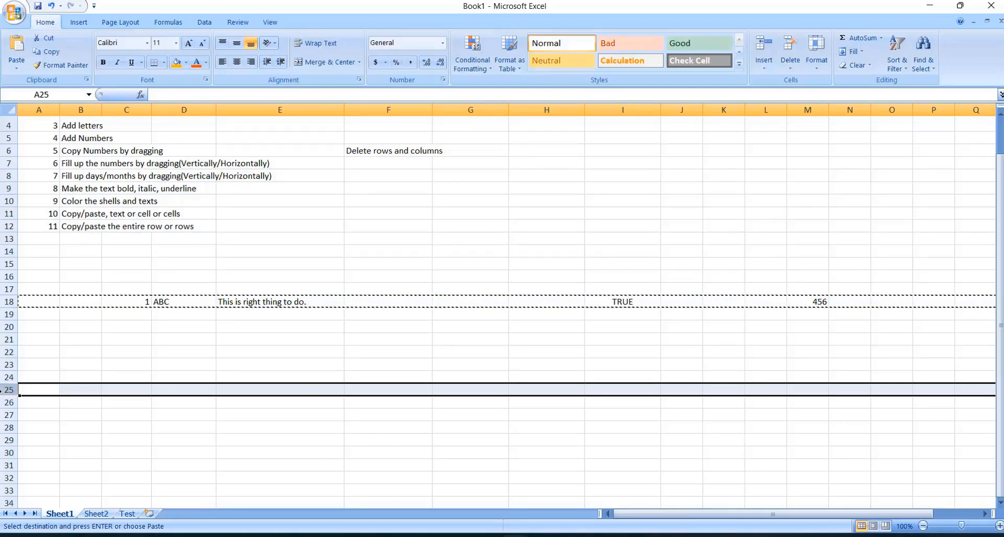
{"action": "left_click", "coordinate": [81, 427]}
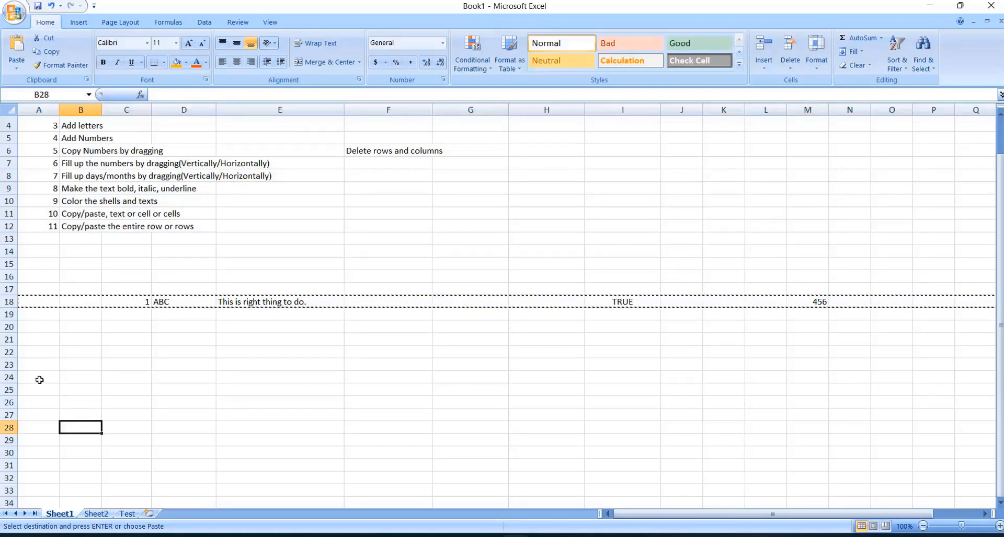
{"action": "key", "text": "Escape"}
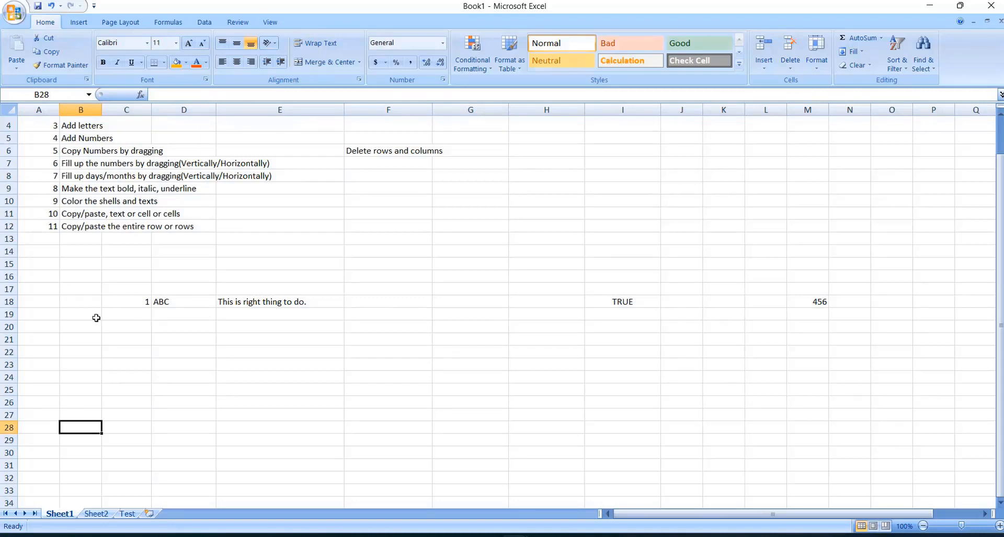
Copy the entire row 18 and paste it into row 19, ending copy mode.
{"action": "left_click", "coordinate": [9, 302]}
{"action": "right_click", "coordinate": [134, 298]}
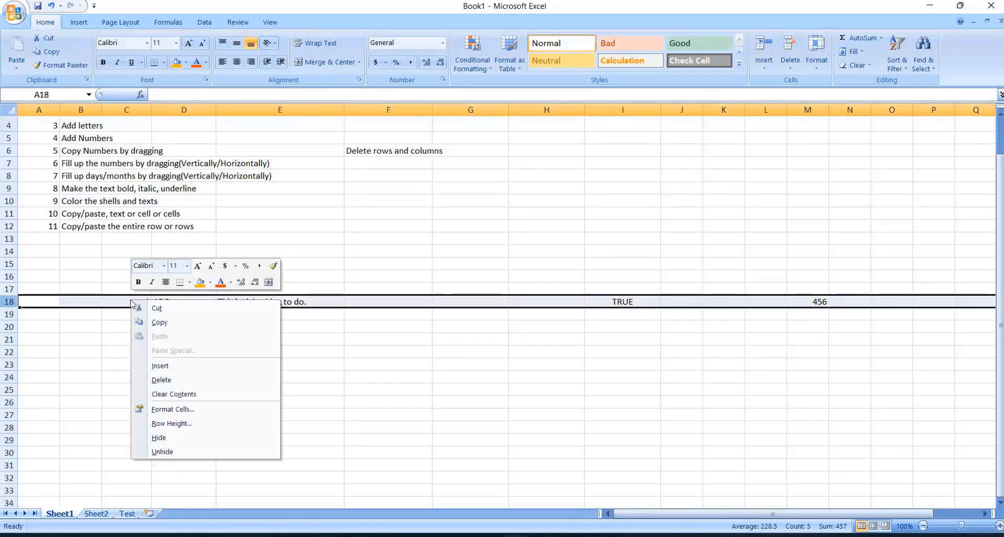
{"action": "left_click", "coordinate": [143, 325]}
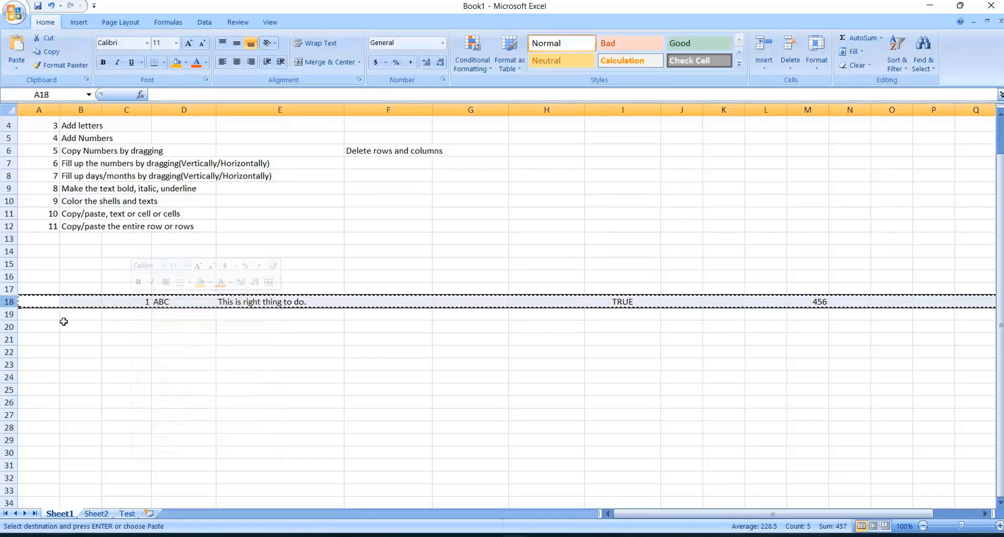
{"action": "left_click", "coordinate": [36, 316]}
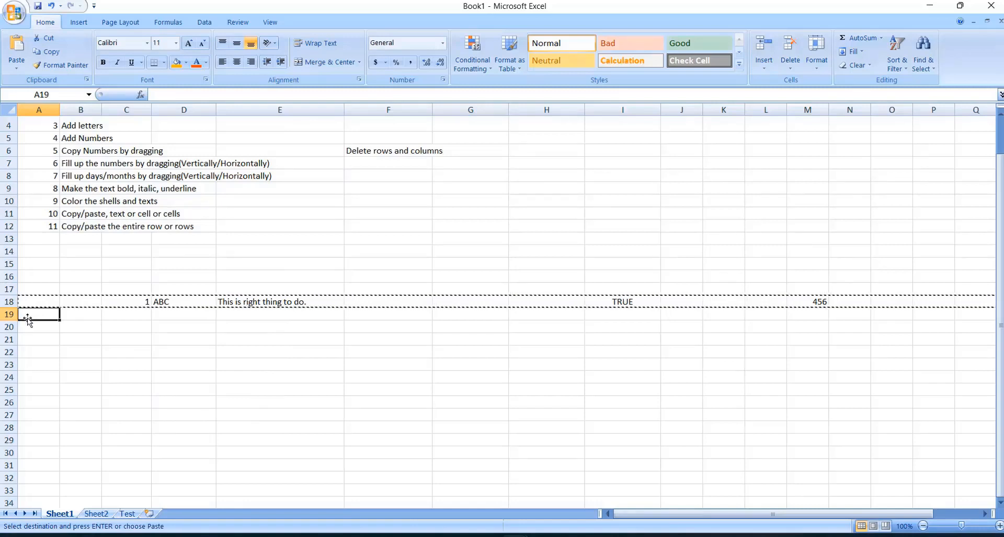
{"action": "right_click", "coordinate": [28, 319]}
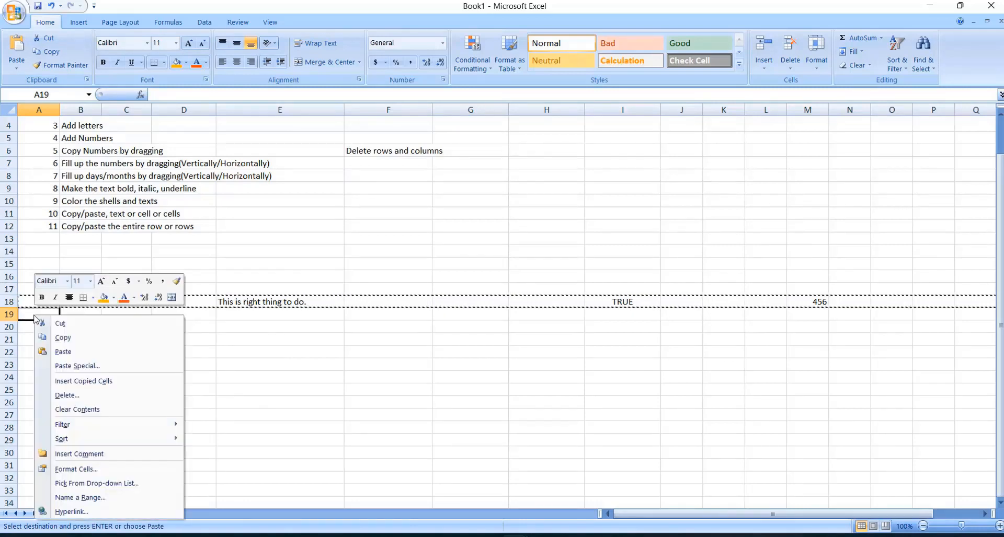
{"action": "left_click", "coordinate": [76, 353]}
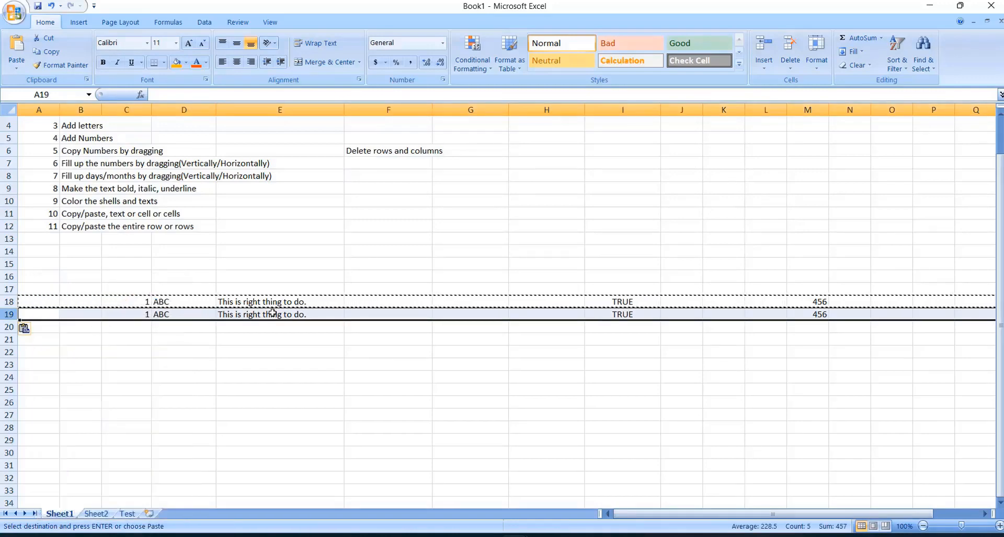
{"action": "left_click", "coordinate": [239, 336]}
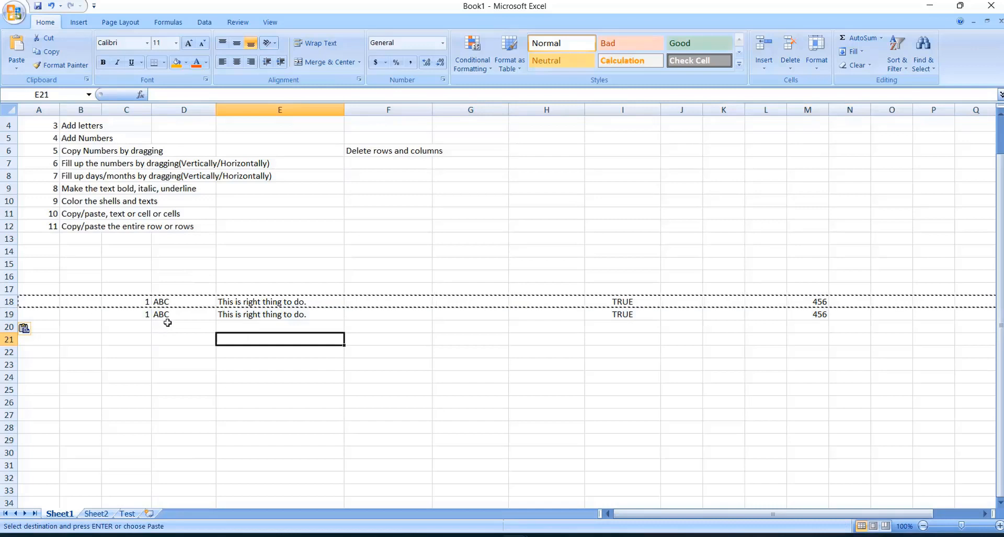
{"action": "key", "text": "Escape"}
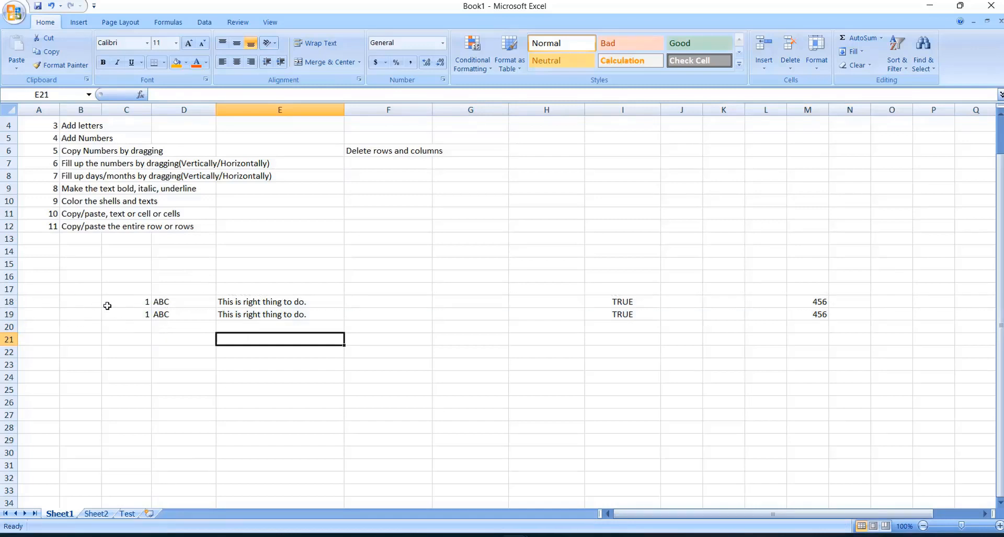
Copy rows 18 and 19 together and paste them into rows 20 and 21, ending copy mode.
{"action": "left_click_drag", "start_coordinate": [7, 302], "coordinate": [116, 309]}
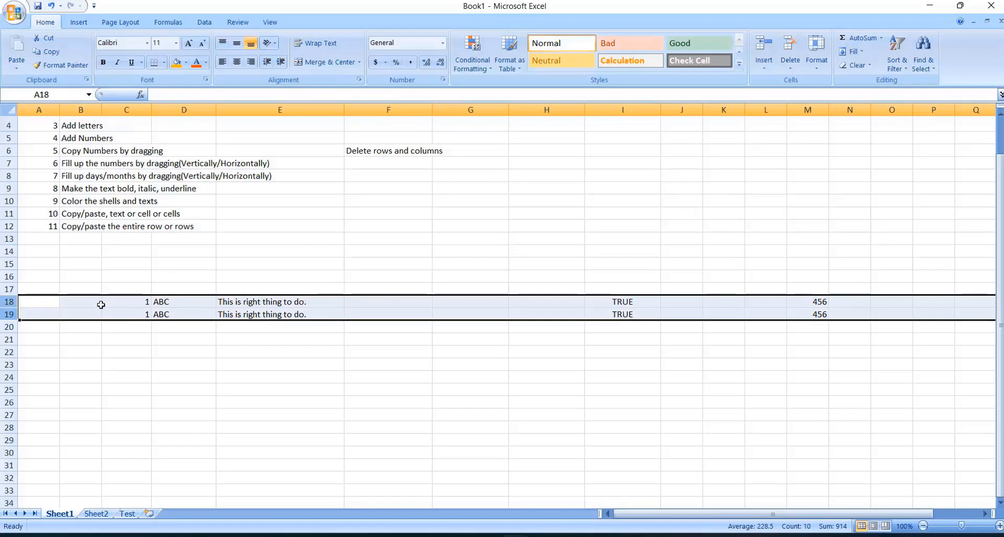
{"action": "right_click", "coordinate": [101, 305]}
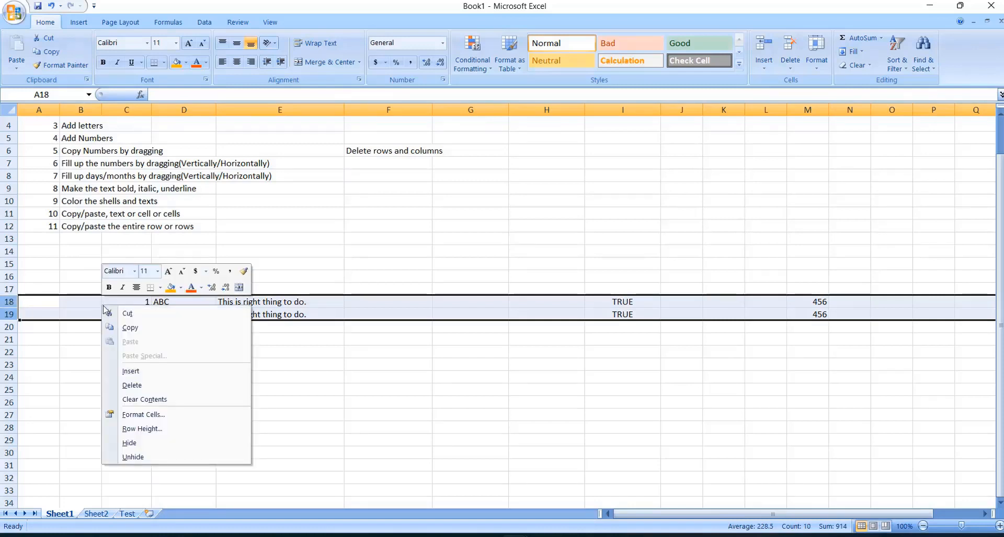
{"action": "left_click", "coordinate": [131, 328]}
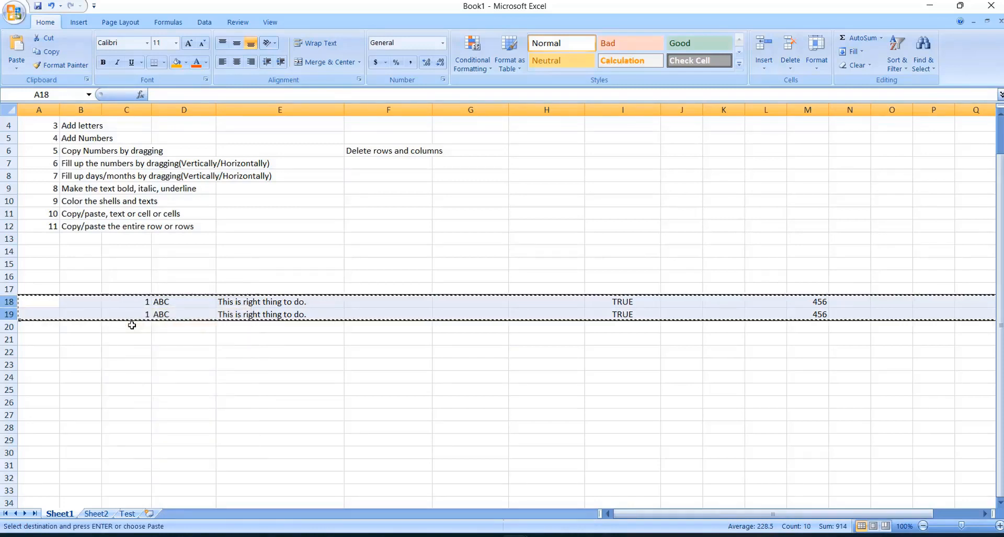
{"action": "left_click", "coordinate": [37, 328]}
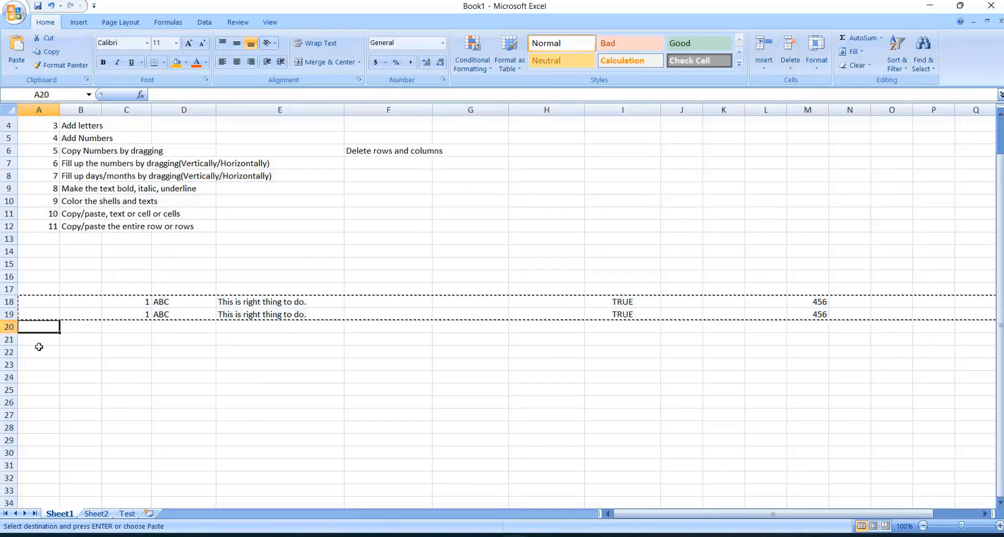
{"action": "right_click", "coordinate": [37, 333]}
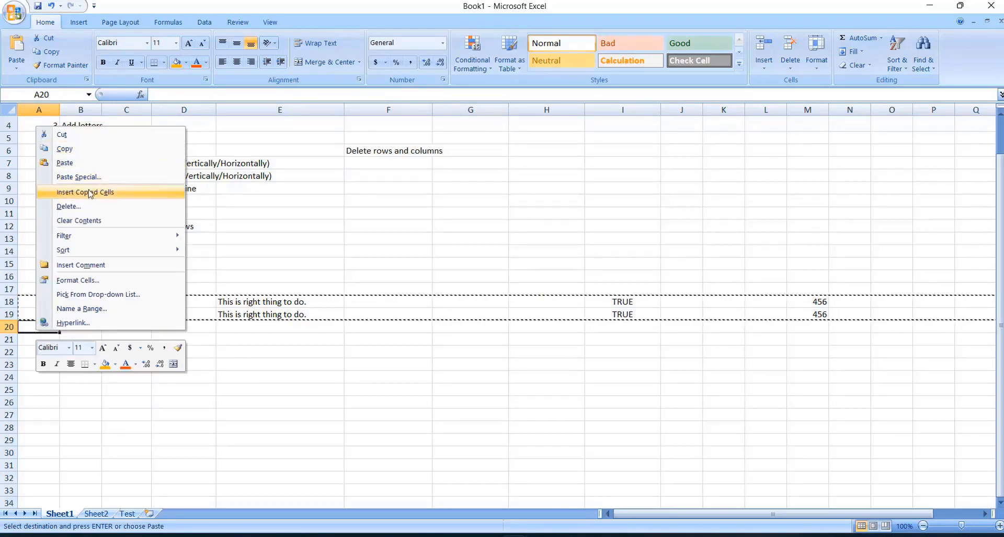
{"action": "left_click", "coordinate": [73, 163]}
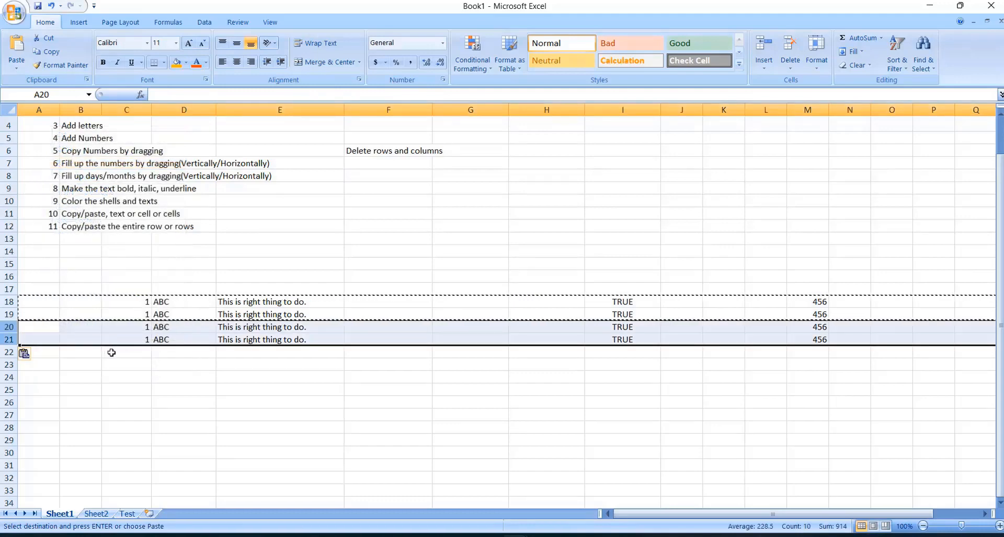
{"action": "left_click", "coordinate": [222, 363]}
{"action": "key", "text": "Escape"}
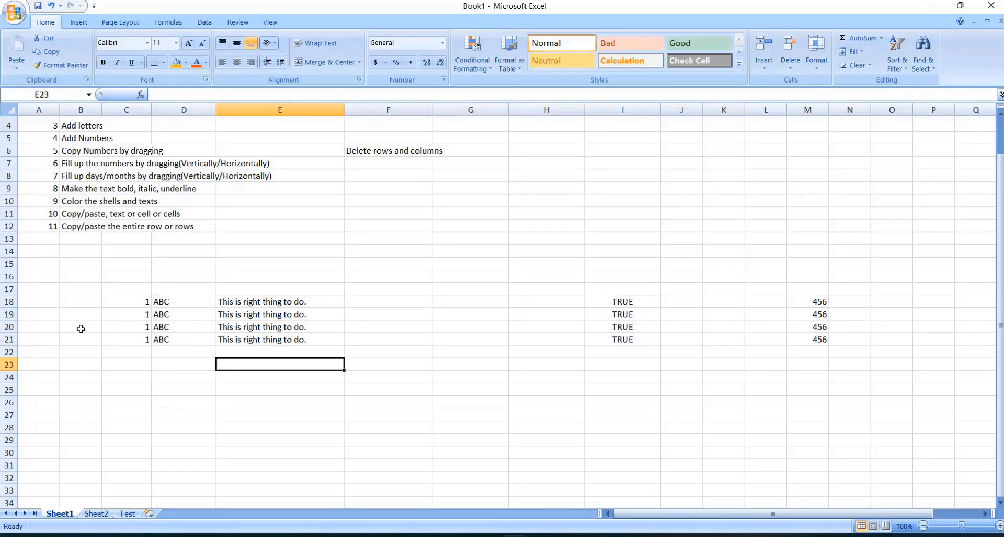
Enter 2 in cell C19 and extend the series from C18:C19 down to C21, numbering the rows 1 to 4.
{"action": "left_click", "coordinate": [129, 304]}
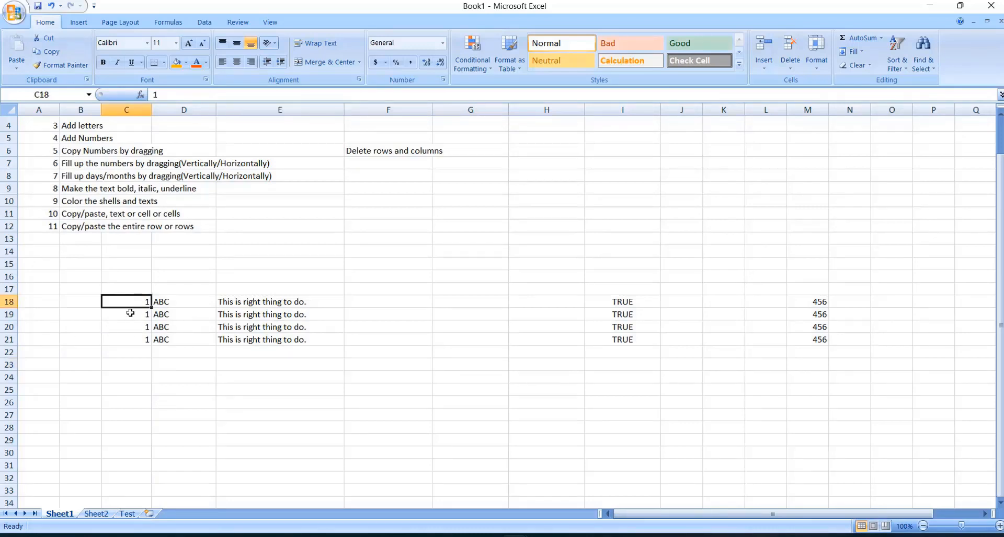
{"action": "left_click", "coordinate": [133, 316]}
{"action": "type", "text": "2"}
{"action": "key", "text": "Return"}
{"action": "left_click", "coordinate": [133, 305]}
{"action": "left_click_drag", "start_coordinate": [134, 311], "coordinate": [153, 345]}
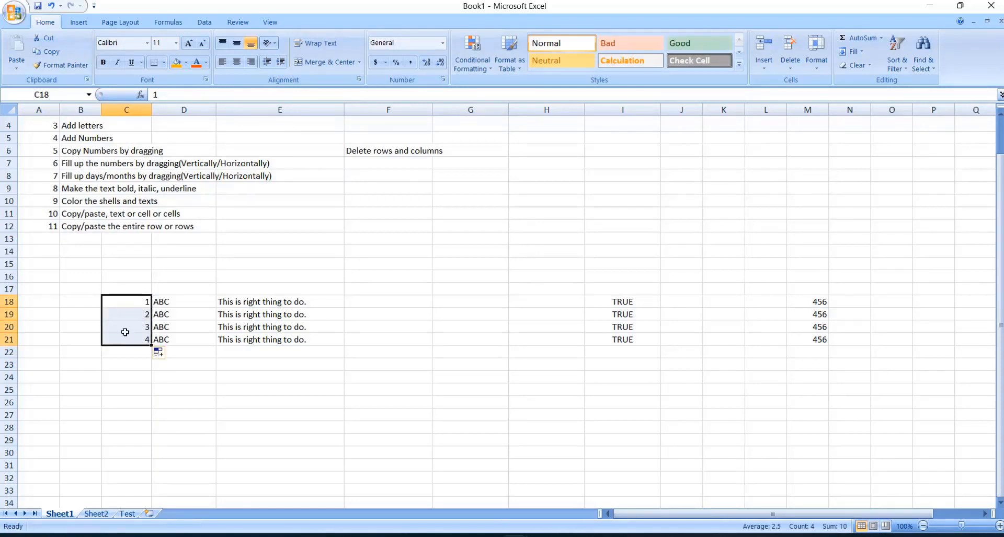
{"action": "left_click", "coordinate": [120, 388]}
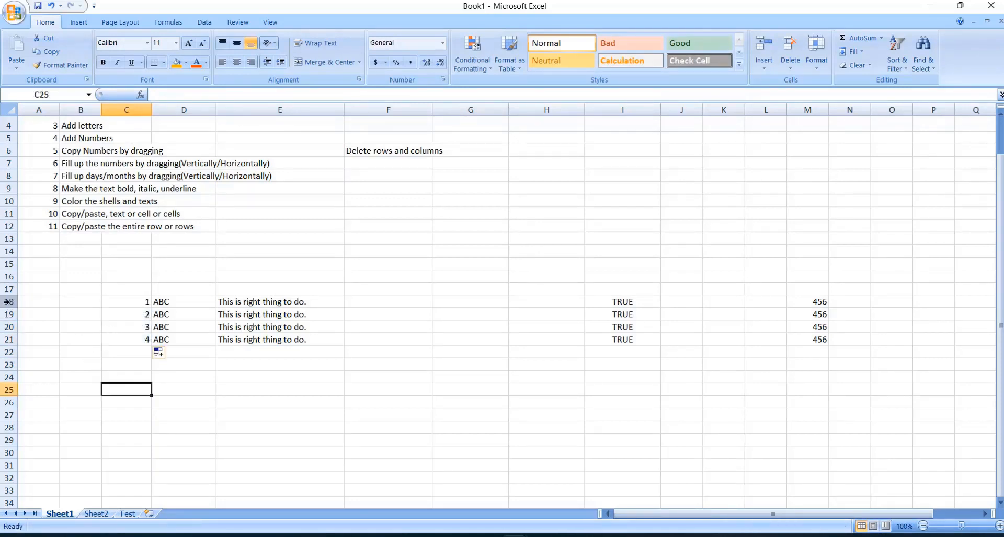
{"action": "left_click_drag", "start_coordinate": [9, 301], "coordinate": [9, 315]}
{"action": "right_click", "coordinate": [83, 312]}
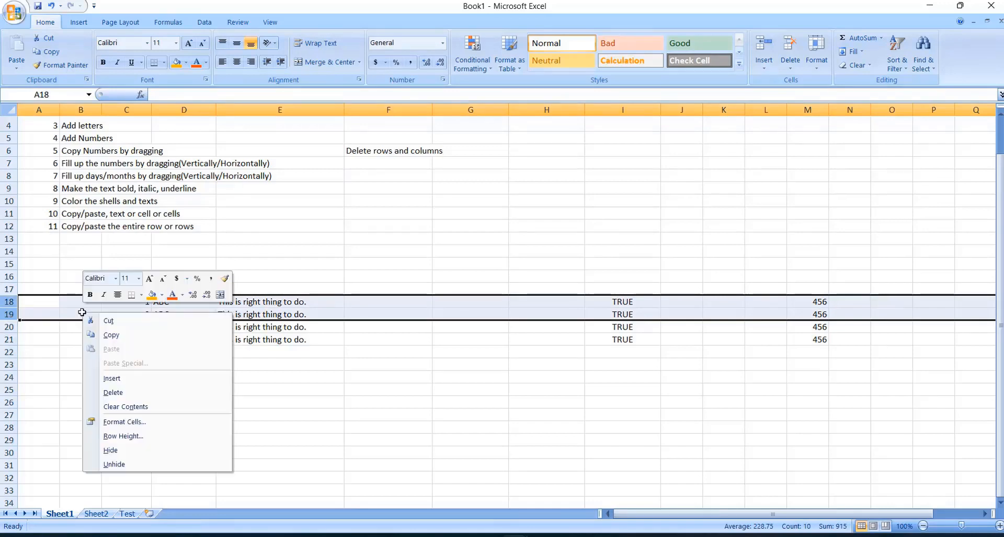
{"action": "left_click", "coordinate": [119, 338]}
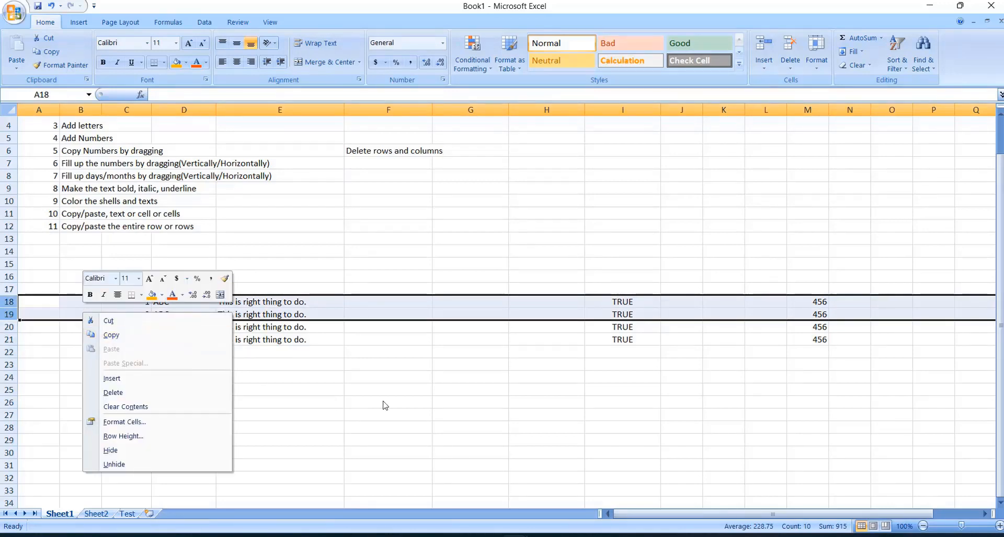
Copy the entire row 19 and paste it over the existing data in row 20, ending copy mode.
{"action": "left_click", "coordinate": [10, 314]}
{"action": "right_click", "coordinate": [64, 312]}
{"action": "left_click", "coordinate": [102, 337]}
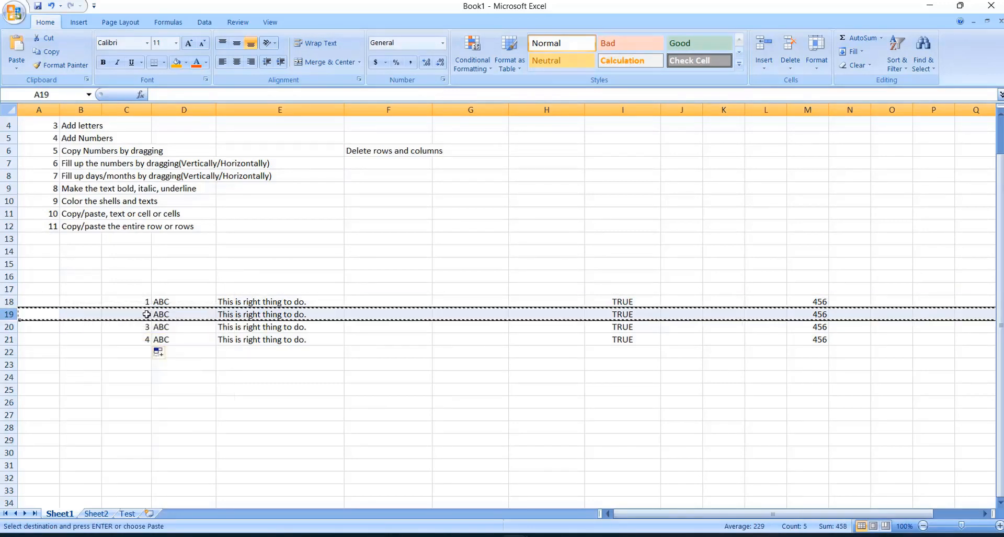
{"action": "left_click", "coordinate": [28, 327]}
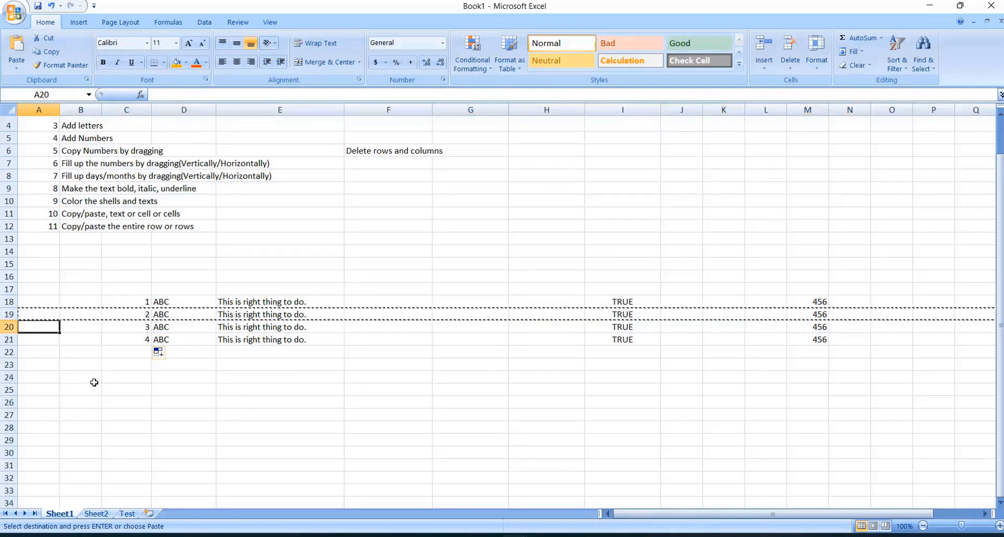
{"action": "right_click", "coordinate": [44, 327]}
{"action": "left_click", "coordinate": [70, 161]}
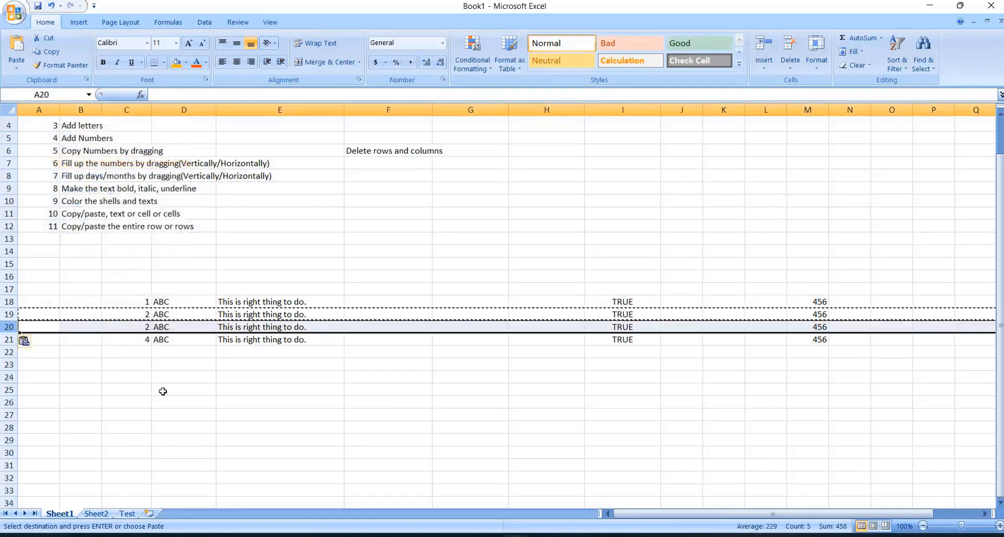
{"action": "left_click", "coordinate": [154, 327]}
{"action": "left_click", "coordinate": [137, 327]}
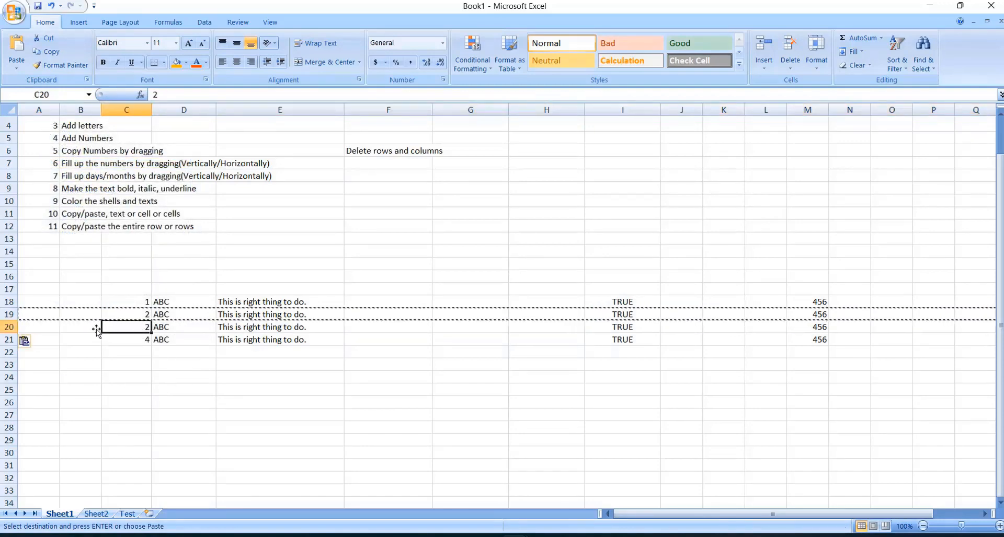
{"action": "left_click", "coordinate": [9, 328]}
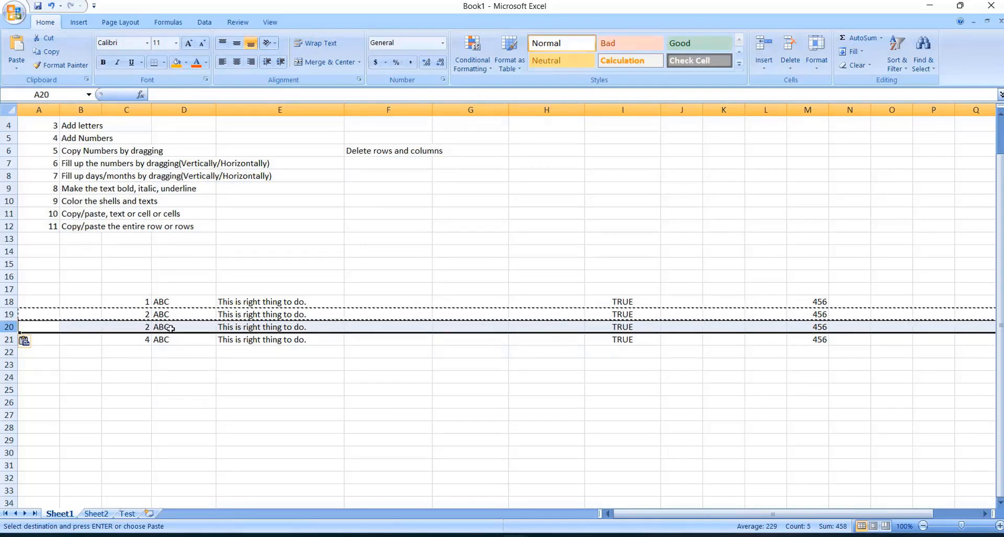
{"action": "left_click", "coordinate": [121, 315]}
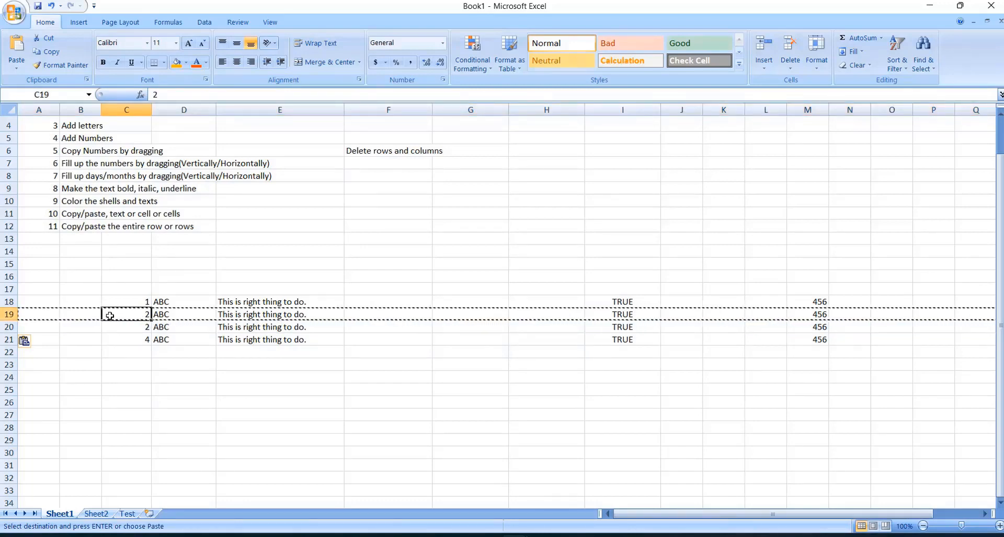
{"action": "key", "text": "Escape"}
{"action": "left_click", "coordinate": [145, 386]}
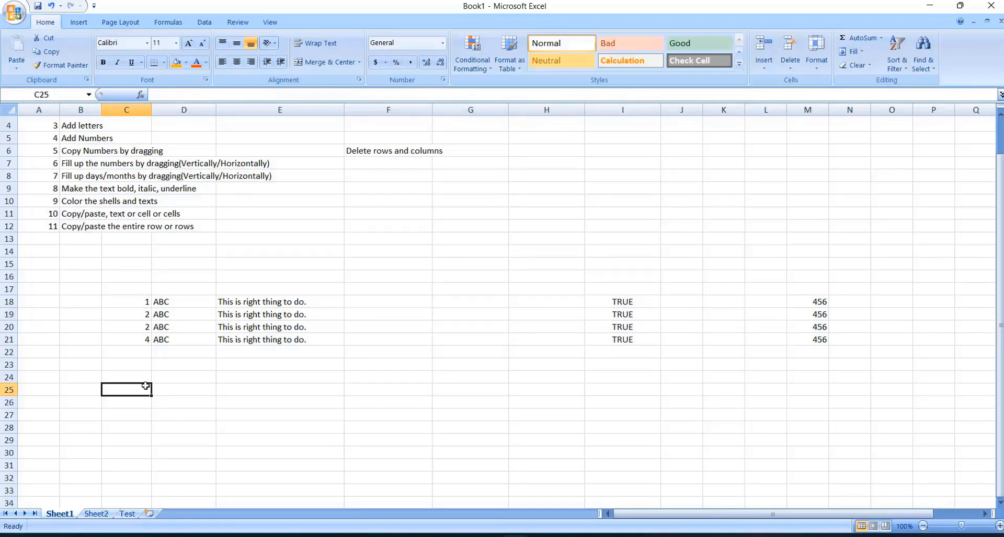
Copy rows 18 and 19 and insert the copied rows above row 21 without overwriting its data.
{"action": "left_click", "coordinate": [6, 302]}
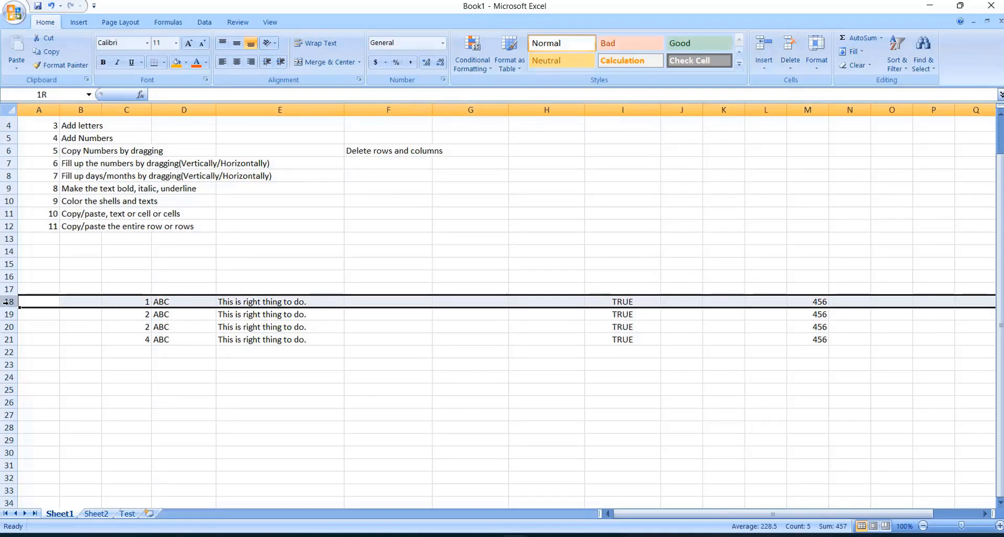
{"action": "left_click_drag", "start_coordinate": [6, 304], "coordinate": [75, 310]}
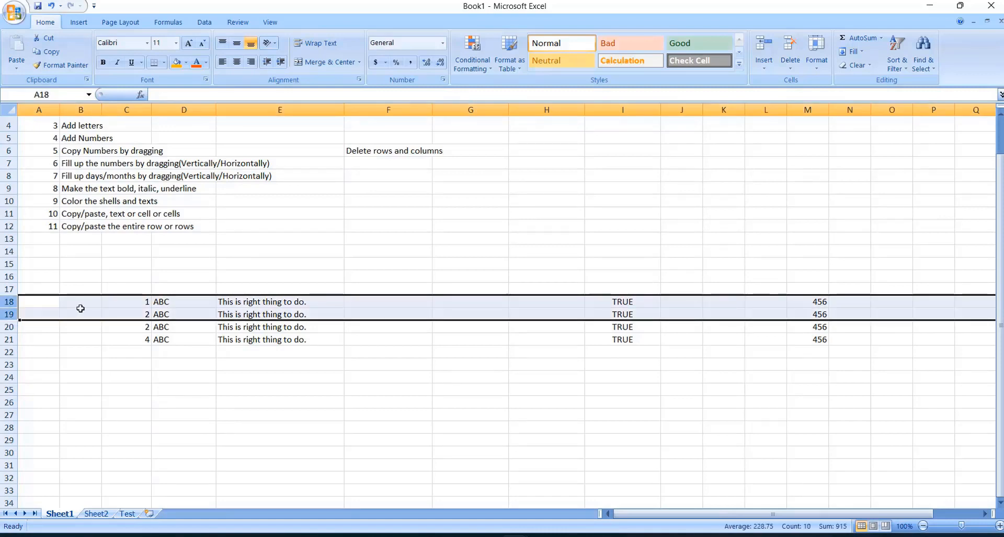
{"action": "right_click", "coordinate": [81, 308]}
{"action": "left_click", "coordinate": [89, 331]}
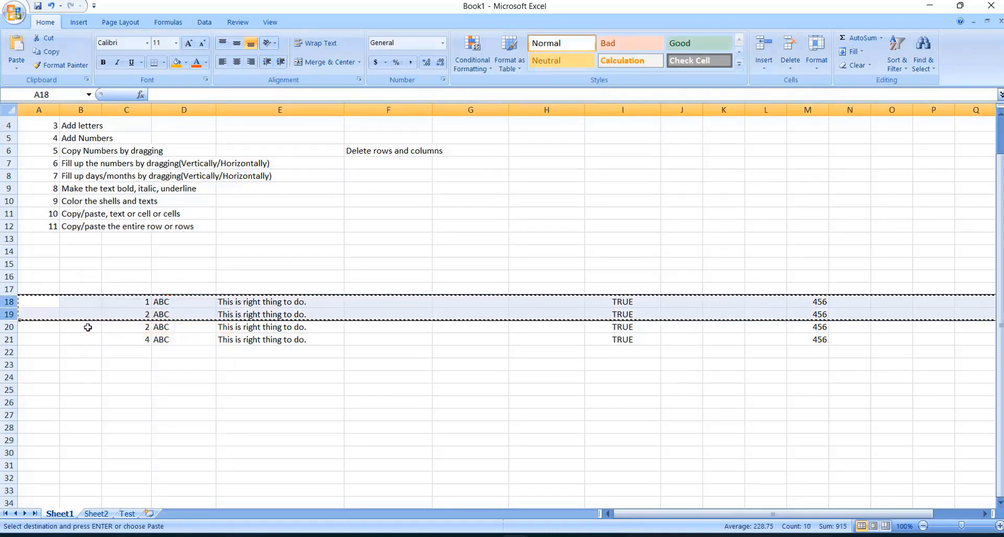
{"action": "left_click", "coordinate": [9, 340]}
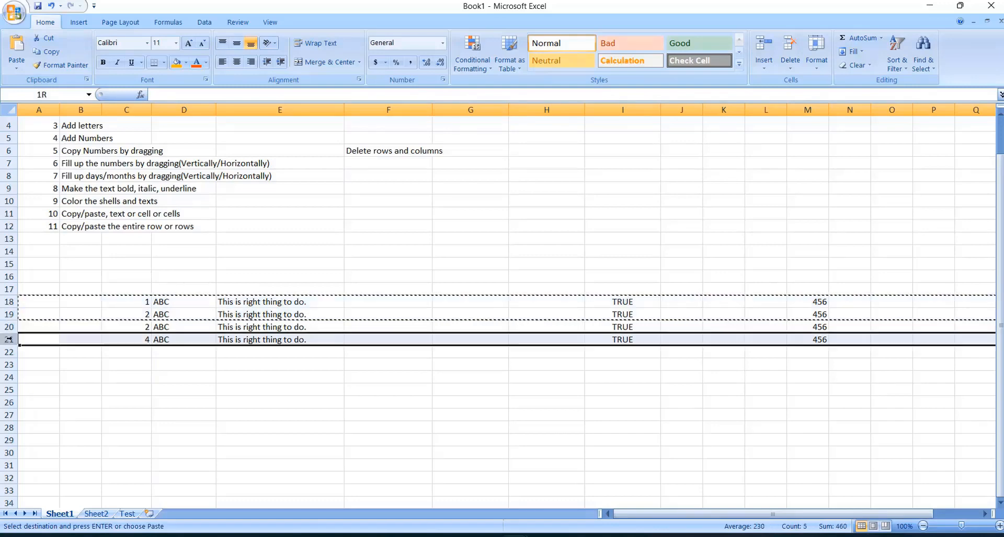
{"action": "left_click", "coordinate": [41, 341]}
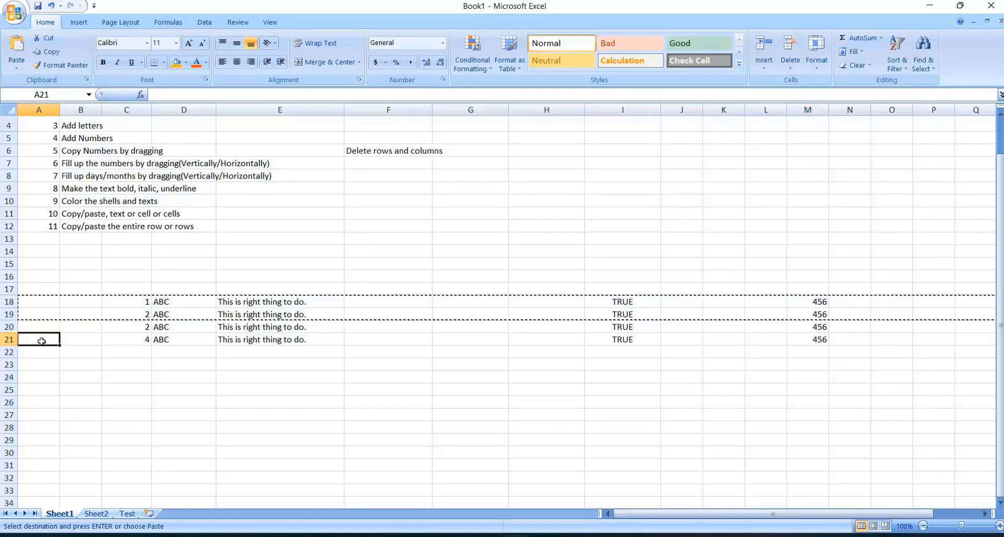
{"action": "left_click", "coordinate": [9, 340]}
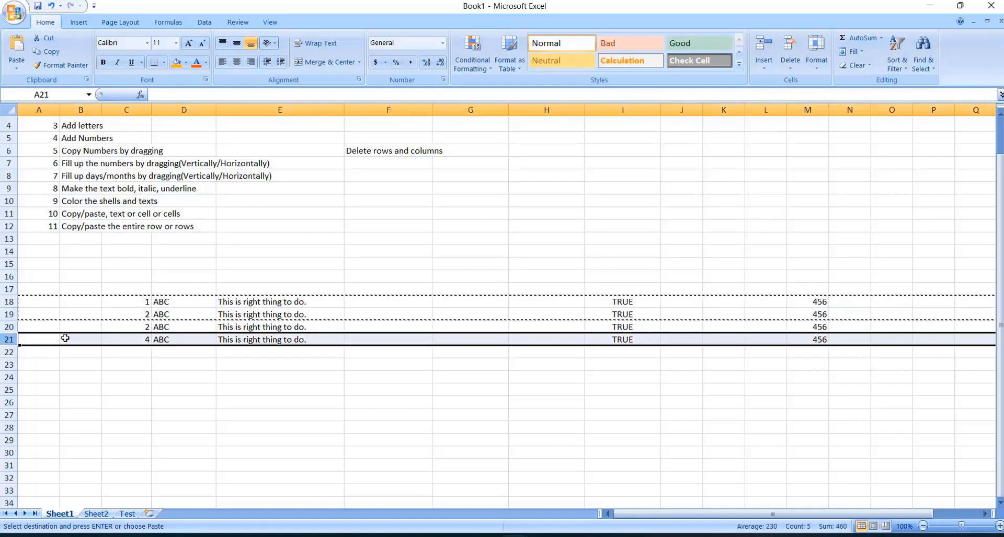
{"action": "right_click", "coordinate": [82, 343]}
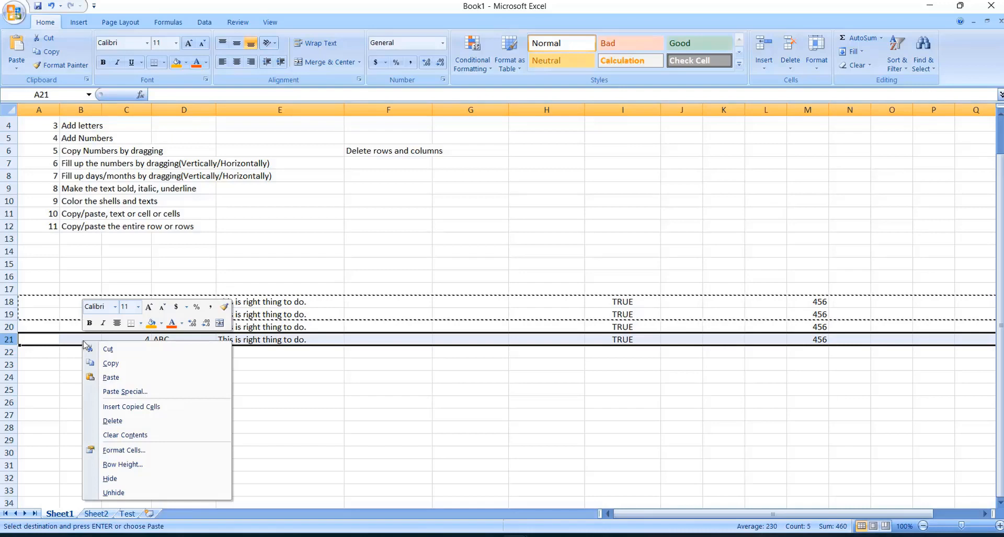
{"action": "left_click", "coordinate": [130, 407]}
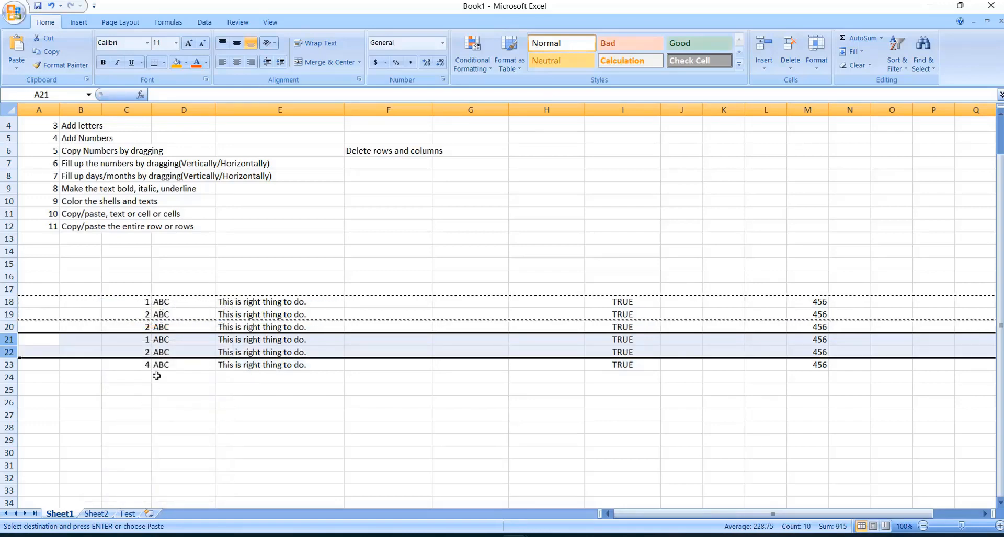
{"action": "left_click_drag", "start_coordinate": [9, 301], "coordinate": [71, 354]}
{"action": "left_click", "coordinate": [9, 364]}
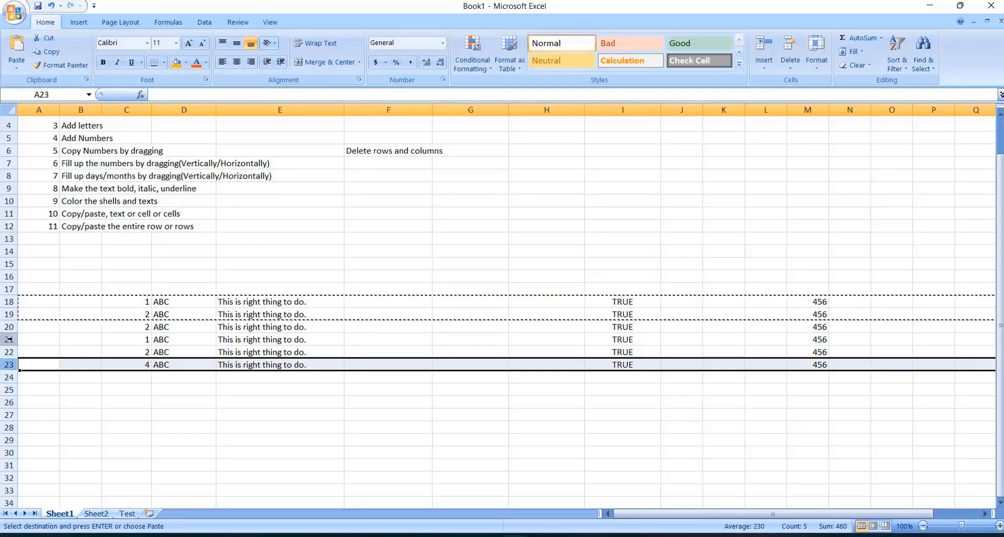
Highlight the inserted rows 21 and 22, and end copy mode on rows 18 and 19.
{"action": "left_click_drag", "start_coordinate": [9, 340], "coordinate": [9, 352]}
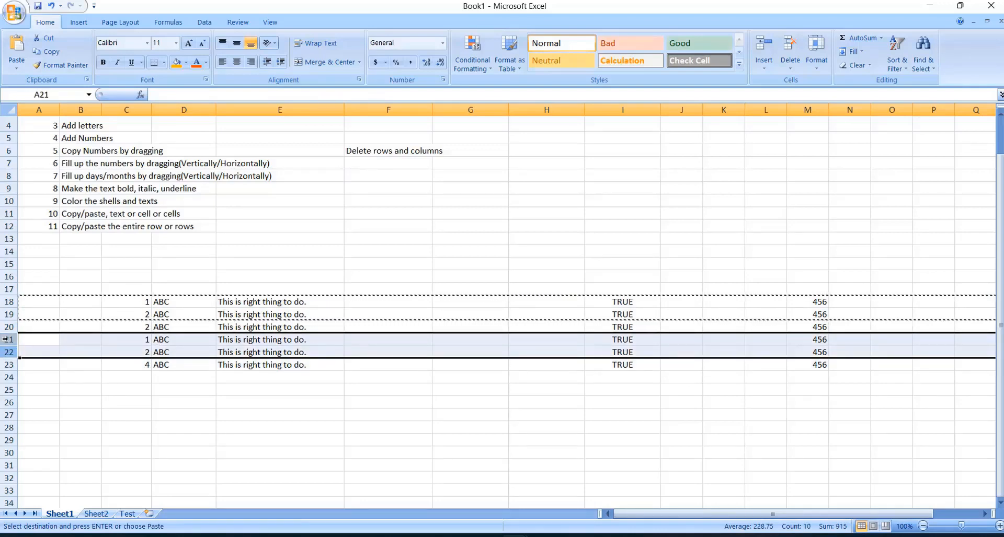
{"action": "left_click", "coordinate": [6, 340]}
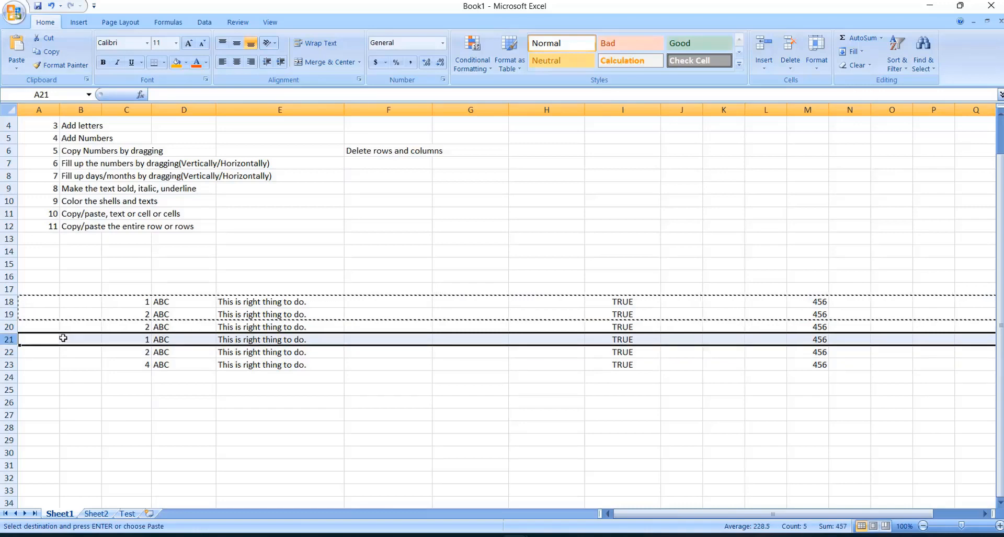
{"action": "left_click", "coordinate": [109, 363]}
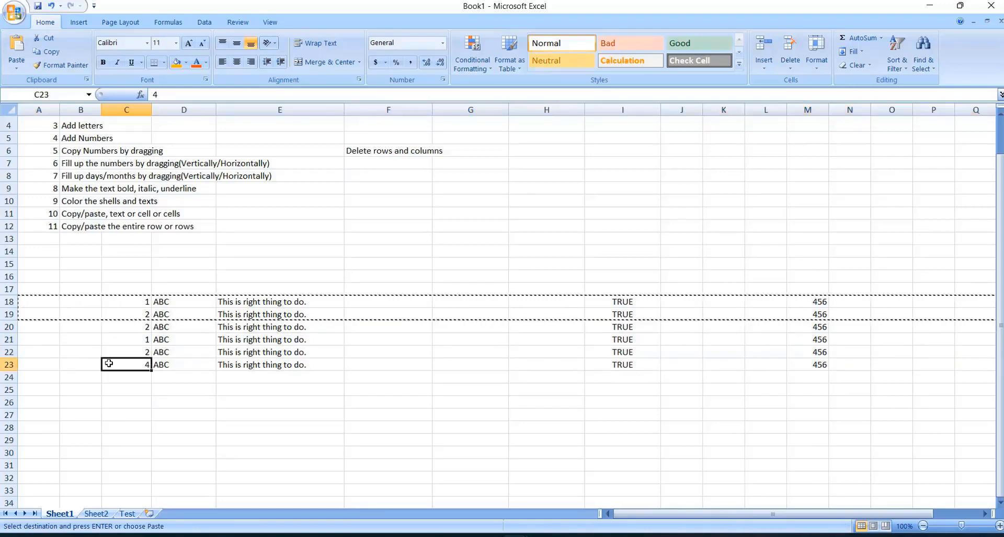
{"action": "key", "text": "Escape"}
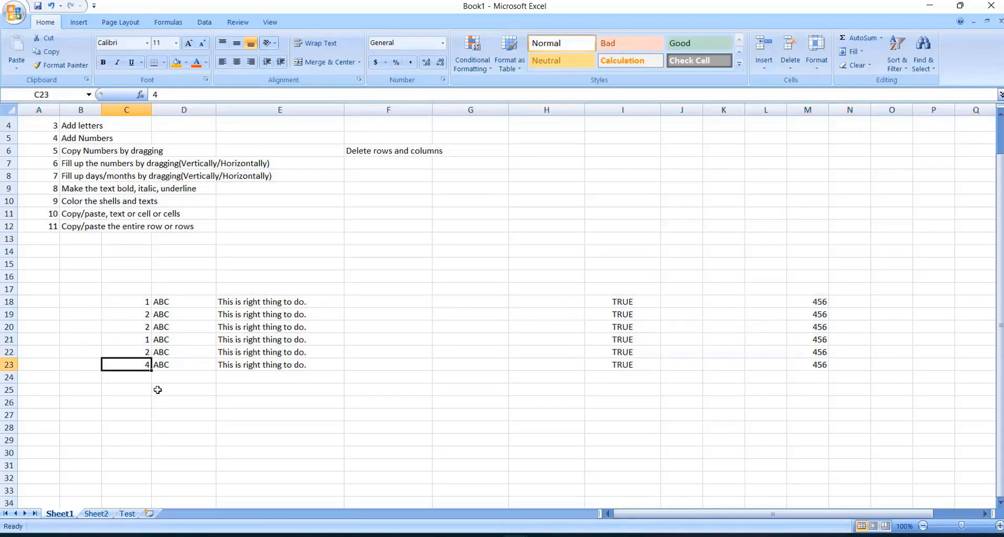
{"action": "left_click", "coordinate": [158, 402]}
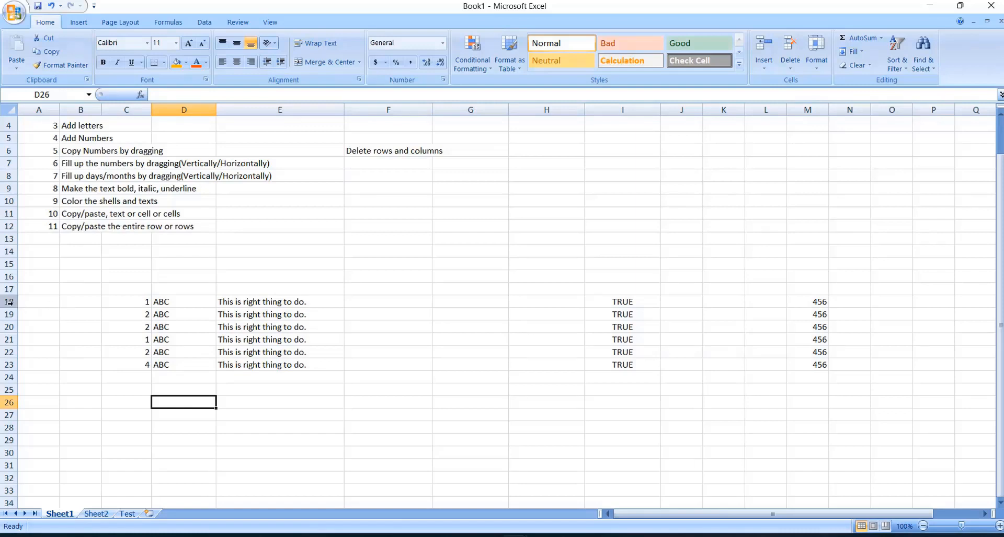
{"action": "left_click_drag", "start_coordinate": [8, 301], "coordinate": [7, 341]}
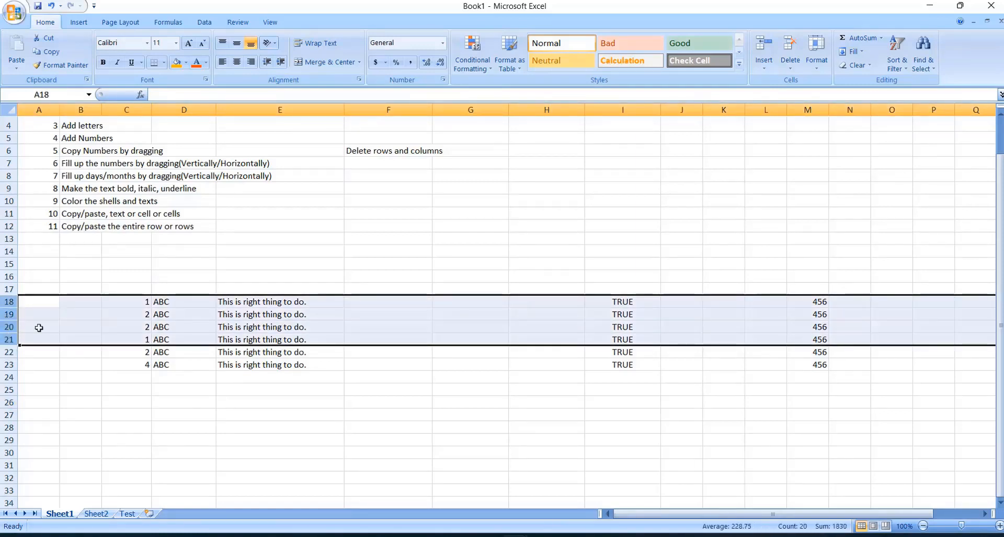
{"action": "left_click", "coordinate": [173, 317]}
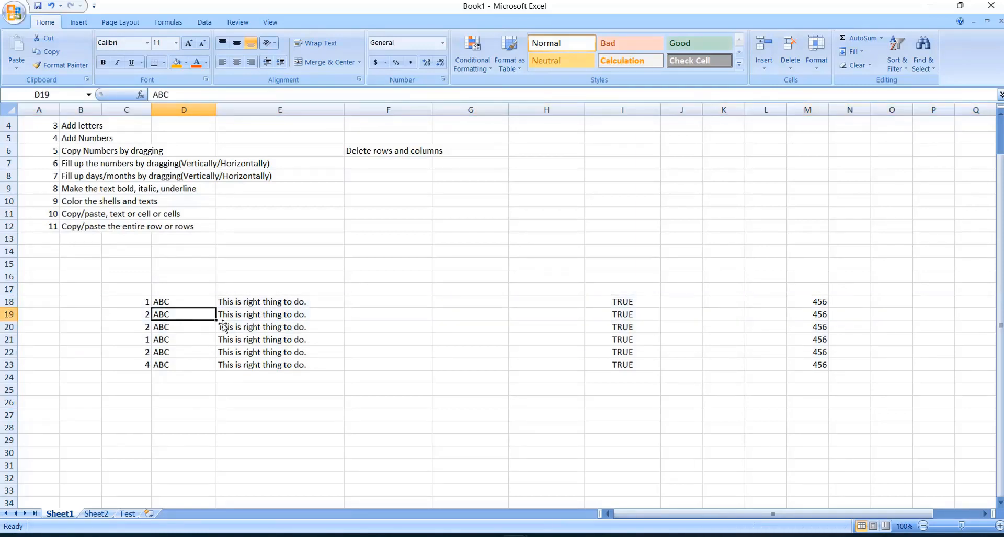
{"action": "left_click", "coordinate": [240, 407]}
Copy the outline item "Insert a row or rows" from Word into cell B13 of Book1 in Excel and number it 12 in A13.
{"action": "mouse_move", "coordinate": [400, 536]}
{"action": "left_click", "coordinate": [400, 486]}
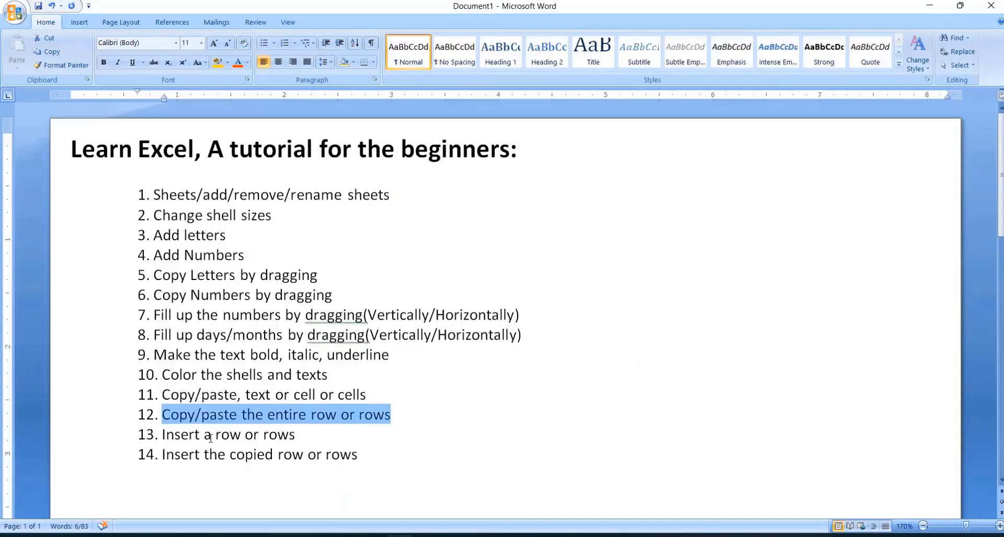
{"action": "left_click_drag", "start_coordinate": [306, 439], "coordinate": [183, 439]}
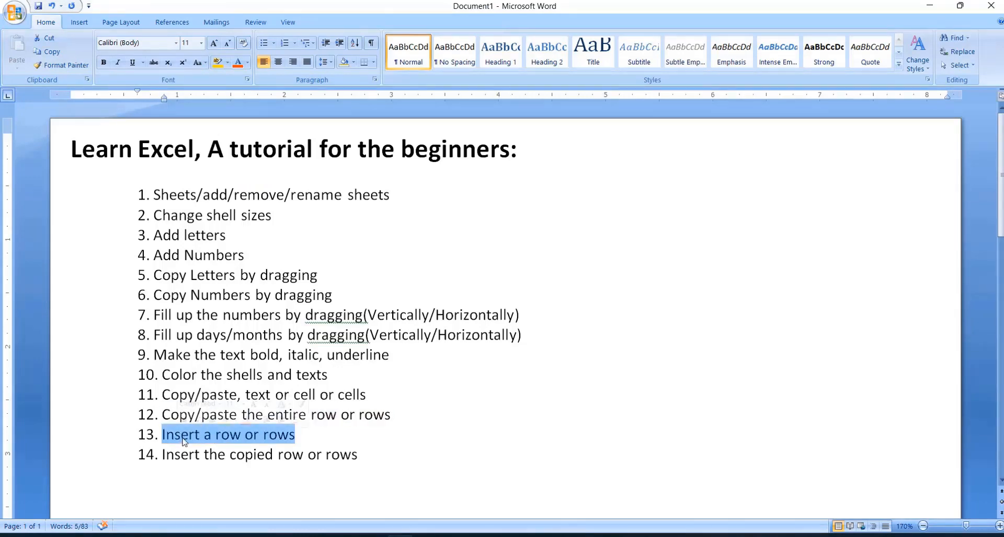
{"action": "left_click", "coordinate": [515, 534]}
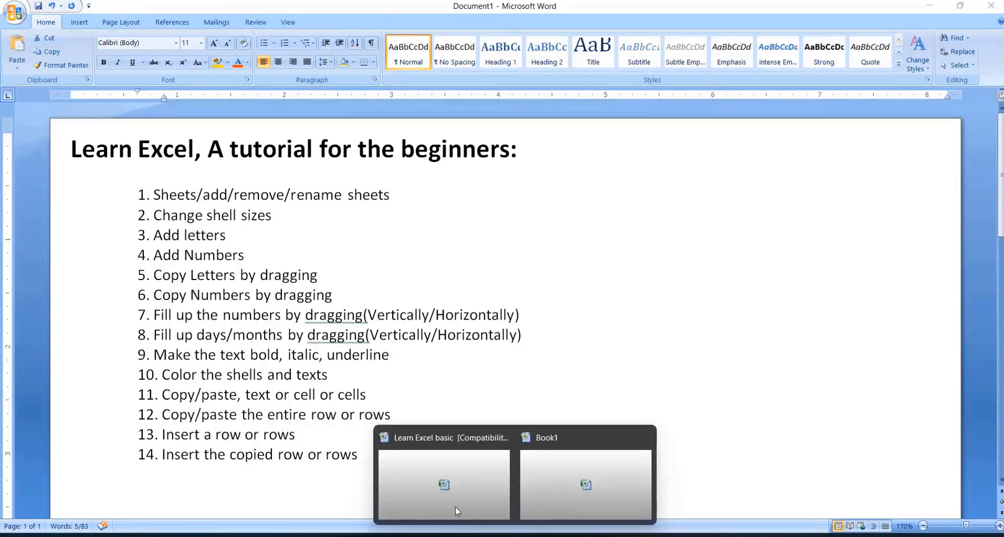
{"action": "left_click", "coordinate": [487, 496]}
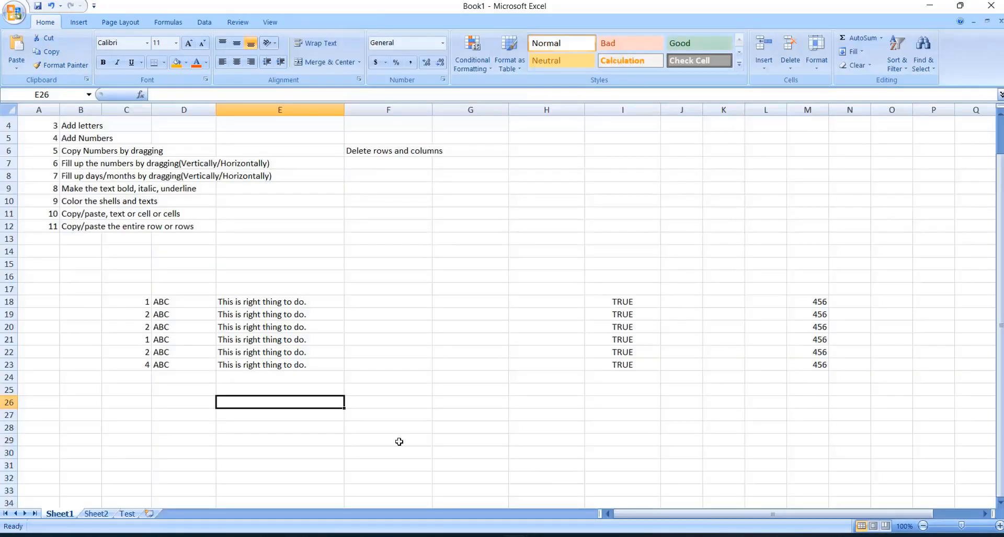
{"action": "left_click", "coordinate": [74, 236]}
{"action": "key", "text": "ctrl+v"}
{"action": "left_click", "coordinate": [51, 241]}
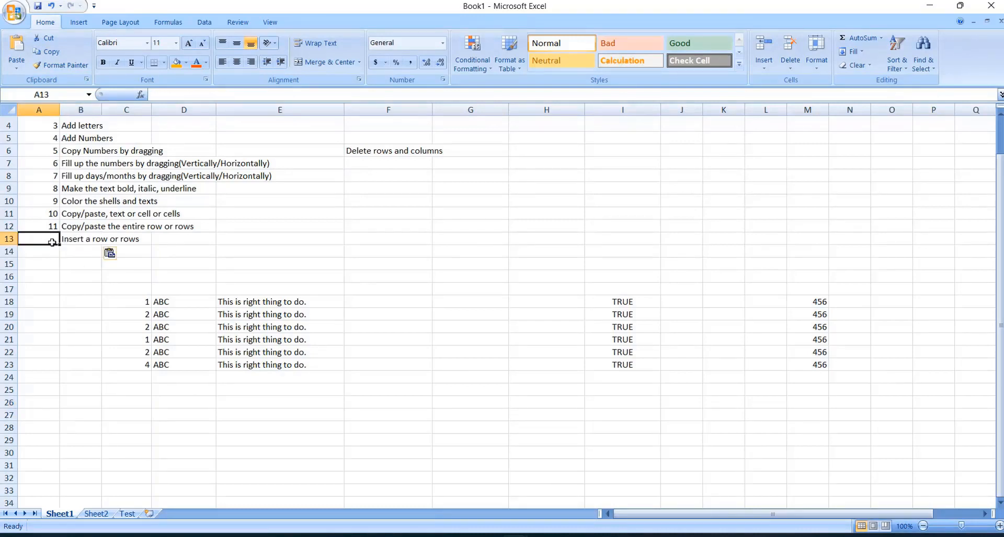
{"action": "type", "text": "12"}
{"action": "left_click", "coordinate": [111, 310]}
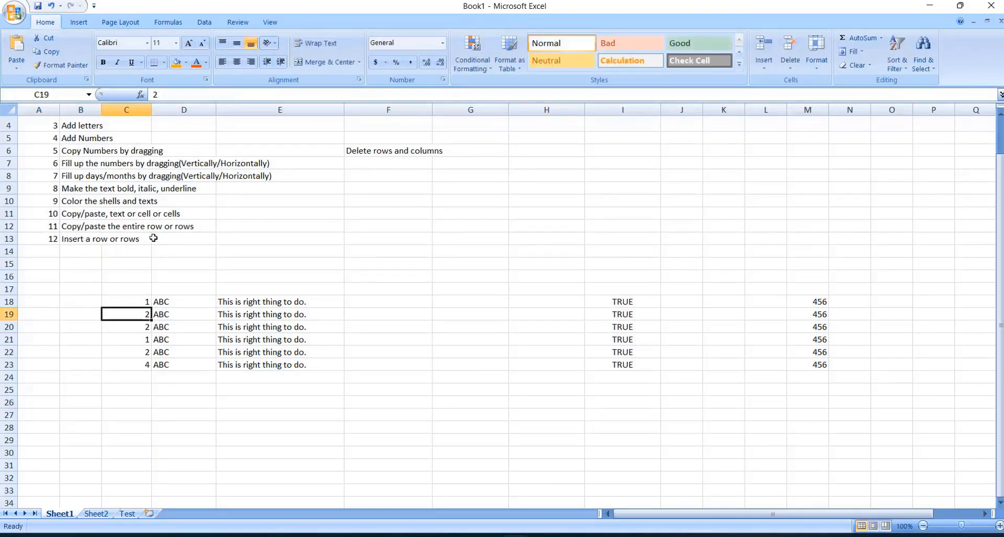
Insert a blank row above row 20 in the sample data.
{"action": "left_click_drag", "start_coordinate": [10, 301], "coordinate": [24, 360]}
{"action": "left_click", "coordinate": [234, 332]}
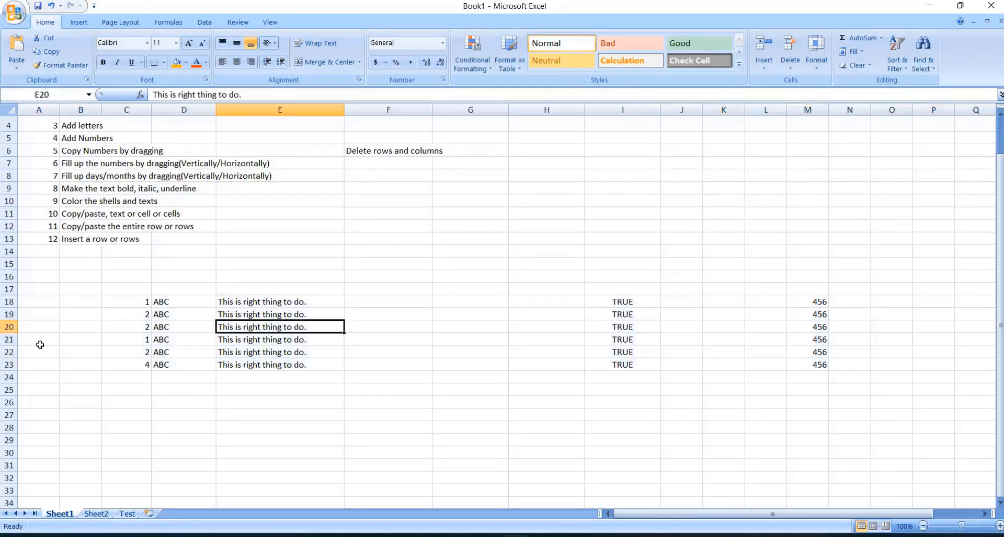
{"action": "left_click", "coordinate": [9, 327]}
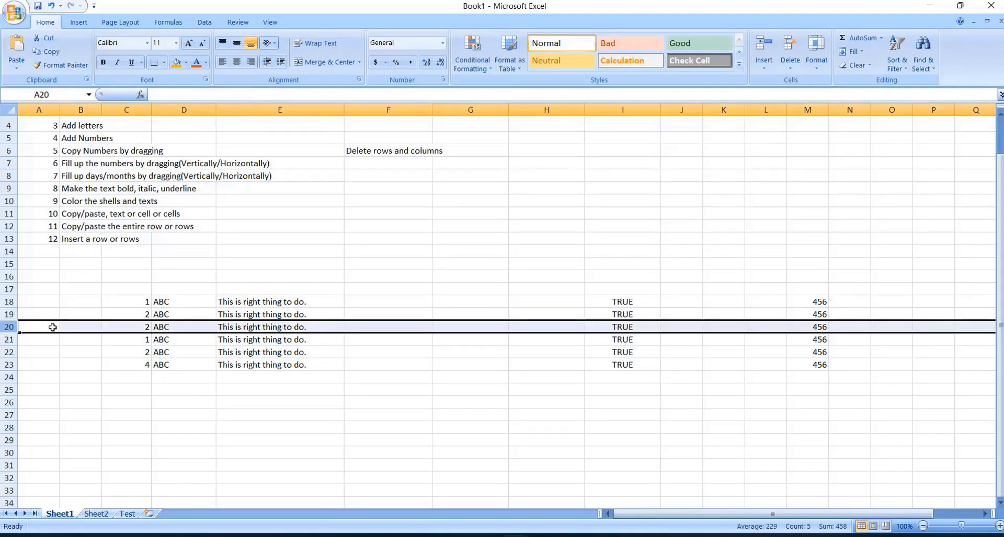
{"action": "right_click", "coordinate": [101, 329]}
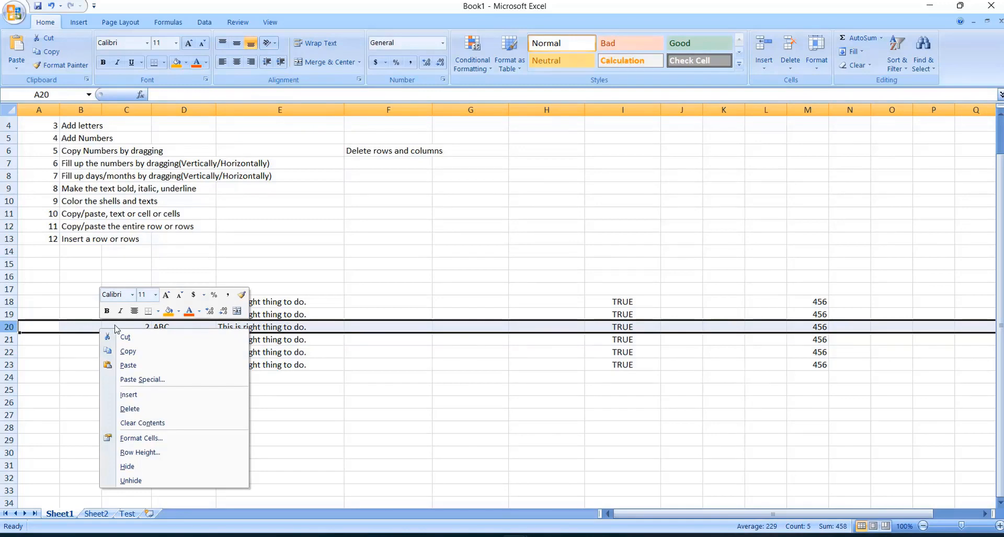
{"action": "left_click", "coordinate": [142, 395]}
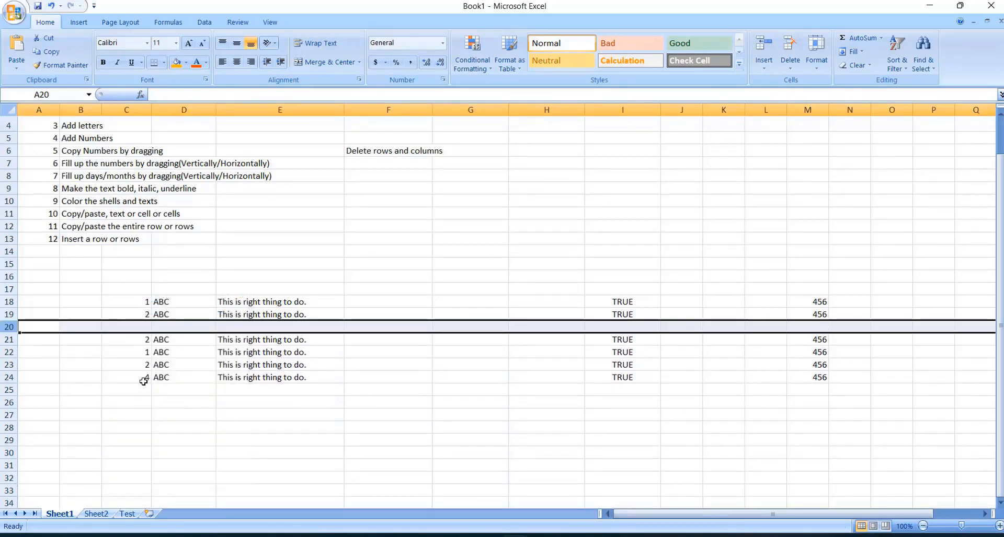
{"action": "left_click", "coordinate": [157, 325]}
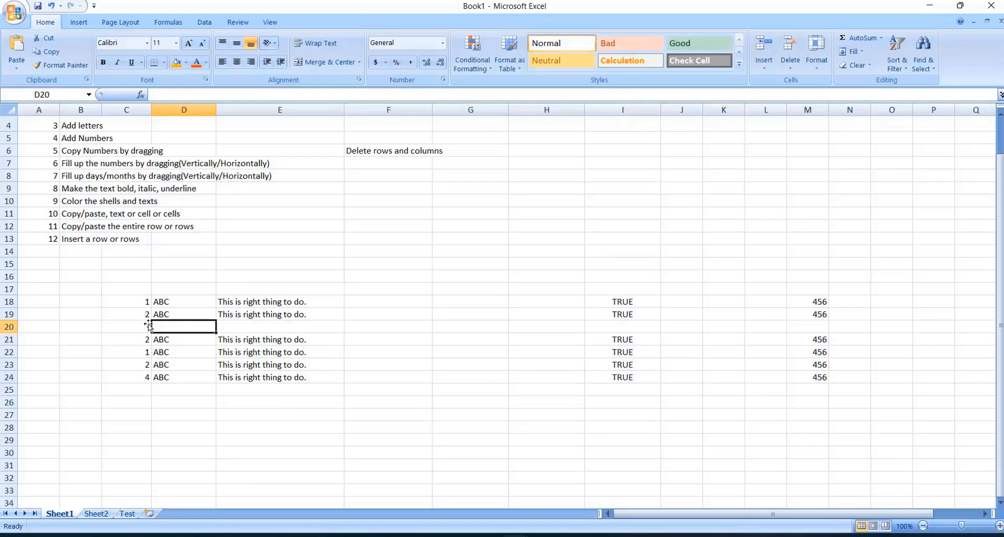
Fill the blank row 20 with DEF in D20, asdf in F20 and 46345 in H20.
{"action": "left_click", "coordinate": [9, 327]}
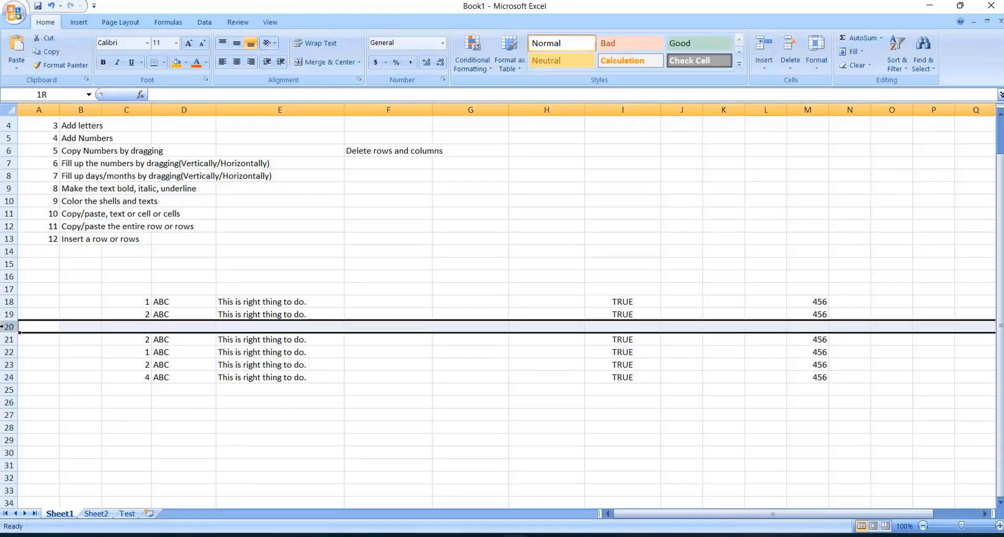
{"action": "left_click", "coordinate": [111, 327]}
{"action": "left_click", "coordinate": [9, 327]}
{"action": "left_click", "coordinate": [131, 325]}
{"action": "left_click", "coordinate": [162, 328]}
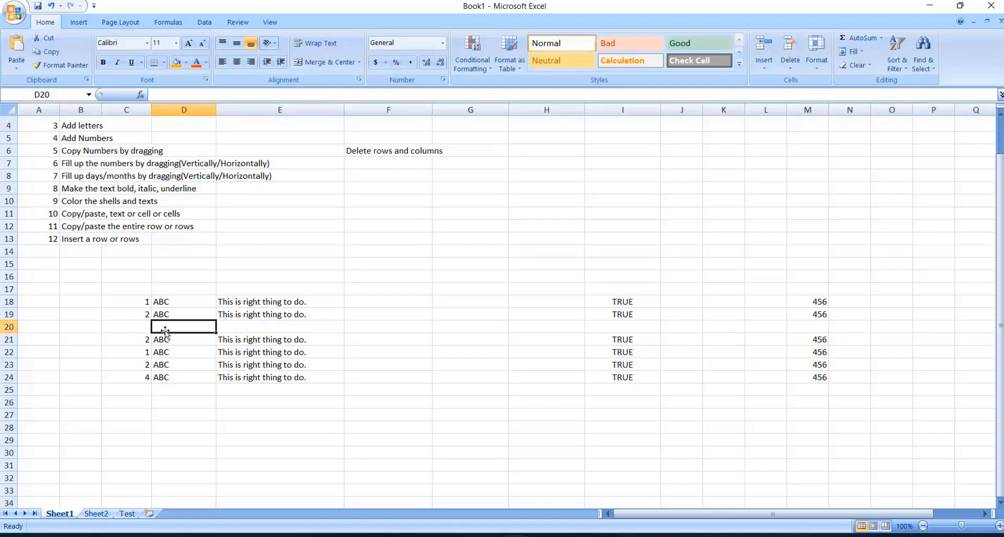
{"action": "type", "text": "DEF"}
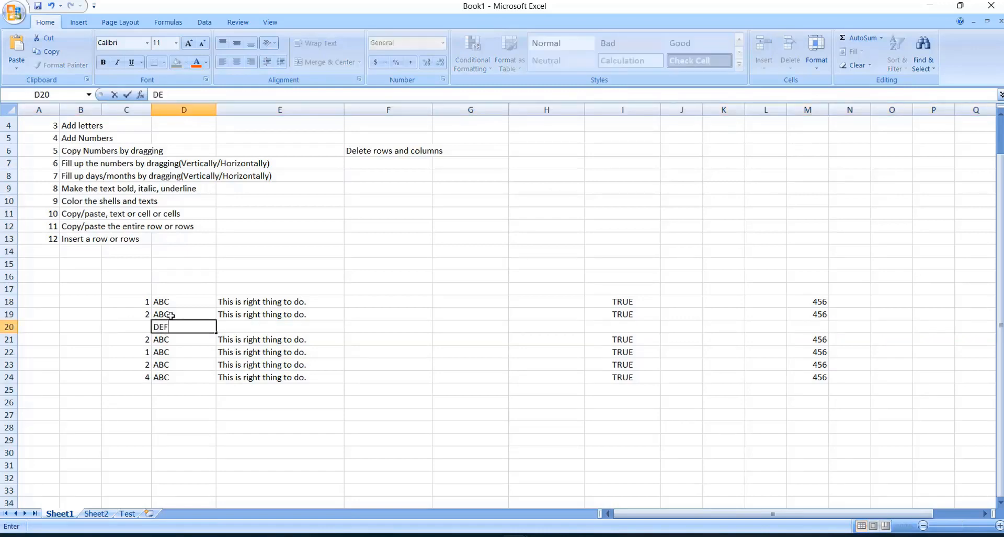
{"action": "left_click", "coordinate": [252, 326]}
{"action": "left_click", "coordinate": [383, 325]}
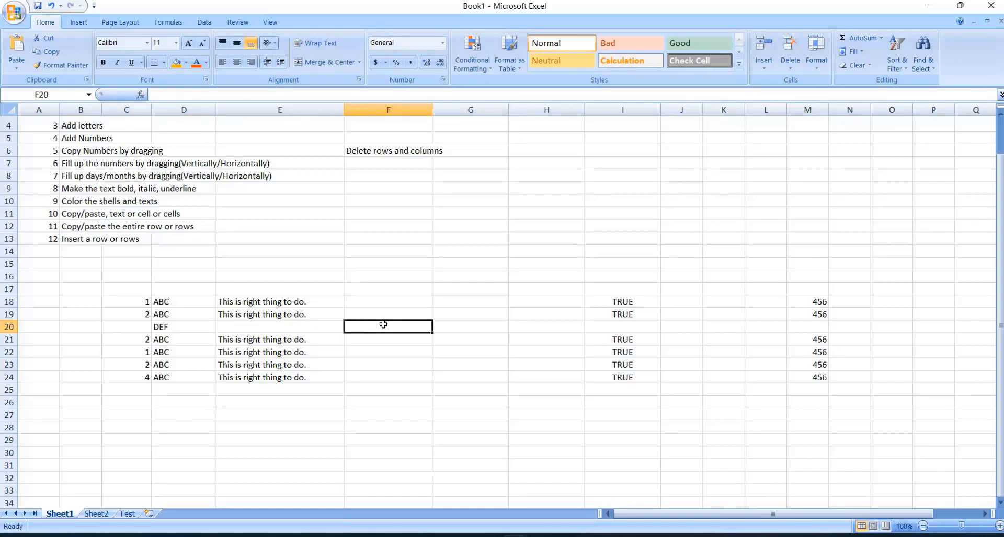
{"action": "type", "text": "asdf"}
{"action": "left_click", "coordinate": [521, 326]}
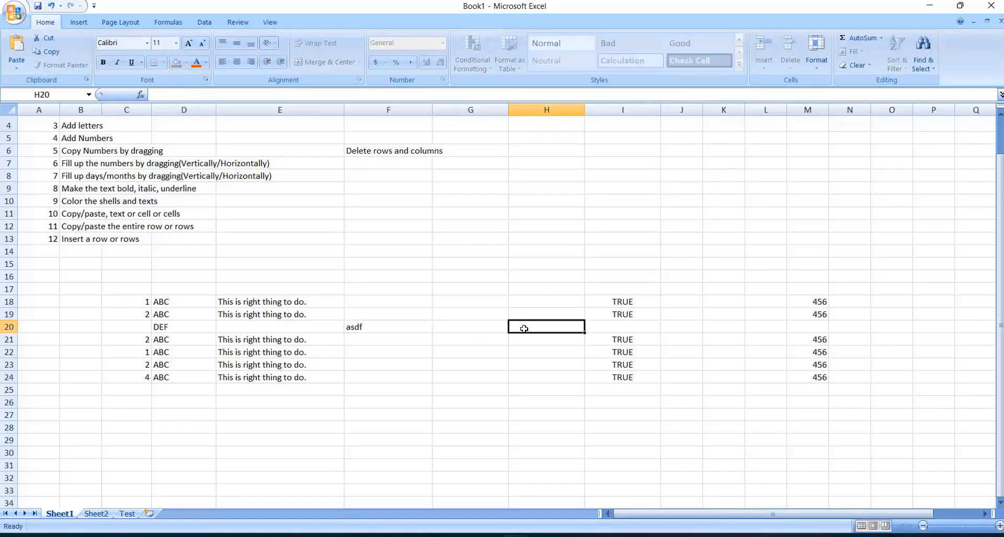
{"action": "type", "text": "46345"}
{"action": "left_click", "coordinate": [8, 326]}
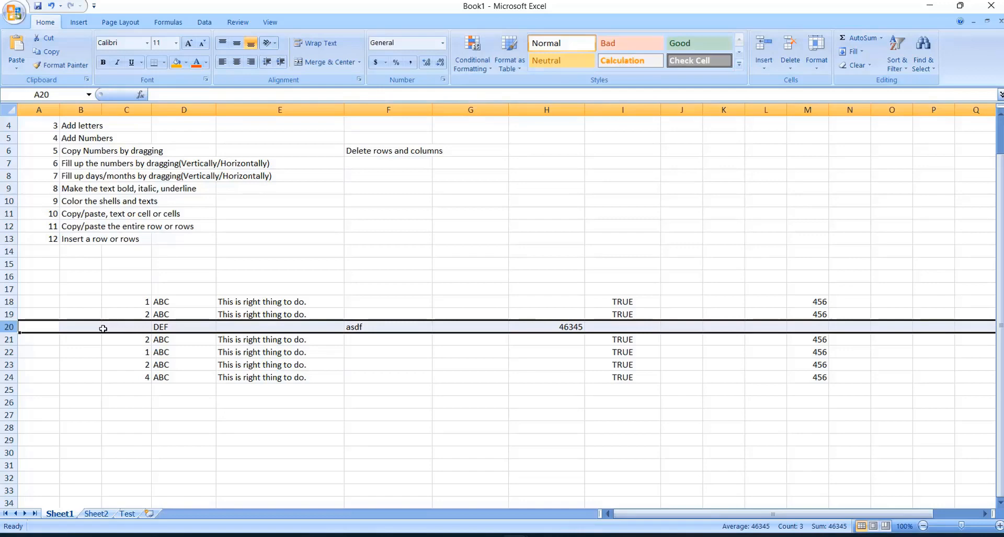
{"action": "left_click", "coordinate": [351, 418]}
Copy the outline item "Insert the copied row or rows" from Word into cell B14 of Book1 in Excel and number it 13 in A14.
{"action": "left_click", "coordinate": [387, 532]}
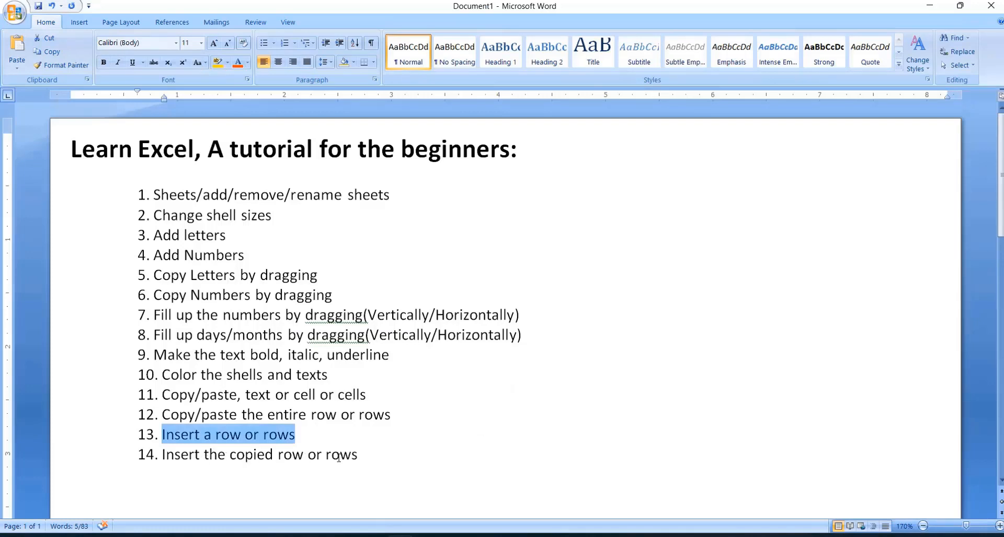
{"action": "left_click_drag", "start_coordinate": [378, 457], "coordinate": [168, 460]}
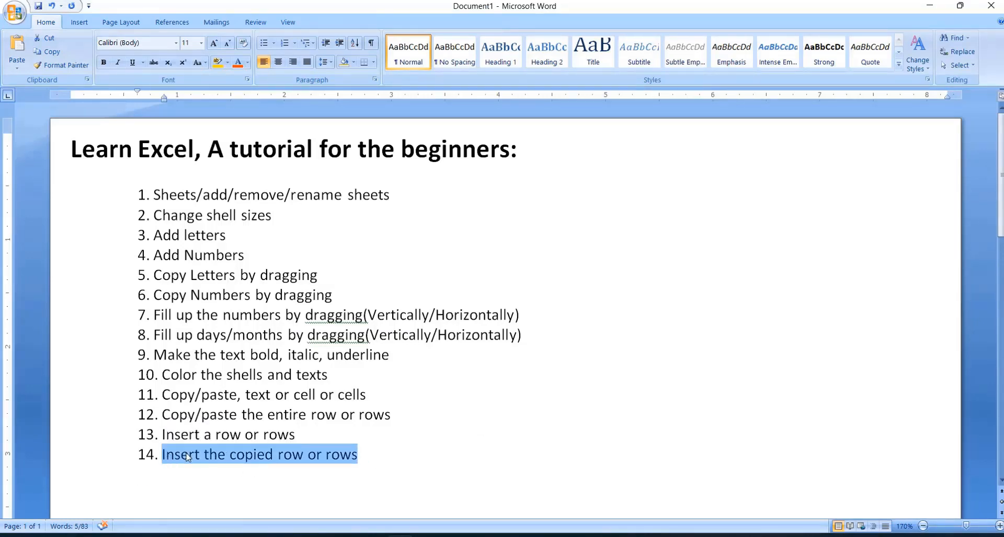
{"action": "right_click", "coordinate": [187, 457]}
{"action": "left_click", "coordinate": [210, 298]}
{"action": "mouse_move", "coordinate": [517, 534]}
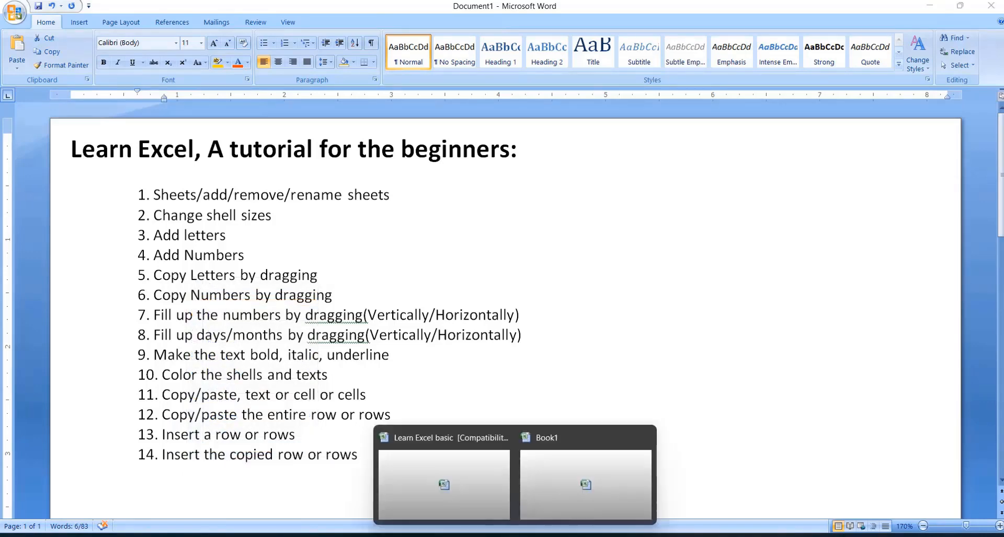
{"action": "left_click", "coordinate": [560, 486]}
{"action": "left_click", "coordinate": [84, 255]}
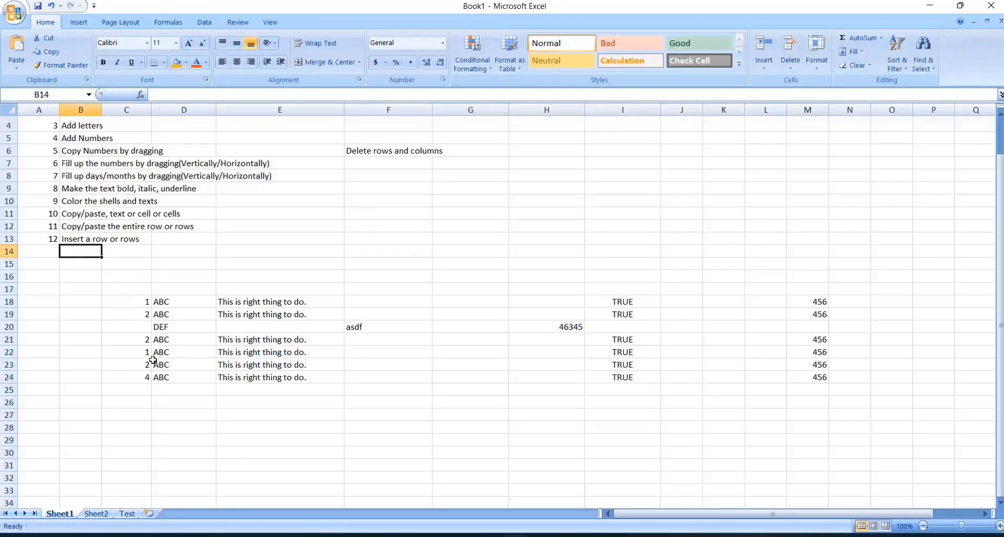
{"action": "key", "text": "ctrl+v"}
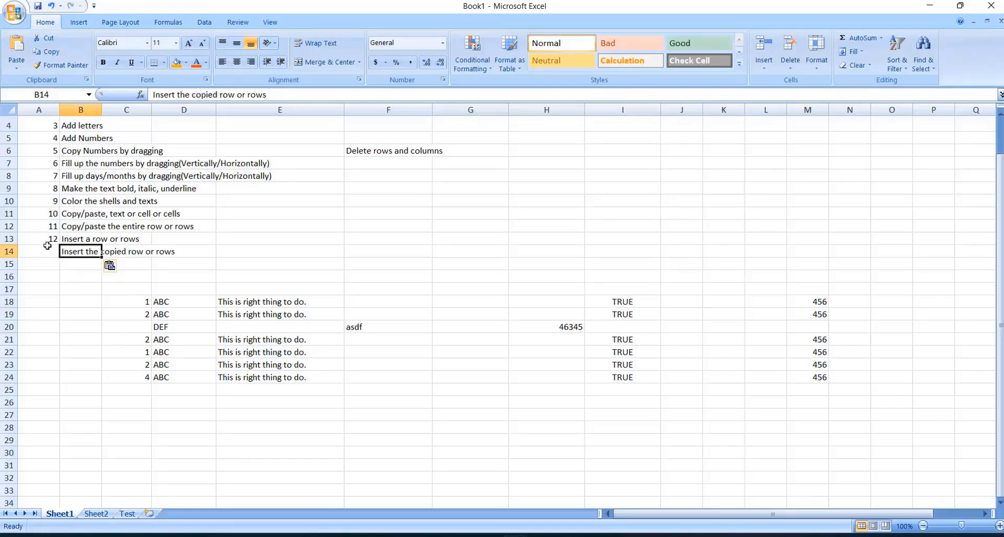
{"action": "key", "text": "Left"}
{"action": "type", "text": "1"}
{"action": "left_click", "coordinate": [97, 340]}
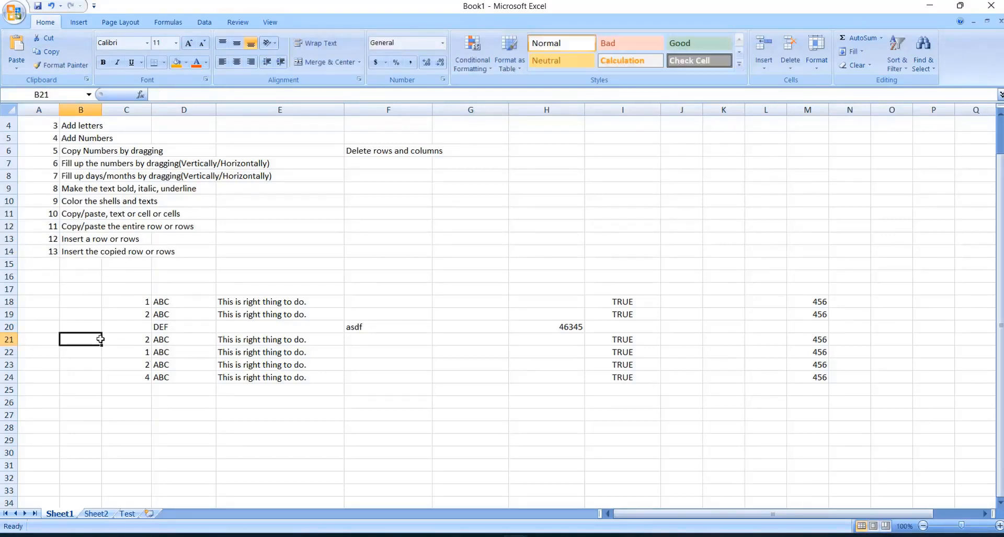
Copy the entire row 19 and insert the copied row above row 23, then reselect row 19.
{"action": "left_click", "coordinate": [6, 315]}
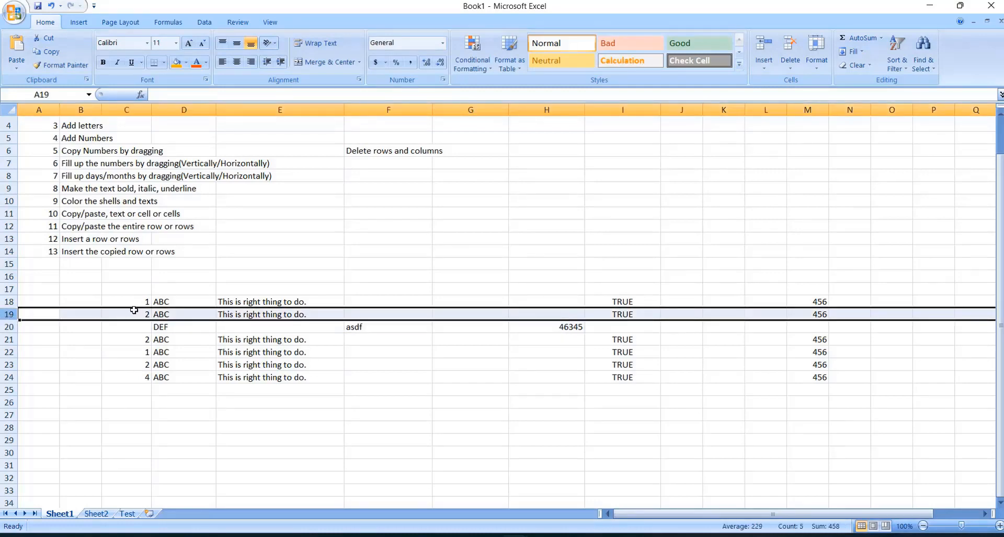
{"action": "right_click", "coordinate": [94, 312]}
{"action": "left_click", "coordinate": [127, 335]}
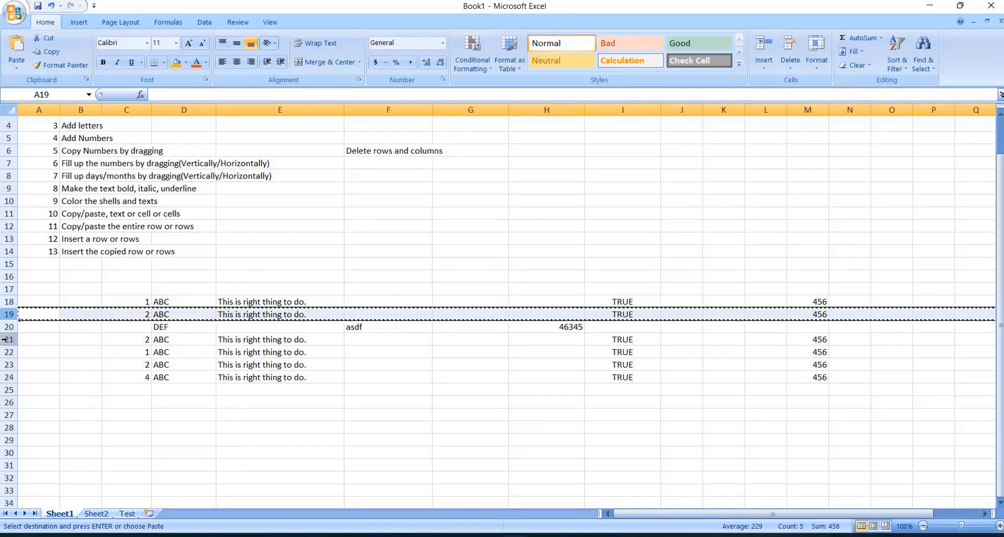
{"action": "left_click", "coordinate": [6, 362]}
{"action": "right_click", "coordinate": [87, 365]}
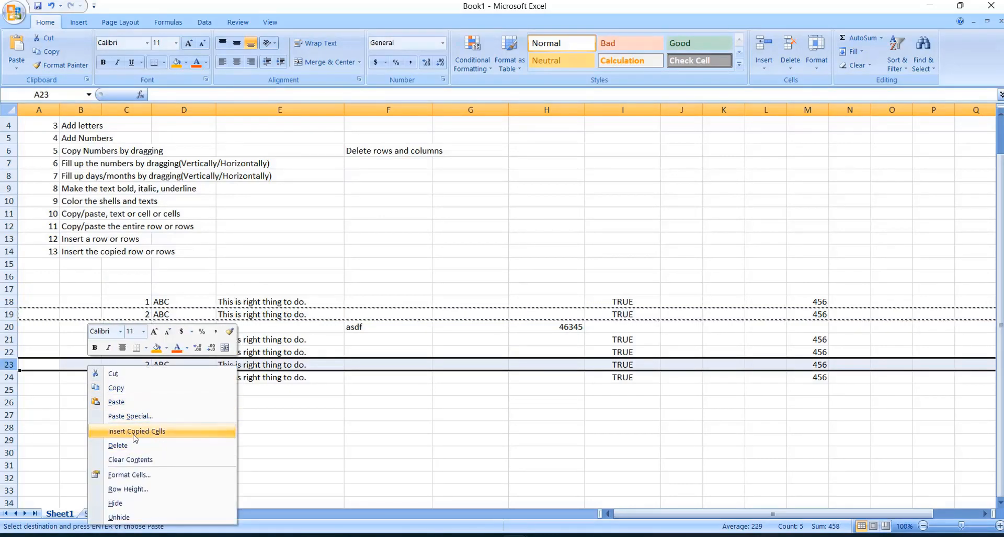
{"action": "left_click", "coordinate": [138, 433]}
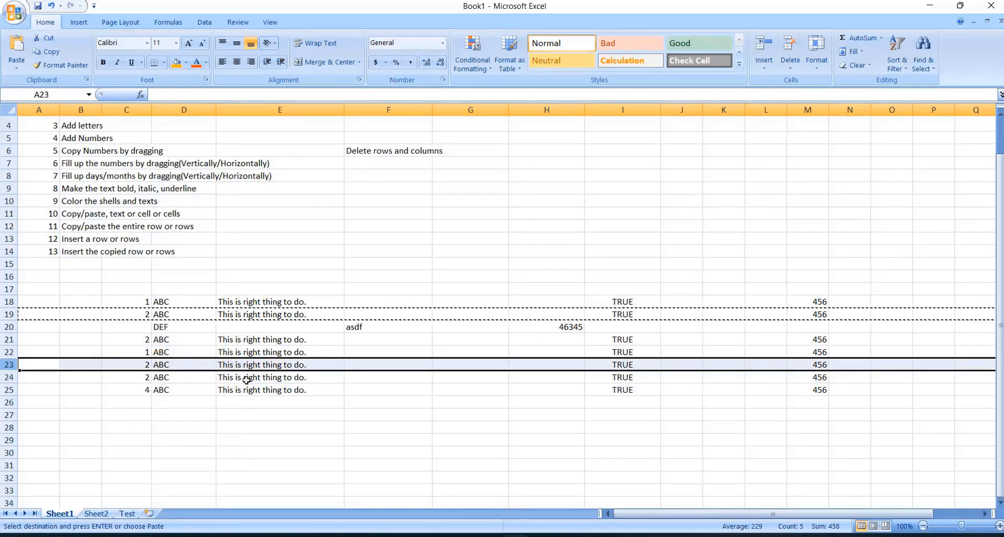
{"action": "left_click", "coordinate": [164, 311]}
{"action": "left_click", "coordinate": [9, 314]}
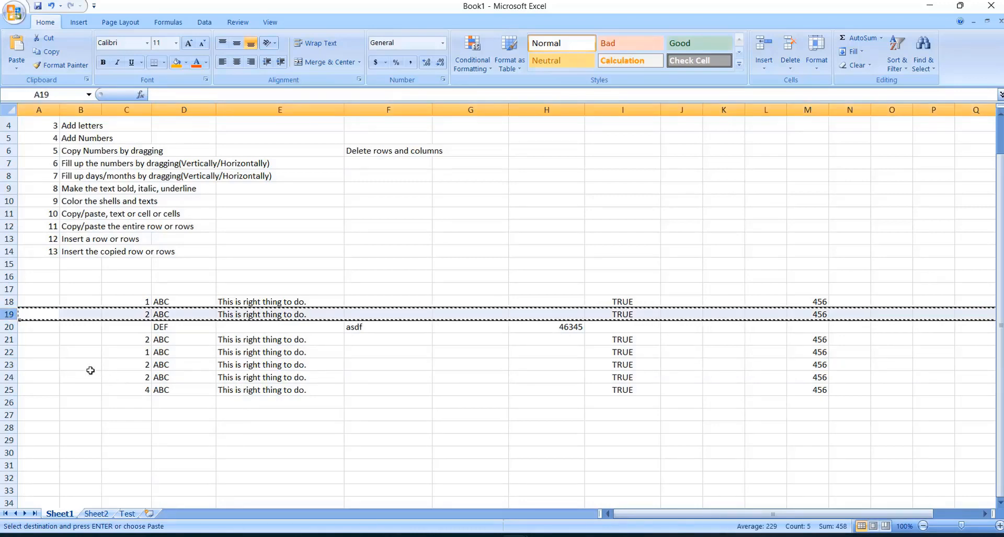
Copy entire rows 19 and 20 and insert the copied rows above row 25.
{"action": "left_click", "coordinate": [9, 364]}
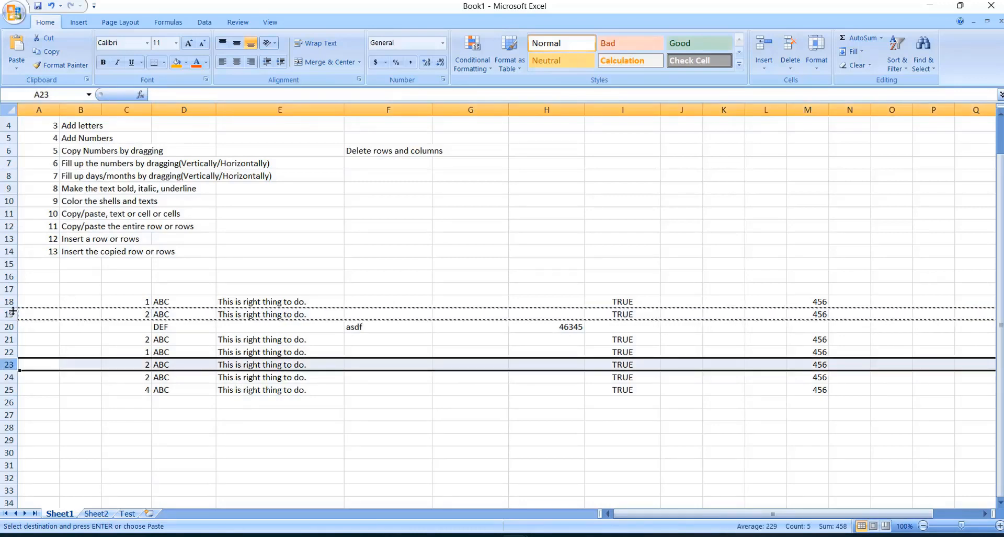
{"action": "mouse_move", "coordinate": [13, 312]}
{"action": "left_mouse_down"}
{"action": "mouse_move", "coordinate": [10, 339]}
{"action": "mouse_move", "coordinate": [10, 327]}
{"action": "left_mouse_up"}
{"action": "right_click", "coordinate": [137, 331]}
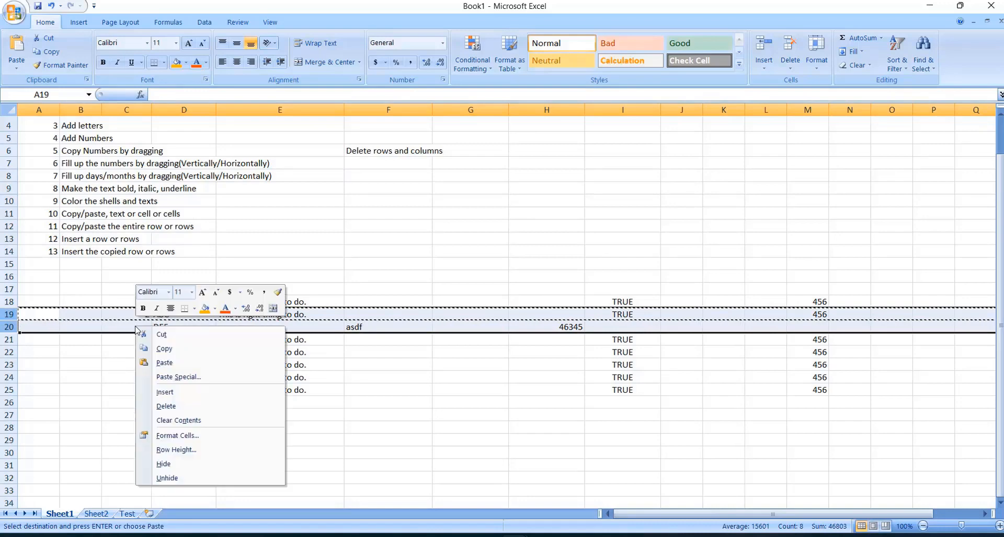
{"action": "left_click", "coordinate": [165, 349]}
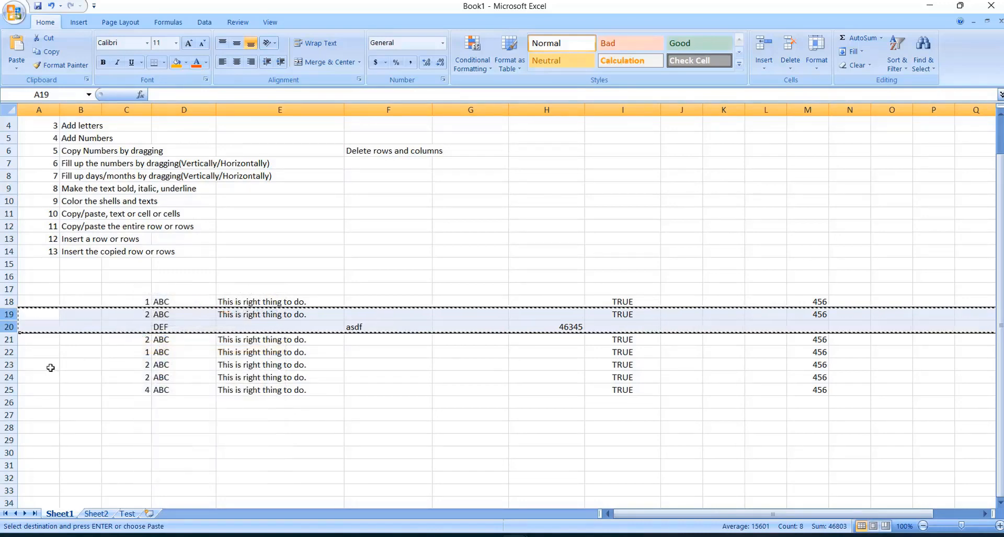
{"action": "left_click", "coordinate": [13, 389]}
{"action": "right_click", "coordinate": [116, 391]}
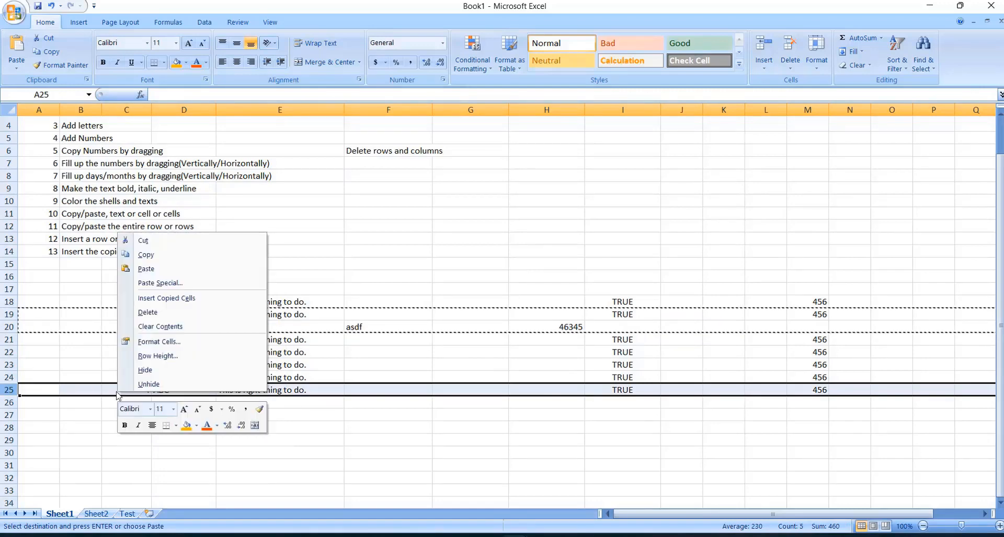
{"action": "left_click", "coordinate": [161, 299]}
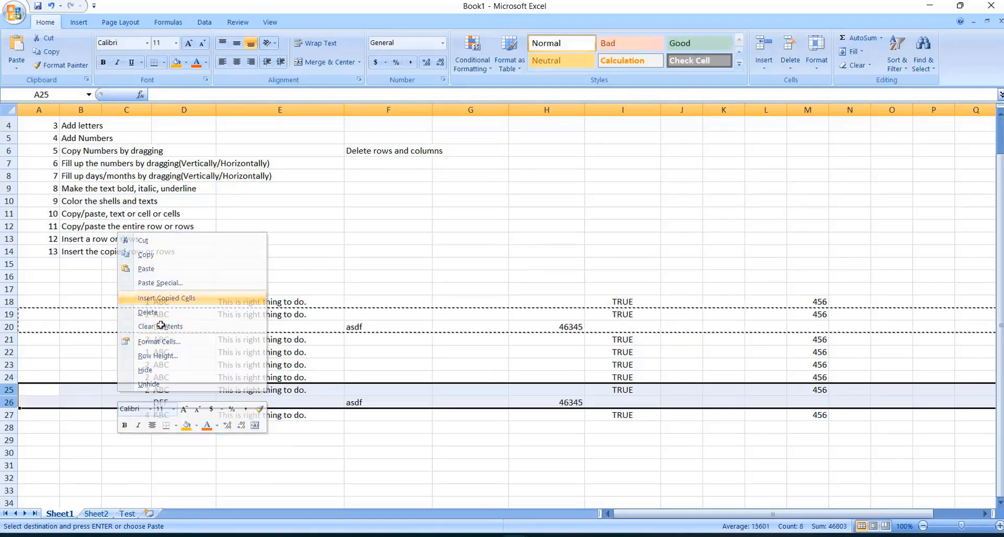
{"action": "left_click", "coordinate": [186, 393]}
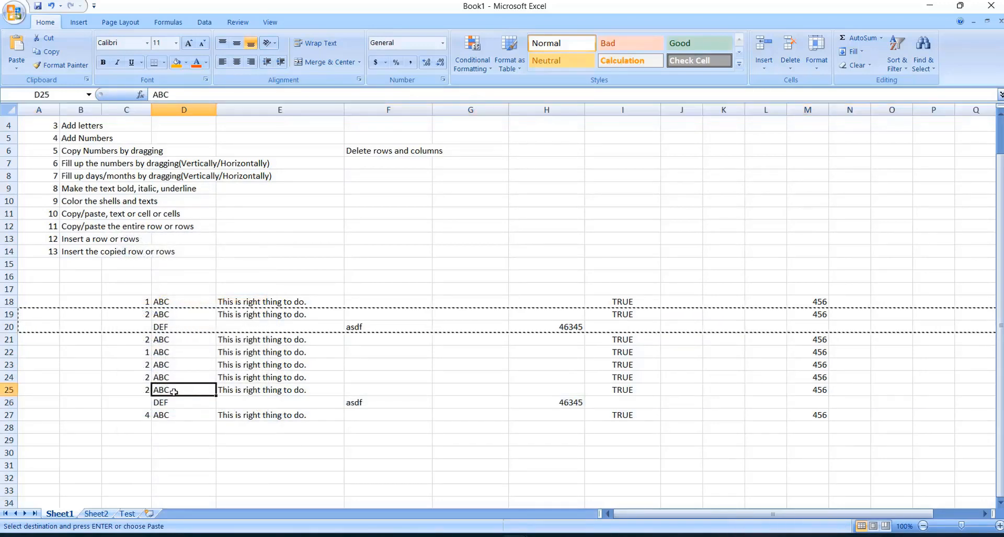
{"action": "left_click", "coordinate": [88, 357]}
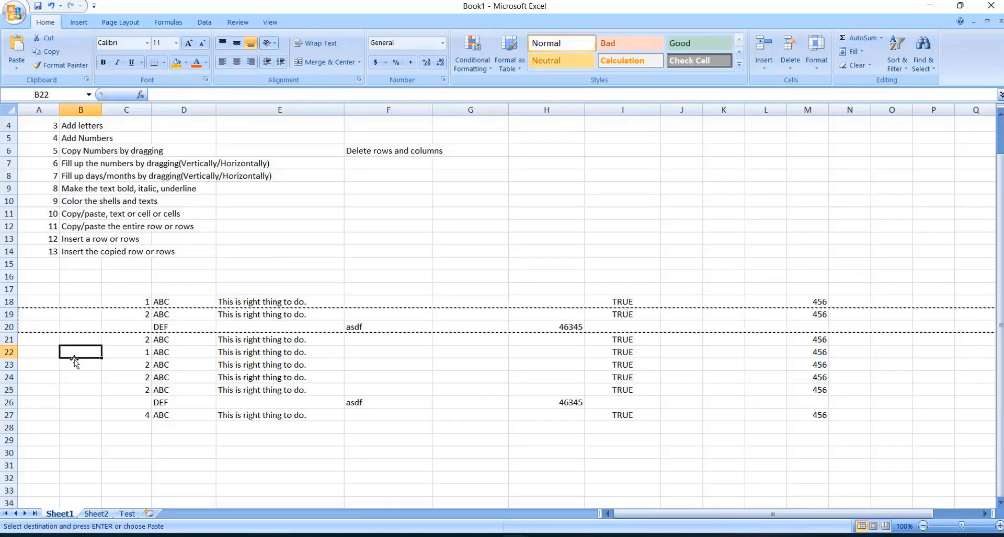
{"action": "left_click", "coordinate": [65, 254]}
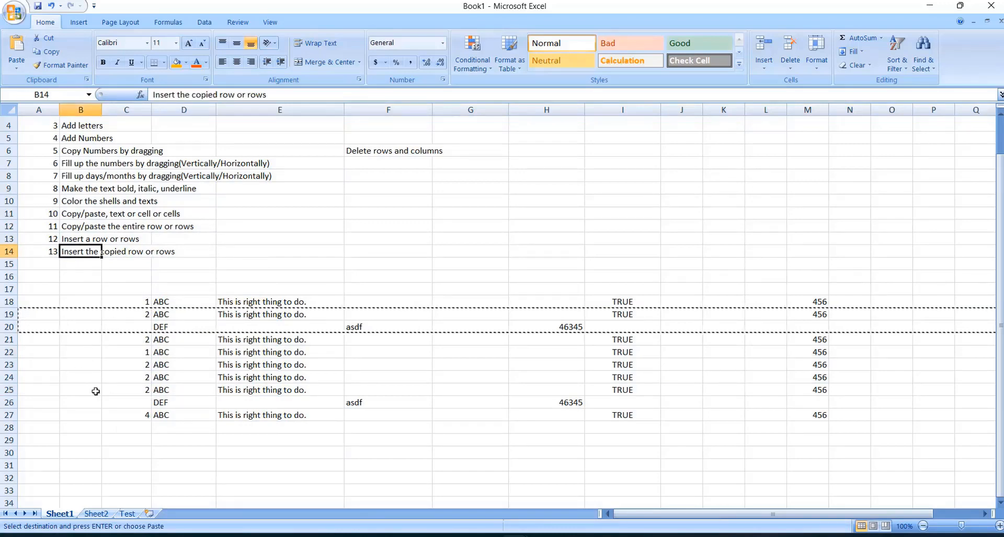
Delete entire rows 22 and 23 from the sample data.
{"action": "left_click", "coordinate": [6, 353]}
{"action": "left_click_drag", "start_coordinate": [6, 352], "coordinate": [6, 377]}
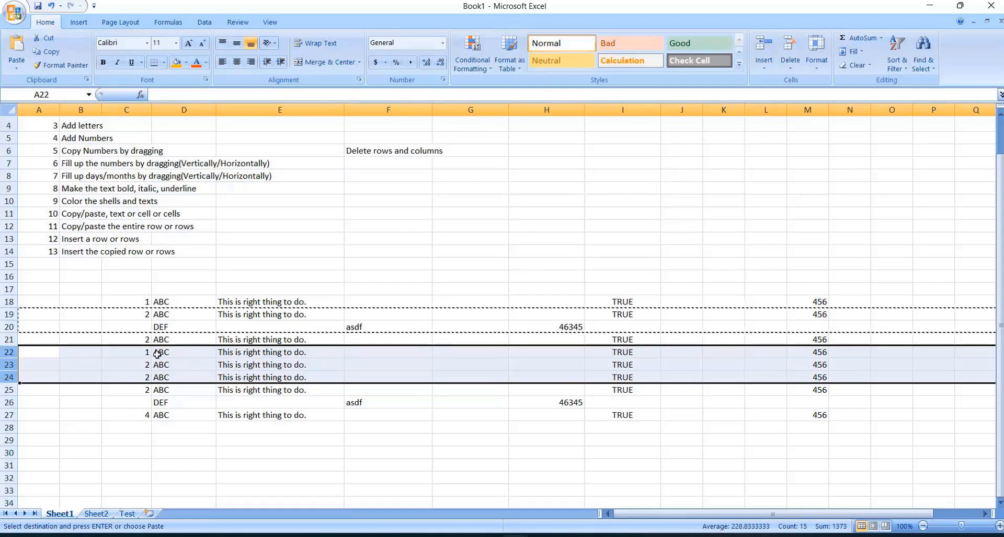
{"action": "left_click", "coordinate": [8, 352]}
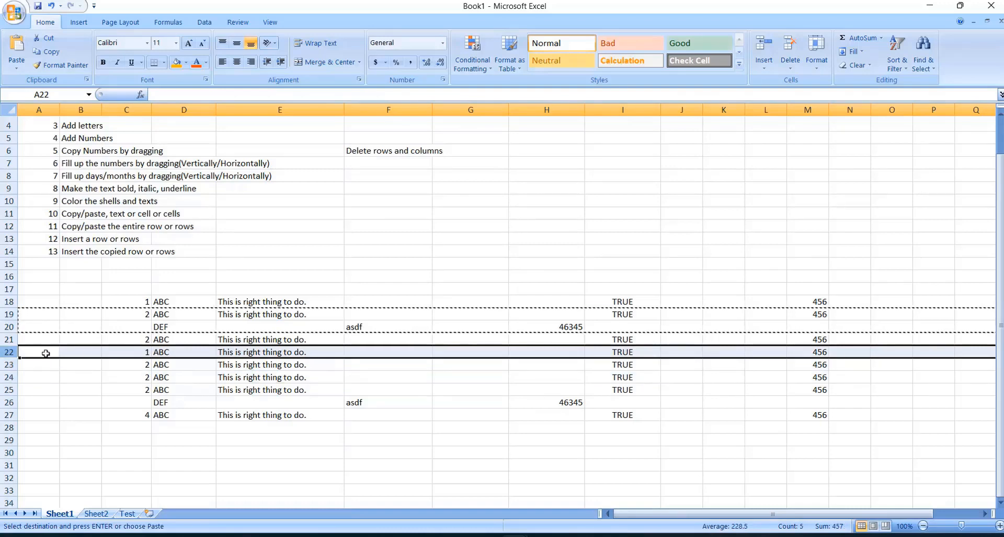
{"action": "left_click_drag", "start_coordinate": [8, 354], "coordinate": [9, 366]}
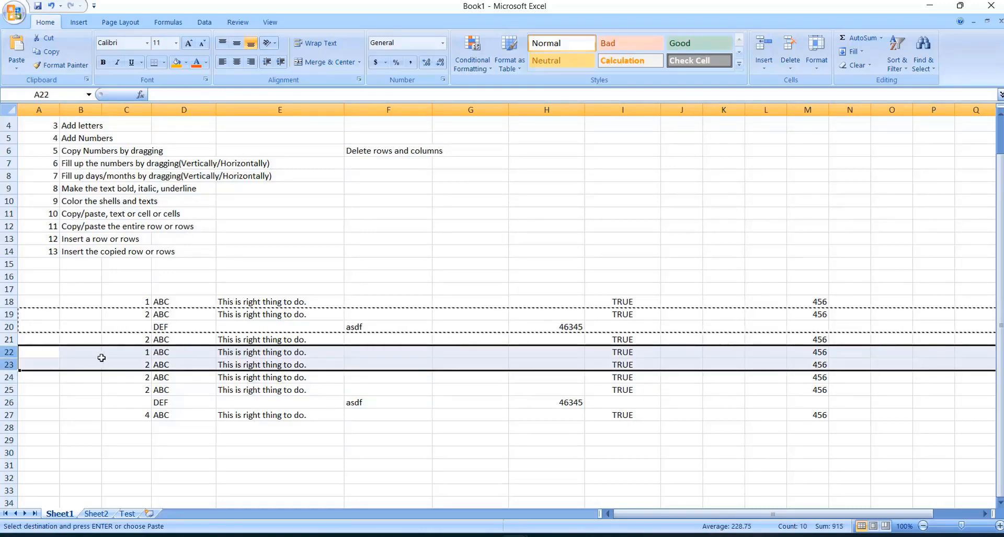
{"action": "right_click", "coordinate": [122, 360]}
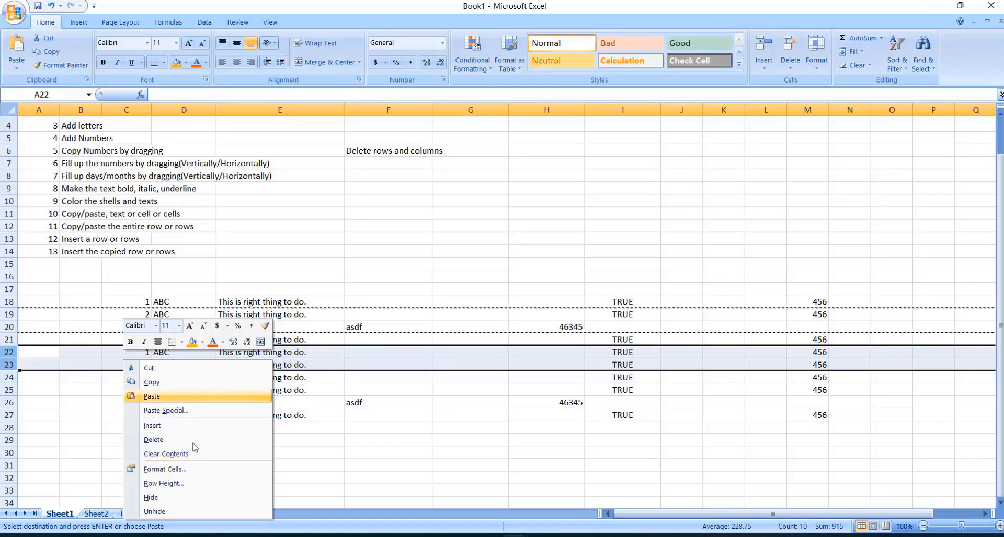
{"action": "left_click", "coordinate": [153, 441]}
{"action": "left_click", "coordinate": [279, 355]}
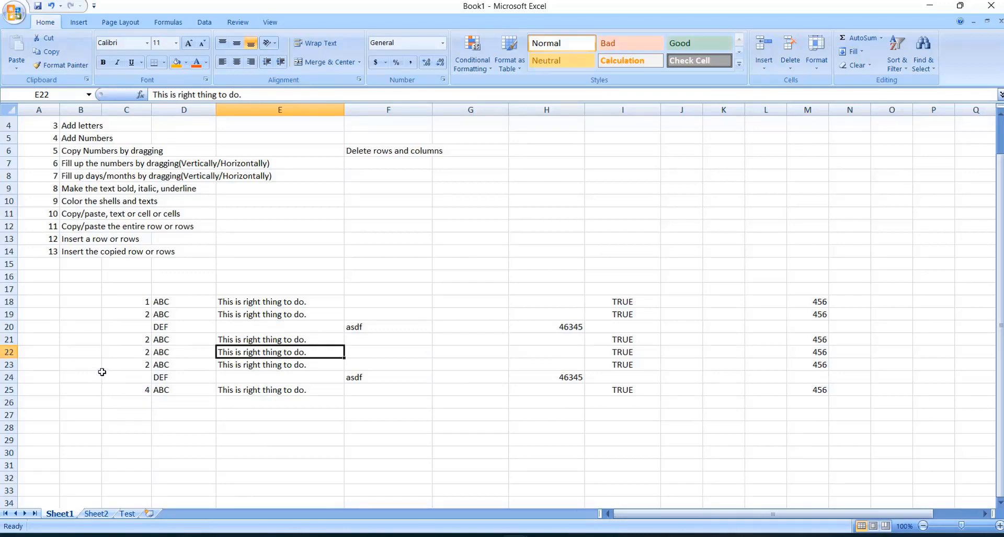
{"action": "left_click", "coordinate": [365, 149]}
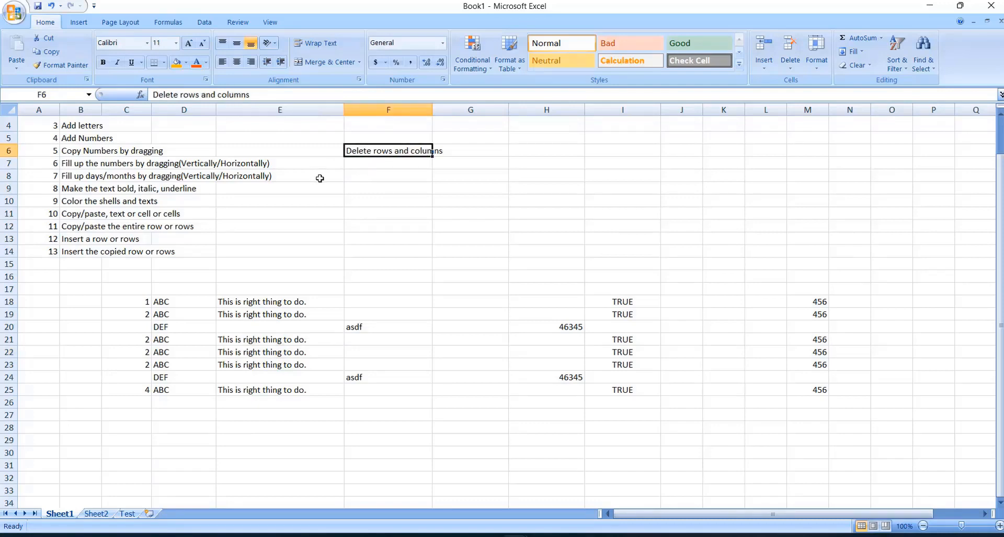
{"action": "left_click_drag", "start_coordinate": [544, 107], "coordinate": [597, 226]}
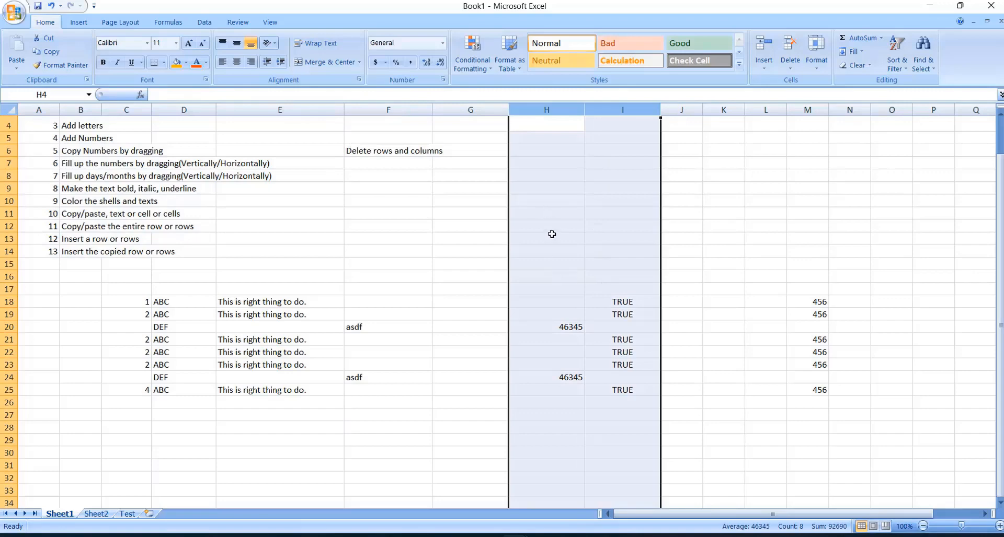
{"action": "right_click", "coordinate": [551, 216]}
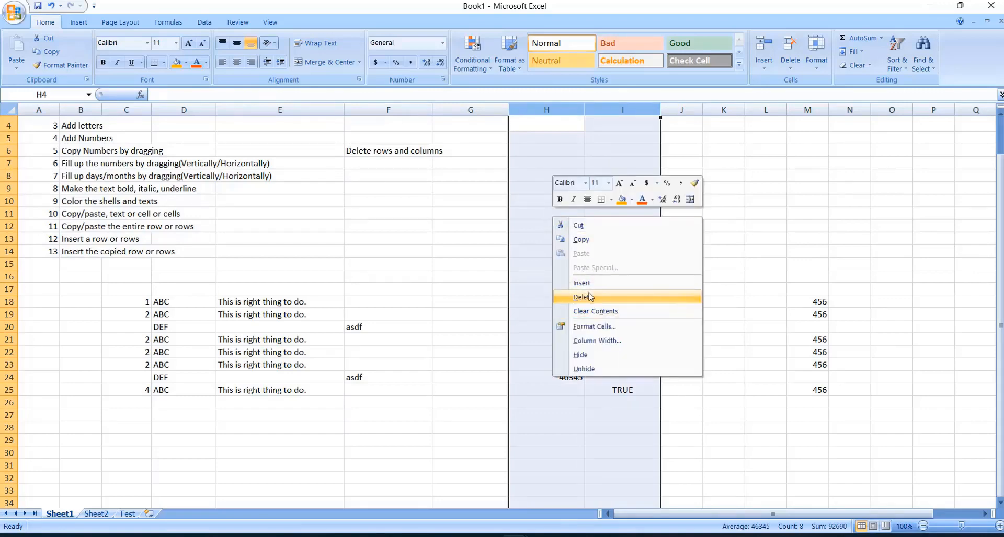
{"action": "key", "text": "Escape"}
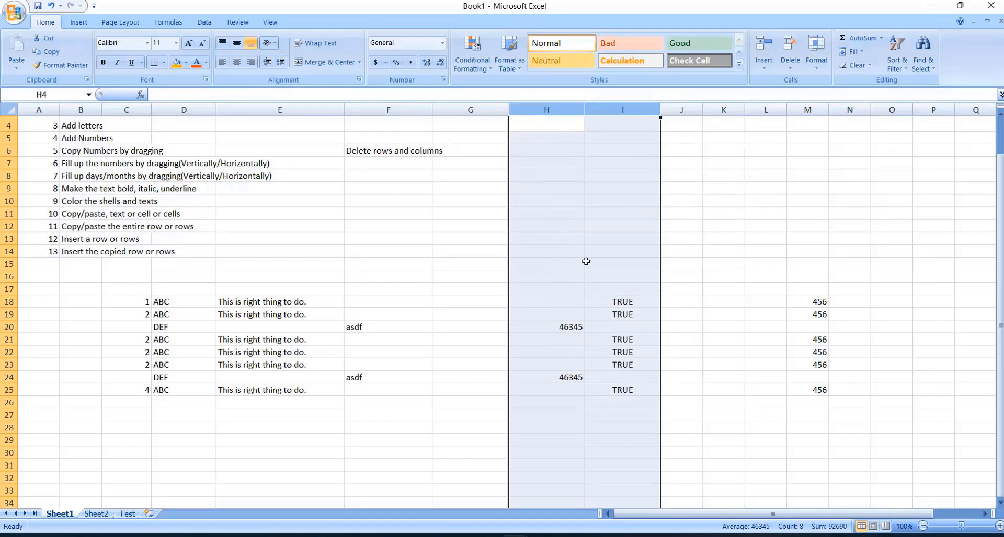
{"action": "left_click", "coordinate": [544, 107]}
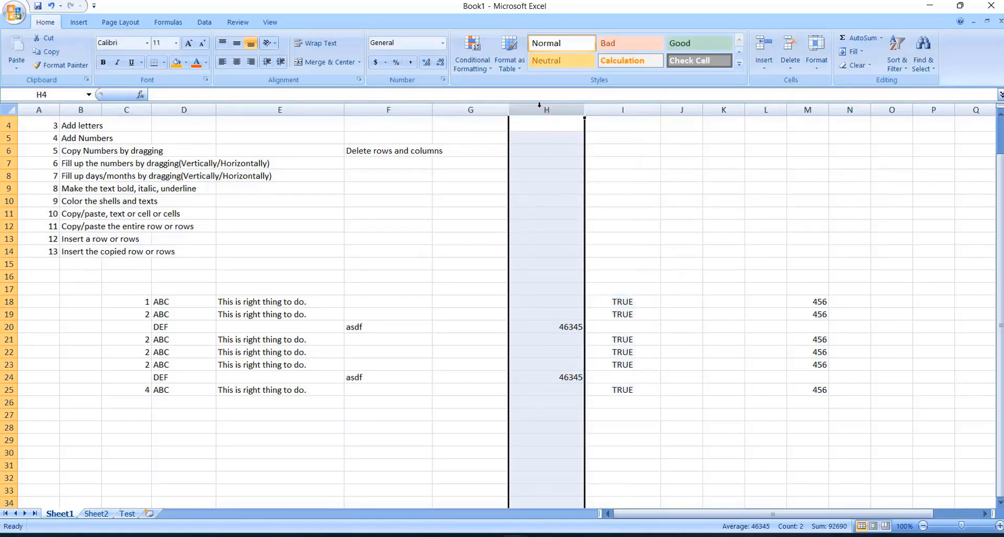
{"action": "left_click", "coordinate": [544, 211]}
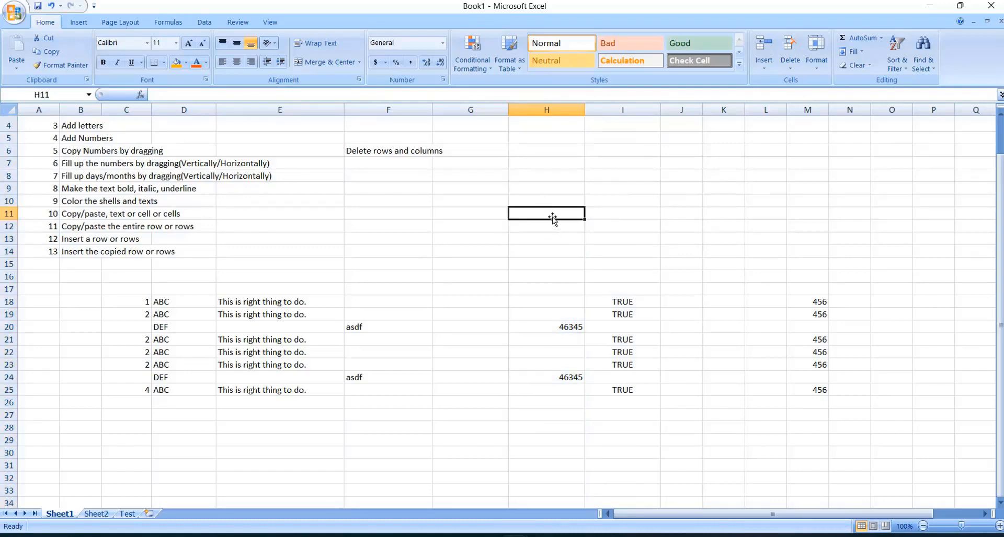
Delete entire columns H and I from the sheet.
{"action": "left_click_drag", "start_coordinate": [543, 109], "coordinate": [622, 110]}
{"action": "right_click", "coordinate": [560, 214]}
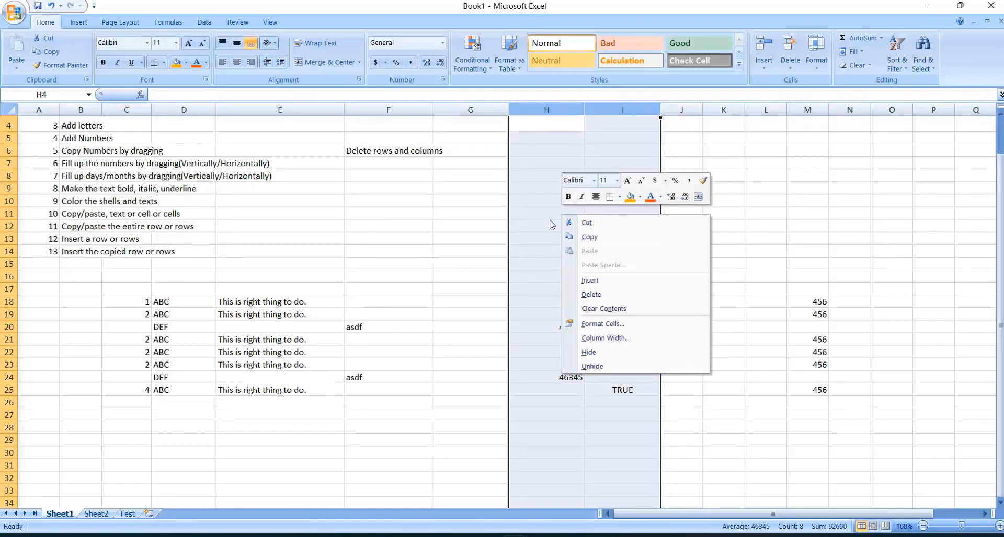
{"action": "left_click", "coordinate": [592, 295]}
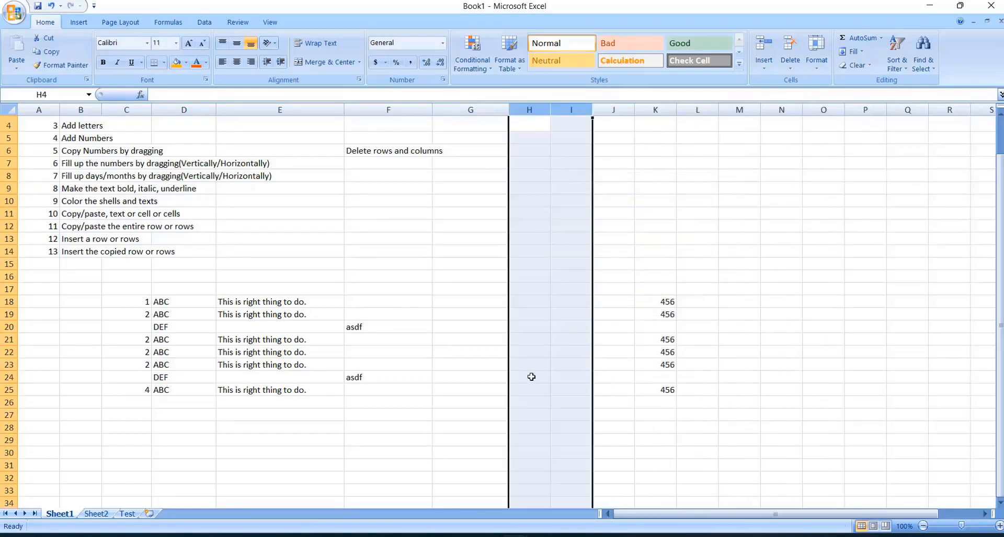
{"action": "left_click", "coordinate": [551, 387]}
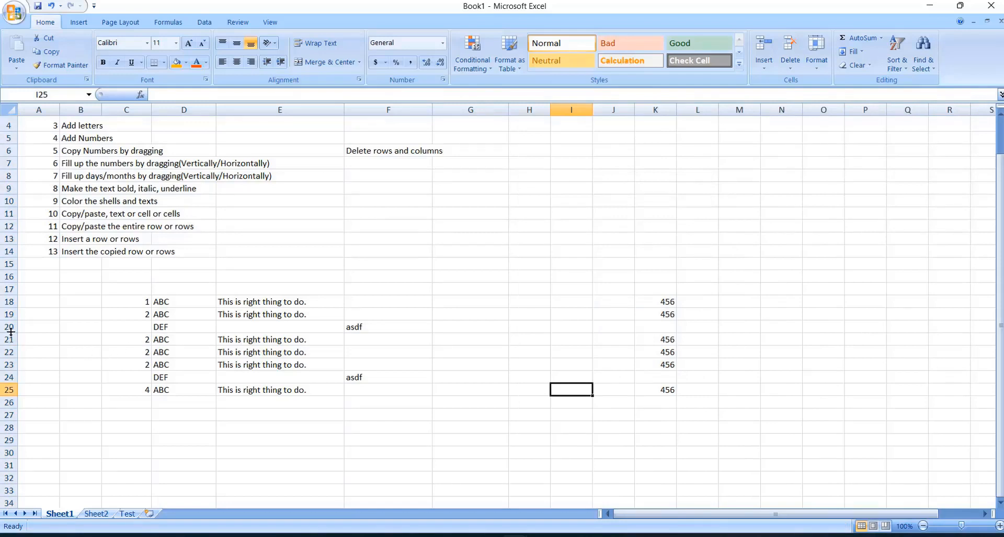
Delete entire rows 20 and 21 from the sample data.
{"action": "left_click_drag", "start_coordinate": [10, 331], "coordinate": [11, 343]}
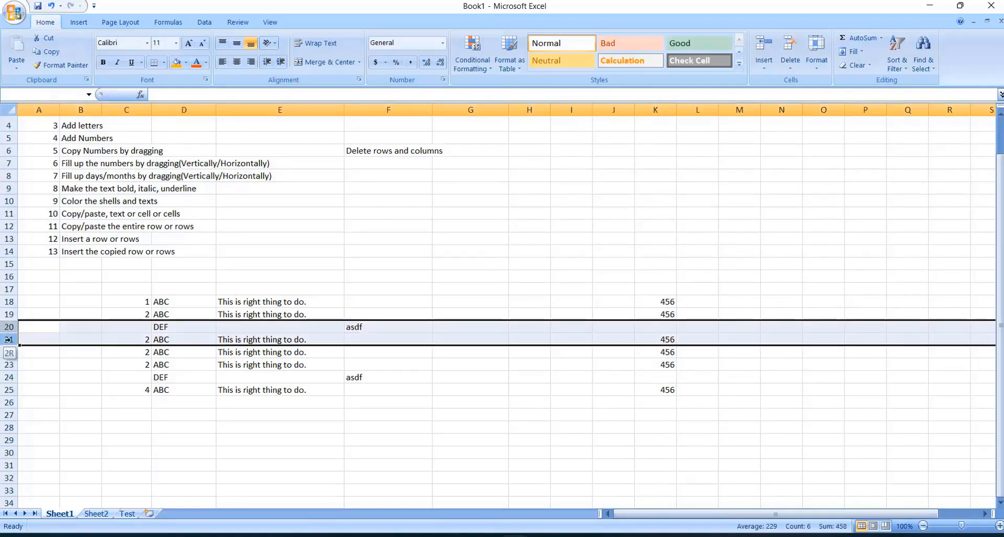
{"action": "right_click", "coordinate": [123, 333]}
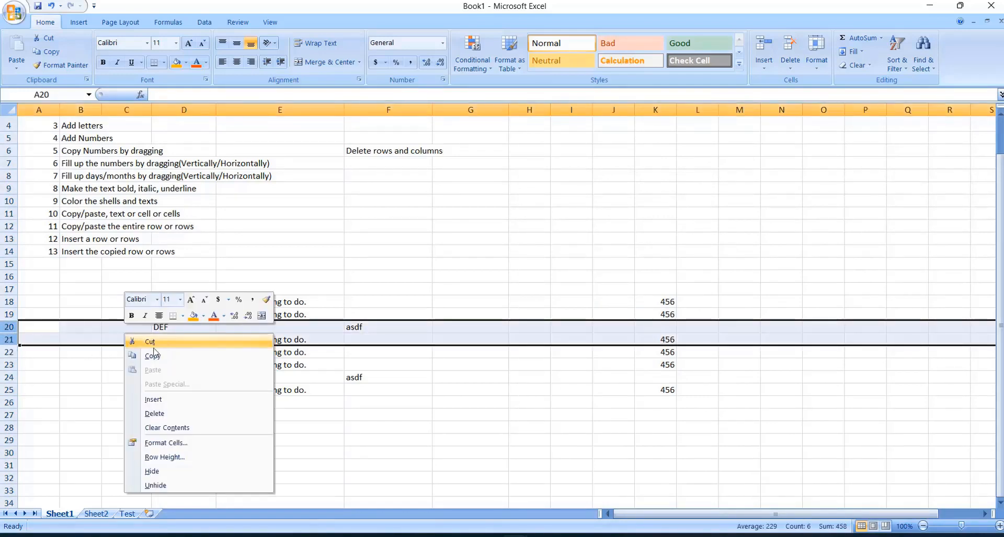
{"action": "left_click", "coordinate": [182, 416]}
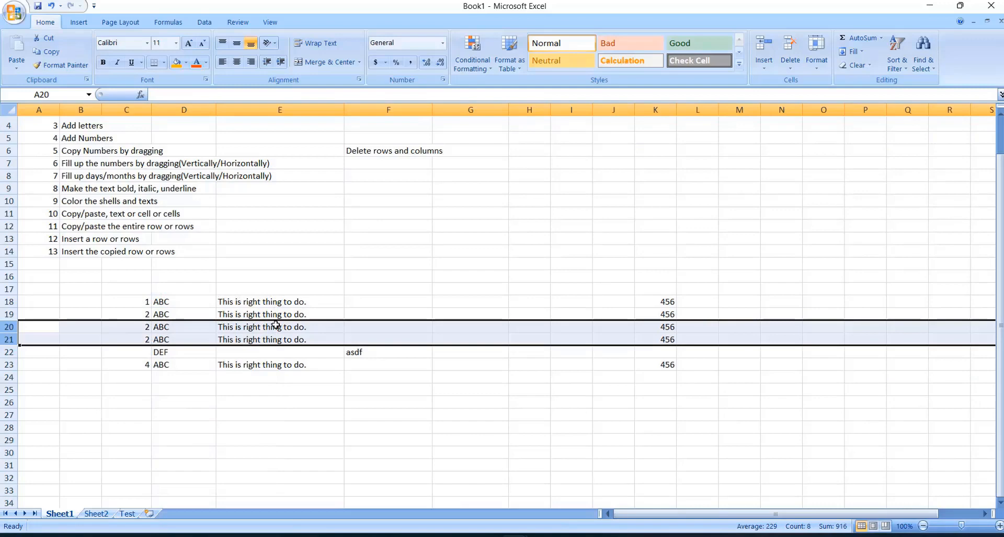
{"action": "left_click", "coordinate": [274, 327]}
Move the topic "Delete rows and columns" from F6 to B15 and number it 14 in A15.
{"action": "left_click", "coordinate": [365, 156]}
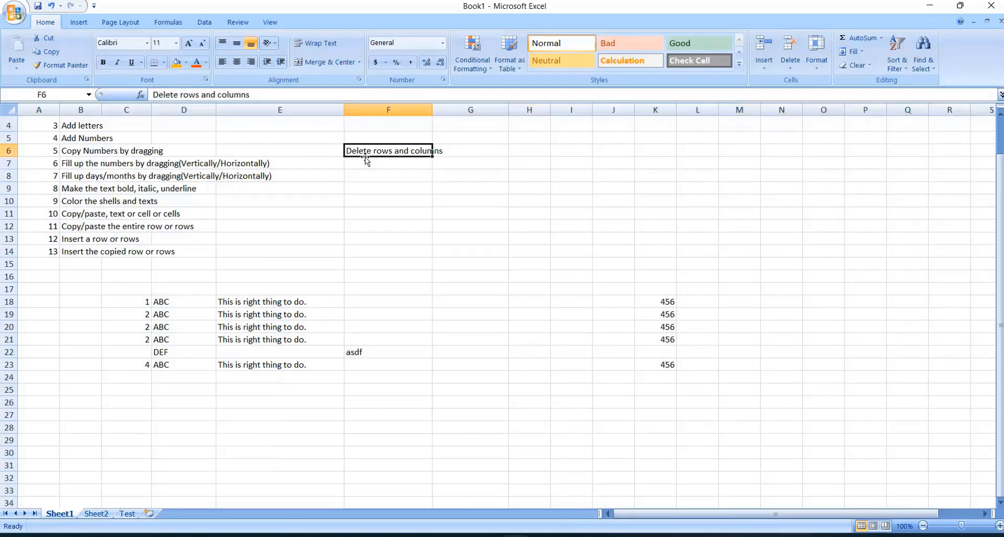
{"action": "key", "text": "ctrl+c"}
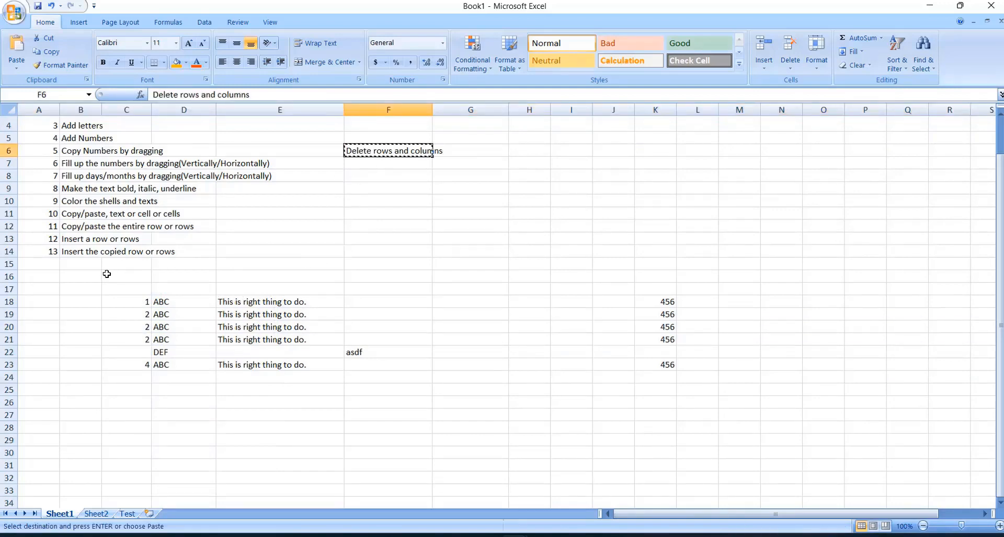
{"action": "left_click", "coordinate": [90, 265]}
{"action": "key", "text": "ctrl+v"}
{"action": "left_click", "coordinate": [40, 264]}
{"action": "type", "text": "14"}
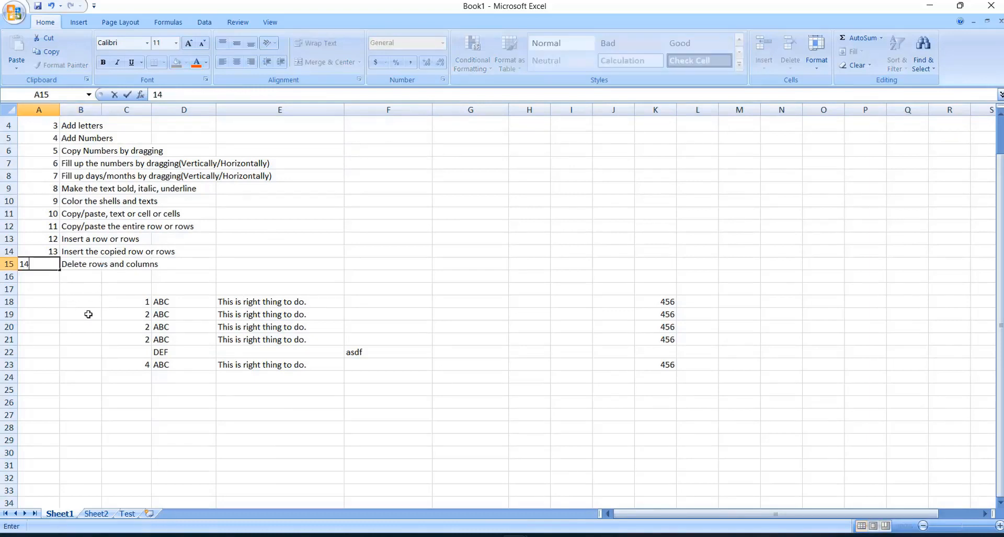
{"action": "left_click_drag", "start_coordinate": [118, 326], "coordinate": [119, 338]}
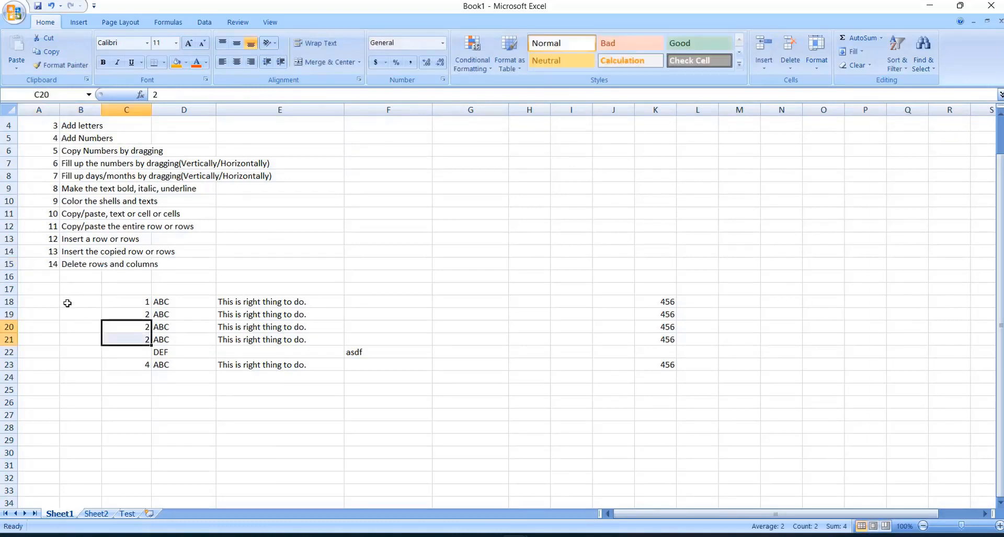
{"action": "left_click", "coordinate": [294, 291]}
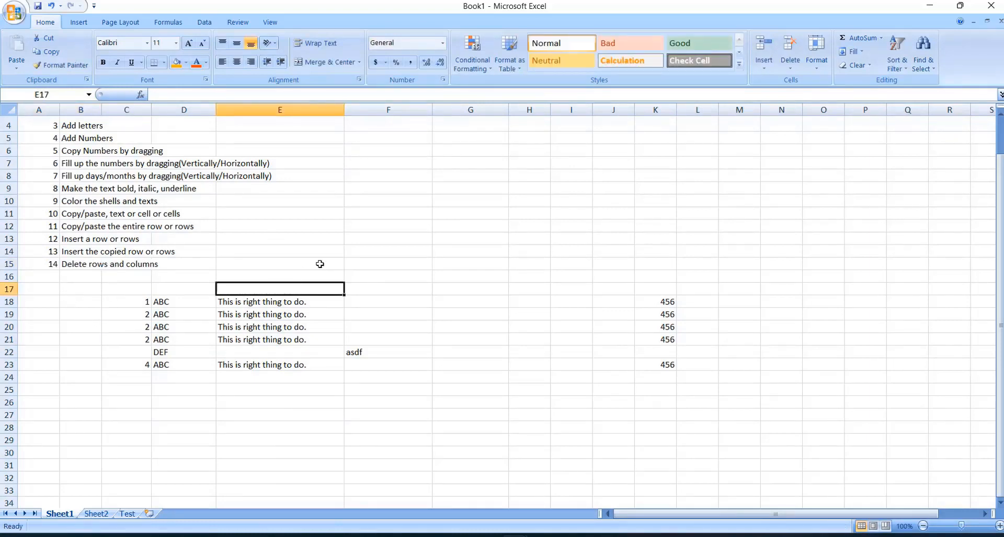
{"action": "scroll", "coordinate": [130, 223], "scroll_direction": "up", "scroll_amount": 1}
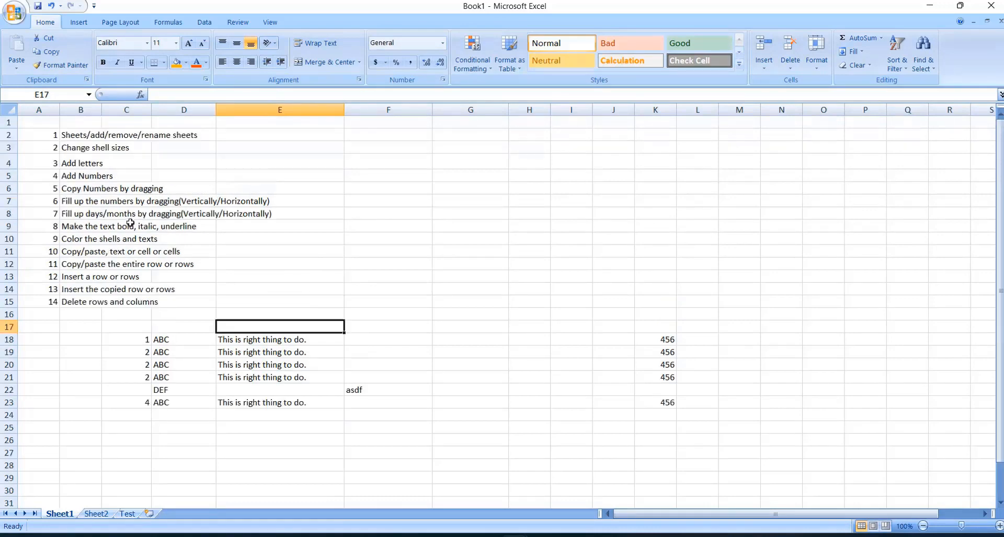
{"action": "left_click_drag", "start_coordinate": [40, 135], "coordinate": [51, 307]}
{"action": "left_click", "coordinate": [352, 325]}
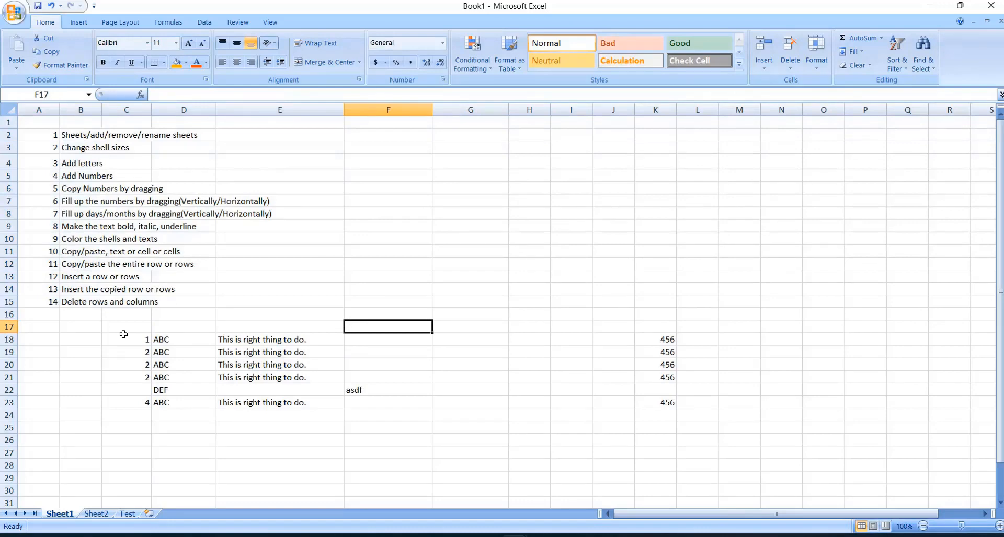